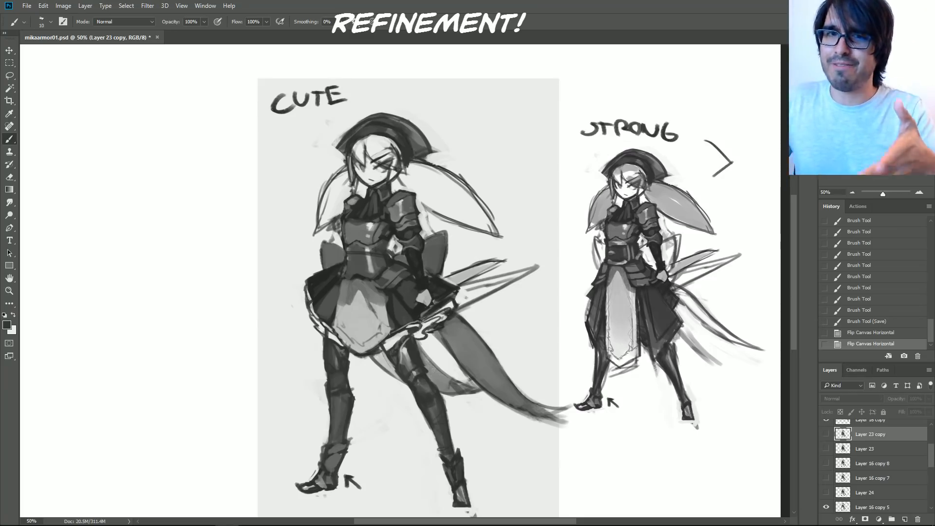
# Step: Make the REFS layer visible to bring up the reference pictures beside the character sketches
pyautogui.scroll(3, 840, 440)
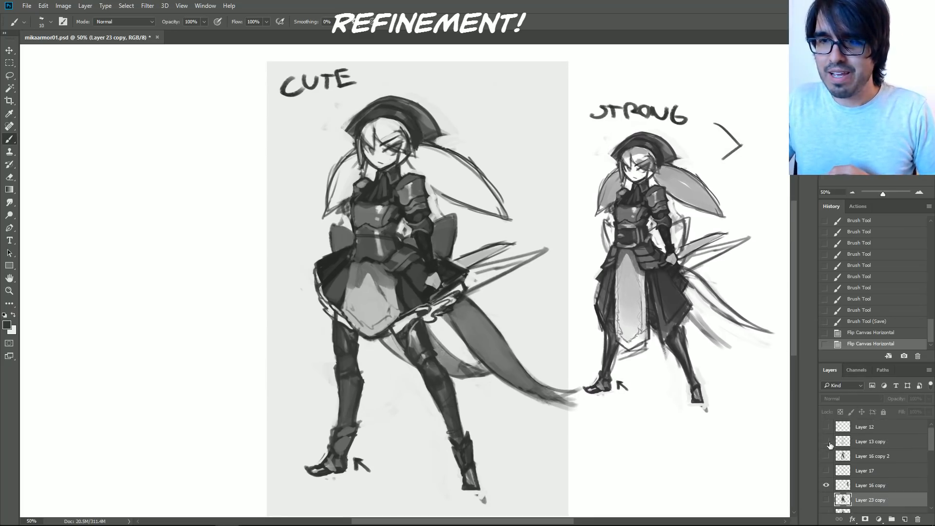
pyautogui.scroll(-5, 829, 444)
pyautogui.click(826, 477)
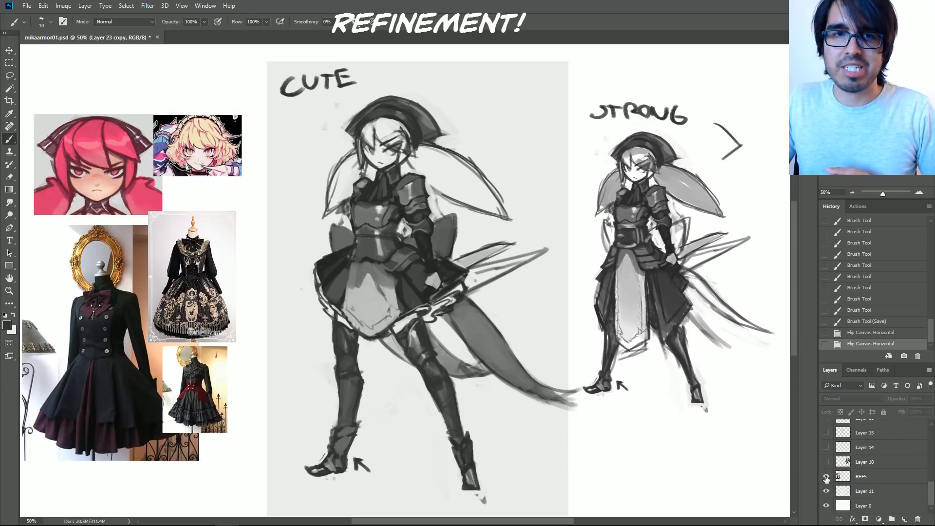
pyautogui.scroll(-1, 398, 283)
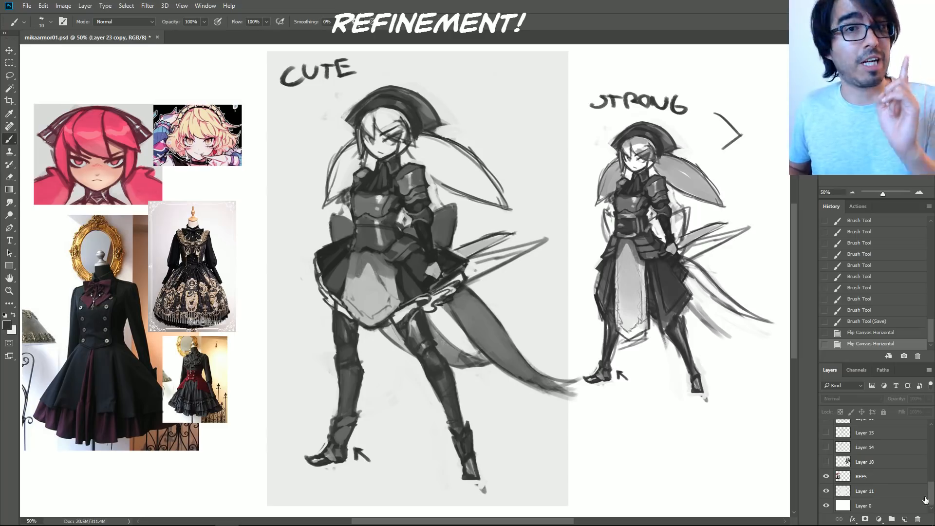
# Step: Toggle Layer 24 on and off to compare its costume variation with the version beneath it
pyautogui.scroll(8, 828, 463)
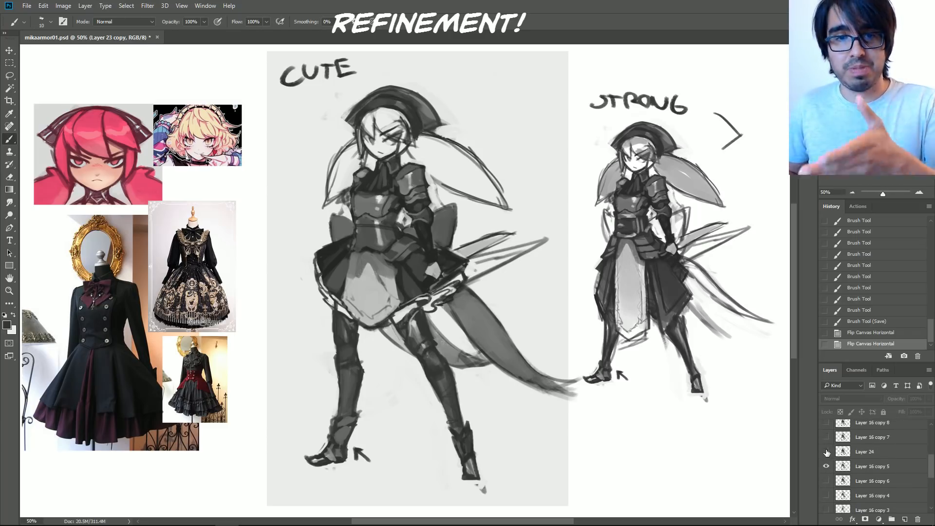
pyautogui.click(826, 452)
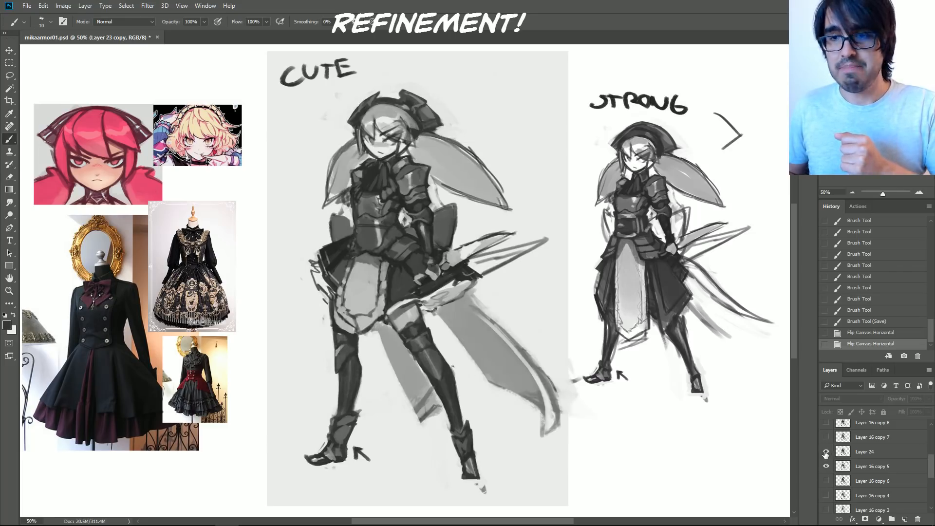
pyautogui.click(826, 453)
pyautogui.click(827, 452)
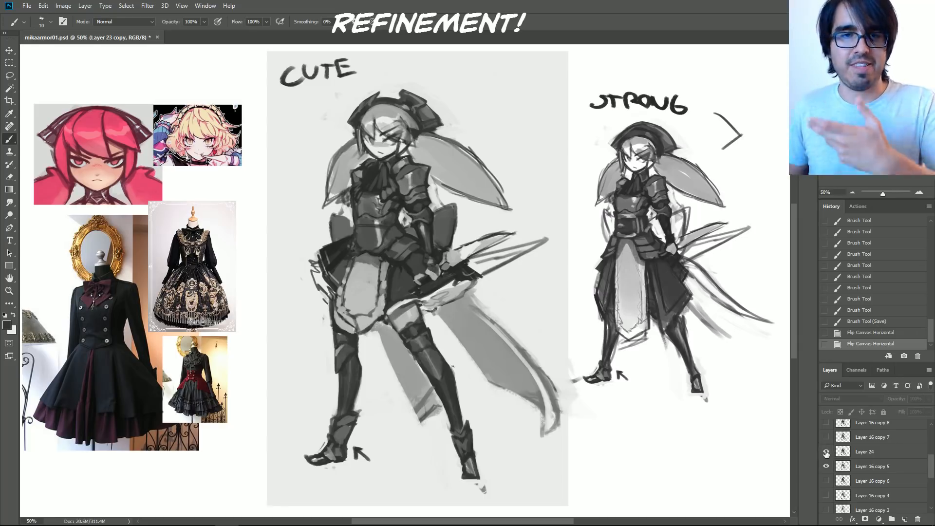
pyautogui.click(826, 453)
pyautogui.click(825, 452)
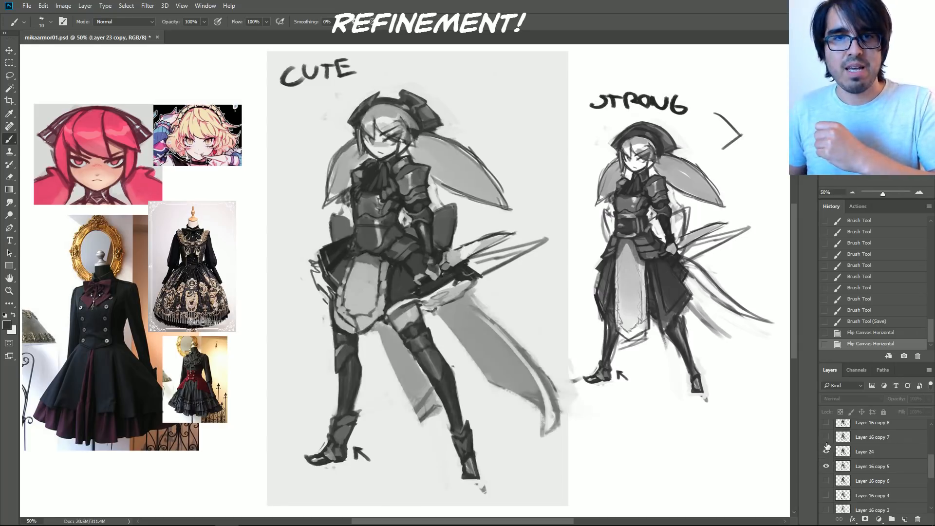
# Step: Show Layer 16 copy 7, and hide Layer 24 and Layer 16 copy 5
pyautogui.click(826, 445)
pyautogui.click(826, 454)
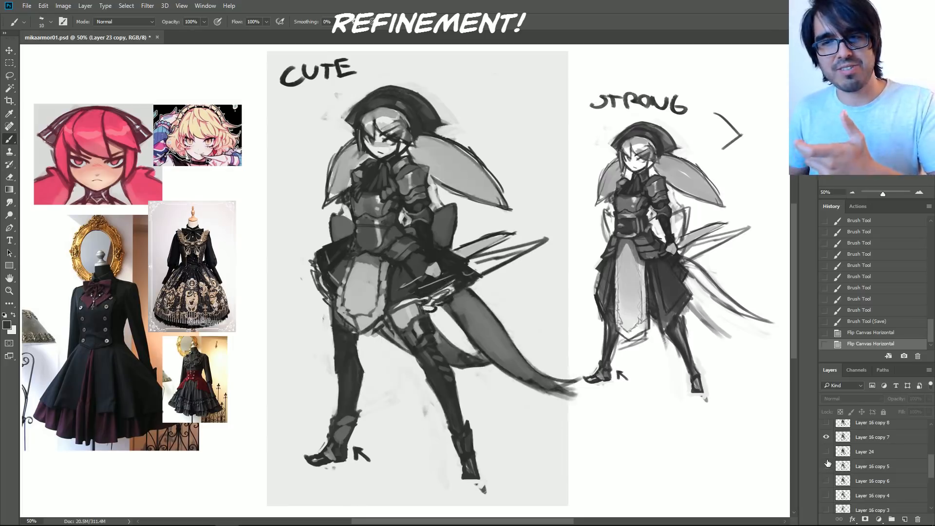
pyautogui.click(826, 464)
pyautogui.scroll(2, 924, 469)
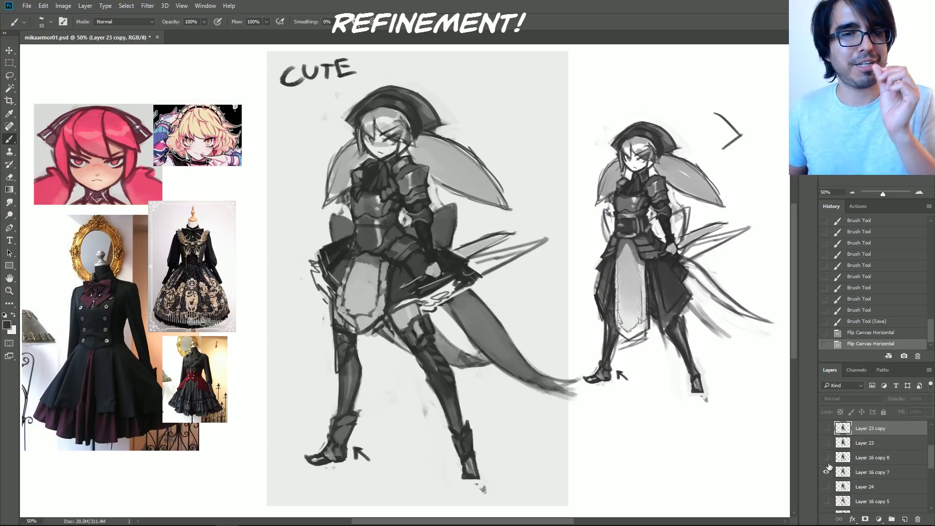
# Step: Hide Layer 16 copy 7 and show Layer 16 copy 8, Layer 23 and Layer 23 copy
pyautogui.click(825, 470)
pyautogui.click(826, 458)
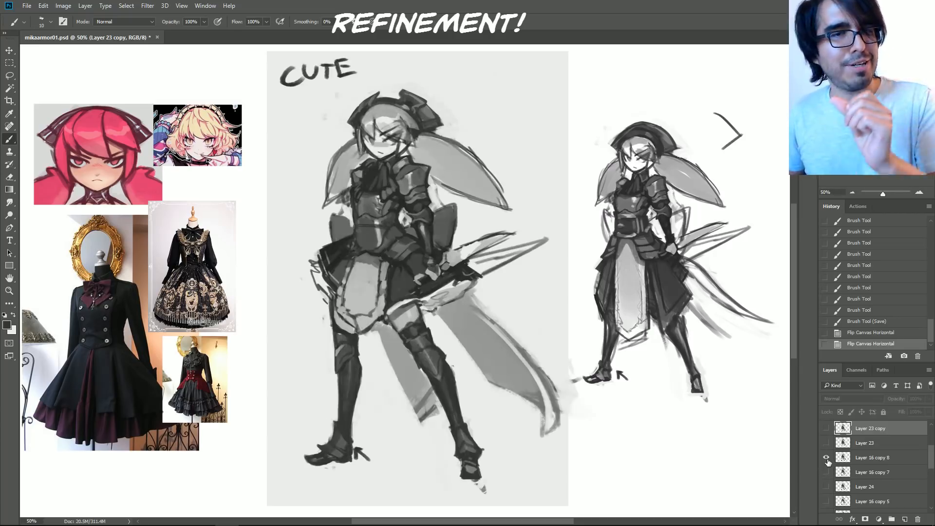
pyautogui.scroll(2, 930, 461)
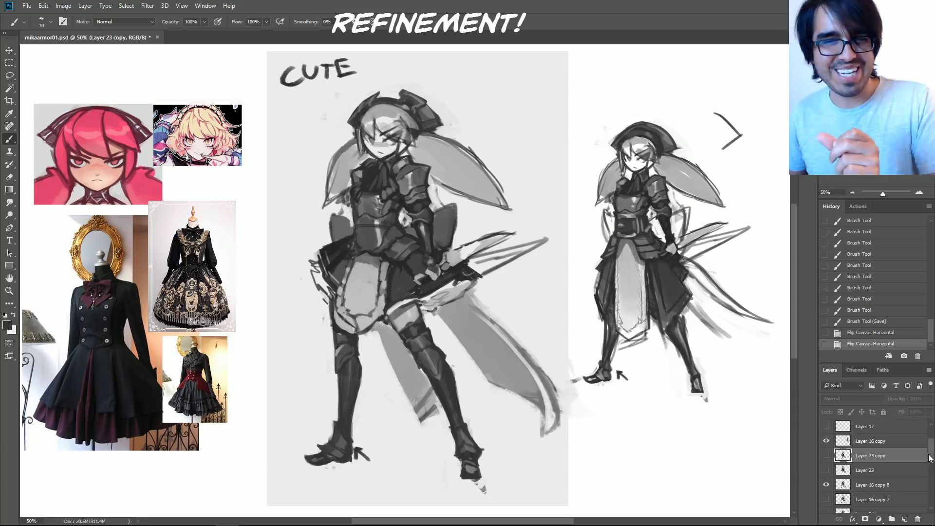
pyautogui.click(825, 472)
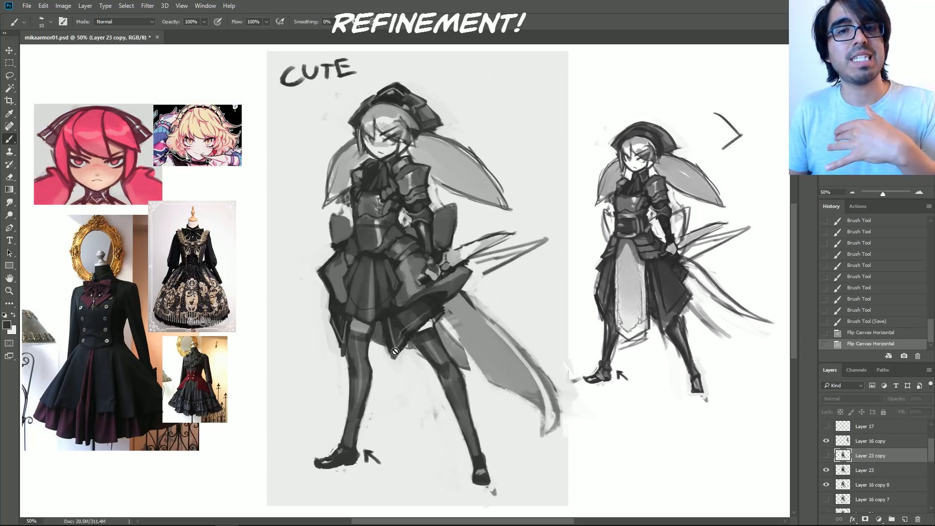
pyautogui.click(823, 457)
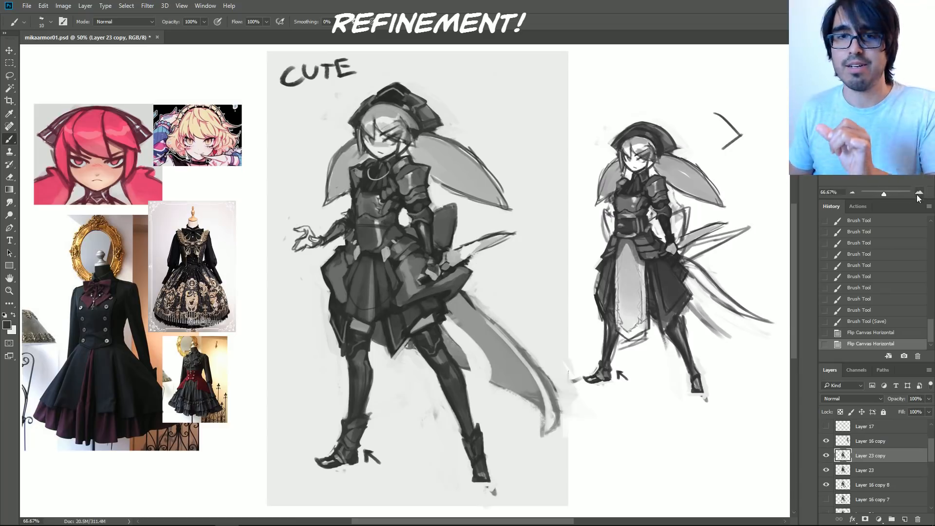
# Step: Outline the large hip armour plate and the smaller plate above it with red brush strokes
pyautogui.hotkey('ctrl', '1')
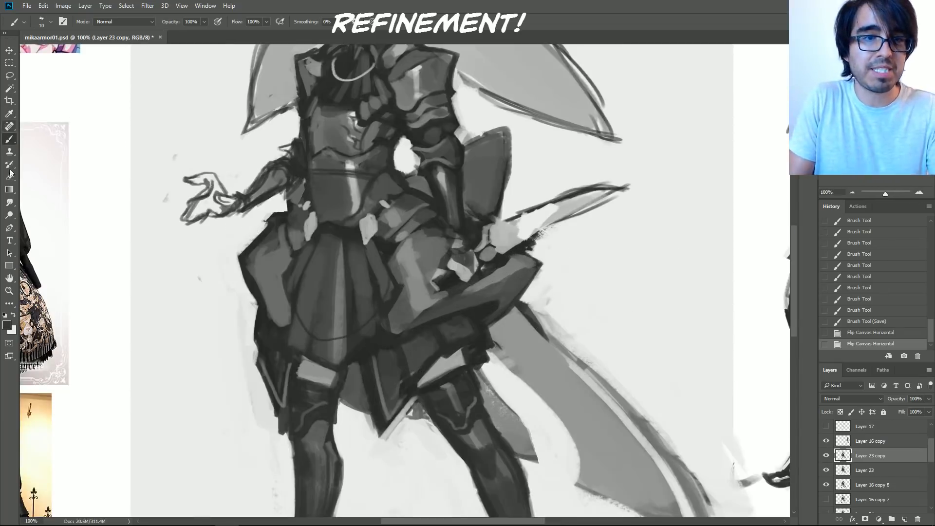
pyautogui.click(13, 314)
pyautogui.click(7, 324)
pyautogui.click(747, 204)
pyautogui.click(851, 187)
pyautogui.press('b')
pyautogui.moveTo(386, 347)
pyautogui.mouseDown()
pyautogui.moveTo(540, 275)
pyautogui.moveTo(515, 250)
pyautogui.moveTo(412, 237)
pyautogui.moveTo(391, 261)
pyautogui.moveTo(385, 322)
pyautogui.mouseUp()
pyautogui.press(']')
pyautogui.moveTo(381, 170); pyautogui.dragTo(433, 211)
pyautogui.moveTo(358, 221); pyautogui.dragTo(384, 246)
pyautogui.moveTo(381, 170); pyautogui.dragTo(351, 221)
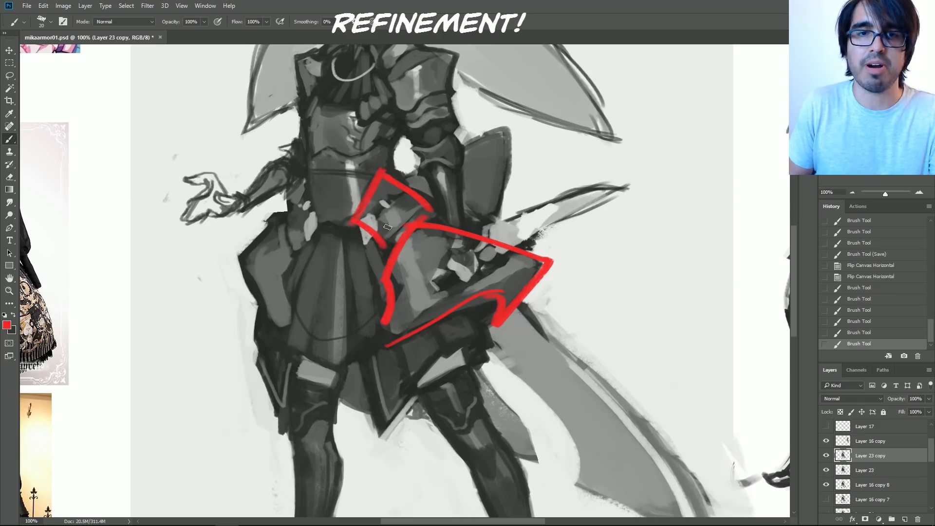
# Step: Mark the angular skirt panels below the hip plate with red brush strokes
pyautogui.moveTo(656, 218); pyautogui.dragTo(628, 162)
pyautogui.moveTo(358, 291)
pyautogui.mouseDown()
pyautogui.moveTo(448, 281)
pyautogui.moveTo(337, 314)
pyautogui.moveTo(385, 336)
pyautogui.mouseUp()
pyautogui.moveTo(414, 273); pyautogui.dragTo(450, 349)
pyautogui.moveTo(387, 341)
pyautogui.mouseDown()
pyautogui.moveTo(425, 329)
pyautogui.moveTo(394, 330)
pyautogui.moveTo(441, 291)
pyautogui.mouseUp()
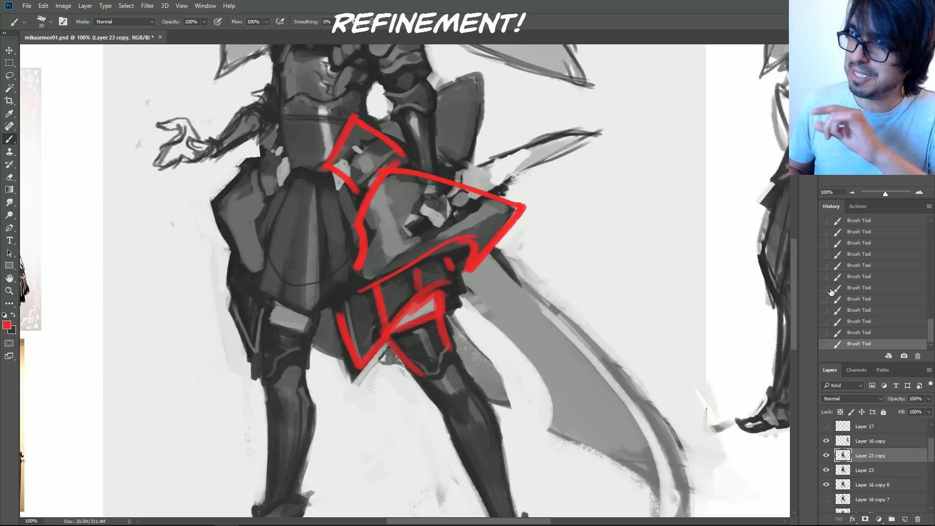
# Step: Revert the drawing to the last Flip Canvas Horizontal state, removing all red markup strokes
pyautogui.click(856, 300)
pyautogui.click(862, 267)
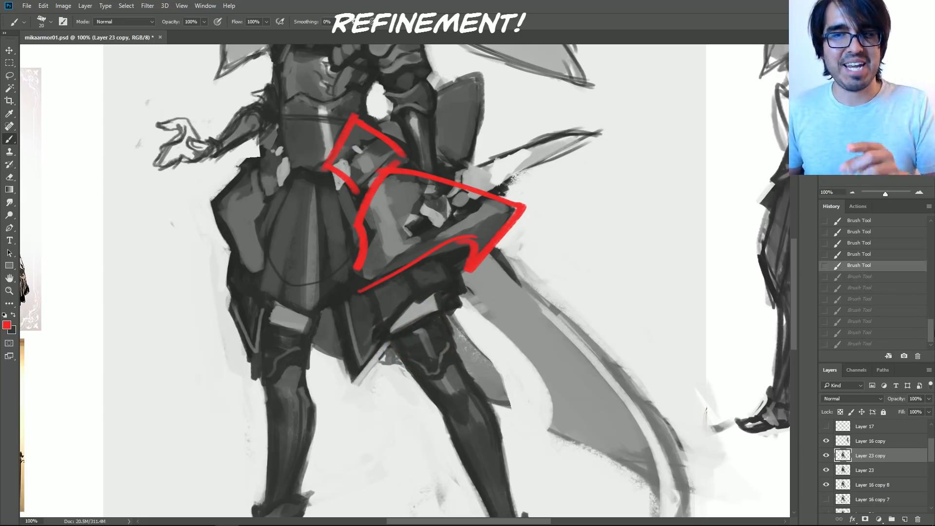
pyautogui.moveTo(929, 329); pyautogui.dragTo(926, 323)
pyautogui.click(870, 232)
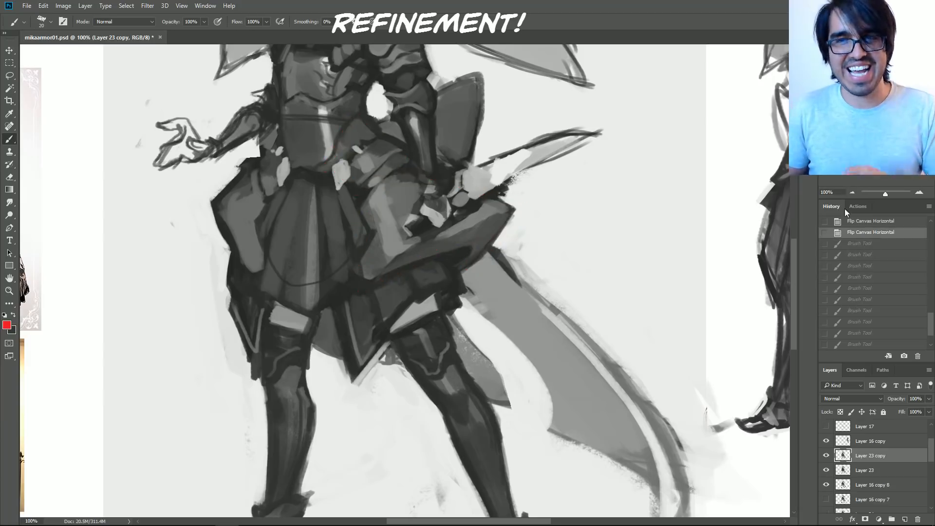
# Step: Hide Layer 23 and Layer 16 copy 8, keeping Layer 23 copy visible as the cute design
pyautogui.click(853, 192)
pyautogui.click(852, 192)
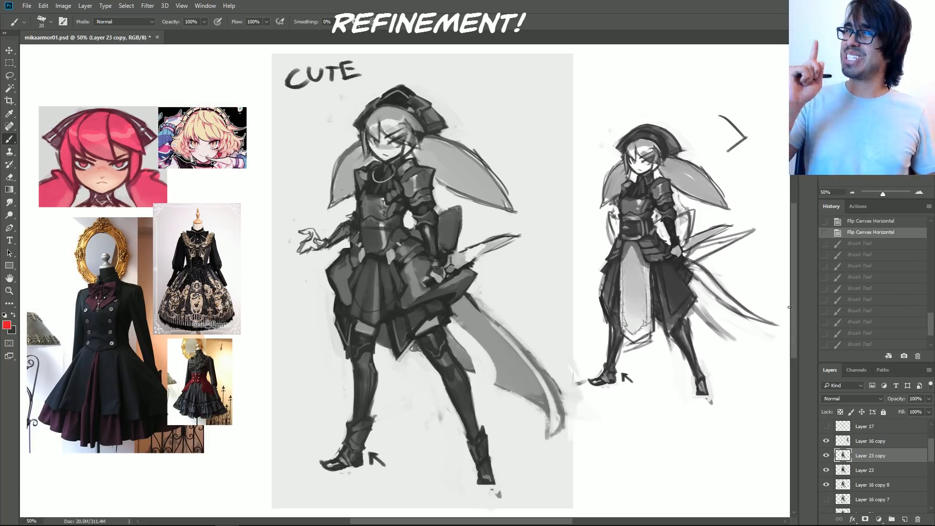
pyautogui.moveTo(826, 470); pyautogui.dragTo(825, 485)
pyautogui.click(826, 455)
pyautogui.click(825, 455)
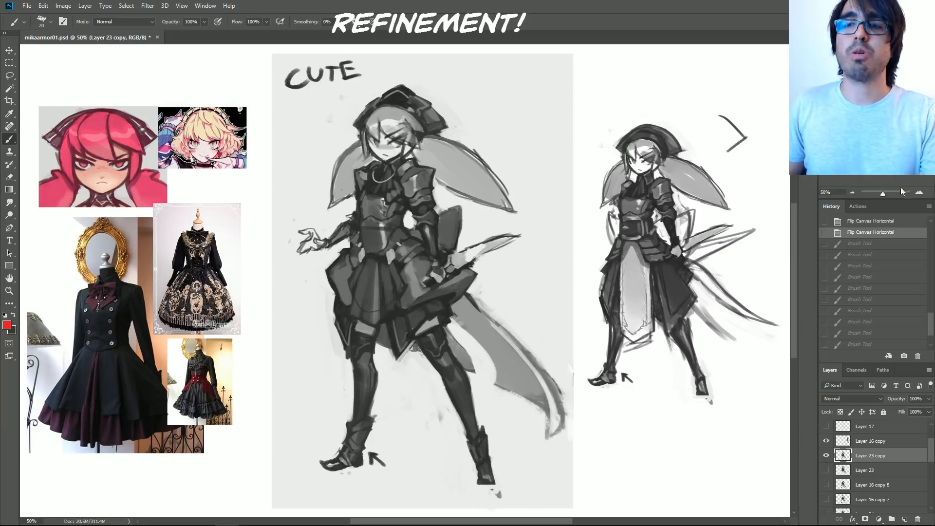
# Step: Create a new empty layer directly above Layer 23 copy
pyautogui.click(919, 195)
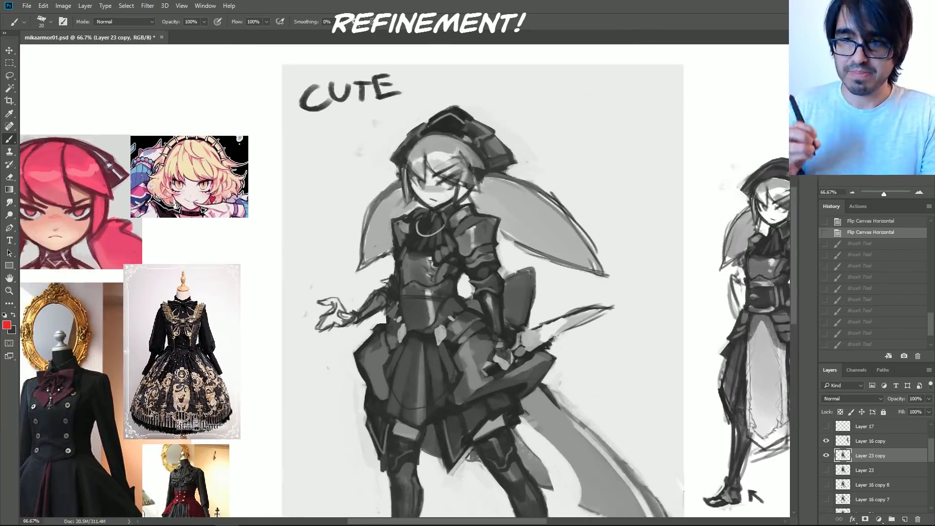
pyautogui.hotkey('ctrl', 'shift', 'alt', 'n')
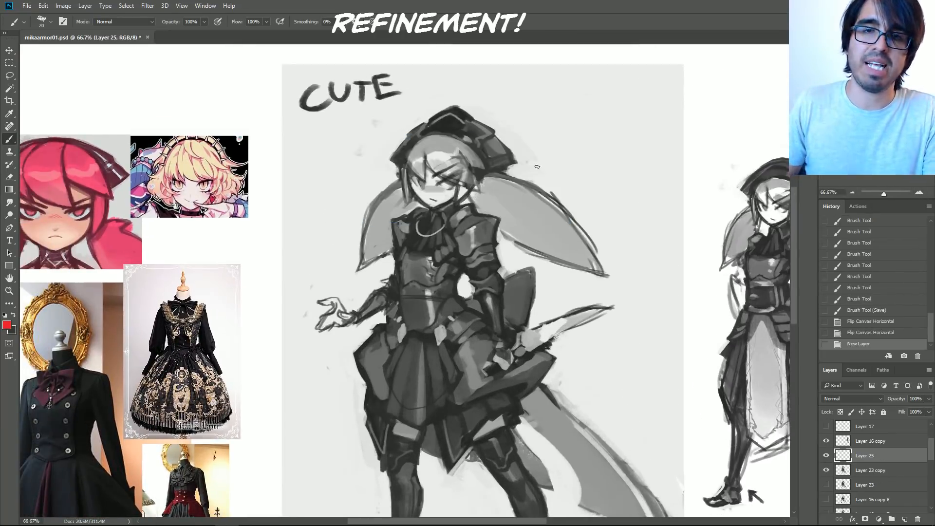
pyautogui.moveTo(526, 210); pyautogui.dragTo(560, 176)
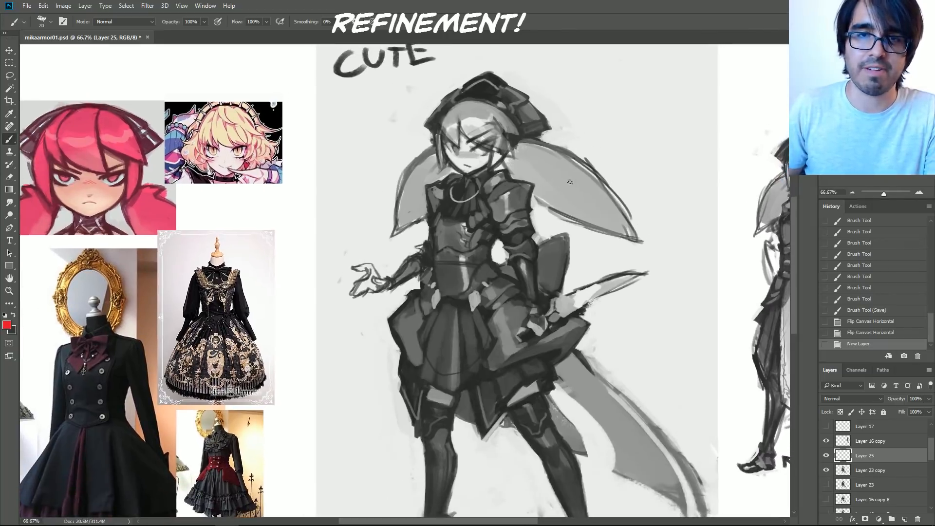
# Step: Enlarge the cute character sketch on Layer 23 copy with Free Transform and apply it
pyautogui.click(852, 193)
pyautogui.click(852, 193)
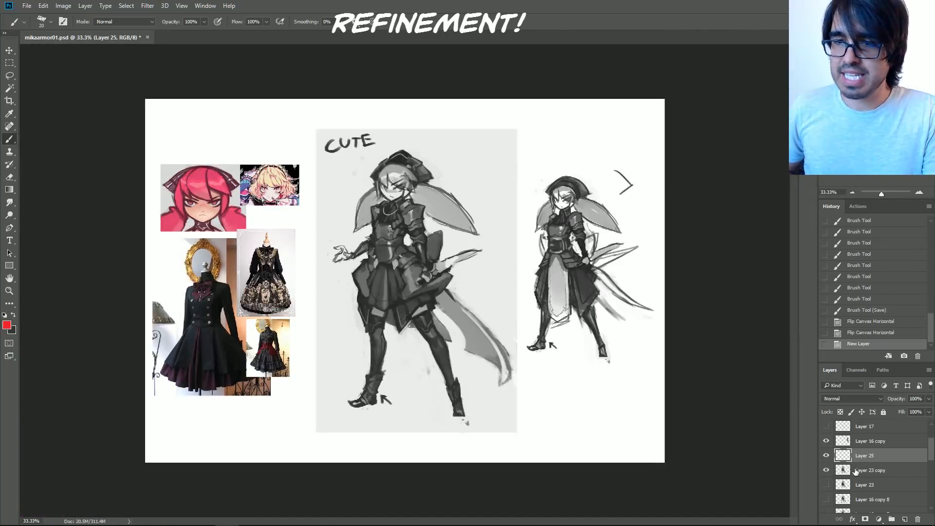
pyautogui.click(855, 469)
pyautogui.hotkey('ctrl', 't')
pyautogui.moveTo(517, 129)
pyautogui.mouseDown()
pyautogui.moveTo(589, 83)
pyautogui.moveTo(560, 115)
pyautogui.mouseUp()
pyautogui.press('Return')
pyautogui.press('b')
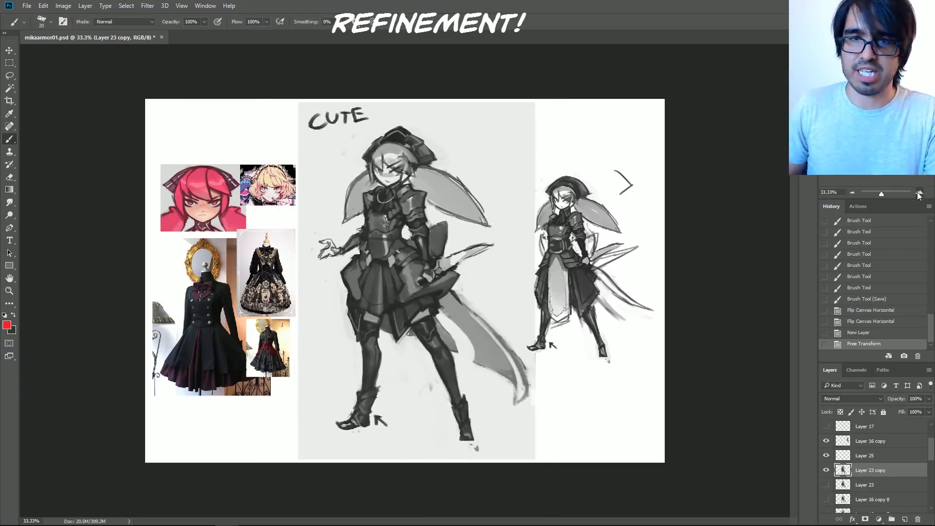
# Step: Paint dark brush strokes over both of the cute character's eyes on Layer 25
pyautogui.hotkey('ctrl', '+')
pyautogui.hotkey('ctrl', '+')
pyautogui.moveTo(466, 219); pyautogui.dragTo(527, 363)
pyautogui.moveTo(470, 305); pyautogui.dragTo(486, 282)
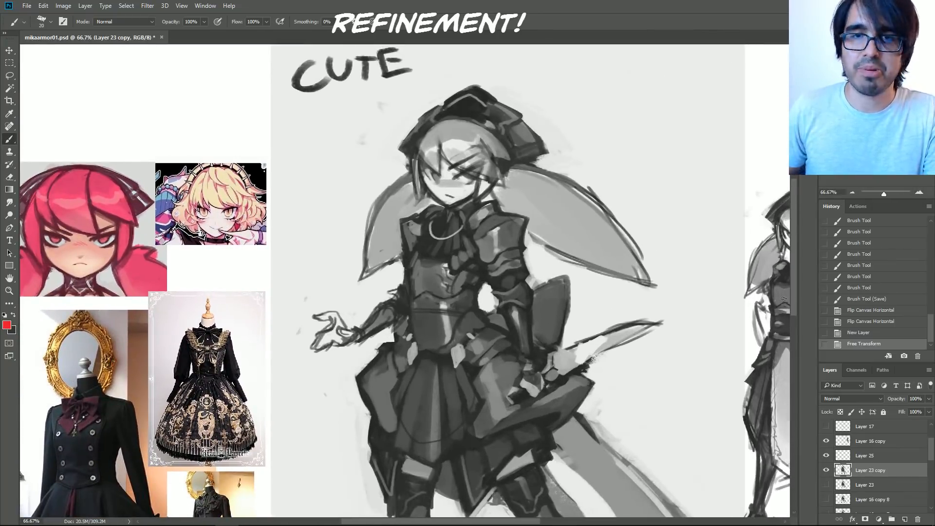
pyautogui.click(858, 457)
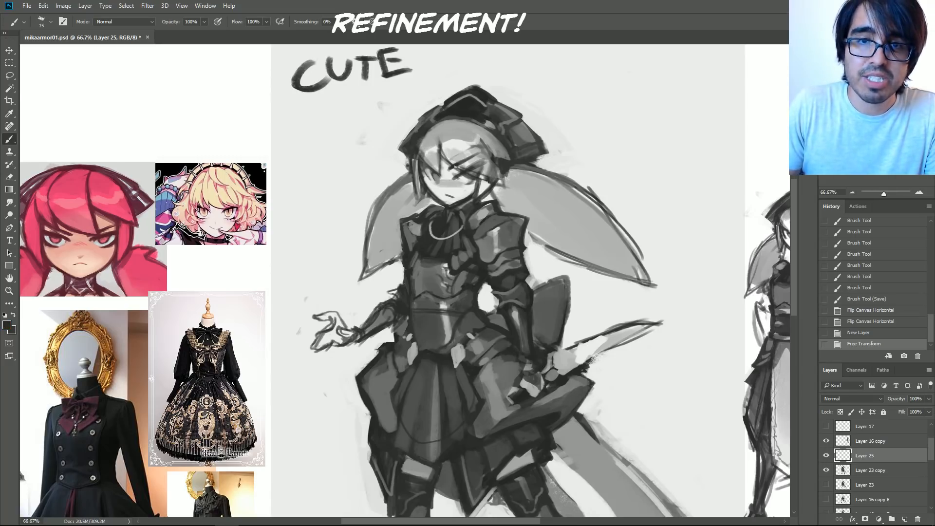
pyautogui.moveTo(477, 175); pyautogui.dragTo(467, 178)
pyautogui.moveTo(479, 174)
pyautogui.mouseDown()
pyautogui.moveTo(466, 176)
pyautogui.moveTo(481, 166)
pyautogui.moveTo(468, 170)
pyautogui.moveTo(477, 177)
pyautogui.mouseUp()
pyautogui.press(']')
pyautogui.moveTo(431, 174); pyautogui.dragTo(440, 177)
pyautogui.moveTo(430, 170); pyautogui.dragTo(437, 174)
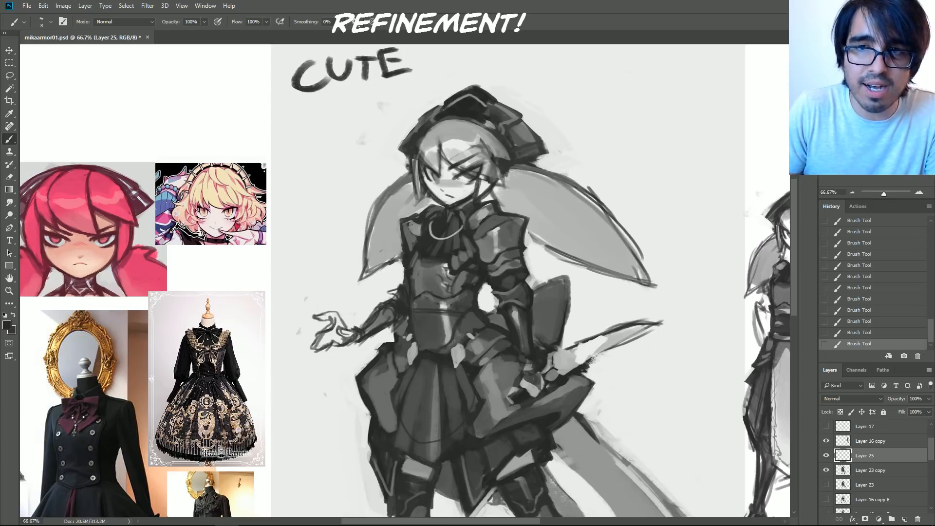
# Step: Try a large dark circle around the pink-haired reference head with a bigger brush, and undo it
pyautogui.hotkey('ctrl', '+')
pyautogui.moveTo(583, 242)
pyautogui.mouseDown()
pyautogui.moveTo(630, 328)
pyautogui.moveTo(735, 283)
pyautogui.moveTo(672, 280)
pyautogui.moveTo(755, 284)
pyautogui.mouseUp()
pyautogui.press(']')
pyautogui.press(']')
pyautogui.press(']')
pyautogui.moveTo(78, 349)
pyautogui.mouseDown()
pyautogui.moveTo(28, 261)
pyautogui.moveTo(168, 348)
pyautogui.mouseUp()
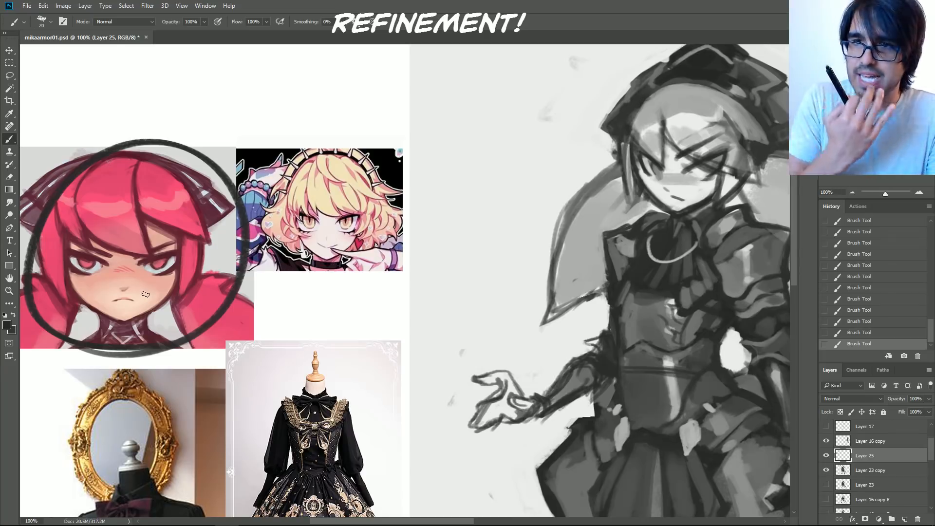
pyautogui.hotkey('ctrl', 'z')
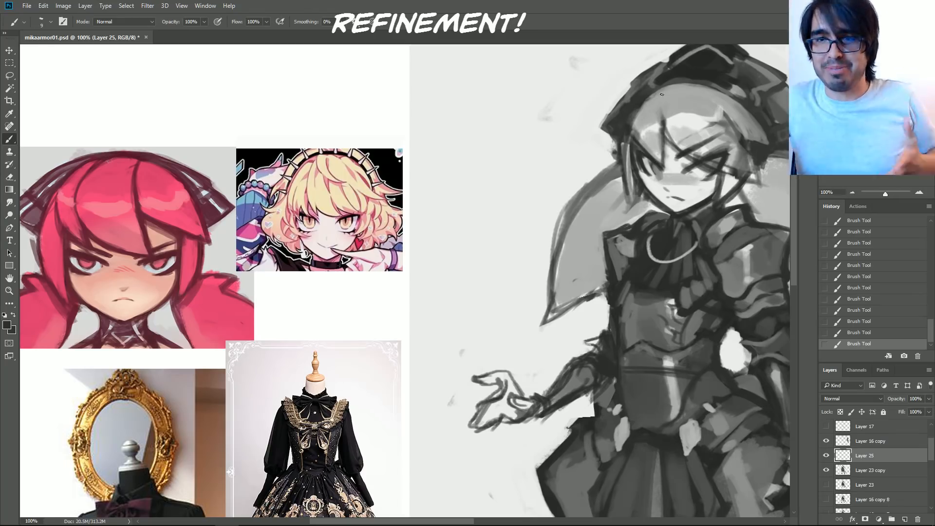
# Step: Repaint the cute character's eyes on Layer 25 with sampled dark and light face tones and a smaller brush
pyautogui.moveTo(662, 95); pyautogui.dragTo(538, 108)
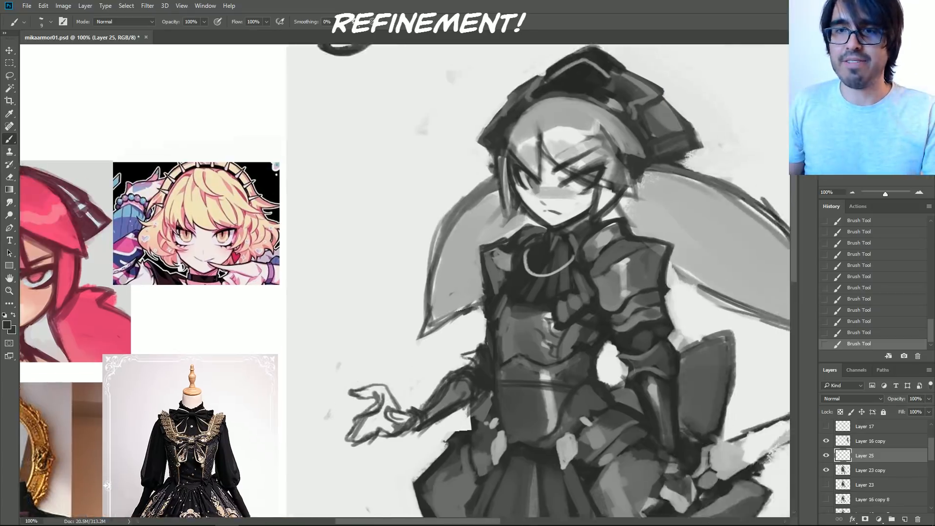
pyautogui.moveTo(714, 164); pyautogui.dragTo(762, 150)
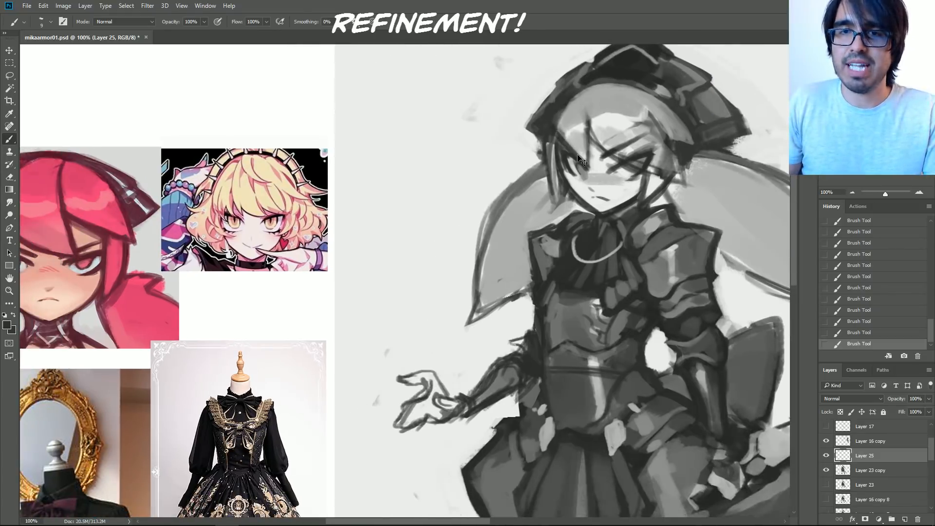
pyautogui.moveTo(580, 169); pyautogui.dragTo(626, 168)
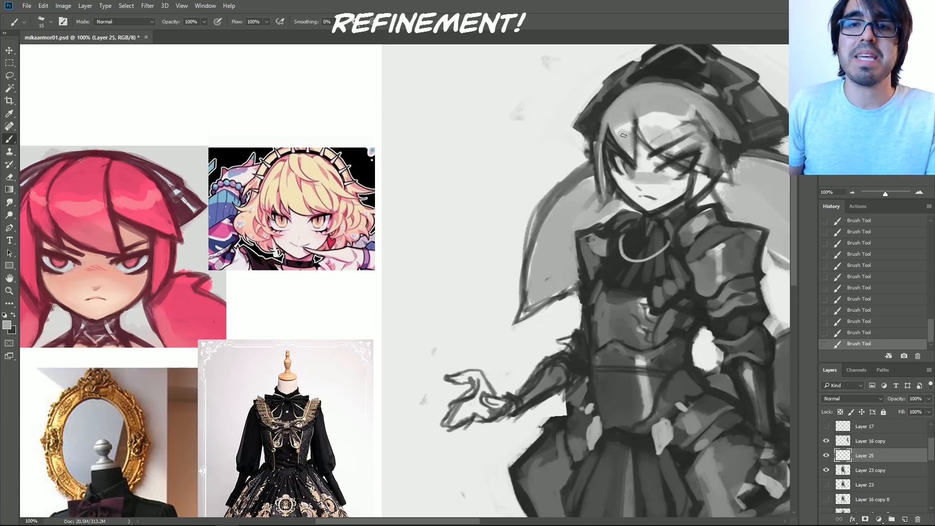
pyautogui.keyDown('alt'); pyautogui.click(624, 160); pyautogui.keyUp('alt')
pyautogui.press('[')
pyautogui.press('[')
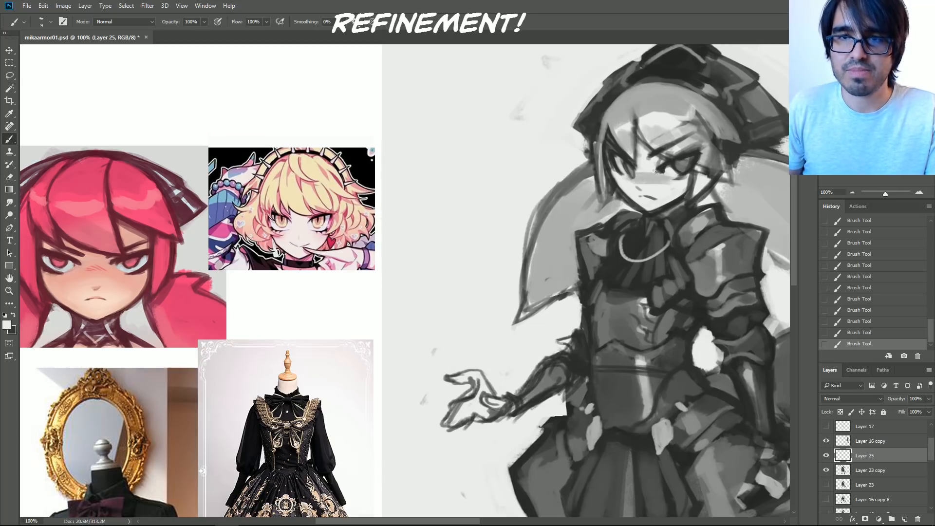
pyautogui.keyDown('alt'); pyautogui.click(621, 163); pyautogui.keyUp('alt')
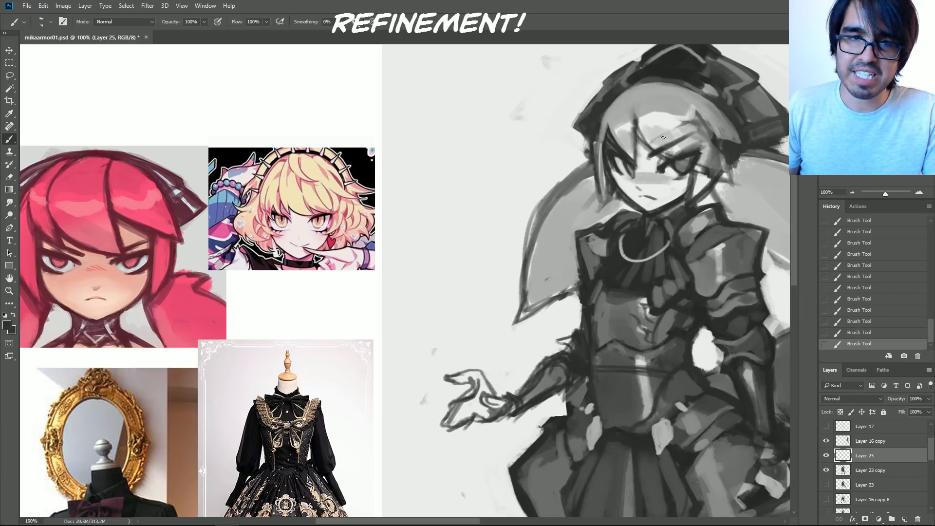
pyautogui.keyDown('alt'); pyautogui.click(625, 186); pyautogui.keyUp('alt')
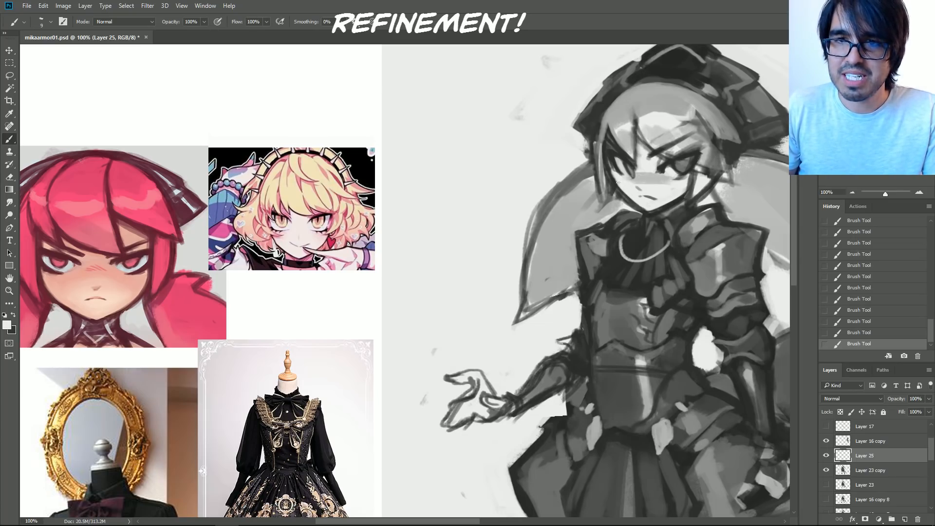
# Step: Try a light stroke beside the character's left eye area with a larger brush, and undo it
pyautogui.moveTo(645, 304); pyautogui.dragTo(563, 277)
pyautogui.press(']')
pyautogui.press(']')
pyautogui.moveTo(535, 153); pyautogui.dragTo(560, 178)
pyautogui.hotkey('ctrl', 'z')
pyautogui.hotkey('ctrl', 'z')
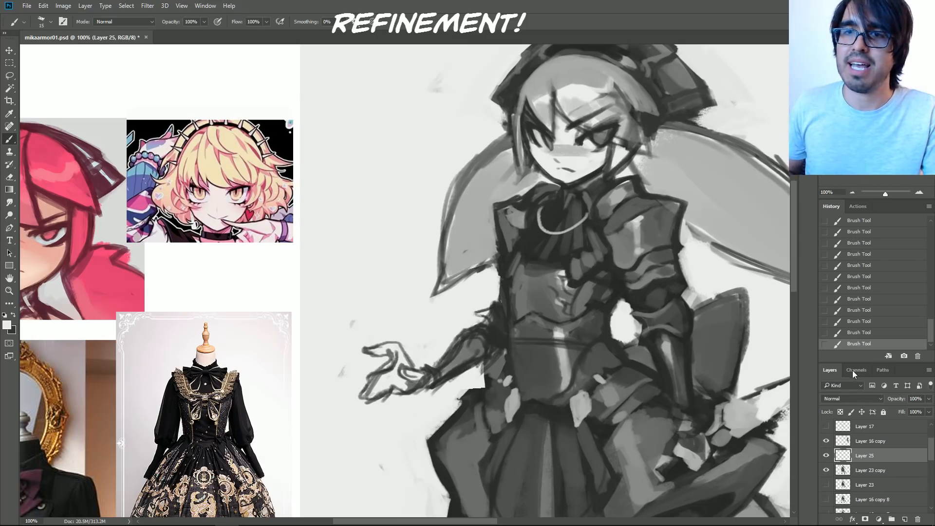
pyautogui.click(865, 278)
pyautogui.press('[')
pyautogui.press('[')
pyautogui.press('[')
pyautogui.hotkey('ctrl', 'z')
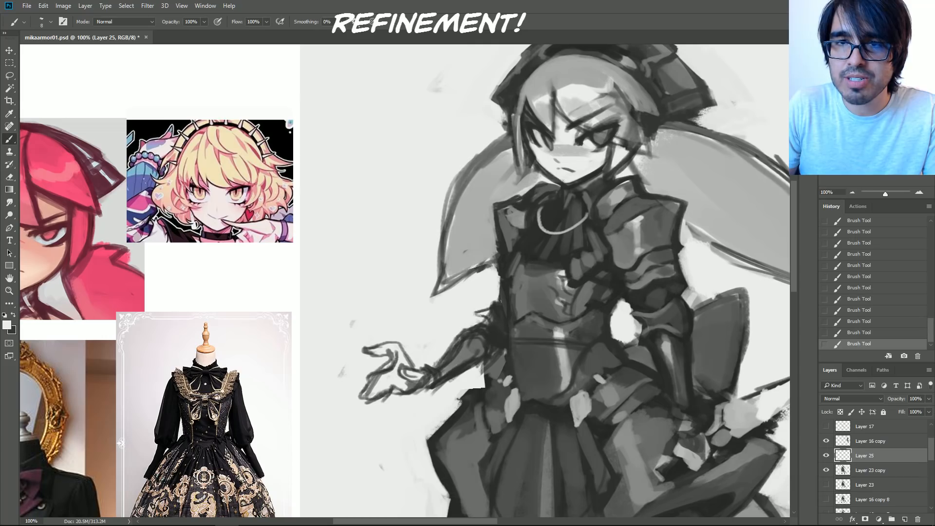
# Step: Paint a pointed hair lock beside the right eye with a thin dark outline and a sampled hair-grey fill
pyautogui.press('x')
pyautogui.press('[')
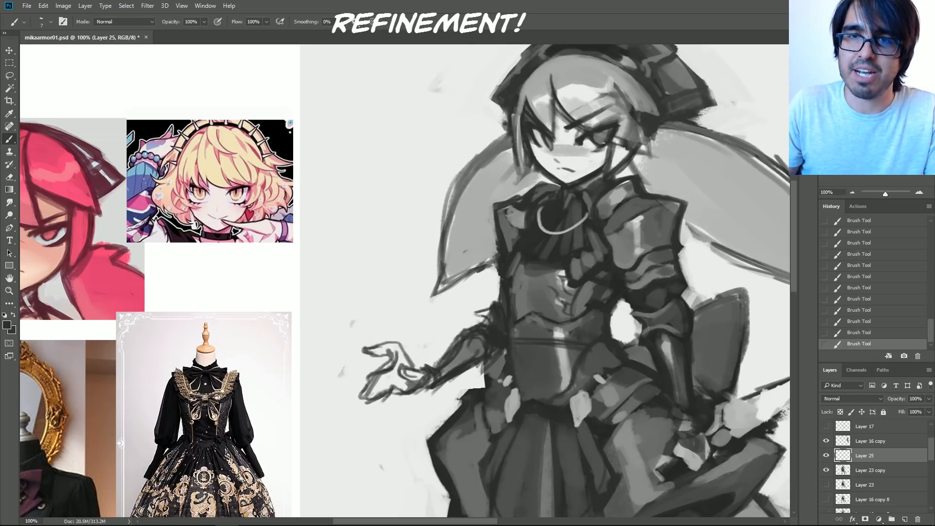
pyautogui.moveTo(614, 143); pyautogui.dragTo(614, 140)
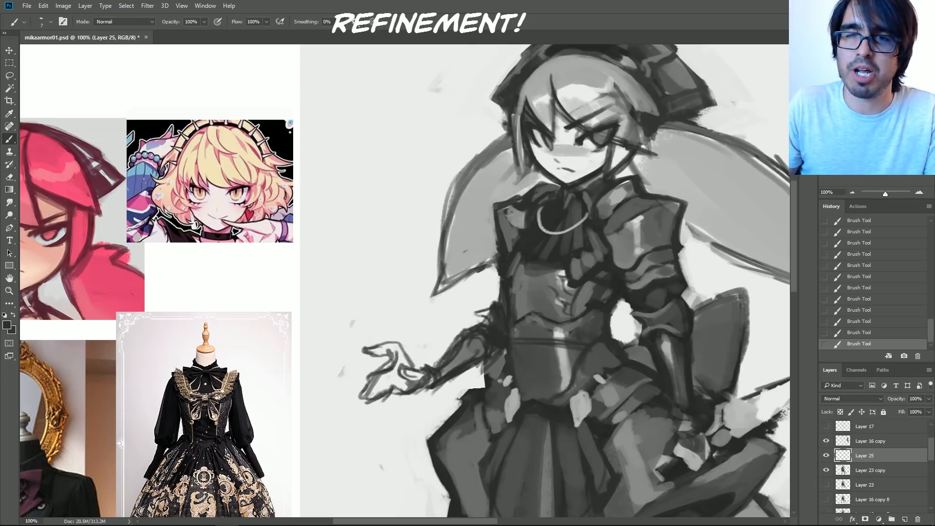
pyautogui.keyDown('alt'); pyautogui.click(622, 132); pyautogui.keyUp('alt')
pyautogui.press(']')
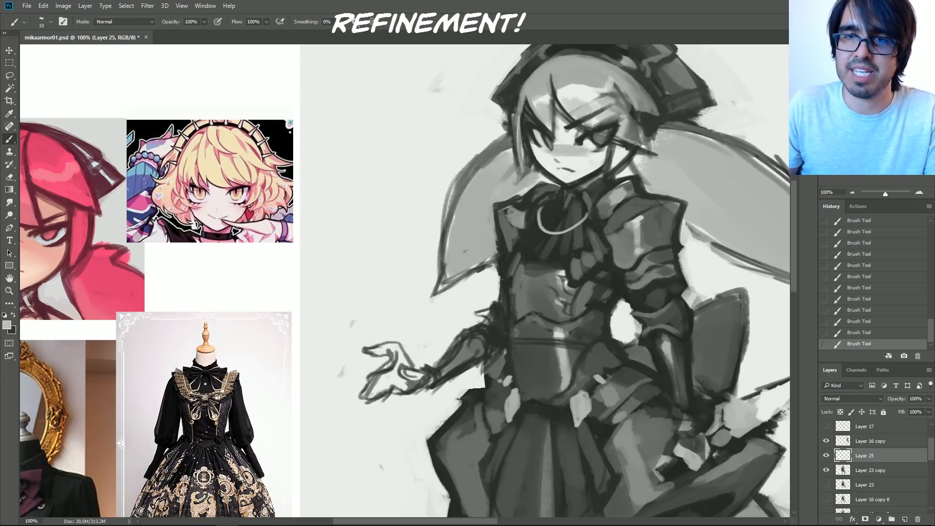
pyautogui.press(']')
pyautogui.press(']')
pyautogui.press(']')
pyautogui.moveTo(637, 145)
pyautogui.mouseDown()
pyautogui.moveTo(633, 120)
pyautogui.moveTo(636, 138)
pyautogui.mouseUp()
pyautogui.keyDown('alt'); pyautogui.click(614, 127); pyautogui.keyUp('alt')
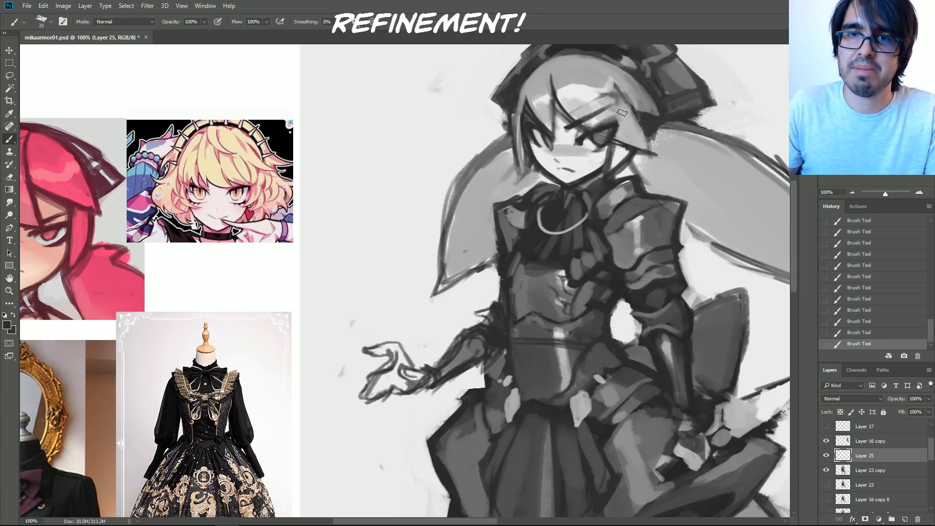
# Step: Clean up the right eyebrow and the fringe strands over the forehead with sampled tones and a finer brush
pyautogui.keyDown('alt'); pyautogui.click(605, 114); pyautogui.keyUp('alt')
pyautogui.keyDown('alt'); pyautogui.click(590, 129); pyautogui.keyUp('alt')
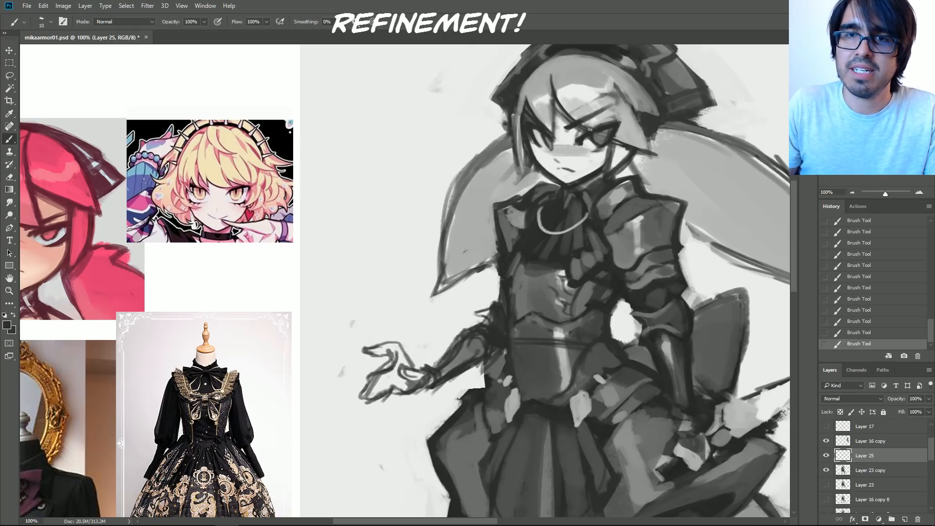
pyautogui.keyDown('alt'); pyautogui.click(569, 123); pyautogui.keyUp('alt')
pyautogui.keyDown('alt'); pyautogui.click(570, 121); pyautogui.keyUp('alt')
pyautogui.press('[')
pyautogui.press('[')
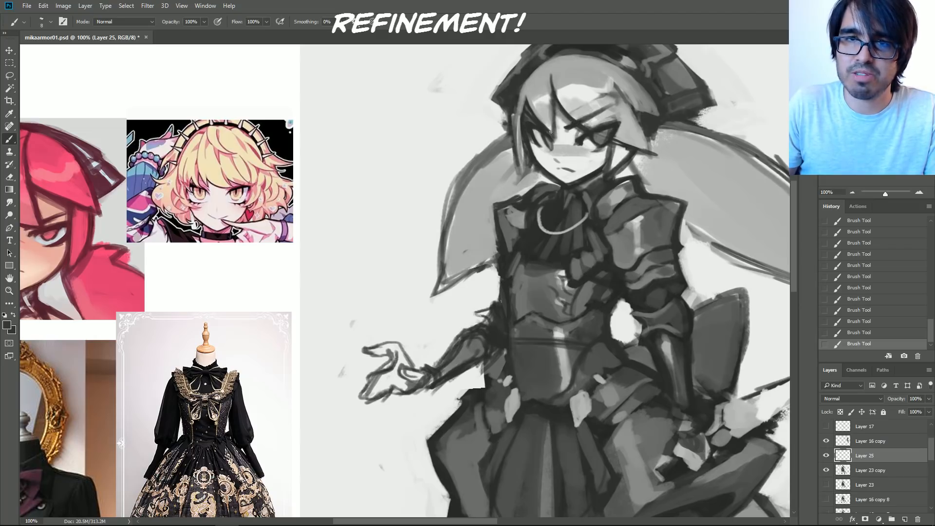
pyautogui.keyDown('alt'); pyautogui.click(550, 119); pyautogui.keyUp('alt')
pyautogui.moveTo(552, 103)
pyautogui.mouseDown()
pyautogui.moveTo(559, 138)
pyautogui.moveTo(554, 100)
pyautogui.mouseUp()
# Step: Sharpen the right hair lock's tip and outer outline up to the headpiece, using sampled dark and grey tones
pyautogui.press(']')
pyautogui.press(']')
pyautogui.keyDown('alt'); pyautogui.click(630, 145); pyautogui.keyUp('alt')
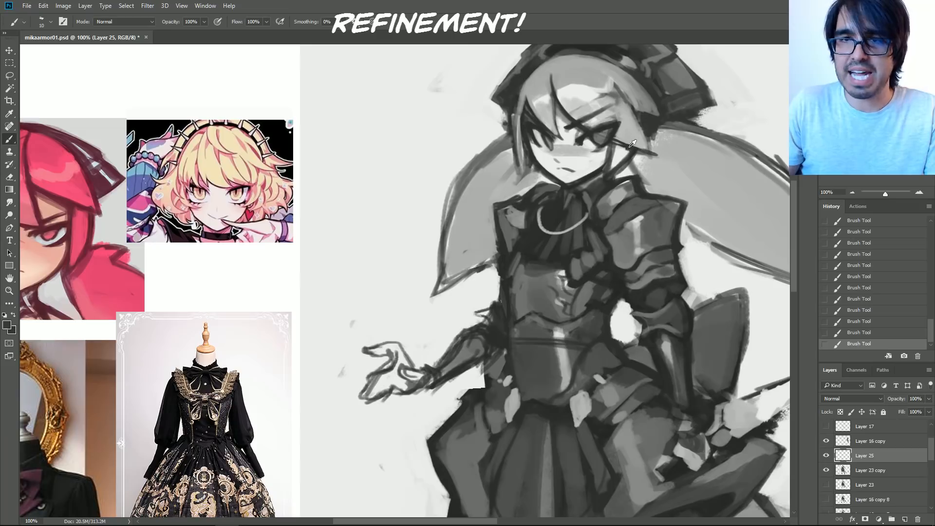
pyautogui.moveTo(647, 153); pyautogui.dragTo(645, 145)
pyautogui.moveTo(644, 147)
pyautogui.mouseDown()
pyautogui.moveTo(705, 149)
pyautogui.moveTo(662, 147)
pyautogui.moveTo(676, 156)
pyautogui.mouseUp()
pyautogui.press(']')
pyautogui.moveTo(672, 148)
pyautogui.mouseDown()
pyautogui.moveTo(641, 98)
pyautogui.moveTo(649, 114)
pyautogui.mouseUp()
pyautogui.keyDown('alt'); pyautogui.click(654, 125); pyautogui.keyUp('alt')
pyautogui.moveTo(646, 106); pyautogui.dragTo(627, 89)
pyautogui.press(']')
pyautogui.press(']')
pyautogui.press(']')
pyautogui.press(']')
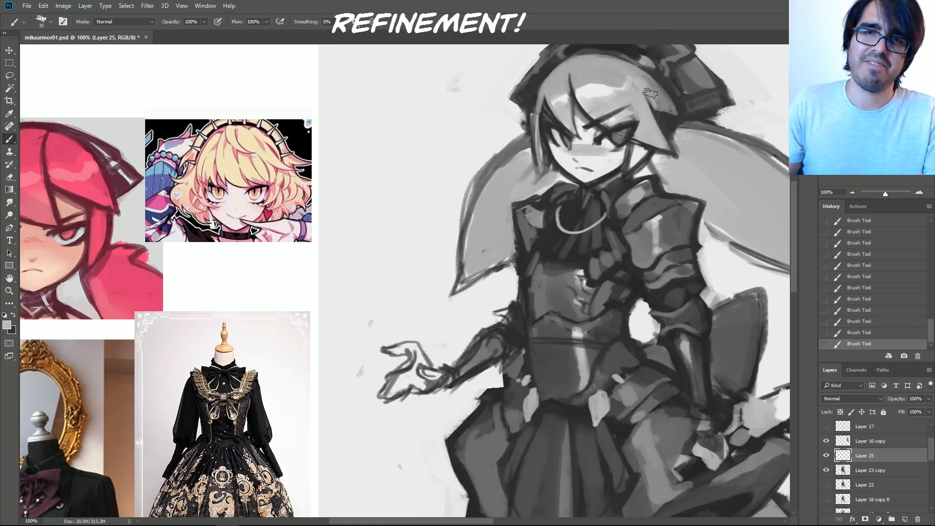
# Step: Repaint the left face-framing hair lock into a longer pointed shape with sampled grey and a dark outline
pyautogui.keyDown('alt'); pyautogui.click(644, 149); pyautogui.keyUp('alt')
pyautogui.press('[')
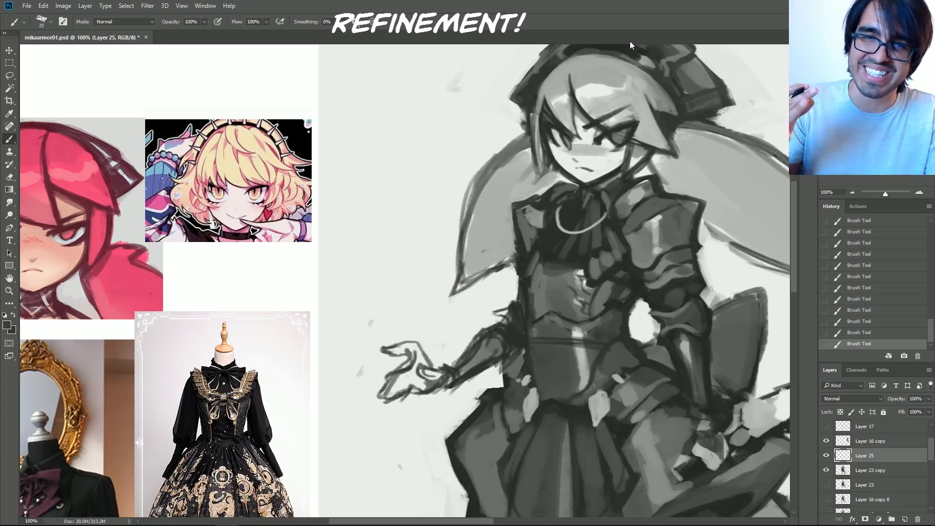
pyautogui.keyDown('alt'); pyautogui.click(539, 129); pyautogui.keyUp('alt')
pyautogui.press('[')
pyautogui.press('[')
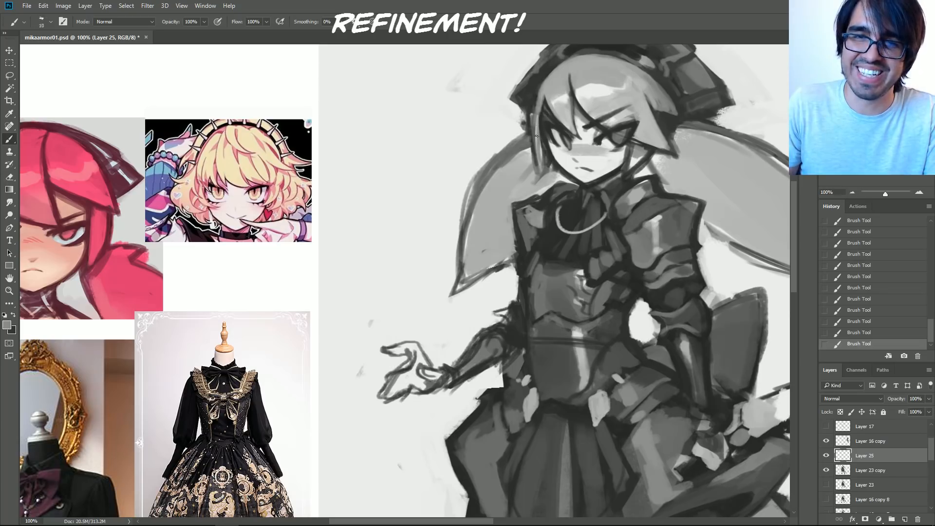
pyautogui.keyDown('alt'); pyautogui.click(545, 136); pyautogui.keyUp('alt')
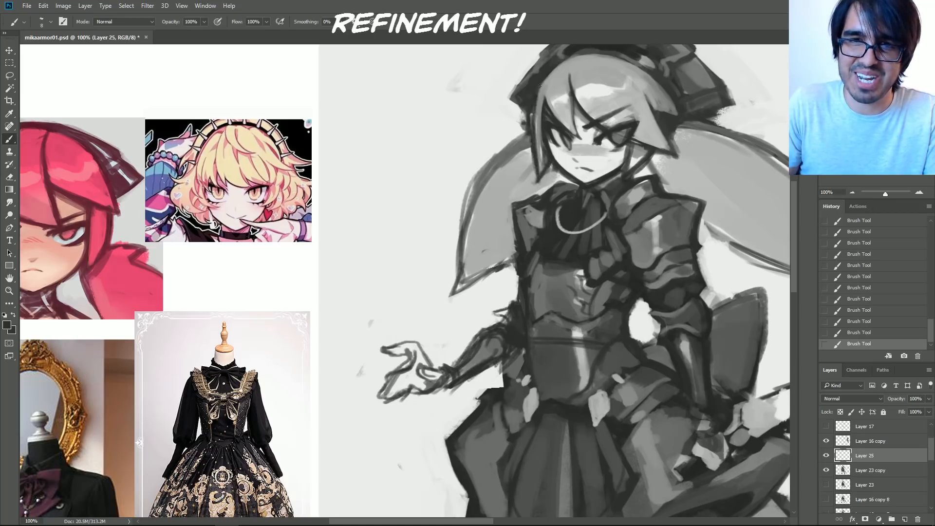
# Step: Fill the right hair lock and the hair behind it with sampled greys, using a larger brush
pyautogui.moveTo(665, 150)
pyautogui.mouseDown()
pyautogui.moveTo(705, 161)
pyautogui.moveTo(641, 134)
pyautogui.mouseUp()
pyautogui.keyDown('alt'); pyautogui.click(632, 142); pyautogui.keyUp('alt')
pyautogui.press(']')
pyautogui.press(']')
pyautogui.press(']')
pyautogui.keyDown('alt'); pyautogui.click(643, 138); pyautogui.keyUp('alt')
pyautogui.keyDown('alt'); pyautogui.click(640, 120); pyautogui.keyUp('alt')
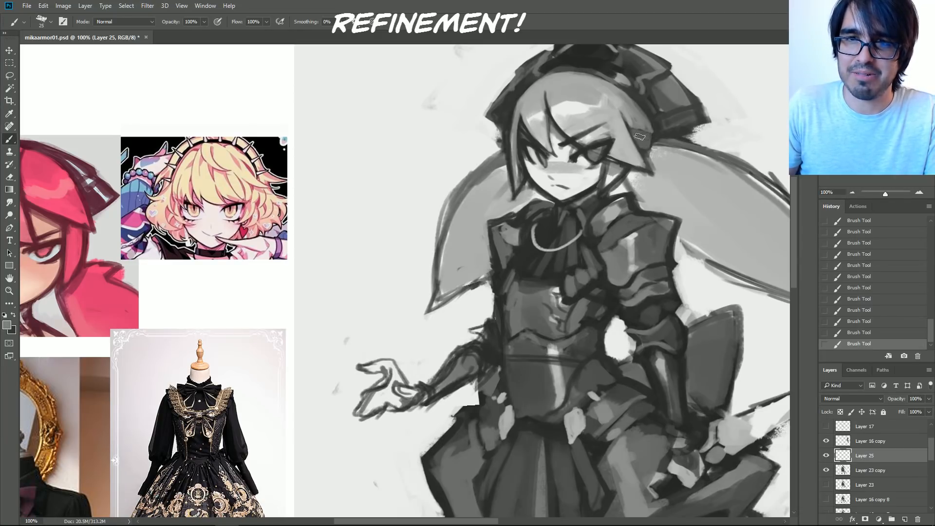
# Step: Define the hair edge where it meets the right side of the headpiece, alternating sampled dark and mid greys
pyautogui.keyDown('alt'); pyautogui.click(651, 132); pyautogui.keyUp('alt')
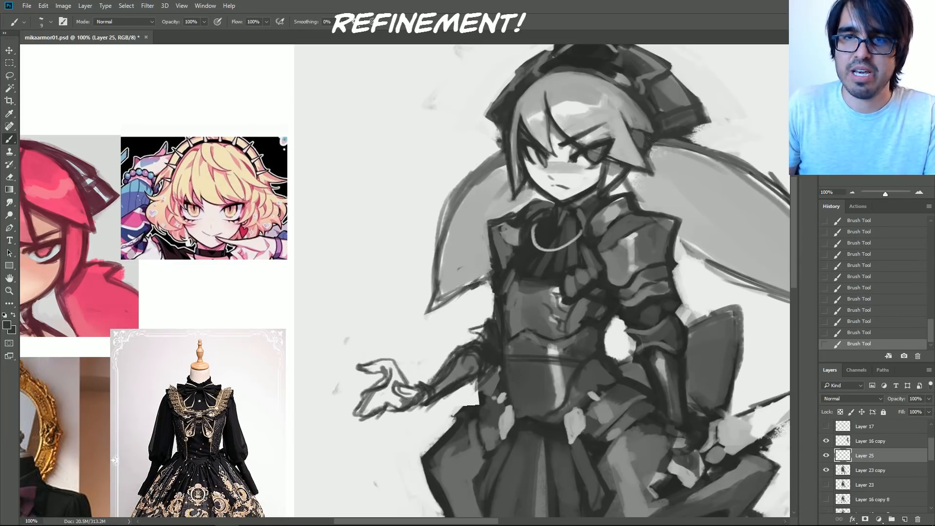
pyautogui.keyDown('alt'); pyautogui.click(646, 117); pyautogui.keyUp('alt')
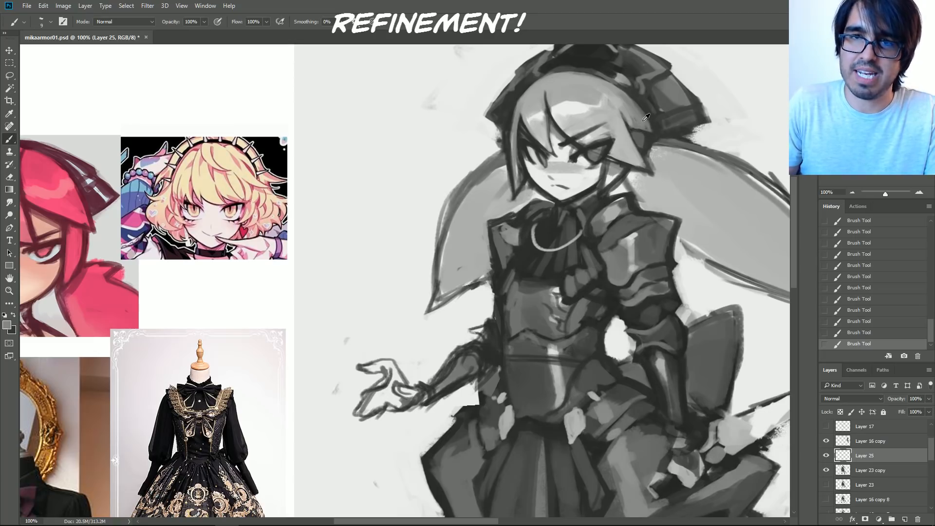
pyautogui.press(']')
pyautogui.keyDown('alt'); pyautogui.click(652, 124); pyautogui.keyUp('alt')
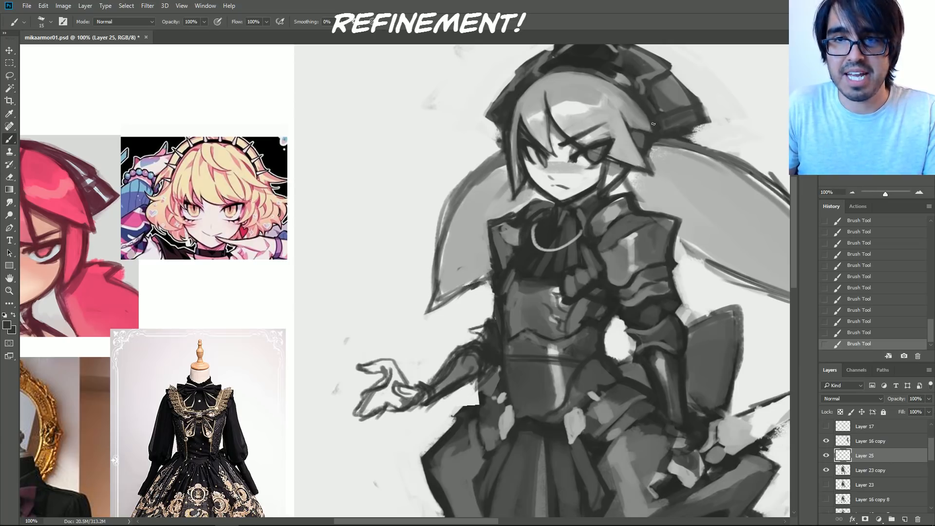
pyautogui.keyDown('alt'); pyautogui.click(631, 104); pyautogui.keyUp('alt')
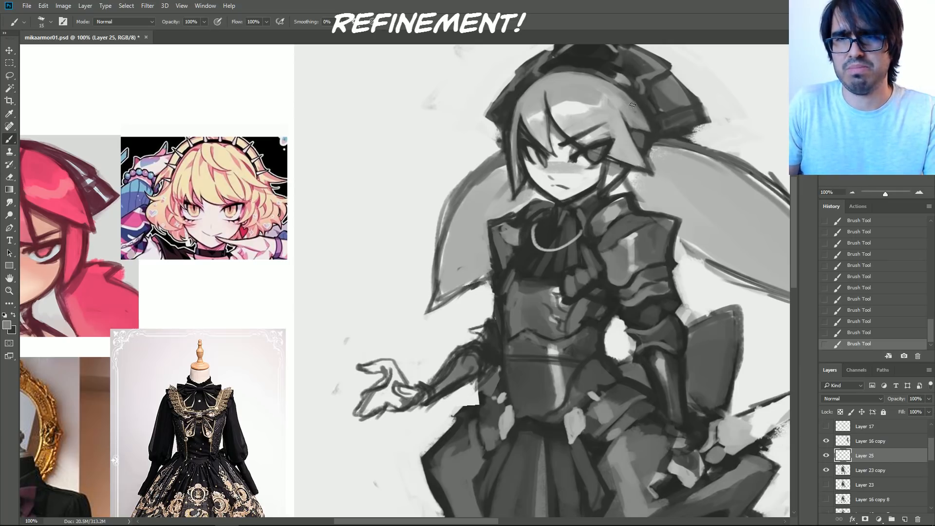
pyautogui.press(']')
pyautogui.press(']')
pyautogui.keyDown('alt'); pyautogui.click(649, 113); pyautogui.keyUp('alt')
pyautogui.press('[')
pyautogui.press('[')
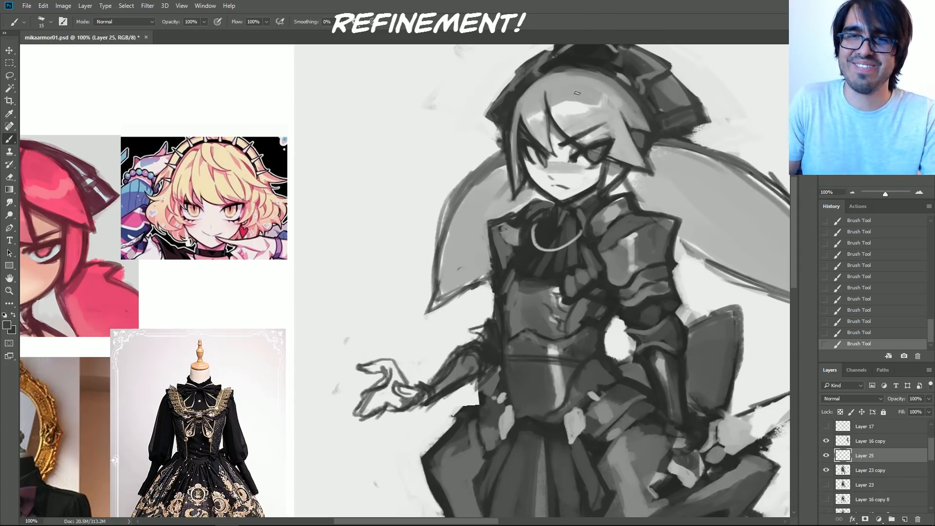
# Step: Touch up the headpiece's dark crown and trim its lower left edge with the sampled background tone
pyautogui.keyDown('alt'); pyautogui.click(565, 57); pyautogui.keyUp('alt')
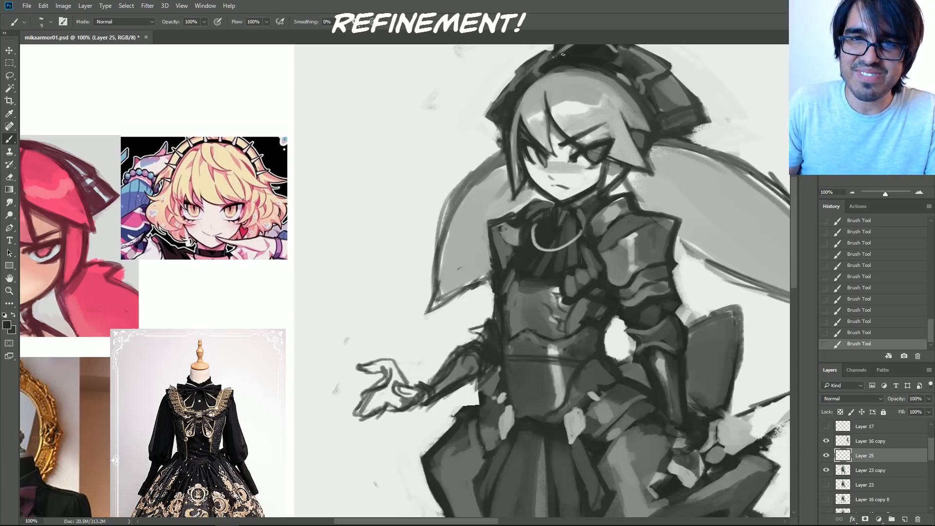
pyautogui.keyDown('alt'); pyautogui.click(495, 140); pyautogui.keyUp('alt')
pyautogui.press(']')
pyautogui.press(']')
pyautogui.press(']')
pyautogui.press(']')
pyautogui.moveTo(495, 137)
pyautogui.mouseDown()
pyautogui.moveTo(499, 146)
pyautogui.moveTo(503, 134)
pyautogui.mouseUp()
pyautogui.keyDown('alt'); pyautogui.click(492, 134); pyautogui.keyUp('alt')
pyautogui.press(']')
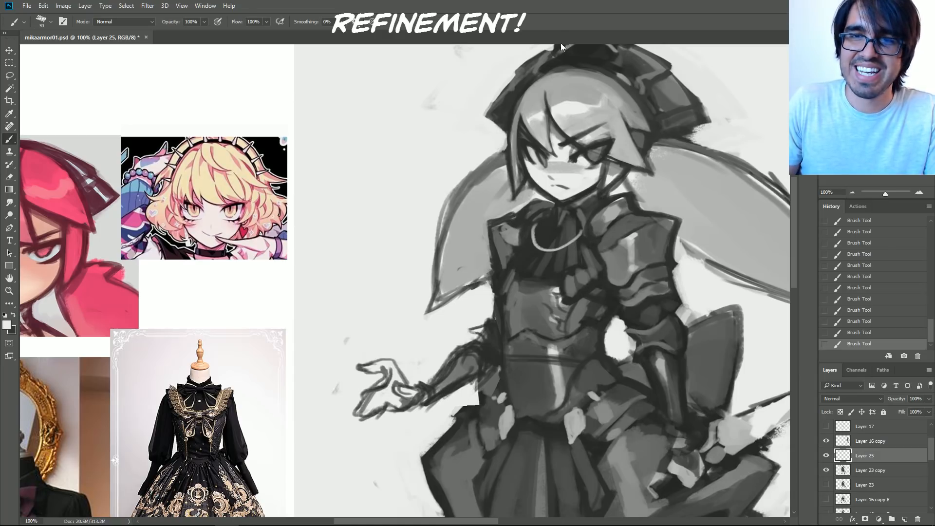
# Step: Repaint the headpiece's left panel in mid grey, adjusting the brush size for broad and fine strokes
pyautogui.moveTo(489, 229); pyautogui.dragTo(448, 346)
pyautogui.press(']')
pyautogui.press(']')
pyautogui.press(']')
pyautogui.moveTo(460, 234); pyautogui.dragTo(476, 207)
pyautogui.press('[')
pyautogui.press('[')
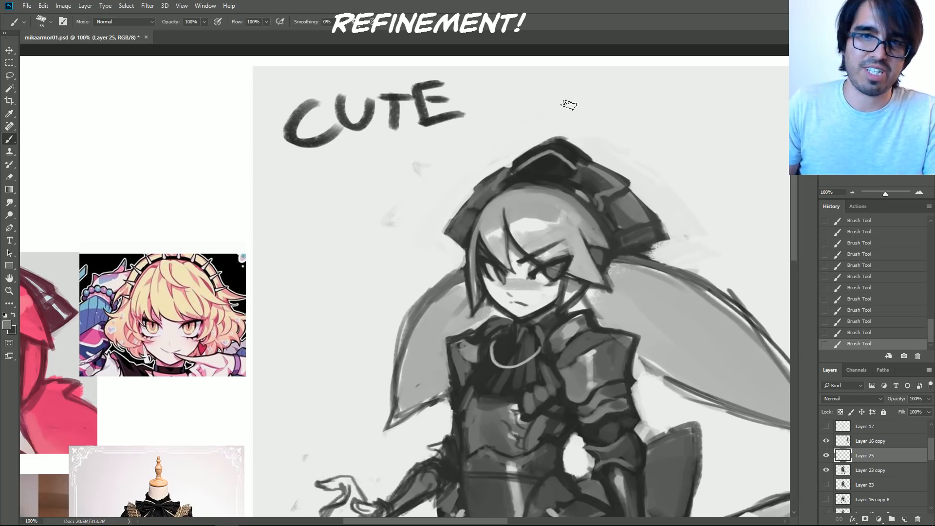
pyautogui.press('[')
pyautogui.press('[')
pyautogui.press('[')
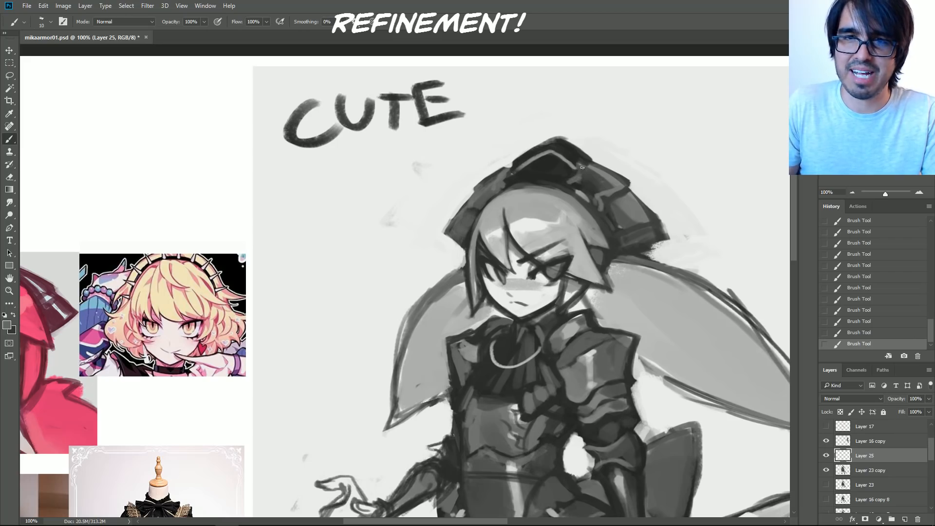
# Step: Carve a stepped notch into the headpiece's upper left edge with dark strokes and sampled tones
pyautogui.press(']')
pyautogui.press(']')
pyautogui.press(']')
pyautogui.press(']')
pyautogui.press(']')
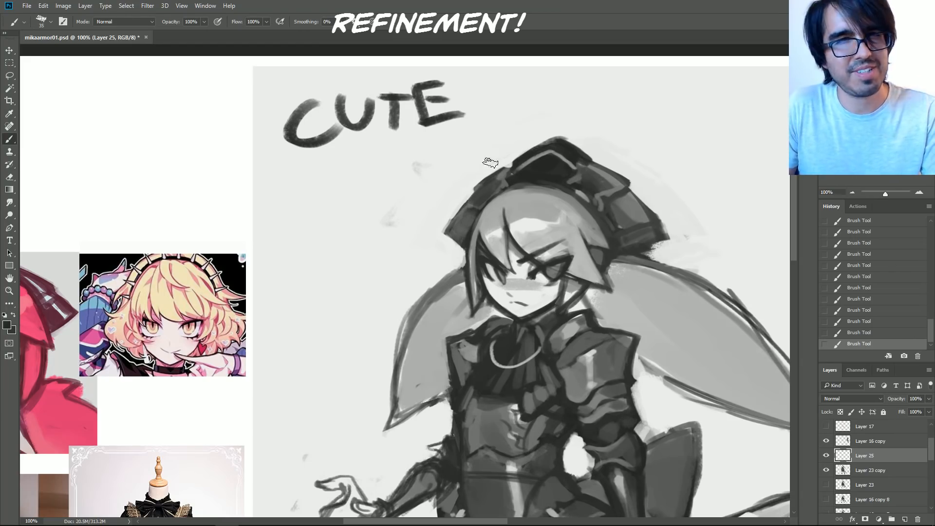
pyautogui.press('[')
pyautogui.press('[')
pyautogui.press('[')
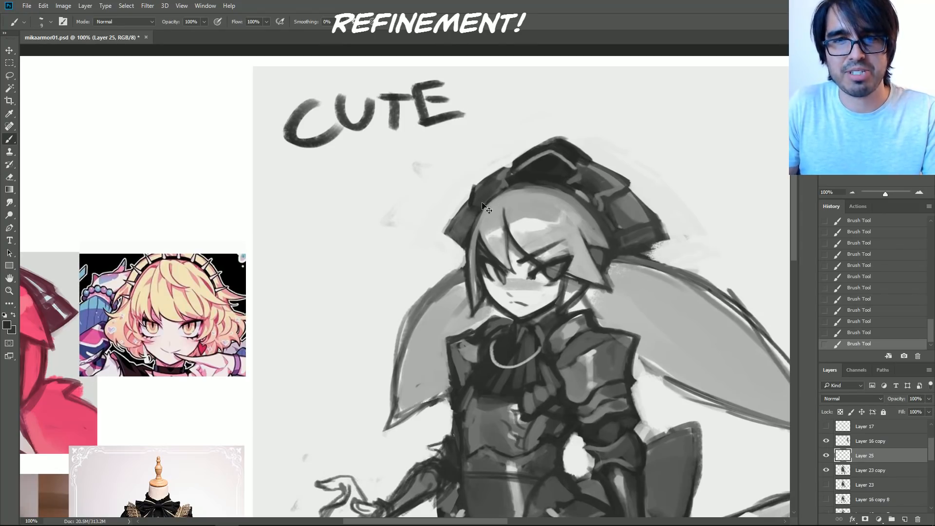
pyautogui.keyDown('alt'); pyautogui.click(467, 189); pyautogui.keyUp('alt')
pyautogui.moveTo(471, 188); pyautogui.dragTo(470, 199)
pyautogui.keyDown('alt'); pyautogui.click(519, 173); pyautogui.keyUp('alt')
pyautogui.scroll(-3, 525, 183)
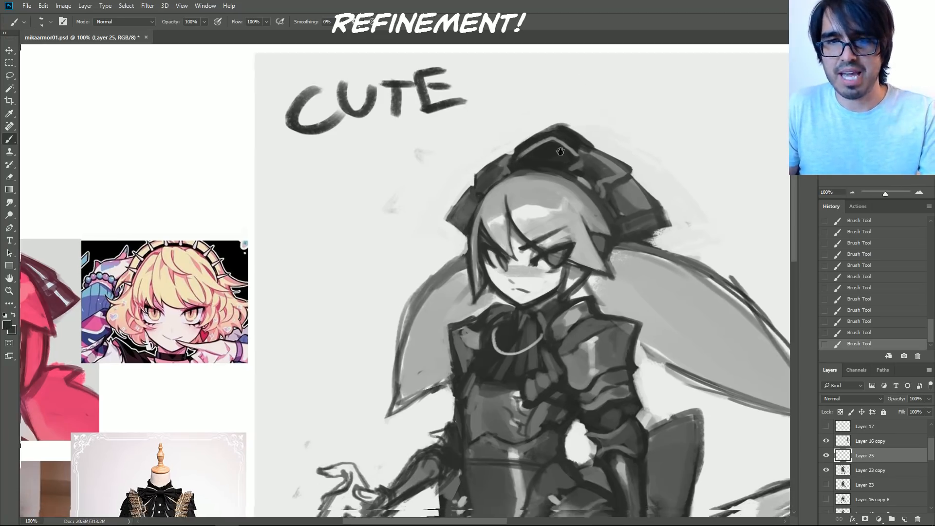
# Step: Refine the headpiece's lower left corner with sampled greys and a larger brush
pyautogui.keyDown('alt'); pyautogui.click(480, 175); pyautogui.keyUp('alt')
pyautogui.keyDown('alt'); pyautogui.click(457, 210); pyautogui.keyUp('alt')
pyautogui.keyDown('alt'); pyautogui.click(468, 208); pyautogui.keyUp('alt')
pyautogui.press(']')
pyautogui.press(']')
pyautogui.press(']')
pyautogui.press('[')
pyautogui.moveTo(456, 221)
pyautogui.mouseDown()
pyautogui.moveTo(400, 297)
pyautogui.moveTo(407, 272)
pyautogui.moveTo(391, 373)
pyautogui.moveTo(446, 341)
pyautogui.moveTo(440, 334)
pyautogui.moveTo(412, 344)
pyautogui.moveTo(398, 362)
pyautogui.moveTo(421, 266)
pyautogui.moveTo(460, 226)
pyautogui.mouseUp()
# Step: Touch up the left pigtail with its sampled light grey, using a larger brush, and check the full figure
pyautogui.keyDown('alt'); pyautogui.click(442, 330); pyautogui.keyUp('alt')
pyautogui.press(']')
pyautogui.press(']')
pyautogui.press(']')
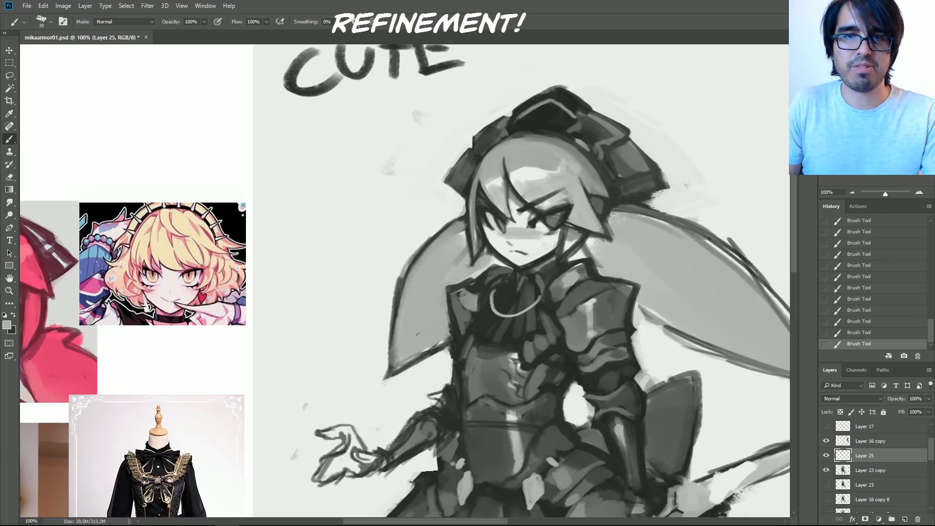
pyautogui.moveTo(864, 172); pyautogui.dragTo(867, 155)
pyautogui.click(851, 192)
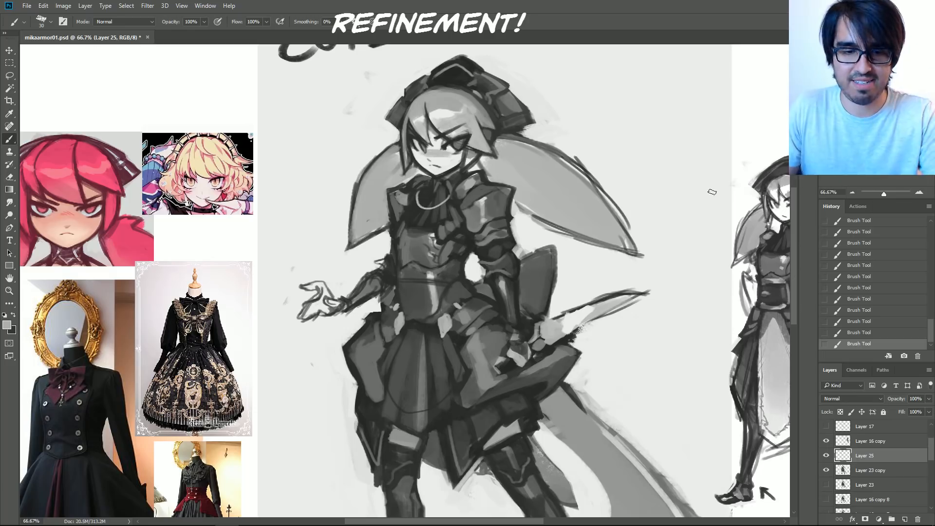
pyautogui.press('[')
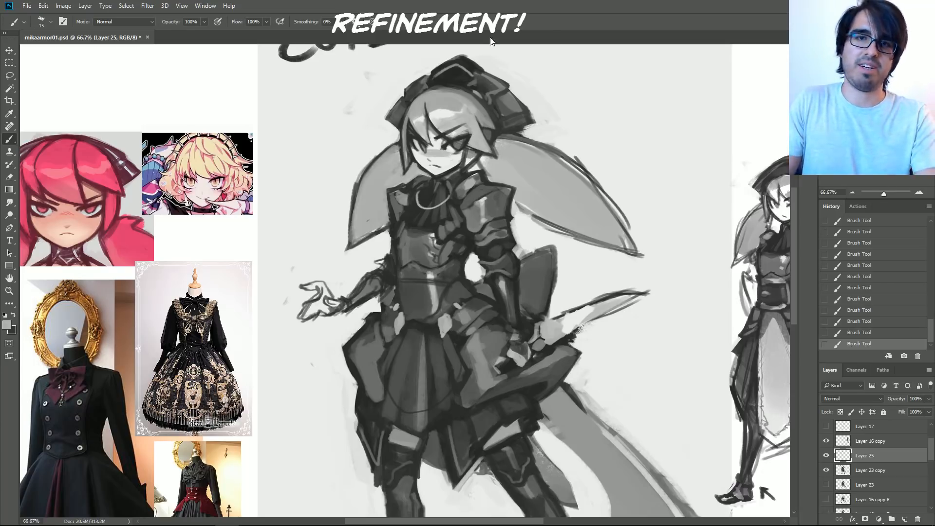
# Step: Repaint the right hip armor plate with sampled greys, enlarging the brush for the broader plane near the waist
pyautogui.moveTo(584, 217); pyautogui.dragTo(590, 171)
pyautogui.keyDown('alt'); pyautogui.click(425, 120); pyautogui.keyUp('alt')
pyautogui.press('[')
pyautogui.press('[')
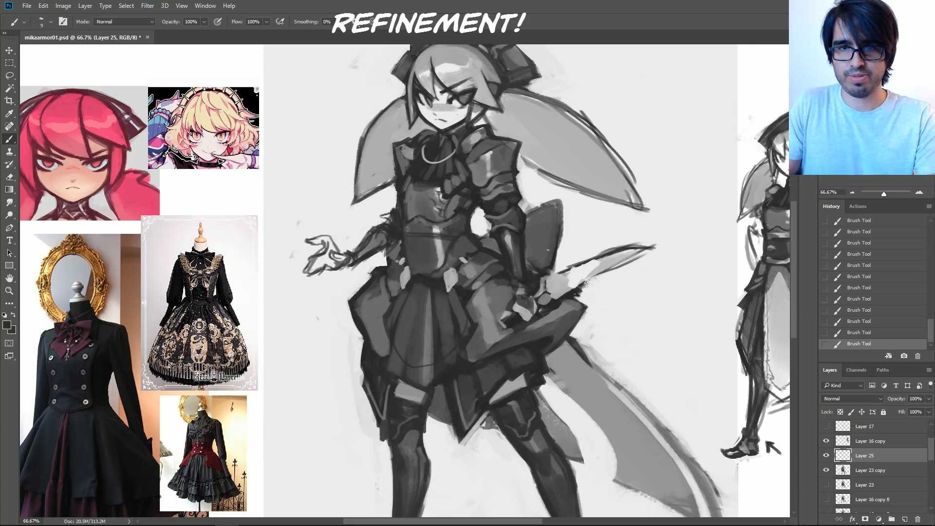
pyautogui.keyDown('alt'); pyautogui.click(505, 294); pyautogui.keyUp('alt')
pyautogui.press(']')
pyautogui.press(']')
pyautogui.keyDown('alt'); pyautogui.click(507, 272); pyautogui.keyUp('alt')
pyautogui.moveTo(497, 277); pyautogui.dragTo(473, 295)
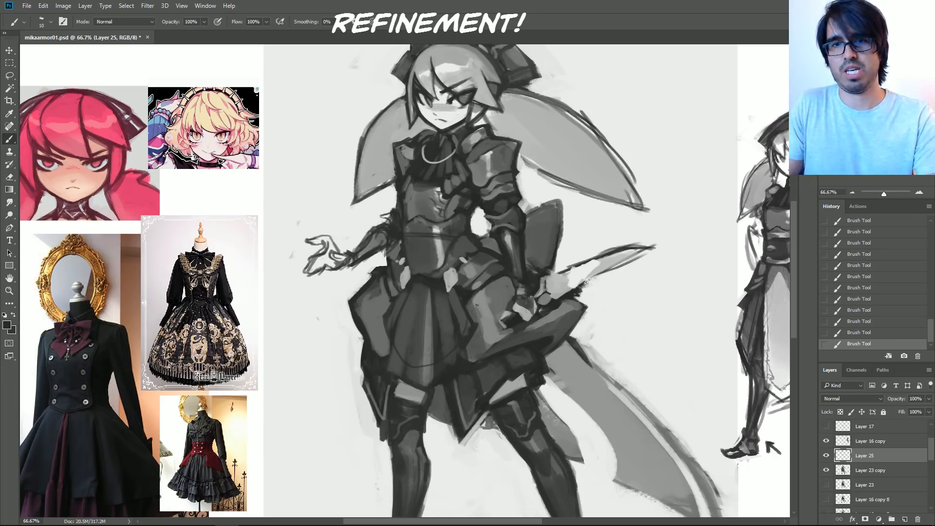
# Step: Refine the right hip plate's upper planes with sampled mid grey at brush size 25 and dark grey at size 10
pyautogui.keyDown('alt'); pyautogui.click(490, 293); pyautogui.keyUp('alt')
pyautogui.press(']')
pyautogui.press(']')
pyautogui.press(']')
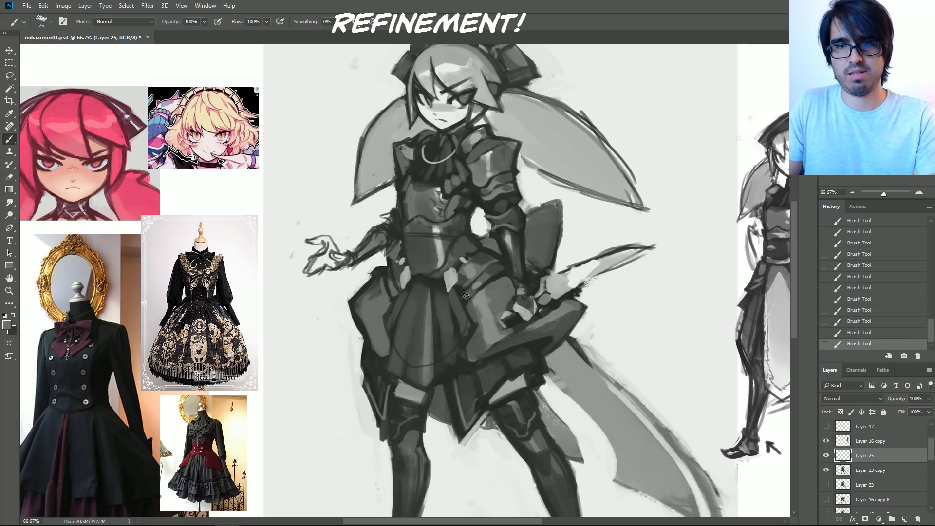
pyautogui.keyDown('alt'); pyautogui.click(482, 284); pyautogui.keyUp('alt')
pyautogui.press('[')
pyautogui.press('[')
pyautogui.press('[')
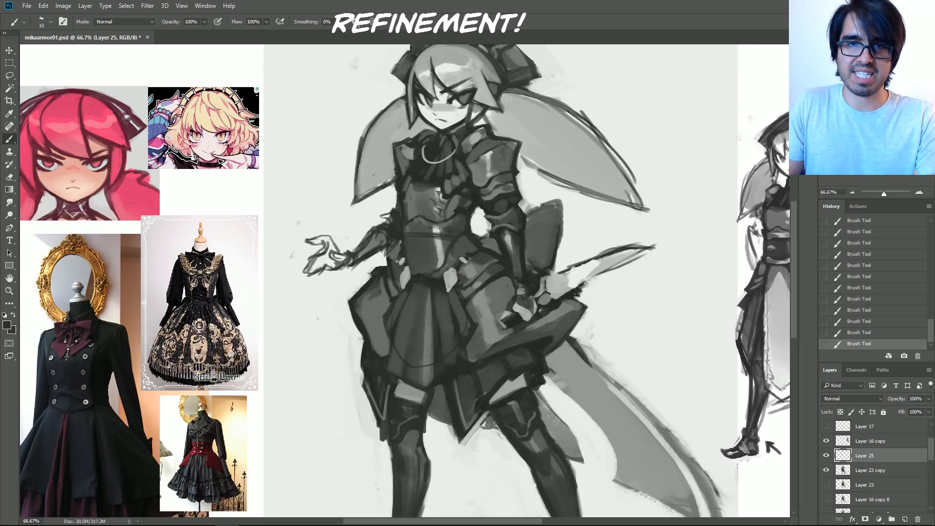
# Step: Reshape the small light ornament at the right of the waist with sampled light and dark greys at brush size 10
pyautogui.keyDown('alt'); pyautogui.click(446, 275); pyautogui.keyUp('alt')
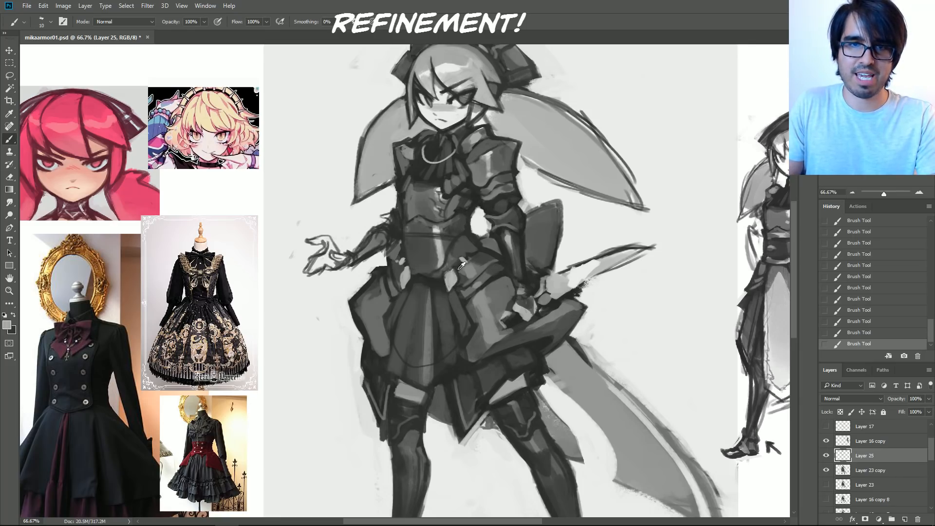
pyautogui.keyDown('alt'); pyautogui.click(458, 269); pyautogui.keyUp('alt')
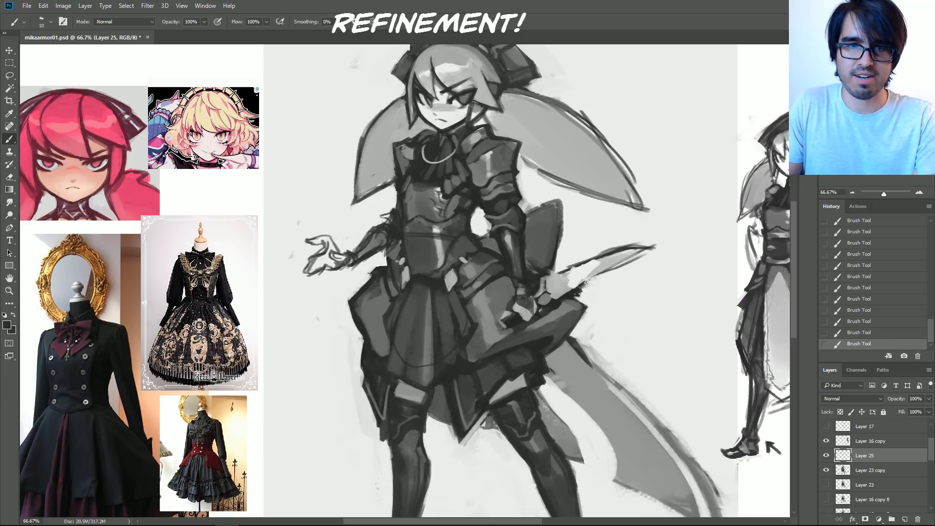
pyautogui.keyDown('alt'); pyautogui.click(438, 273); pyautogui.keyUp('alt')
pyautogui.keyDown('alt'); pyautogui.click(414, 269); pyautogui.keyUp('alt')
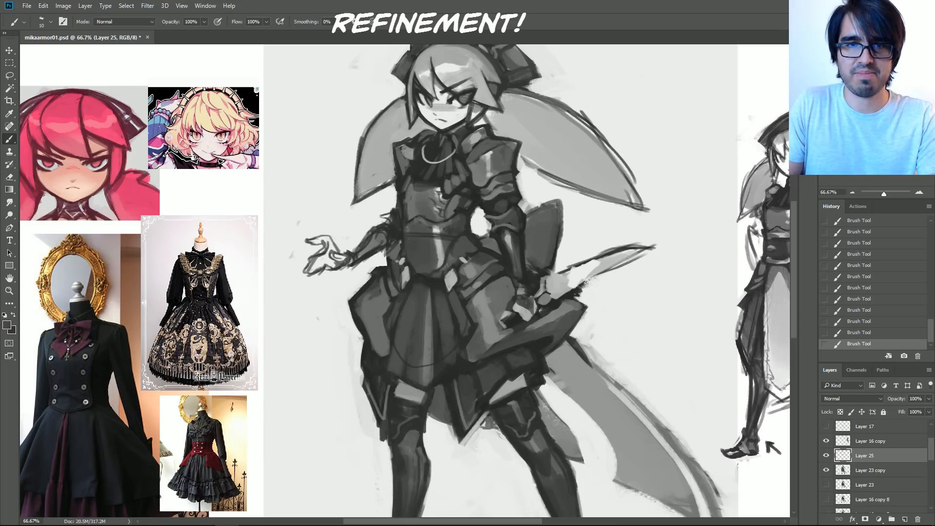
# Step: Smooth the shading on the breastplate's left side with greys sampled from the armor and a different brush tip
pyautogui.keyDown('alt'); pyautogui.click(414, 205); pyautogui.keyUp('alt')
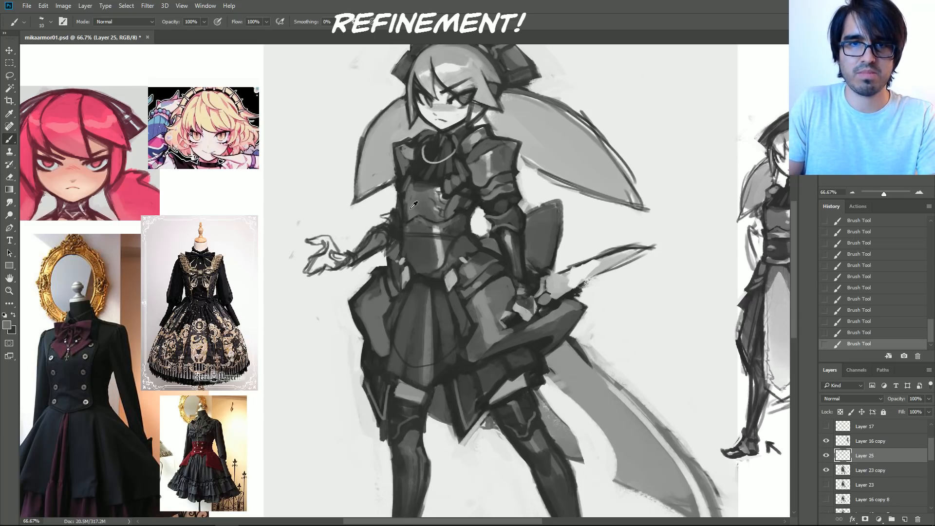
pyautogui.keyDown('alt'); pyautogui.click(425, 199); pyautogui.keyUp('alt')
pyautogui.press('.')
pyautogui.keyDown('alt'); pyautogui.click(411, 206); pyautogui.keyUp('alt')
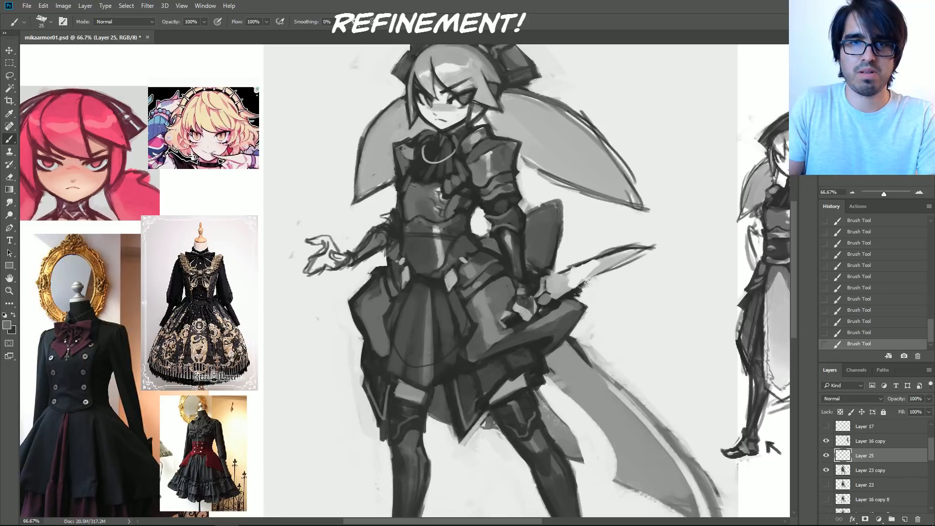
# Step: Touch up the breastplate's right side and the area under the arm with sampled tones and a larger brush
pyautogui.moveTo(436, 197); pyautogui.dragTo(383, 199)
pyautogui.keyDown('alt'); pyautogui.click(420, 212); pyautogui.keyUp('alt')
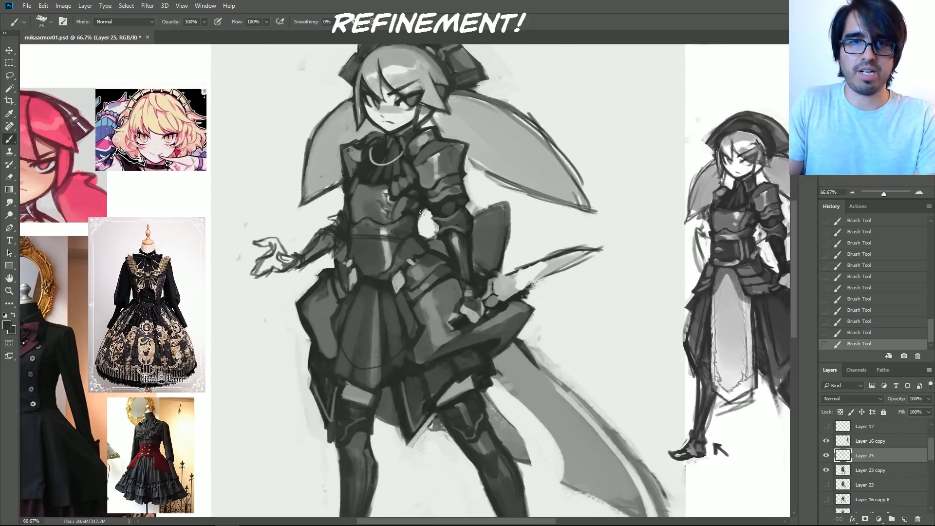
pyautogui.press(']')
pyautogui.press(']')
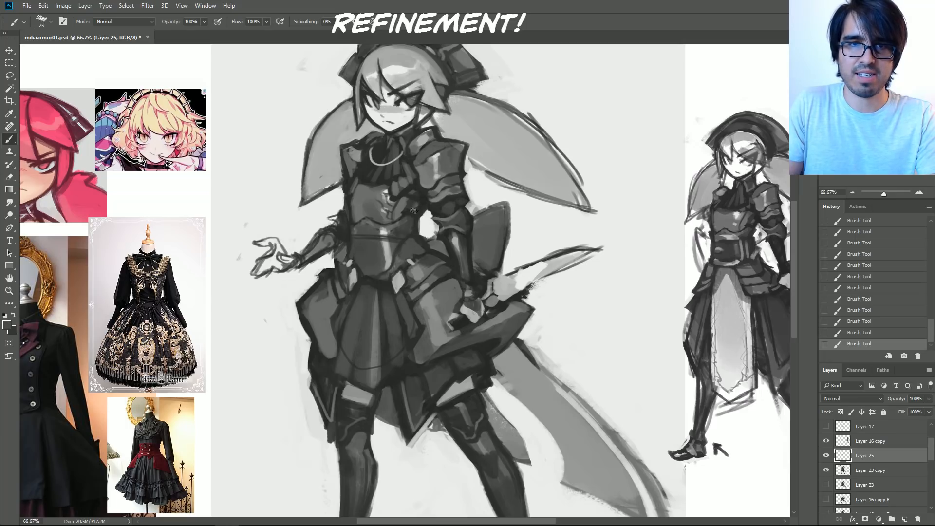
pyautogui.keyDown('alt'); pyautogui.click(415, 207); pyautogui.keyUp('alt')
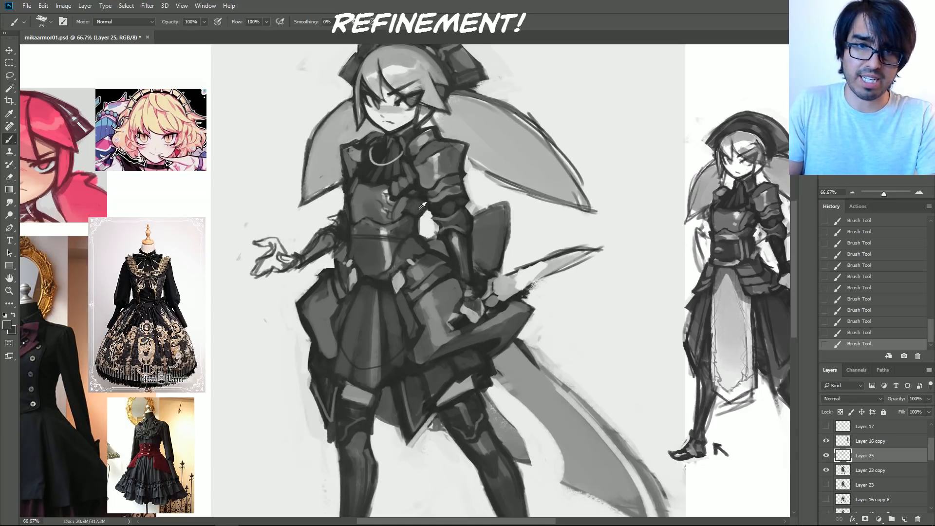
pyautogui.keyDown('alt'); pyautogui.click(413, 225); pyautogui.keyUp('alt')
pyautogui.press(']')
pyautogui.press(']')
pyautogui.press(']')
# Step: Clean up the ragged outline around the left elbow with sampled background and armor tones
pyautogui.keyDown('alt'); pyautogui.click(332, 237); pyautogui.keyUp('alt')
pyautogui.moveTo(336, 236); pyautogui.dragTo(340, 223)
pyautogui.keyDown('alt'); pyautogui.click(336, 209); pyautogui.keyUp('alt')
pyautogui.keyDown('alt'); pyautogui.click(333, 212); pyautogui.keyUp('alt')
pyautogui.keyDown('alt'); pyautogui.click(335, 211); pyautogui.keyUp('alt')
pyautogui.moveTo(331, 218)
pyautogui.mouseDown()
pyautogui.moveTo(348, 201)
pyautogui.moveTo(342, 232)
pyautogui.moveTo(339, 212)
pyautogui.mouseUp()
# Step: Redefine the left upper arm with the sampled dark tone, varying the brush between sizes 10 and 30
pyautogui.keyDown('alt'); pyautogui.click(346, 205); pyautogui.keyUp('alt')
pyautogui.press('[')
pyautogui.press('[')
pyautogui.press('[')
pyautogui.press('[')
pyautogui.press('[')
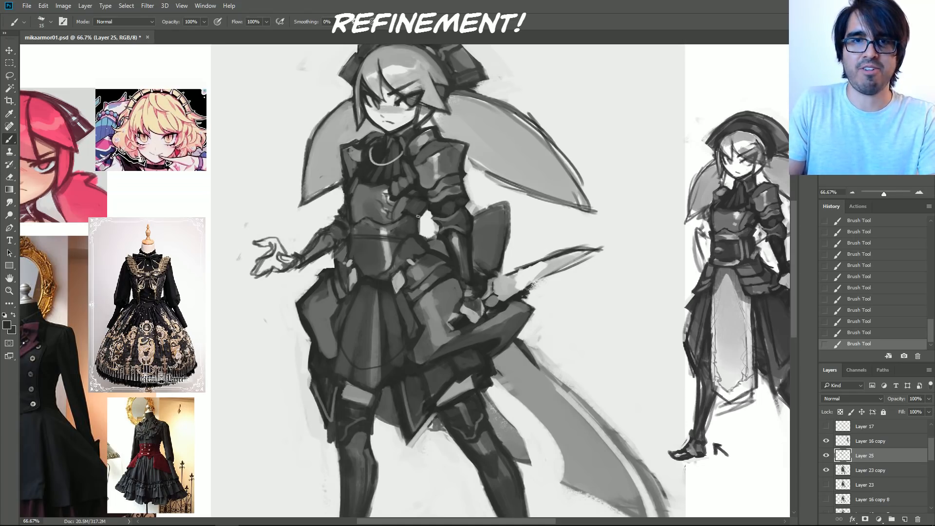
pyautogui.press('[')
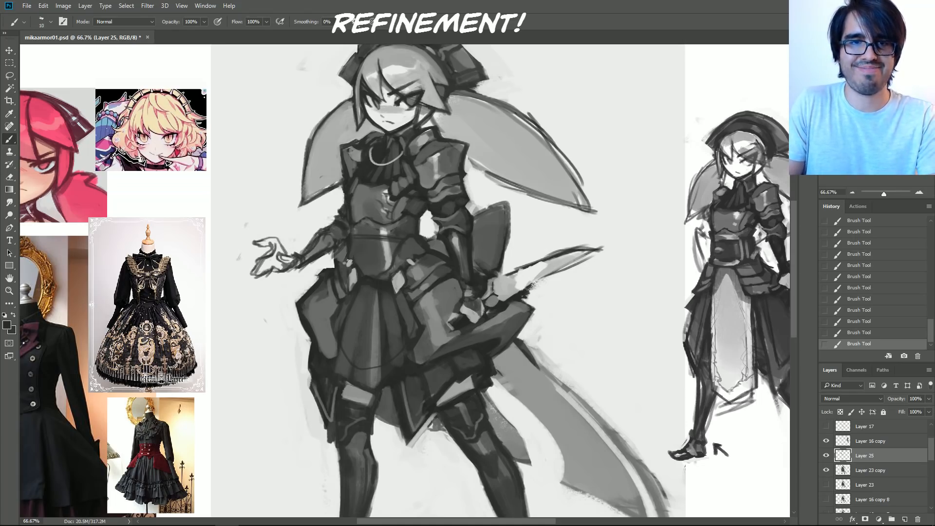
pyautogui.press(']')
pyautogui.press(']')
pyautogui.press(']')
pyautogui.press(']')
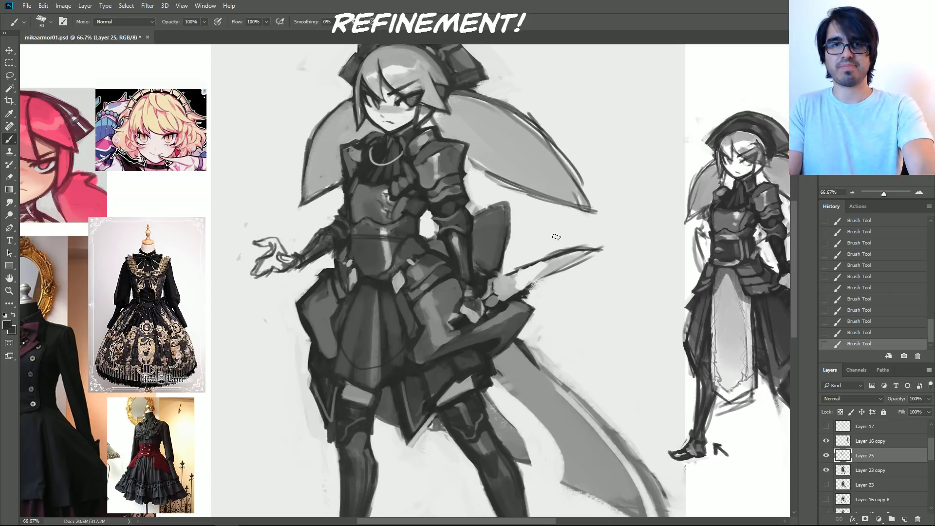
pyautogui.press('[')
pyautogui.press('[')
pyautogui.press('[')
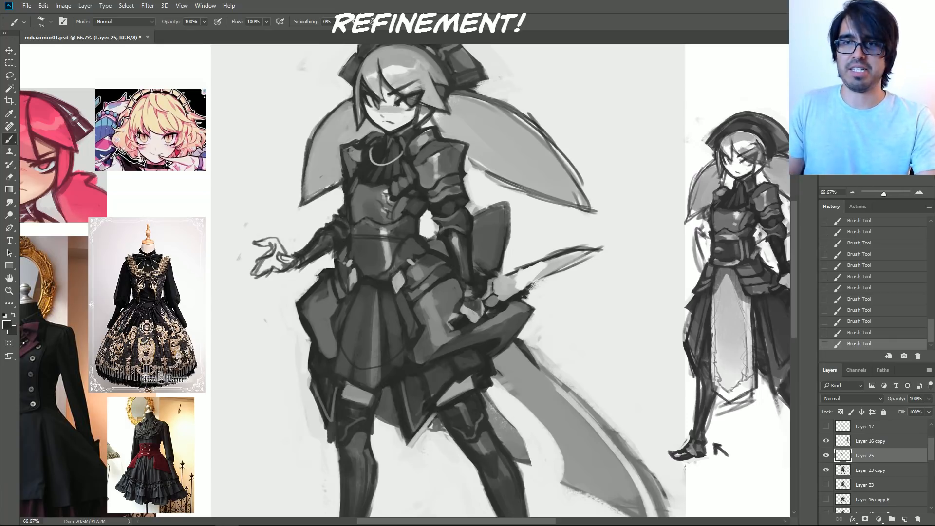
# Step: Flip the canvas horizontally to check the whole figure mirrored
pyautogui.click(852, 193)
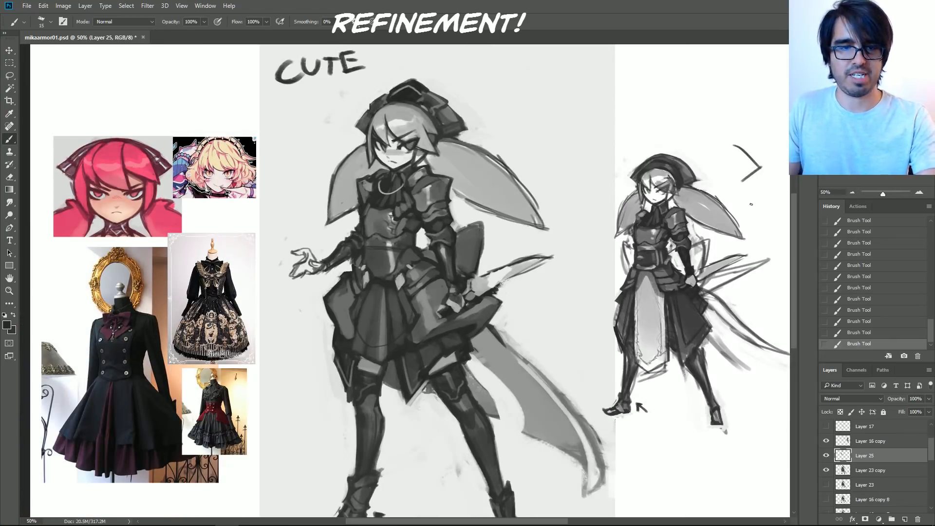
pyautogui.hotkey('ctrl', 'shift', 'h')
pyautogui.moveTo(556, 323); pyautogui.dragTo(557, 307)
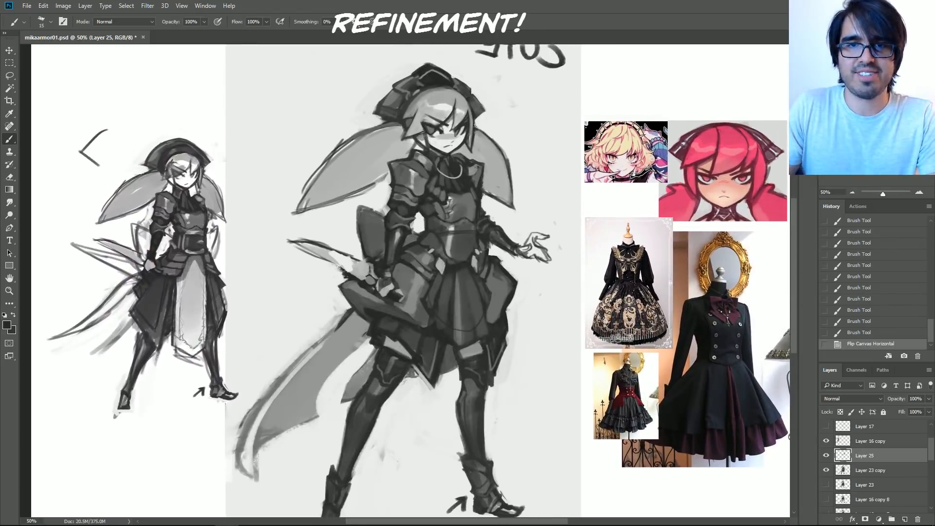
# Step: Draw a raised hair tip and a new outer edge on the left pigtail, filling it with sampled grey and a larger brush
pyautogui.keyDown('alt'); pyautogui.click(514, 164); pyautogui.keyUp('alt')
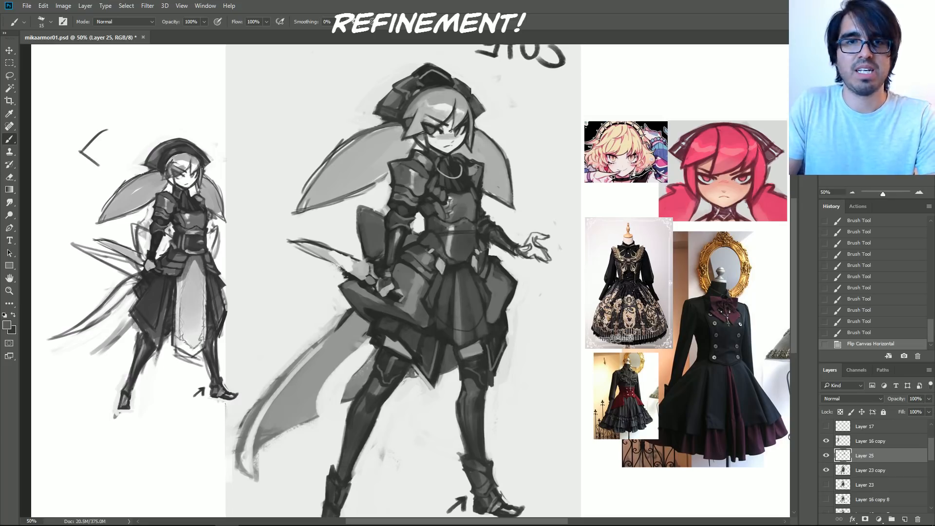
pyautogui.moveTo(384, 122); pyautogui.dragTo(377, 120)
pyautogui.moveTo(383, 121)
pyautogui.mouseDown()
pyautogui.moveTo(359, 121)
pyautogui.moveTo(390, 124)
pyautogui.moveTo(328, 167)
pyautogui.mouseUp()
pyautogui.keyDown('alt'); pyautogui.click(393, 128); pyautogui.keyUp('alt')
pyautogui.press(']')
pyautogui.press(']')
pyautogui.press(']')
pyautogui.press(']')
pyautogui.press(']')
pyautogui.moveTo(348, 145)
pyautogui.mouseDown()
pyautogui.moveTo(335, 159)
pyautogui.moveTo(342, 153)
pyautogui.mouseUp()
# Step: Thin the left pigtail's outer outline and pointed end, overpainting the excess with the sampled background grey
pyautogui.keyDown('alt'); pyautogui.click(341, 146); pyautogui.keyUp('alt')
pyautogui.keyDown('alt'); pyautogui.click(312, 201); pyautogui.keyUp('alt')
pyautogui.moveTo(297, 212)
pyautogui.mouseDown()
pyautogui.moveTo(346, 150)
pyautogui.moveTo(298, 204)
pyautogui.mouseUp()
pyautogui.keyDown('alt'); pyautogui.click(342, 143); pyautogui.keyUp('alt')
pyautogui.press('[')
pyautogui.press('[')
pyautogui.press('[')
pyautogui.moveTo(357, 135)
pyautogui.mouseDown()
pyautogui.moveTo(306, 210)
pyautogui.moveTo(311, 186)
pyautogui.mouseUp()
pyautogui.keyDown('alt'); pyautogui.click(351, 124); pyautogui.keyUp('alt')
pyautogui.press(']')
pyautogui.press(']')
pyautogui.moveTo(345, 136); pyautogui.dragTo(294, 212)
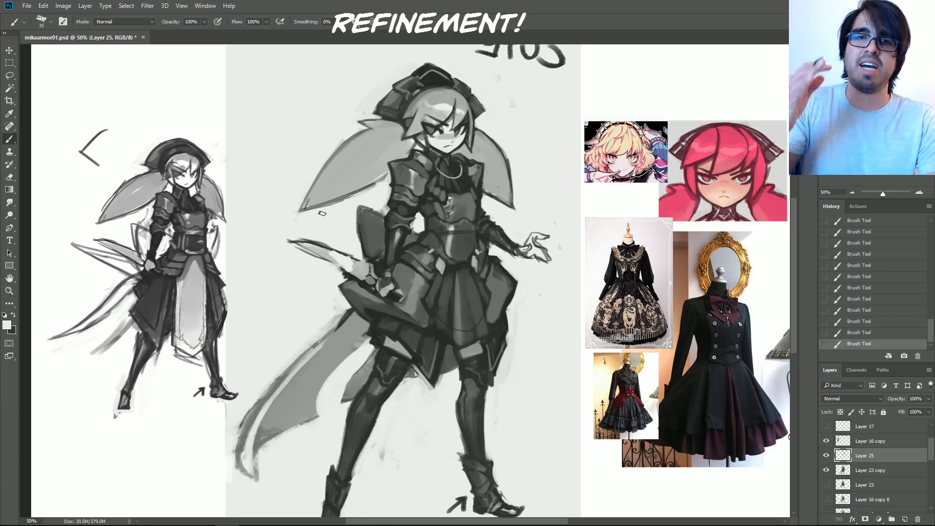
# Step: Touch up the hair and both pigtails with sampled dark and light greys, using brush sizes 10 and 15
pyautogui.keyDown('alt'); pyautogui.click(408, 115); pyautogui.keyUp('alt')
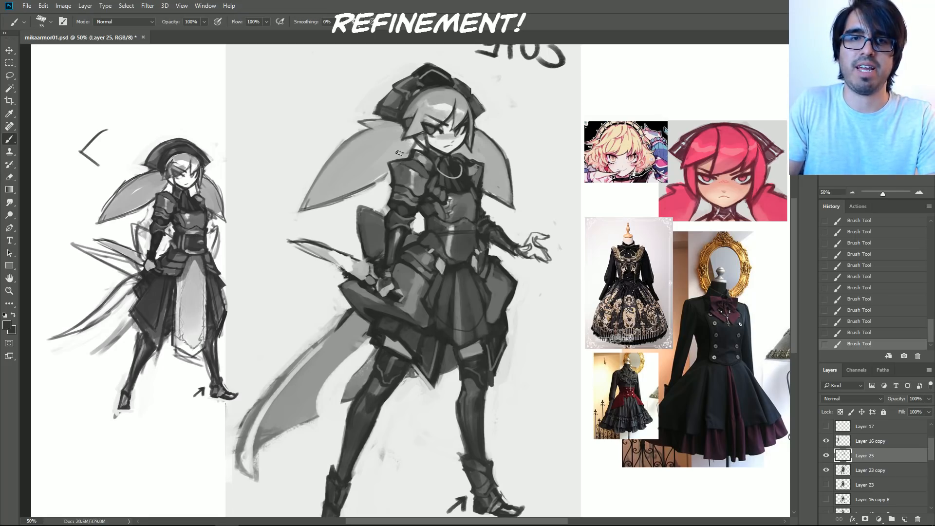
pyautogui.press('[')
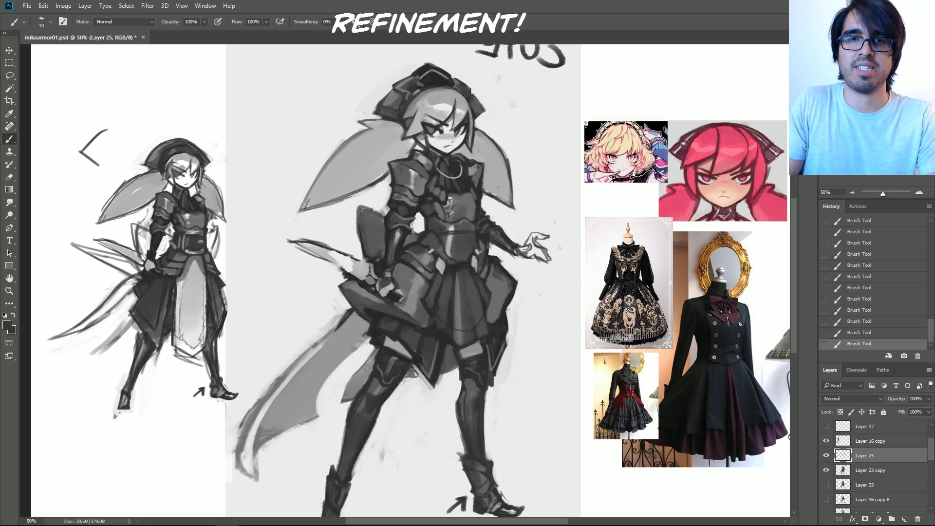
pyautogui.keyDown('alt'); pyautogui.click(499, 190); pyautogui.keyUp('alt')
pyautogui.press(']')
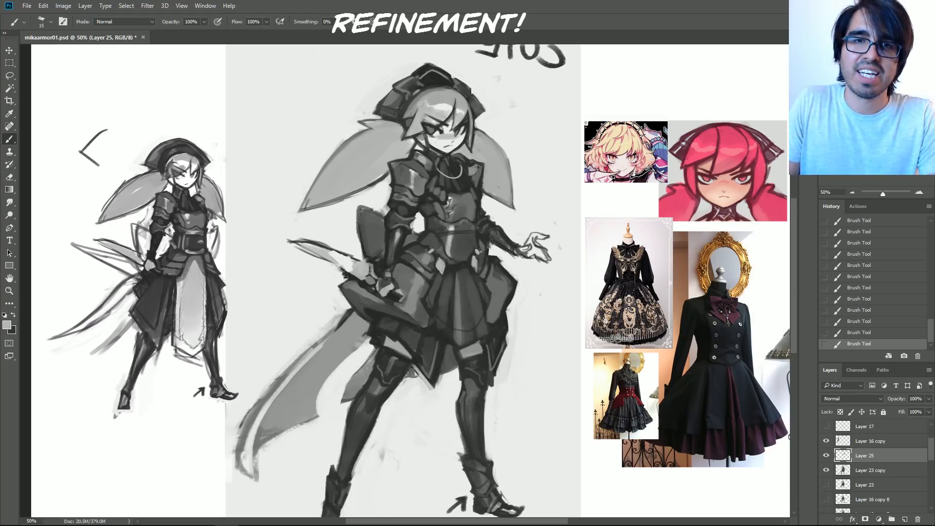
pyautogui.keyDown('alt'); pyautogui.click(404, 156); pyautogui.keyUp('alt')
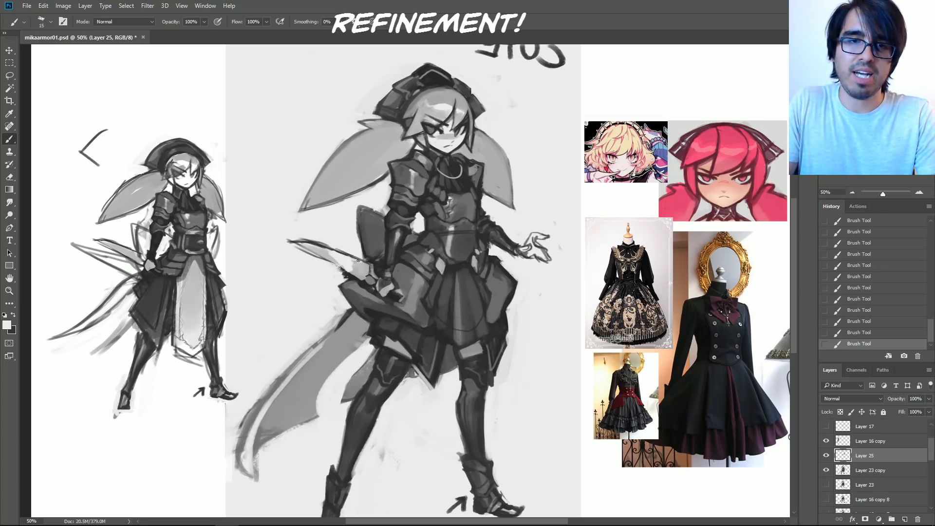
# Step: Repaint the blade from the hand outward with sampled greys, giving it a crisp dark edge
pyautogui.keyDown('alt'); pyautogui.click(372, 263); pyautogui.keyUp('alt')
pyautogui.moveTo(329, 246)
pyautogui.mouseDown()
pyautogui.moveTo(368, 262)
pyautogui.moveTo(373, 281)
pyautogui.moveTo(348, 274)
pyautogui.moveTo(362, 279)
pyautogui.mouseUp()
pyautogui.keyDown('alt'); pyautogui.click(323, 251); pyautogui.keyUp('alt')
pyautogui.keyDown('alt'); pyautogui.click(364, 282); pyautogui.keyUp('alt')
pyautogui.moveTo(296, 245); pyautogui.dragTo(356, 275)
pyautogui.keyDown('alt'); pyautogui.click(322, 247); pyautogui.keyUp('alt')
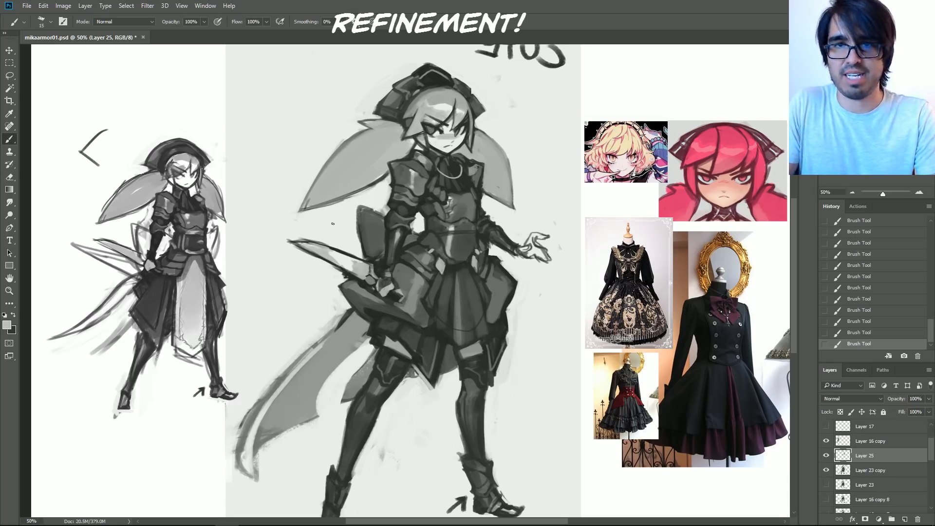
# Step: Brighten the blade's face and sharpen its tip with sampled light tones, raising the brush size to 20
pyautogui.moveTo(298, 249); pyautogui.dragTo(330, 267)
pyautogui.moveTo(293, 244)
pyautogui.mouseDown()
pyautogui.moveTo(319, 256)
pyautogui.moveTo(295, 238)
pyautogui.mouseUp()
pyautogui.keyDown('alt'); pyautogui.click(312, 261); pyautogui.keyUp('alt')
pyautogui.press(']')
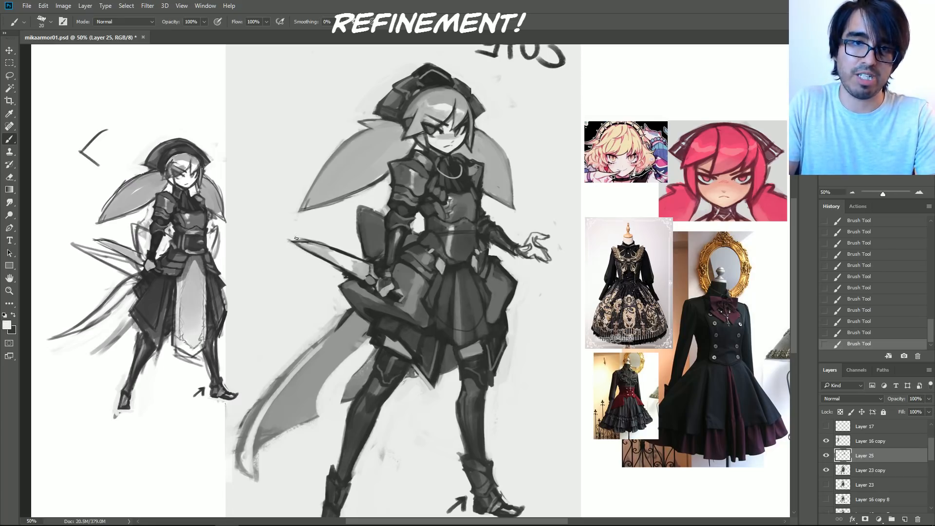
pyautogui.keyDown('alt'); pyautogui.click(323, 245); pyautogui.keyUp('alt')
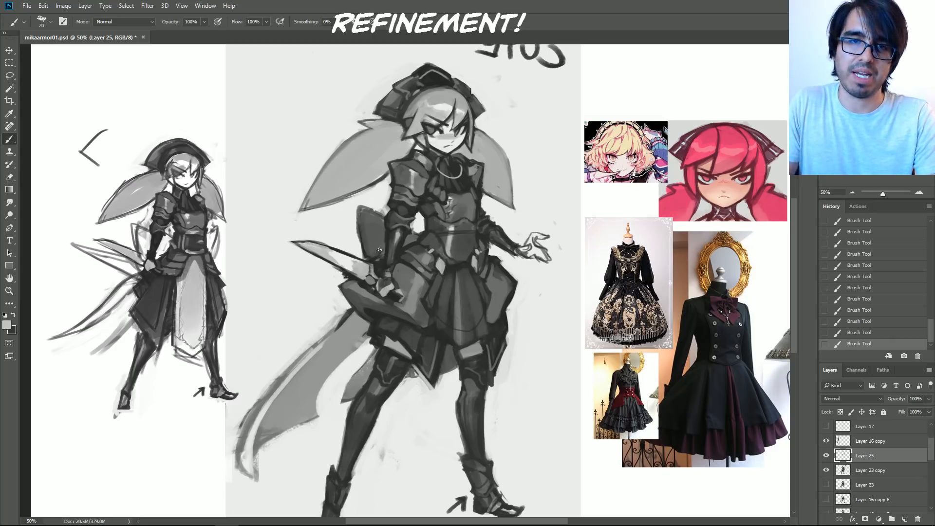
# Step: Repaint the dark panel behind the left arm with sampled greys and a cleaner dark outline
pyautogui.keyDown('alt'); pyautogui.click(378, 260); pyautogui.keyUp('alt')
pyautogui.keyDown('alt'); pyautogui.click(377, 246); pyautogui.keyUp('alt')
pyautogui.press('[')
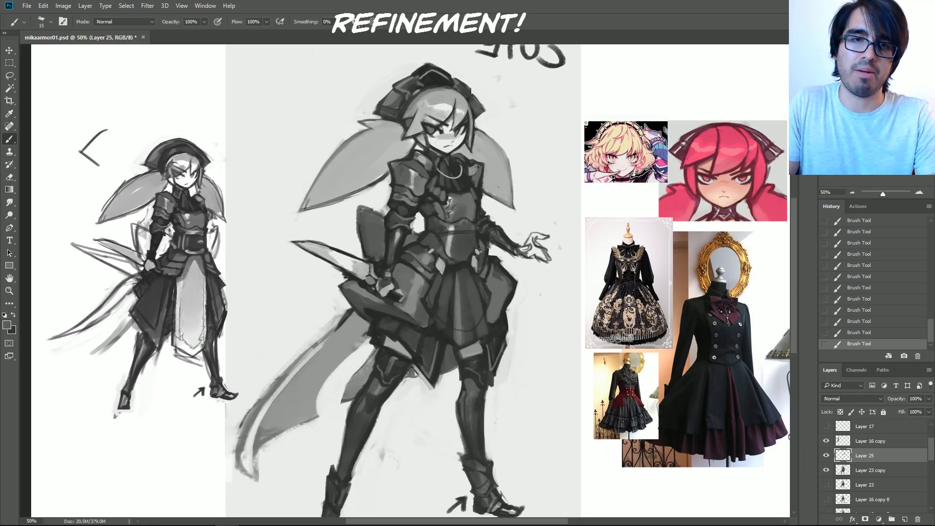
pyautogui.moveTo(360, 225); pyautogui.dragTo(367, 259)
pyautogui.keyDown('alt'); pyautogui.click(389, 263); pyautogui.keyUp('alt')
pyautogui.moveTo(357, 206)
pyautogui.mouseDown()
pyautogui.moveTo(365, 259)
pyautogui.moveTo(378, 212)
pyautogui.mouseUp()
pyautogui.keyDown('alt'); pyautogui.click(414, 236); pyautogui.keyUp('alt')
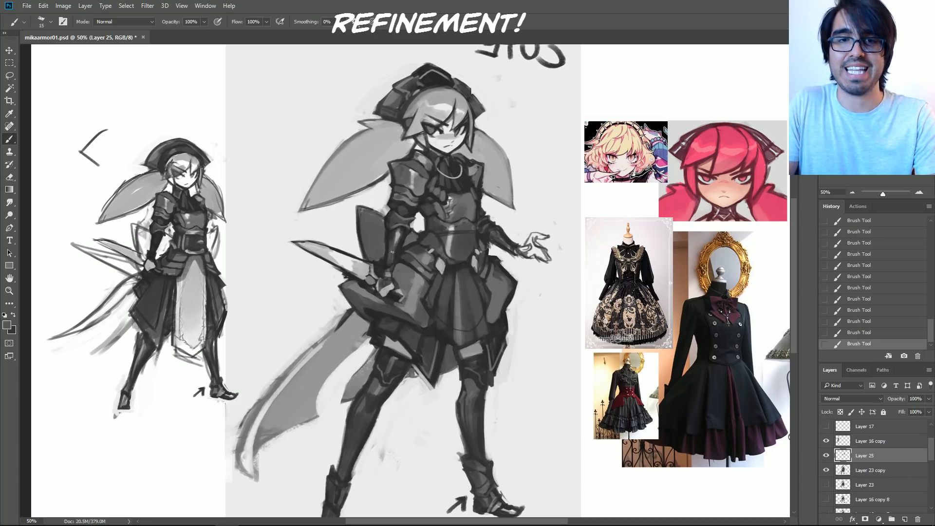
# Step: Refine the left forearm and the area above the gripping hand with the sampled dark tone and an adjusted brush size
pyautogui.moveTo(393, 230); pyautogui.dragTo(387, 260)
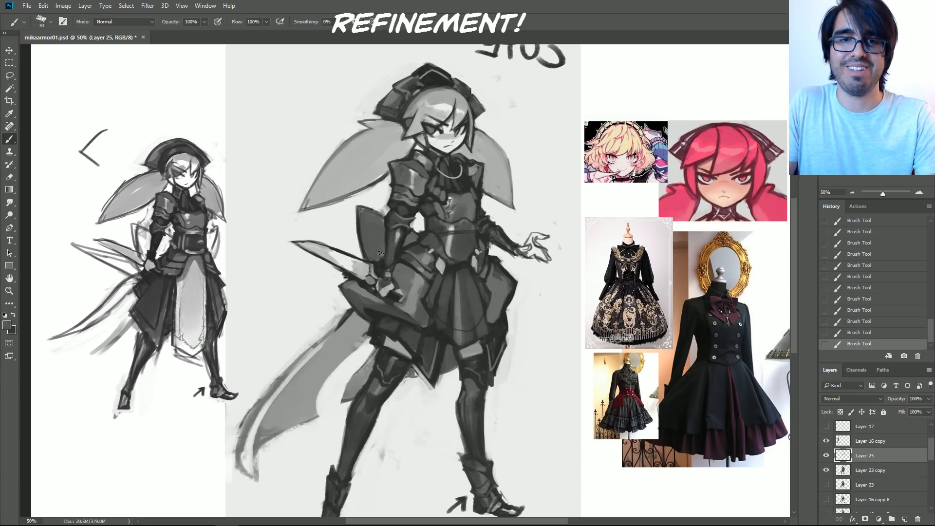
pyautogui.keyDown('alt'); pyautogui.click(381, 264); pyautogui.keyUp('alt')
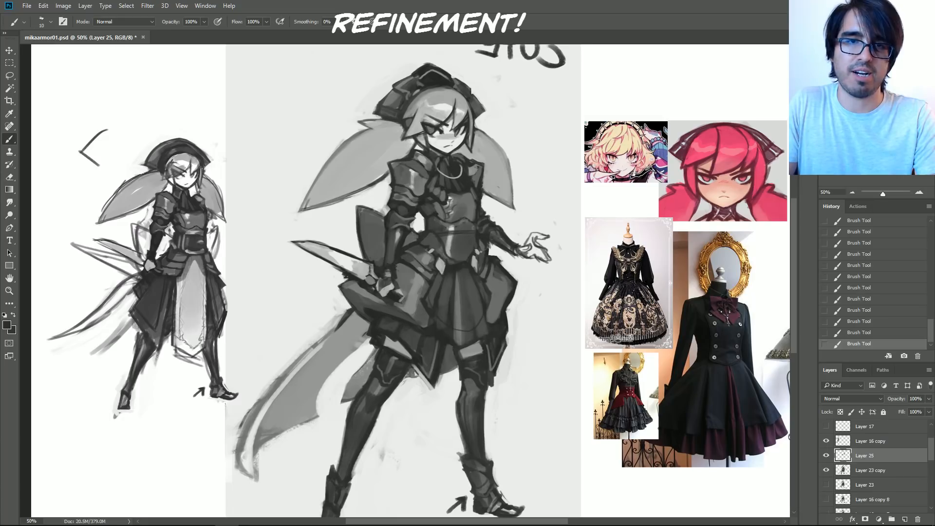
pyautogui.press(']')
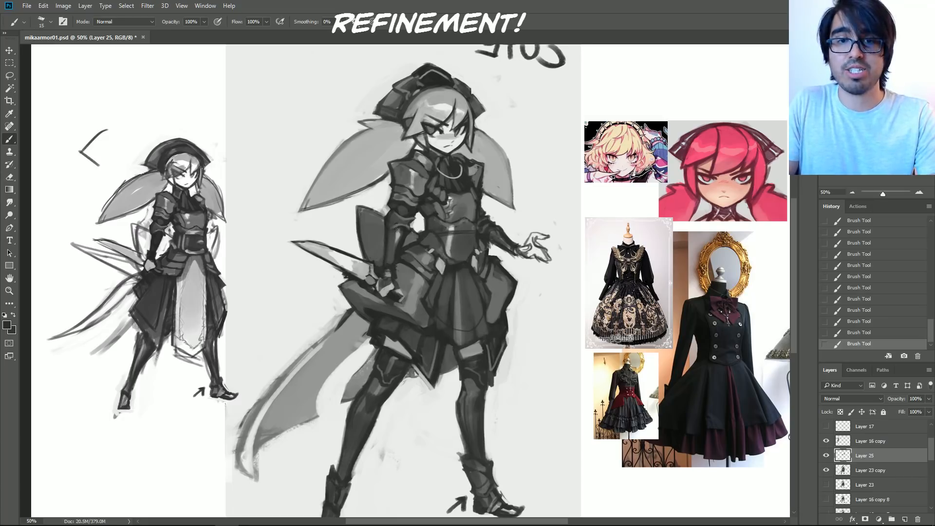
pyautogui.press('x')
pyautogui.press(']')
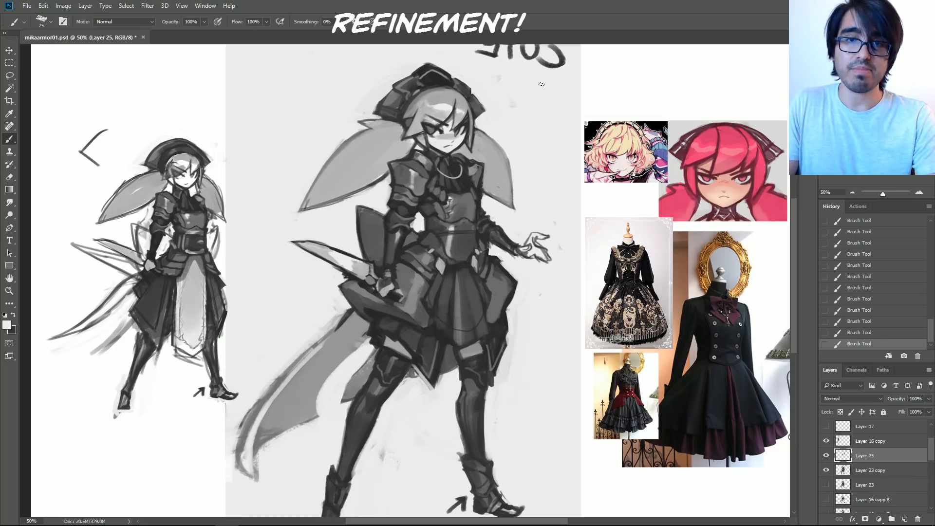
# Step: Sharpen the headpiece's contour with its sampled dark tone, and clean its right edge with the sampled background grey
pyautogui.keyDown('alt'); pyautogui.click(428, 81); pyautogui.keyUp('alt')
pyautogui.press('[')
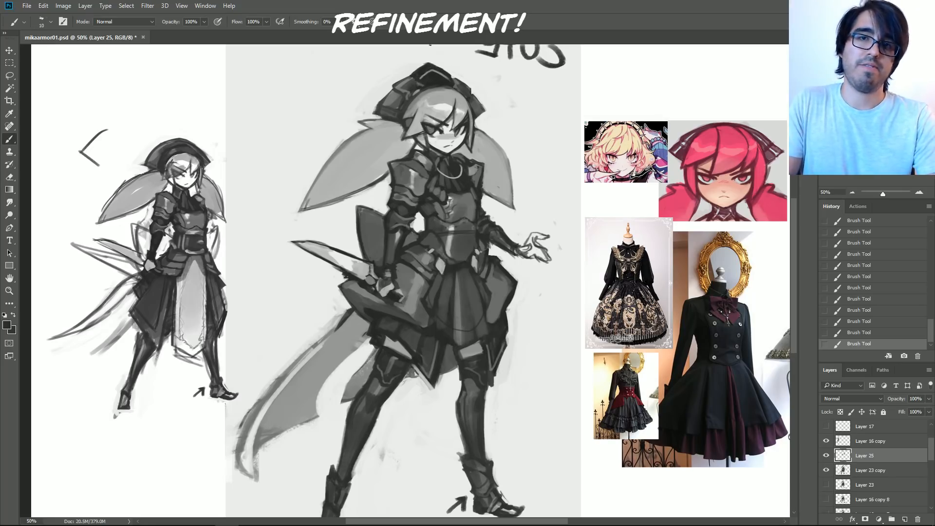
pyautogui.keyDown('alt'); pyautogui.click(490, 108); pyautogui.keyUp('alt')
pyautogui.press(']')
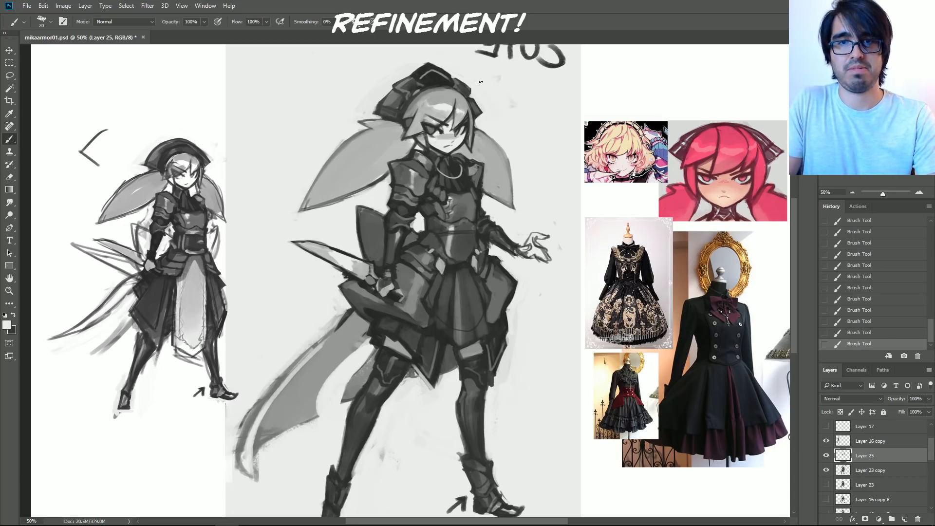
# Step: Touch up the headpiece's right corner with its sampled dark tone and the adjacent background grey
pyautogui.keyDown('alt'); pyautogui.click(471, 100); pyautogui.keyUp('alt')
pyautogui.press('[')
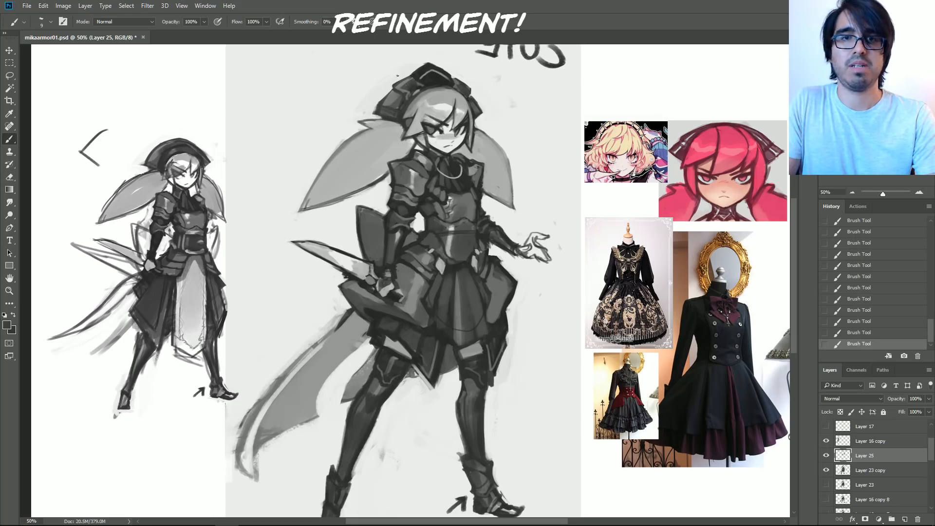
pyautogui.keyDown('alt'); pyautogui.click(489, 73); pyautogui.keyUp('alt')
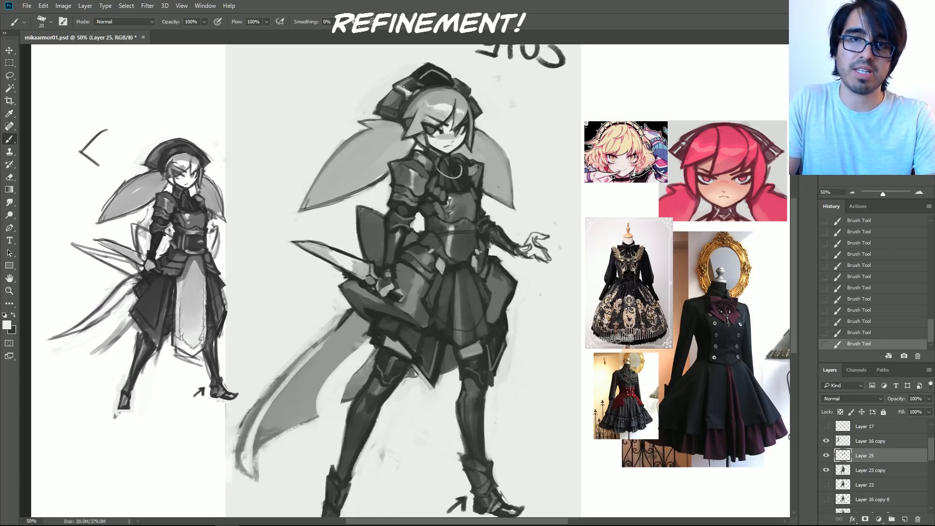
# Step: Repaint the highlight and shading on the left side of the headpiece with greys sampled from it
pyautogui.keyDown('alt'); pyautogui.click(408, 90); pyautogui.keyUp('alt')
pyautogui.moveTo(402, 87); pyautogui.dragTo(412, 88)
pyautogui.keyDown('alt'); pyautogui.click(411, 89); pyautogui.keyUp('alt')
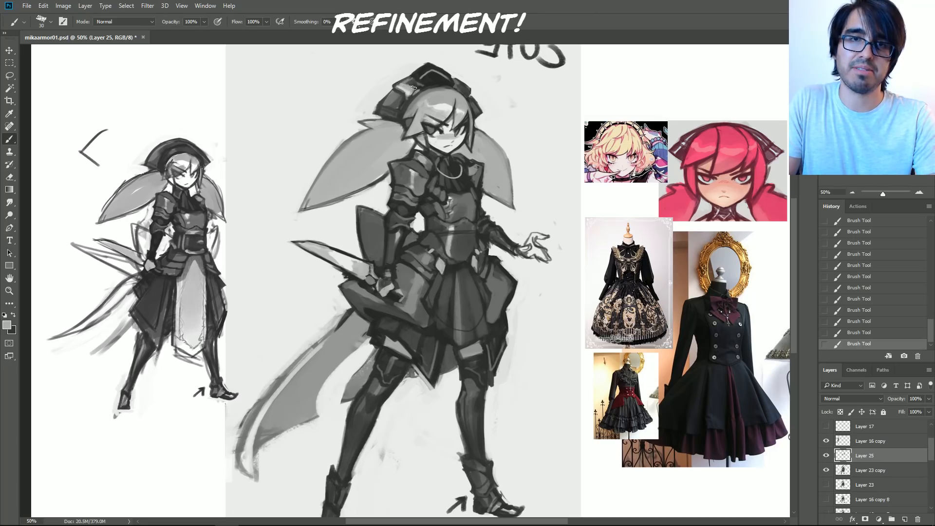
pyautogui.keyDown('alt'); pyautogui.click(398, 97); pyautogui.keyUp('alt')
pyautogui.keyDown('alt'); pyautogui.click(398, 100); pyautogui.keyUp('alt')
pyautogui.press(']')
pyautogui.moveTo(405, 86); pyautogui.dragTo(410, 82)
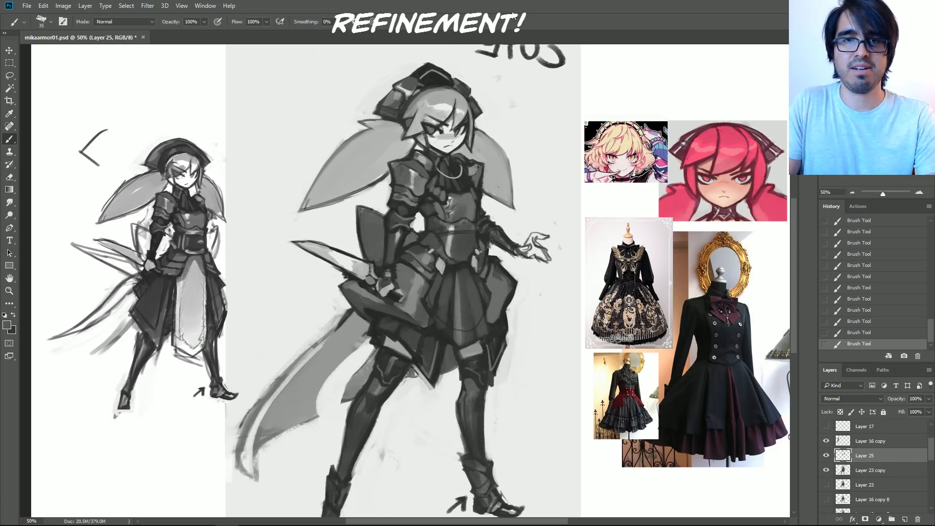
# Step: Duplicate Layer 23 copy and merge the Layer 25 paintover down into the duplicate
pyautogui.click(826, 455)
pyautogui.click(826, 455)
pyautogui.click(866, 471)
pyautogui.hotkey('ctrl', 'j')
pyautogui.click(862, 456)
pyautogui.hotkey('ctrl', 'e')
# Step: Lasso the head and headpiece, copy them to a new layer, and scale the copy up slightly
pyautogui.press('l')
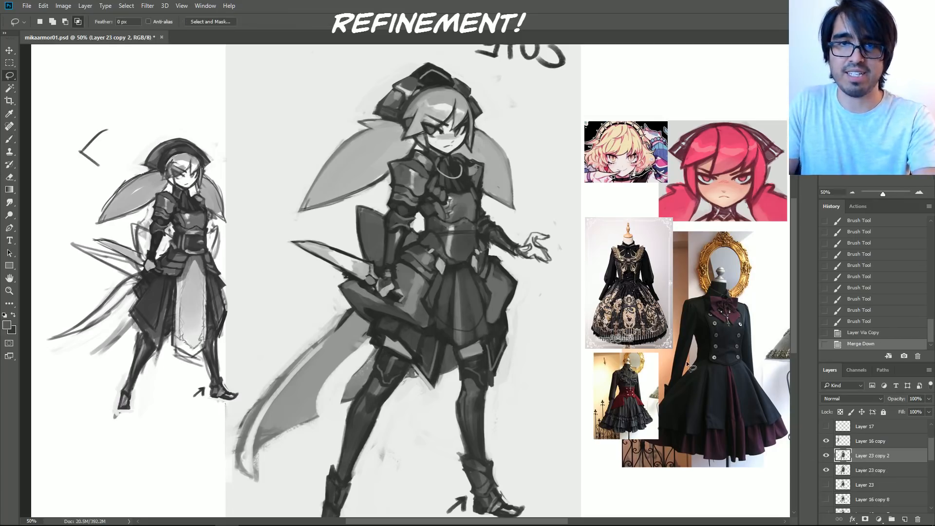
pyautogui.moveTo(542, 290)
pyautogui.mouseDown()
pyautogui.moveTo(533, 257)
pyautogui.moveTo(525, 280)
pyautogui.mouseUp()
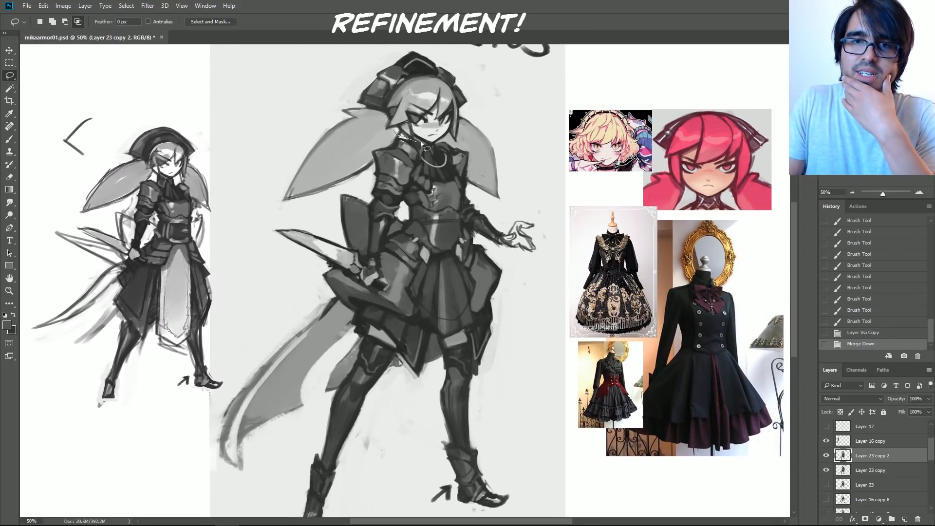
pyautogui.moveTo(456, 142)
pyautogui.mouseDown()
pyautogui.moveTo(468, 119)
pyautogui.moveTo(355, 76)
pyautogui.moveTo(361, 107)
pyautogui.moveTo(438, 143)
pyautogui.mouseUp()
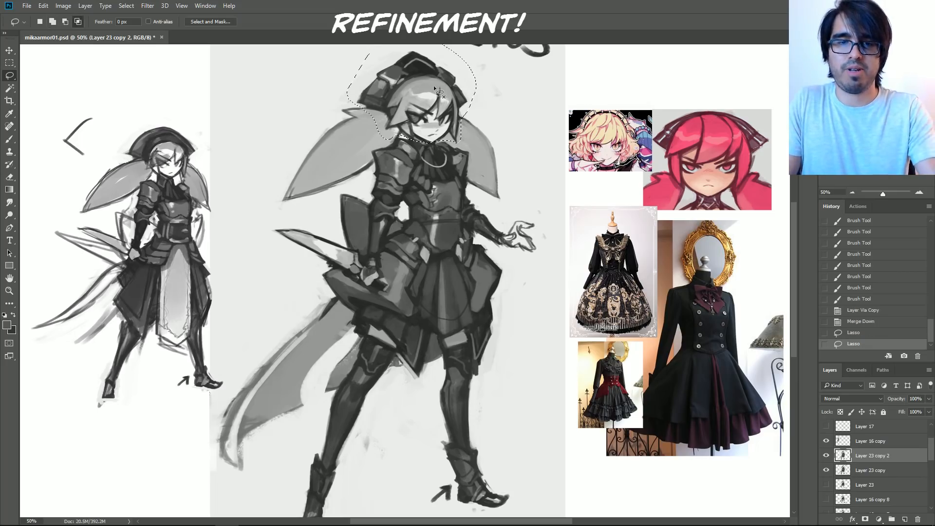
pyautogui.hotkey('ctrl', 'j')
pyautogui.hotkey('ctrl', 't')
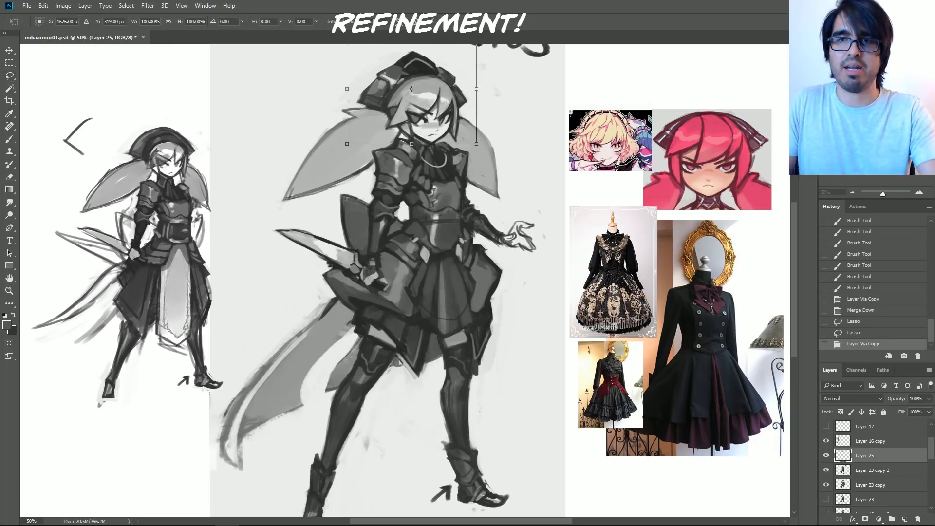
pyautogui.scroll(2, 447, 58)
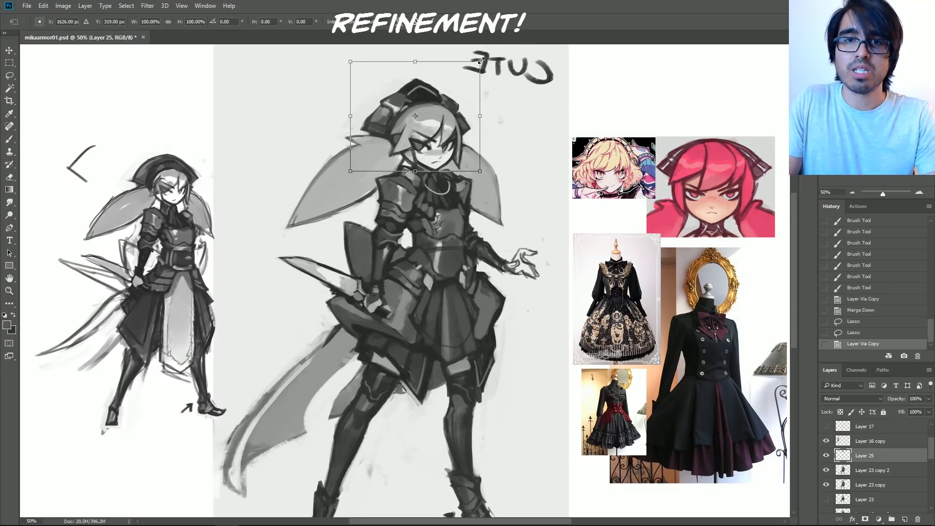
pyautogui.moveTo(480, 60); pyautogui.dragTo(484, 55)
pyautogui.press('Return')
# Step: Compare the enlarged head with the original by hiding and showing Layer 25
pyautogui.press('l')
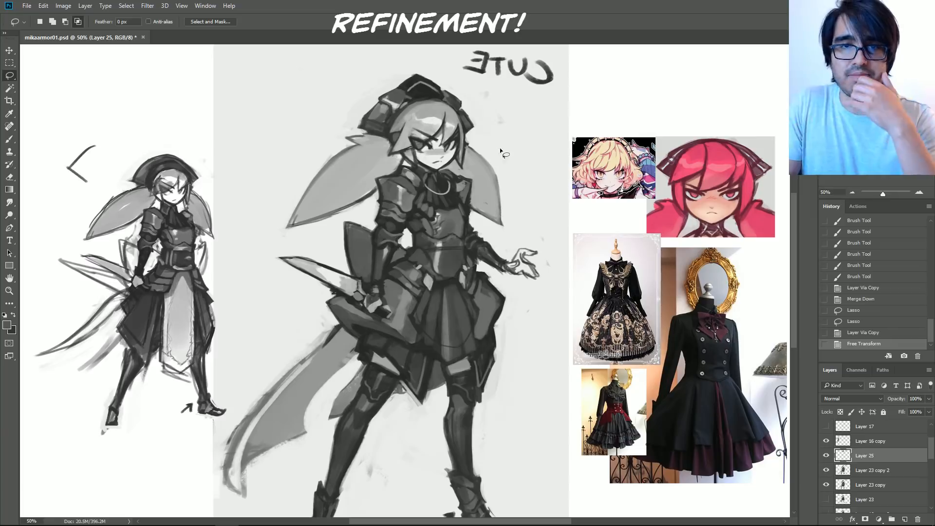
pyautogui.scroll(-4, 292, 280)
pyautogui.moveTo(718, 143); pyautogui.dragTo(714, 149)
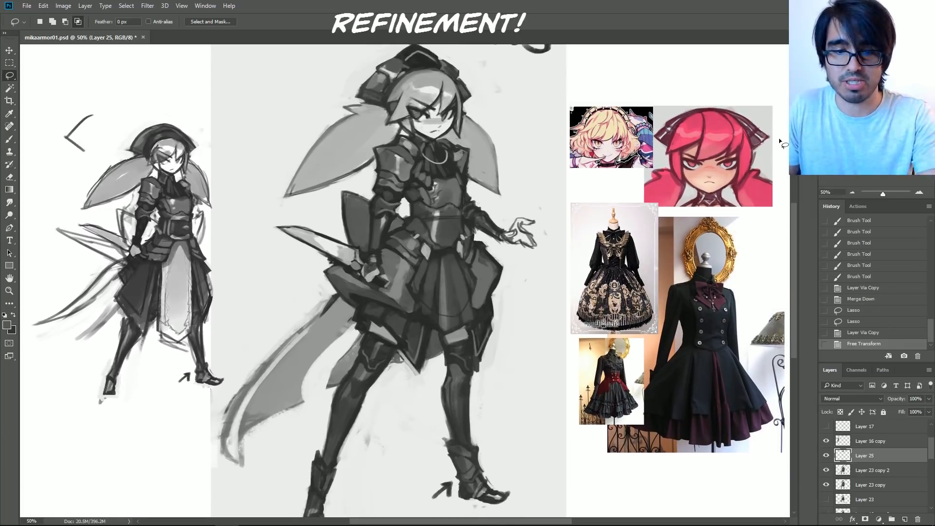
pyautogui.press('b')
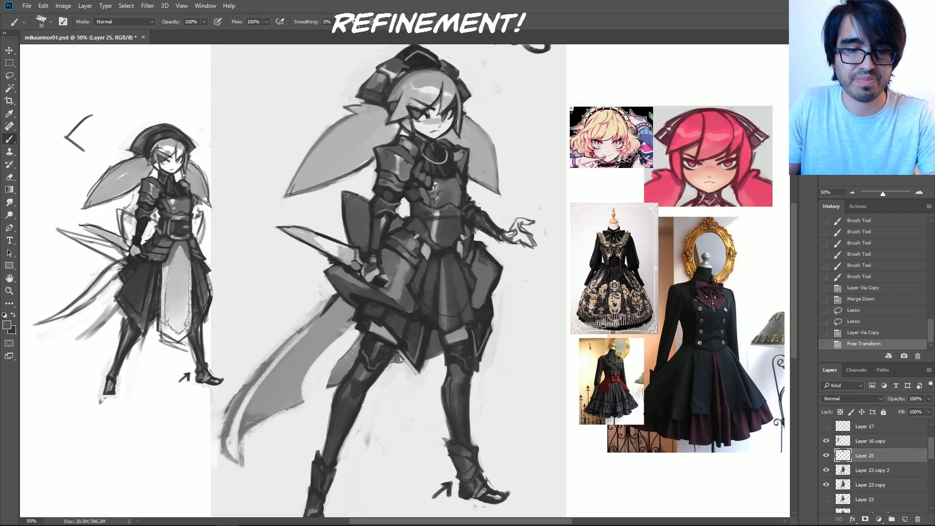
pyautogui.click(826, 455)
pyautogui.click(826, 455)
pyautogui.click(826, 455)
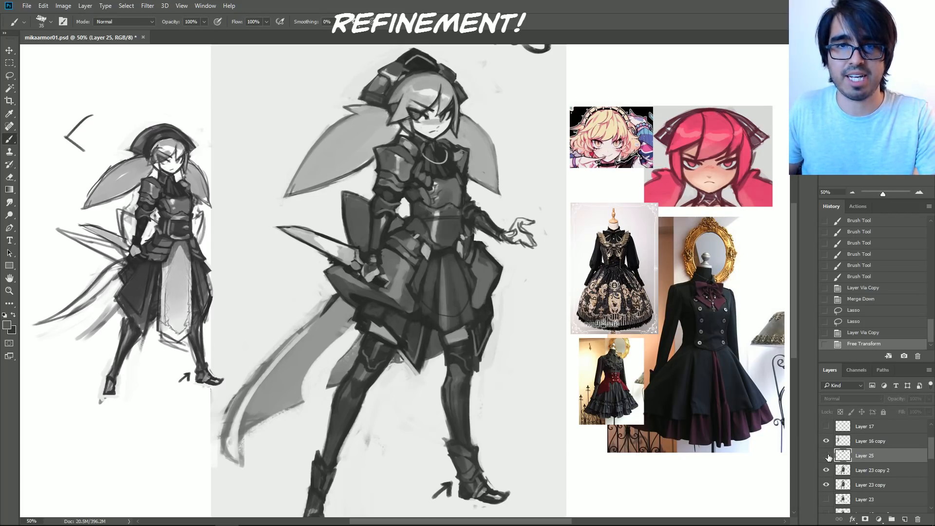
pyautogui.click(826, 455)
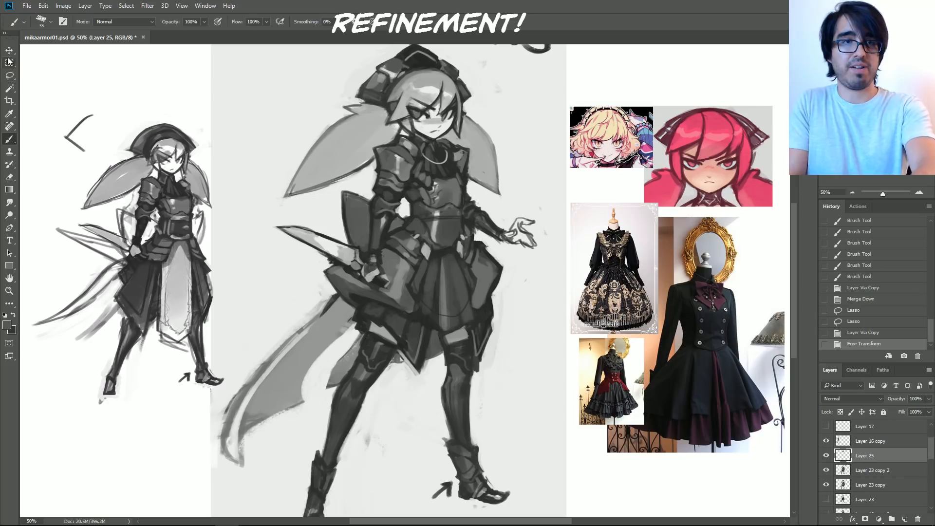
# Step: Nudge the enlarged head upward by four small increments and merge it into Layer 23 copy 2
pyautogui.press('v')
pyautogui.press('Up')
pyautogui.press('Up')
pyautogui.press('Up')
pyautogui.press('Up')
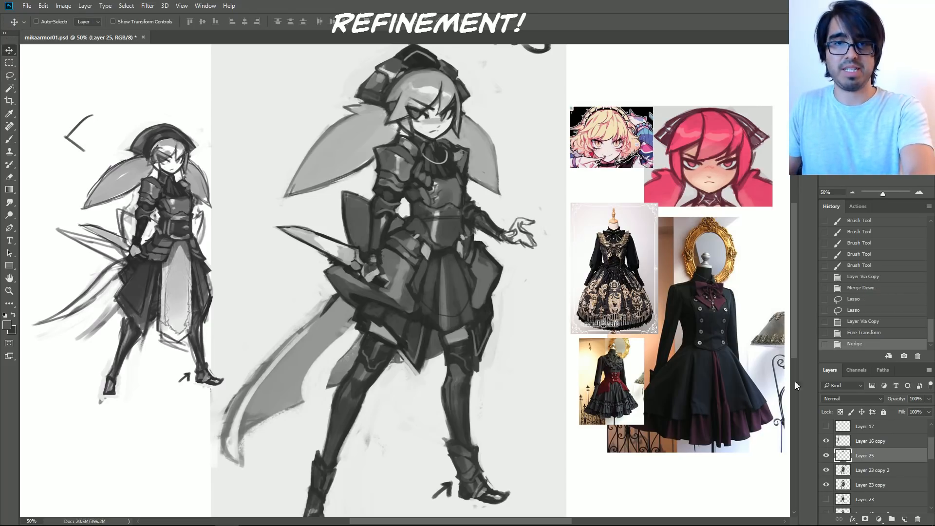
pyautogui.hotkey('ctrl', 'e')
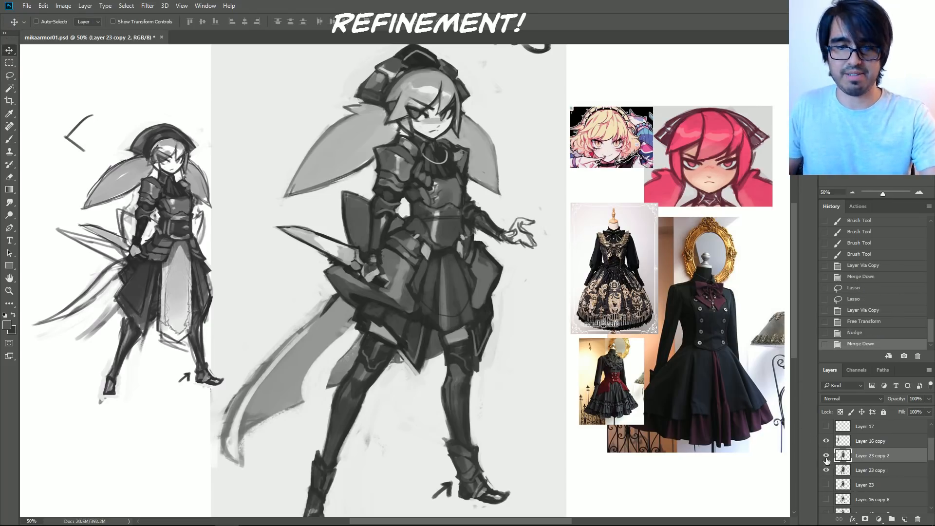
# Step: Retouch the jaw and cheek contour with the sampled light skin tone at brush size 10
pyautogui.press('b')
pyautogui.keyDown('alt'); pyautogui.click(453, 129); pyautogui.keyUp('alt')
pyautogui.press('[')
pyautogui.press('[')
pyautogui.press('[')
pyautogui.press('[')
pyautogui.press('[')
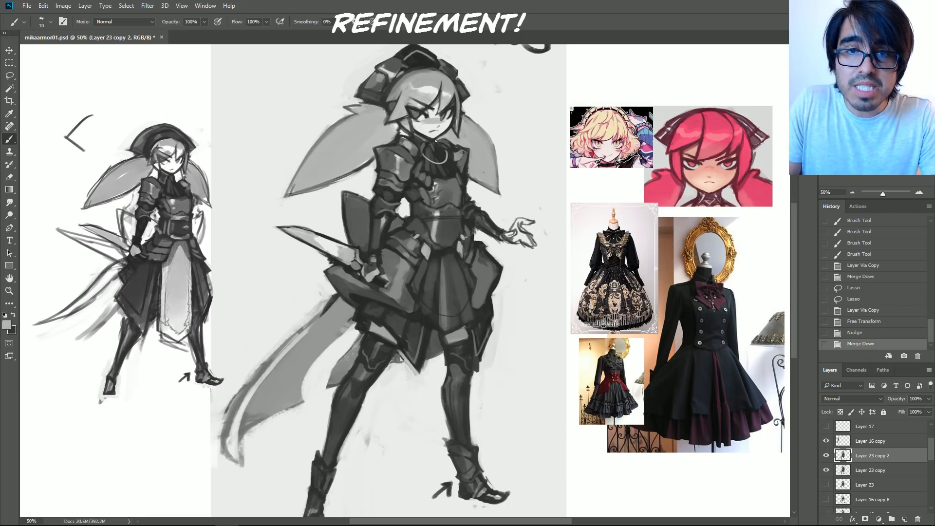
pyautogui.moveTo(439, 140); pyautogui.dragTo(453, 124)
pyautogui.hotkey('ctrl', 'z')
# Step: Refine the hair fringe and the neck beneath the jaw with sampled tones
pyautogui.keyDown('alt'); pyautogui.click(435, 140); pyautogui.keyUp('alt')
pyautogui.keyDown('alt'); pyautogui.click(442, 90); pyautogui.keyUp('alt')
pyautogui.moveTo(442, 82); pyautogui.dragTo(439, 87)
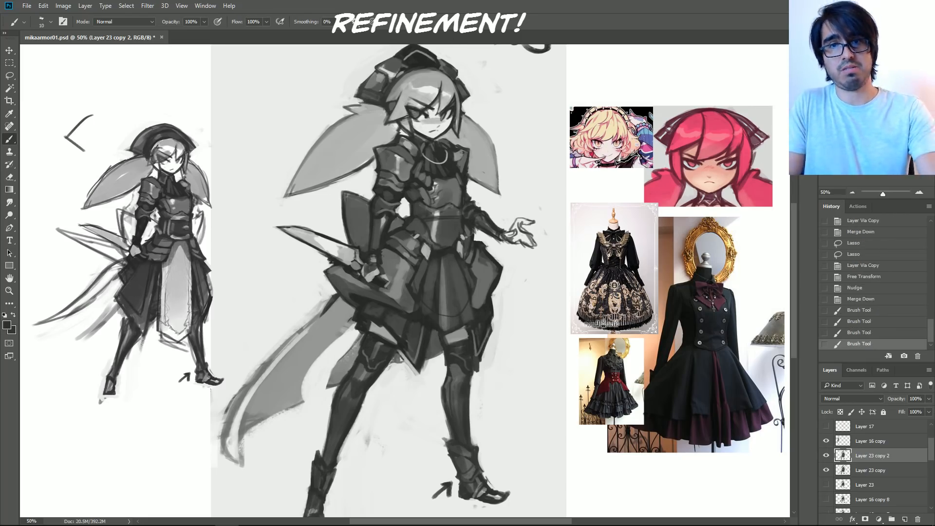
pyautogui.hotkey('ctrl', 'z')
pyautogui.moveTo(418, 135); pyautogui.dragTo(413, 130)
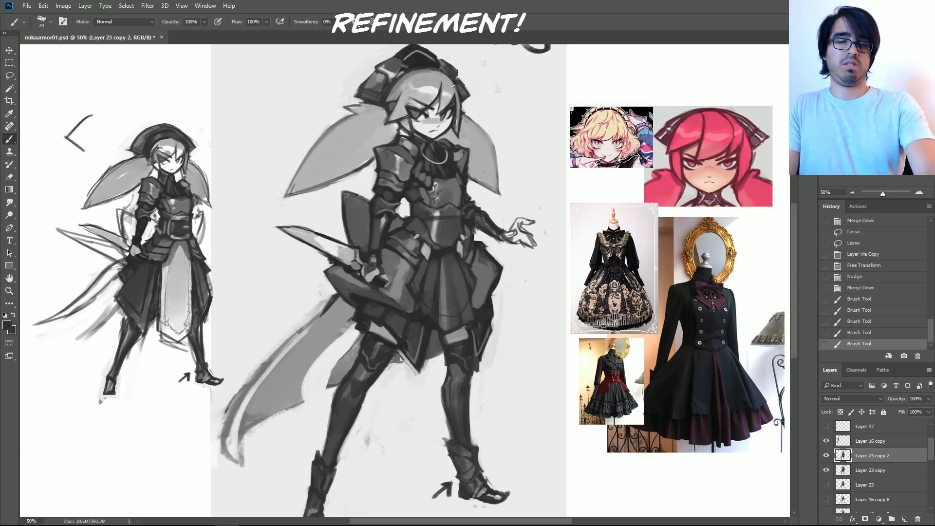
# Step: Repaint the headpiece's top band and right side with its sampled tones at brush size 15
pyautogui.press('[')
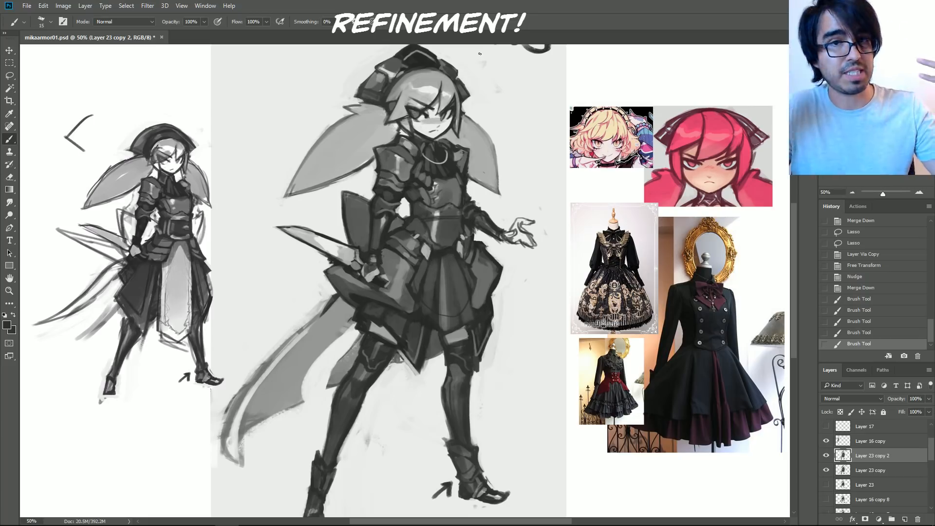
pyautogui.keyDown('alt'); pyautogui.click(407, 61); pyautogui.keyUp('alt')
pyautogui.moveTo(409, 55)
pyautogui.mouseDown()
pyautogui.moveTo(418, 49)
pyautogui.moveTo(441, 67)
pyautogui.mouseUp()
pyautogui.keyDown('alt'); pyautogui.click(444, 62); pyautogui.keyUp('alt')
pyautogui.keyDown('alt'); pyautogui.click(437, 66); pyautogui.keyUp('alt')
pyautogui.moveTo(438, 59); pyautogui.dragTo(449, 64)
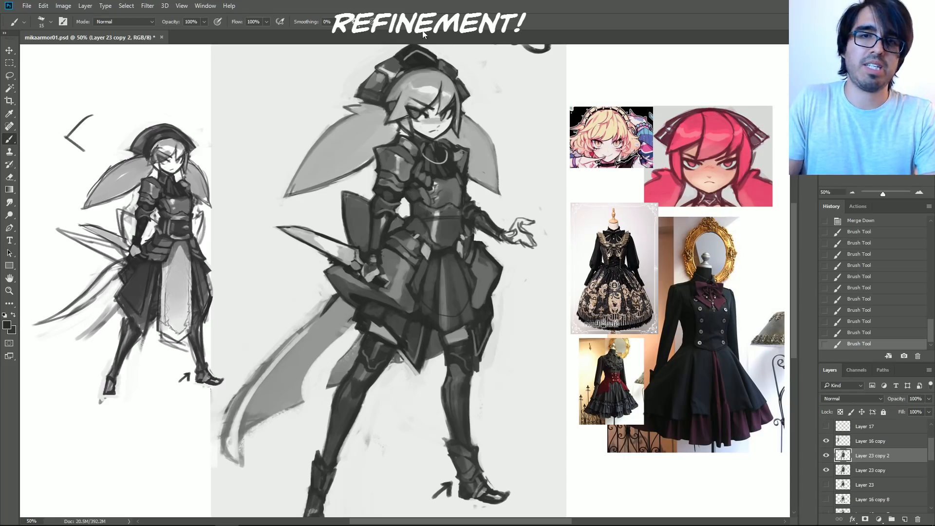
# Step: Sharpen the edge between chin and collar with a smaller brush and tones sampled beside the neck
pyautogui.press('[')
pyautogui.moveTo(439, 140); pyautogui.dragTo(434, 142)
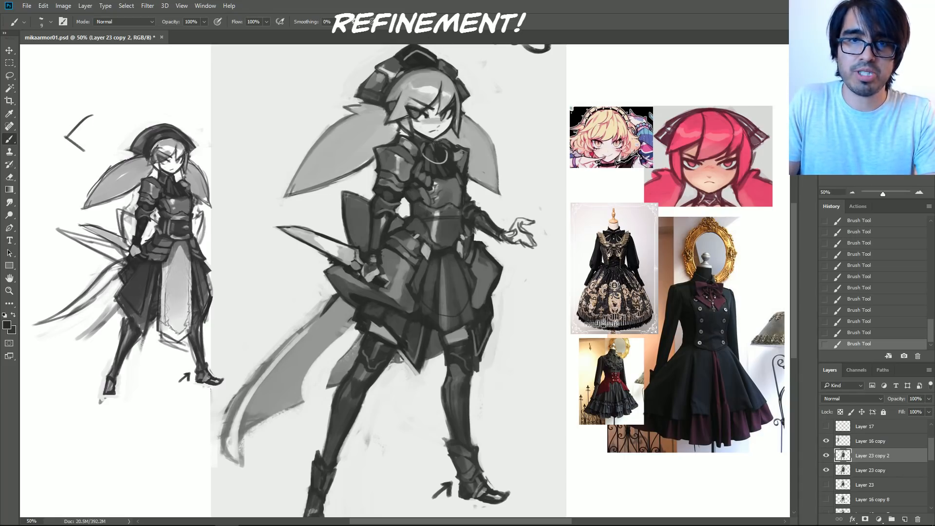
pyautogui.keyDown('alt'); pyautogui.click(407, 134); pyautogui.keyUp('alt')
pyautogui.keyDown('alt'); pyautogui.click(409, 133); pyautogui.keyUp('alt')
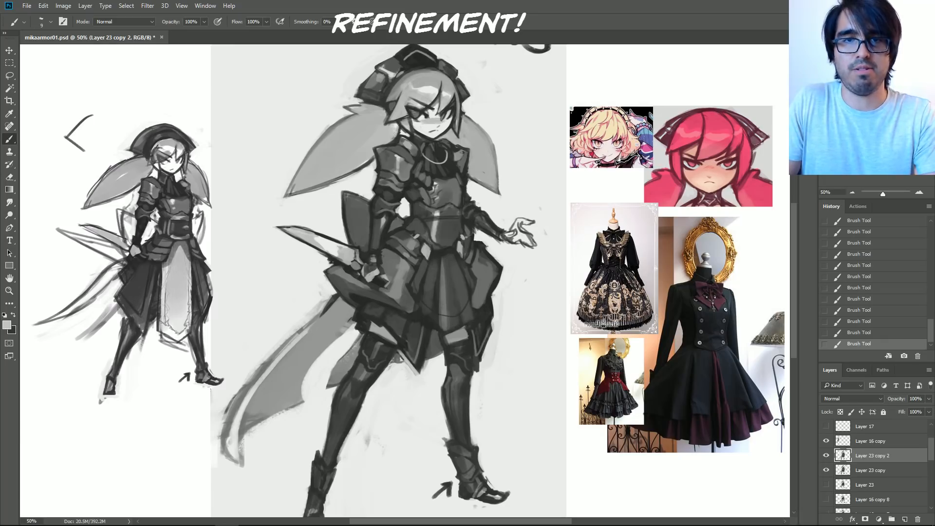
# Step: Refine the waist edge beside the left arm with the back panel's sampled dark grey at brush size 15
pyautogui.keyDown('alt'); pyautogui.click(347, 202); pyautogui.keyUp('alt')
pyautogui.press(']')
pyautogui.press(']')
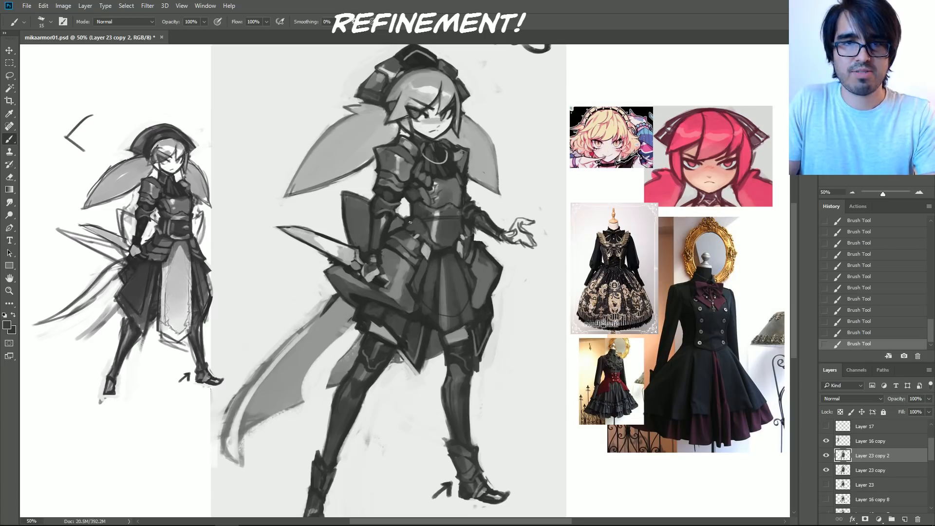
pyautogui.moveTo(410, 222); pyautogui.dragTo(396, 215)
pyautogui.keyDown('alt'); pyautogui.click(397, 195); pyautogui.keyUp('alt')
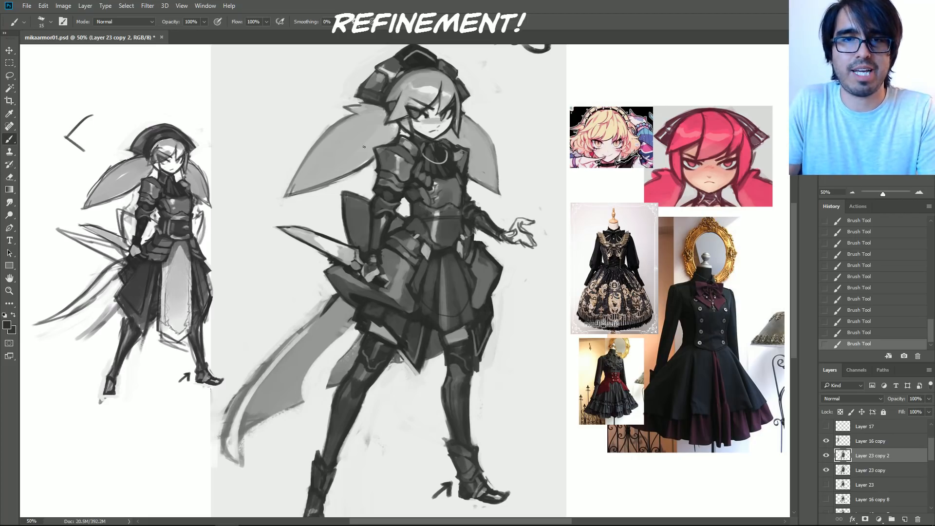
# Step: Repaint the upper plate of the left shoulder armor with sampled greys, raising the brush size to 30
pyautogui.keyDown('alt'); pyautogui.click(388, 156); pyautogui.keyUp('alt')
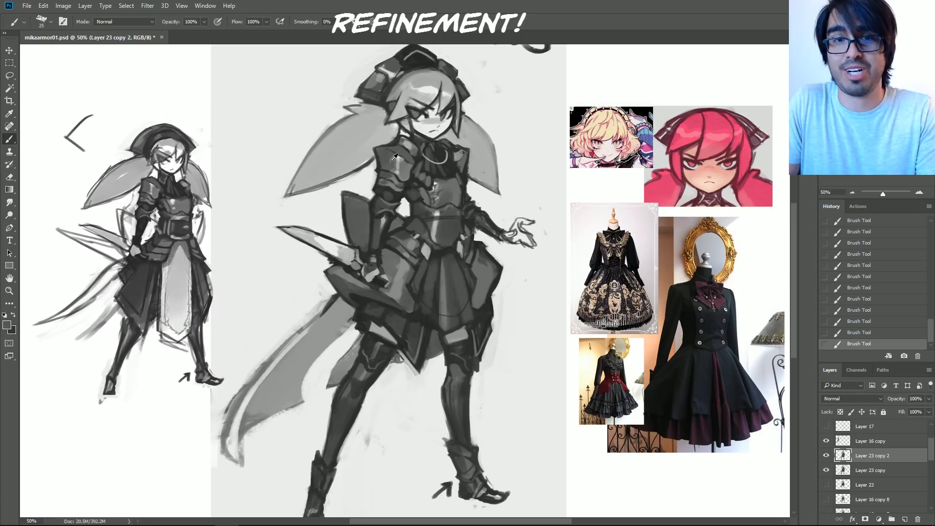
pyautogui.keyDown('alt'); pyautogui.click(395, 150); pyautogui.keyUp('alt')
pyautogui.press('[')
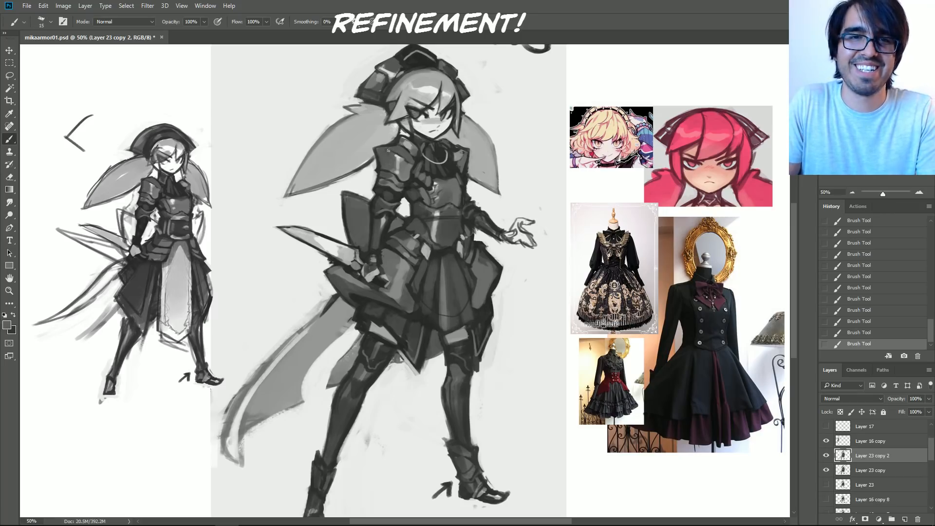
pyautogui.keyDown('alt'); pyautogui.click(397, 144); pyautogui.keyUp('alt')
pyautogui.press(']')
pyautogui.press(']')
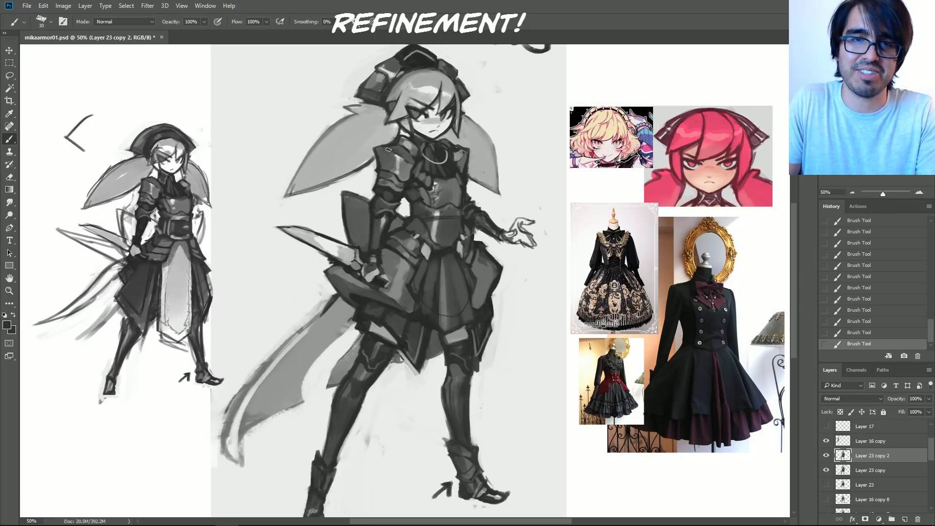
pyautogui.keyDown('alt'); pyautogui.click(399, 150); pyautogui.keyUp('alt')
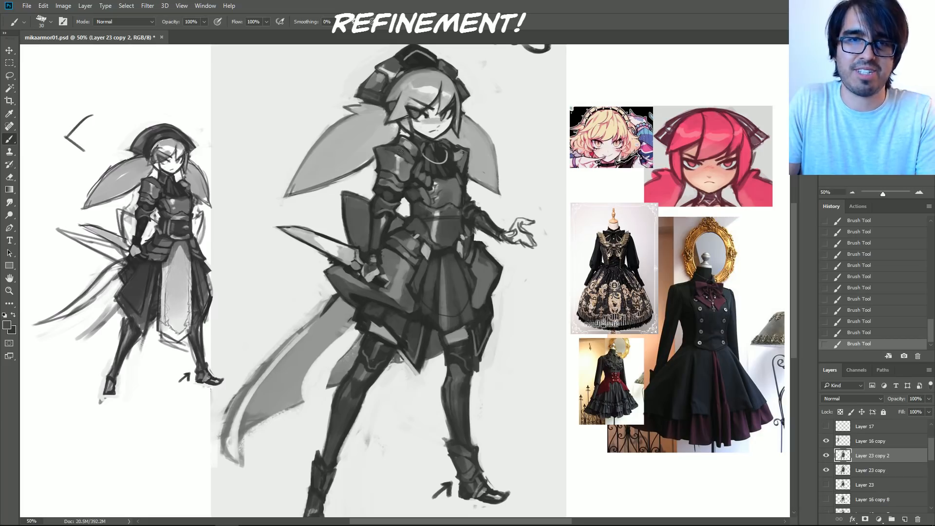
# Step: Rework the highlight on the left shoulder armor with sampled light and mid greys, using brush sizes 10 and 25
pyautogui.keyDown('alt'); pyautogui.click(392, 154); pyautogui.keyUp('alt')
pyautogui.keyDown('alt'); pyautogui.click(397, 155); pyautogui.keyUp('alt')
pyautogui.press('[')
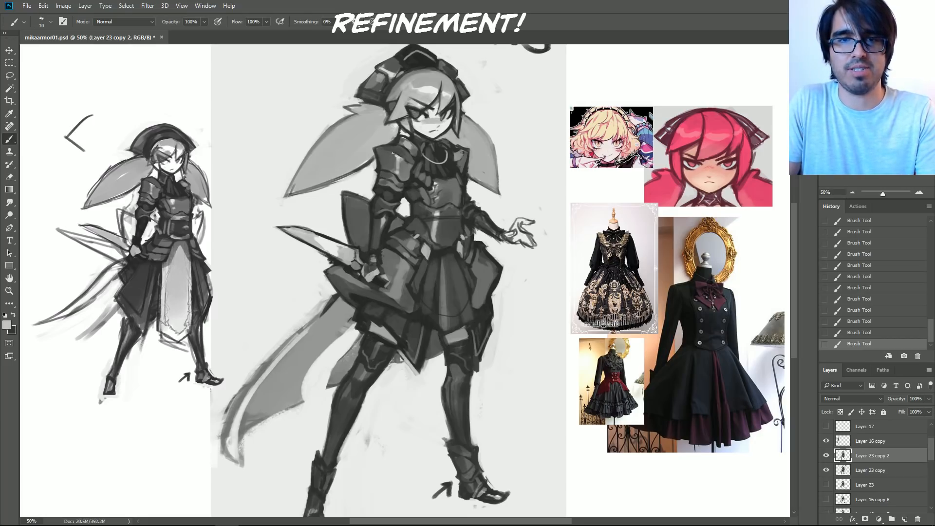
pyautogui.keyDown('alt'); pyautogui.click(392, 157); pyautogui.keyUp('alt')
pyautogui.keyDown('alt'); pyautogui.click(400, 162); pyautogui.keyUp('alt')
pyautogui.press(']')
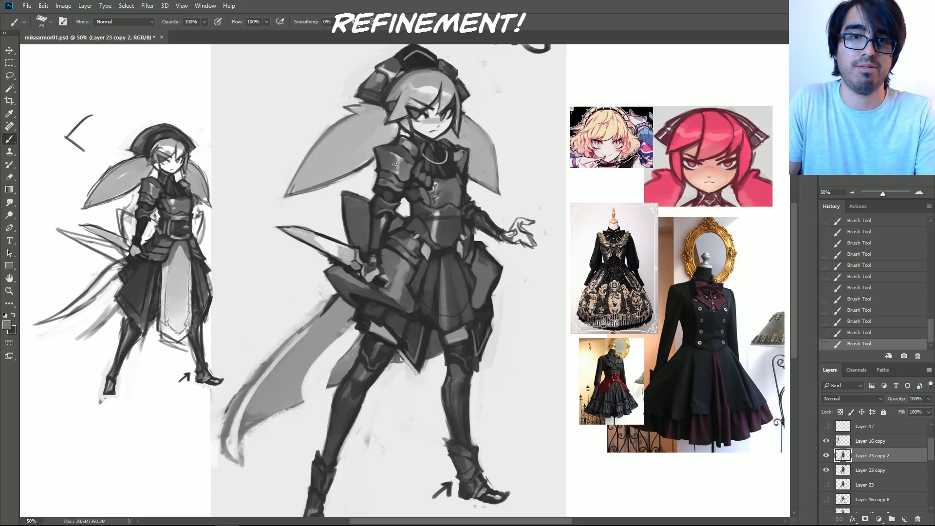
pyautogui.keyDown('alt'); pyautogui.click(398, 155); pyautogui.keyUp('alt')
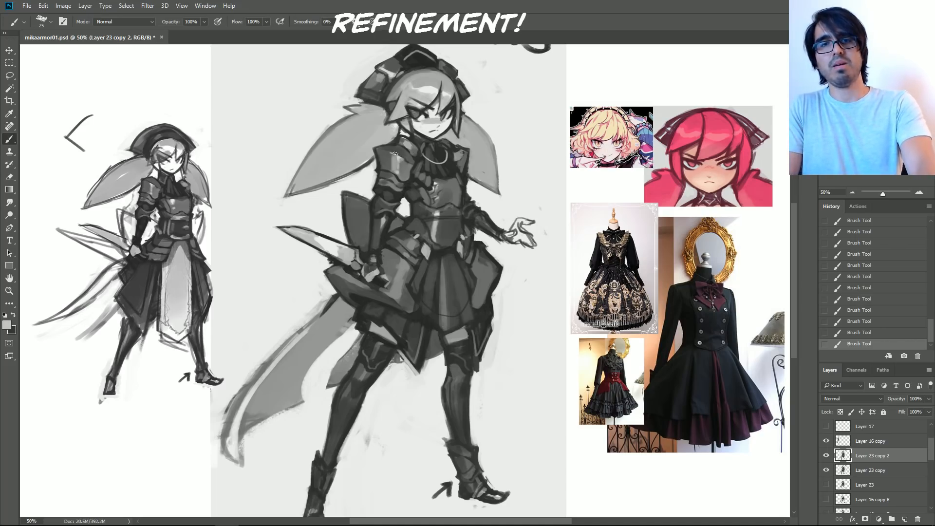
# Step: Repaint the right shoulder armor with dark and mid greys sampled on it, using small brush sizes up to 15
pyautogui.keyDown('alt'); pyautogui.click(463, 159); pyautogui.keyUp('alt')
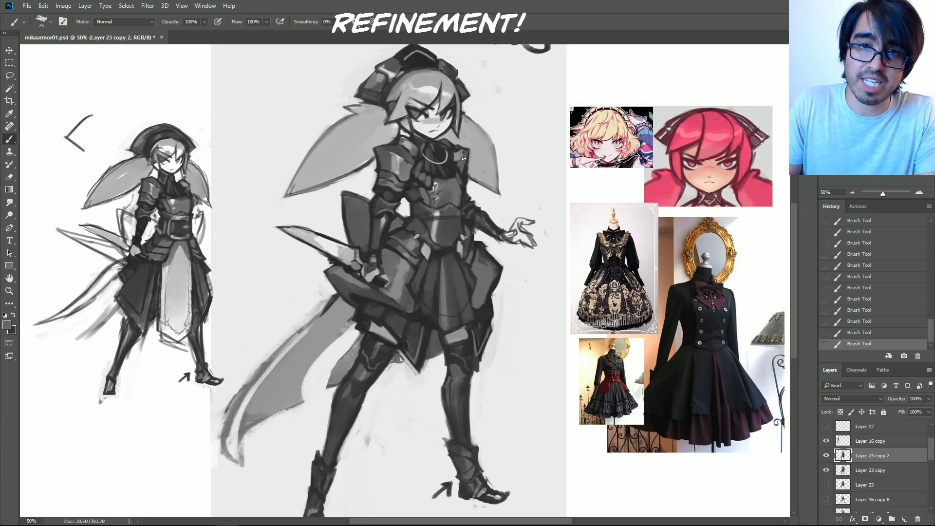
pyautogui.keyDown('alt'); pyautogui.click(458, 161); pyautogui.keyUp('alt')
pyautogui.press('[')
pyautogui.keyDown('alt'); pyautogui.click(457, 163); pyautogui.keyUp('alt')
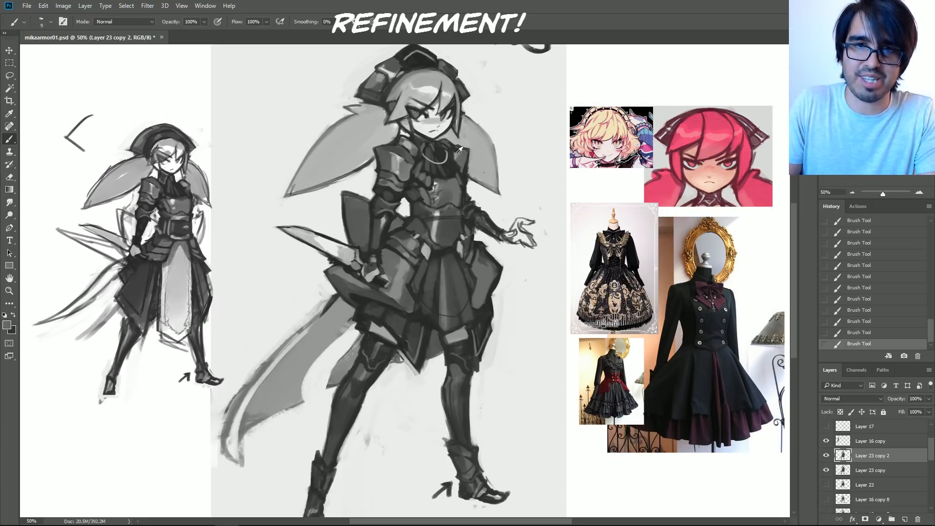
pyautogui.press(']')
pyautogui.press(']')
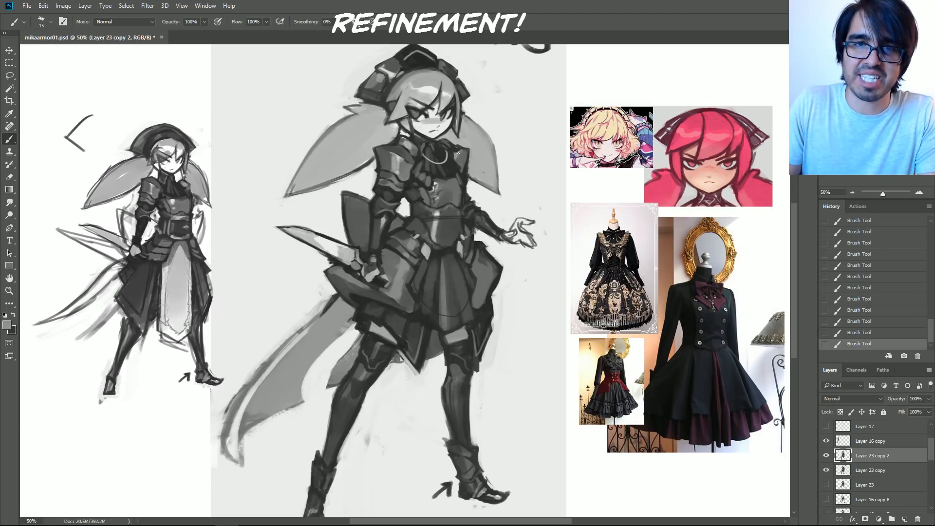
pyautogui.keyDown('alt'); pyautogui.click(459, 159); pyautogui.keyUp('alt')
pyautogui.keyDown('alt'); pyautogui.click(458, 161); pyautogui.keyUp('alt')
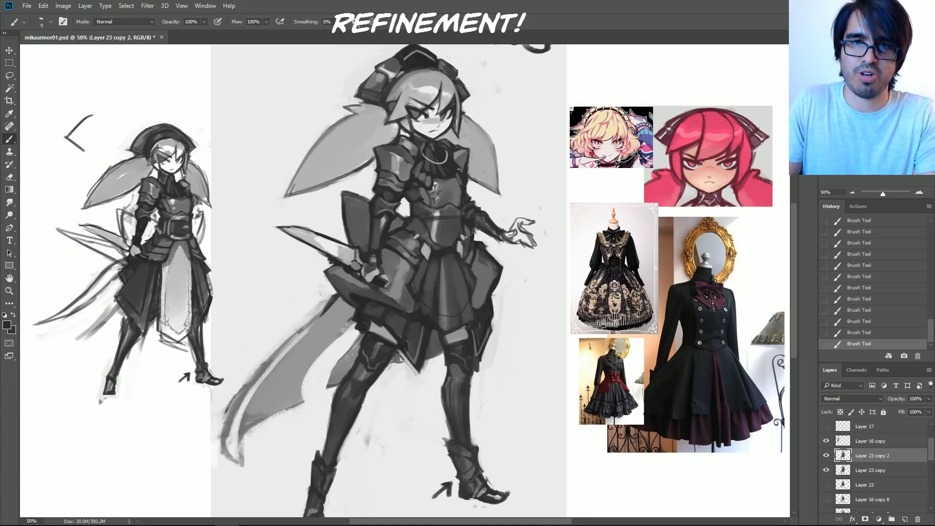
# Step: Refine the edge between the collar and the right shoulder armor with tones sampled there and beside the neck
pyautogui.keyDown('alt'); pyautogui.click(456, 154); pyautogui.keyUp('alt')
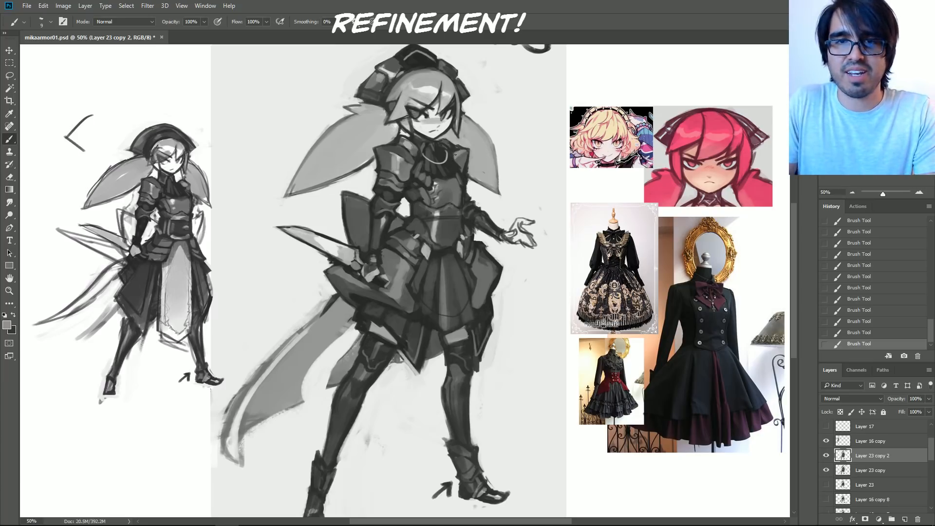
pyautogui.keyDown('alt'); pyautogui.click(451, 149); pyautogui.keyUp('alt')
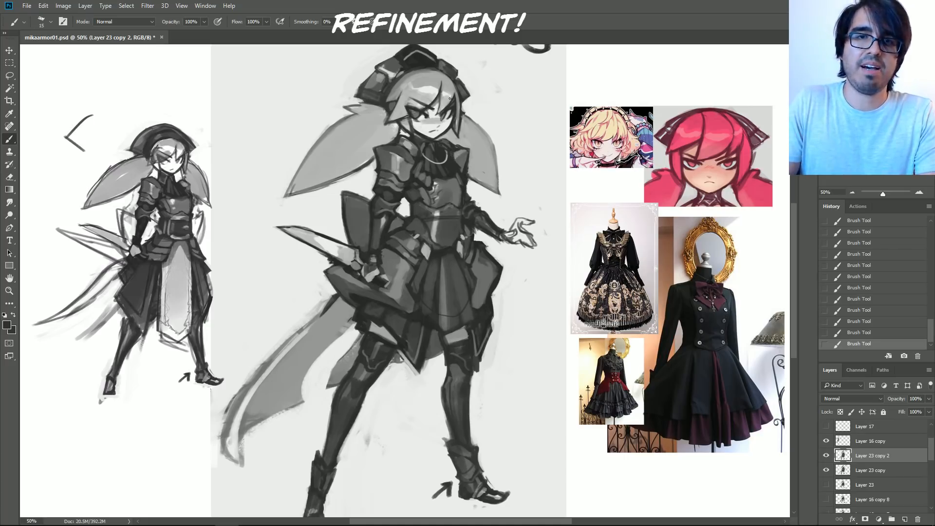
pyautogui.keyDown('alt'); pyautogui.click(407, 138); pyautogui.keyUp('alt')
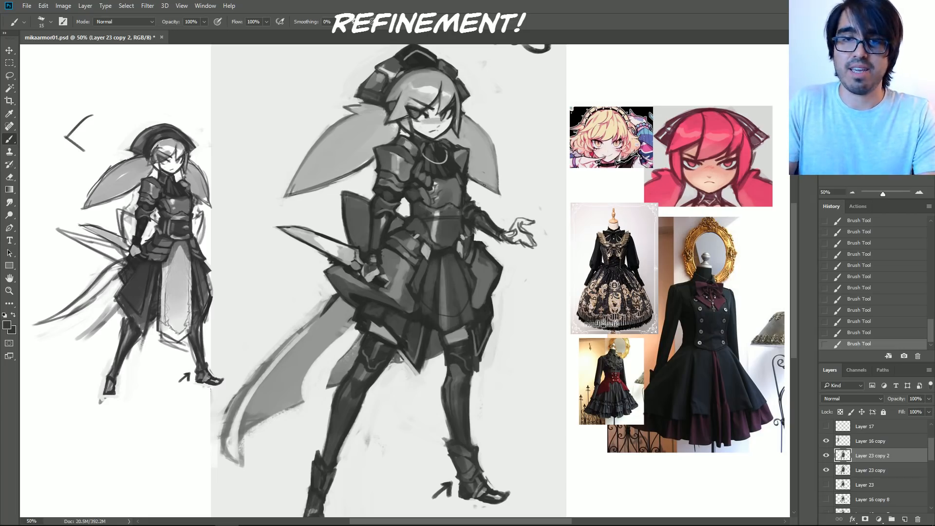
# Step: Touch up the right side of the breastplate with greys sampled from the waist and chest
pyautogui.keyDown('alt'); pyautogui.click(464, 217); pyautogui.keyUp('alt')
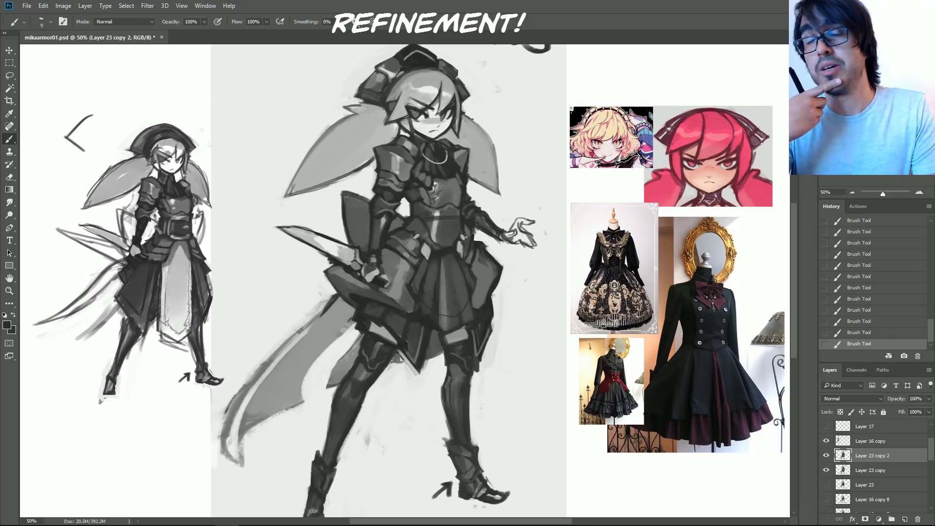
pyautogui.keyDown('alt'); pyautogui.click(457, 183); pyautogui.keyUp('alt')
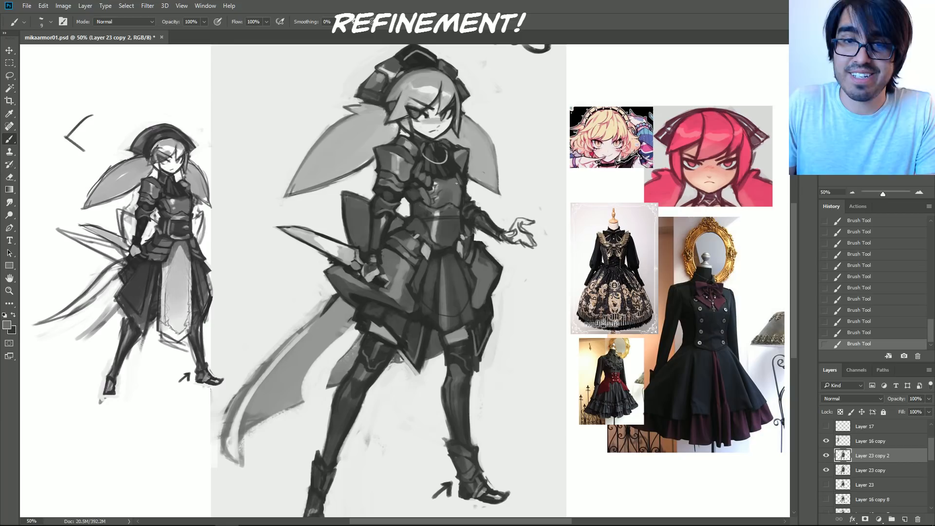
pyautogui.keyDown('alt'); pyautogui.click(453, 173); pyautogui.keyUp('alt')
# Step: Retouch the left shoulder armor with a mid grey sampled on its plate, using an enlarged brush
pyautogui.press(']')
pyautogui.press(']')
pyautogui.press(']')
pyautogui.press(']')
pyautogui.press(']')
pyautogui.press(']')
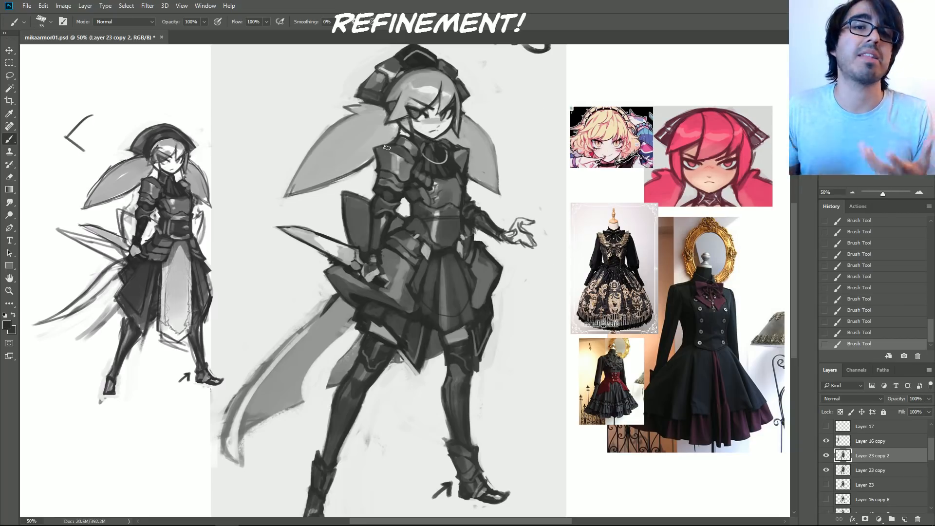
pyautogui.keyDown('alt'); pyautogui.click(386, 163); pyautogui.keyUp('alt')
pyautogui.press('[')
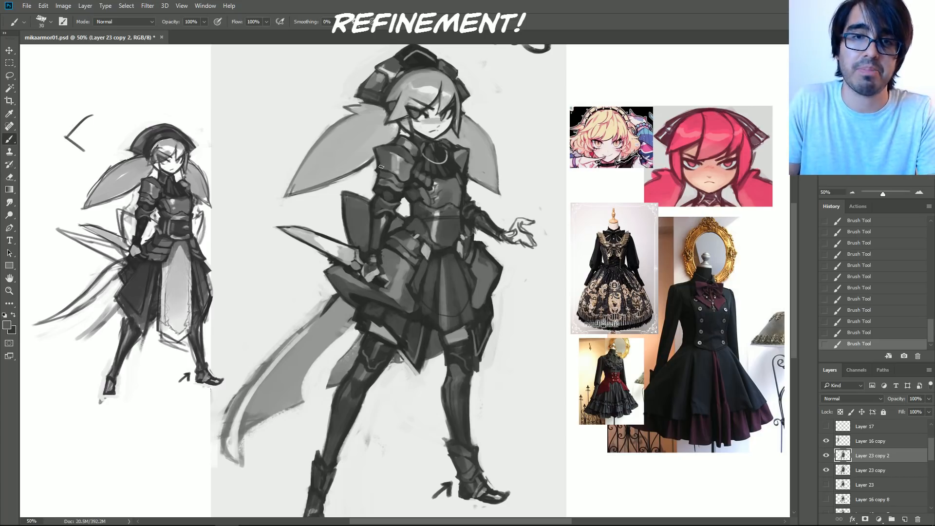
# Step: Rework the outer edge of the right shoulder armor with sampled dark greys, using brush sizes 20 and 30
pyautogui.keyDown('alt'); pyautogui.click(463, 164); pyautogui.keyUp('alt')
pyautogui.keyDown('alt'); pyautogui.click(466, 173); pyautogui.keyUp('alt')
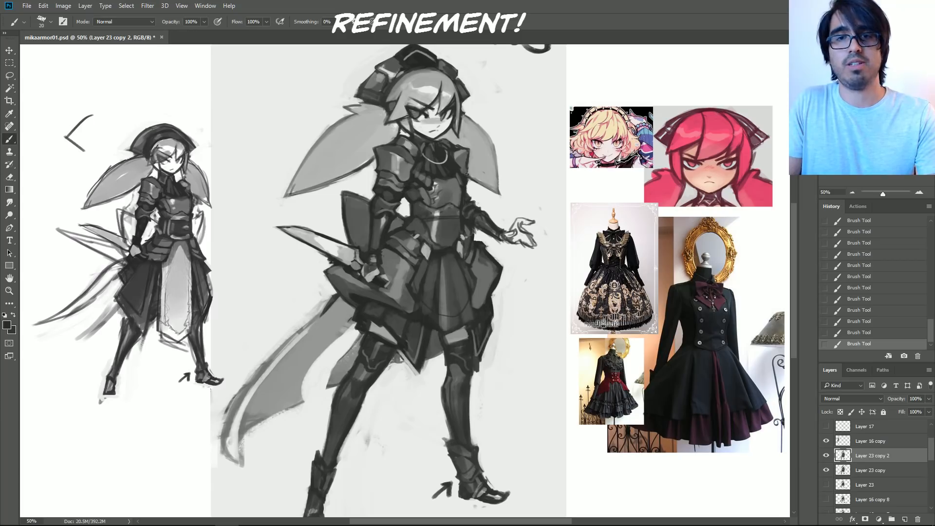
pyautogui.press(']')
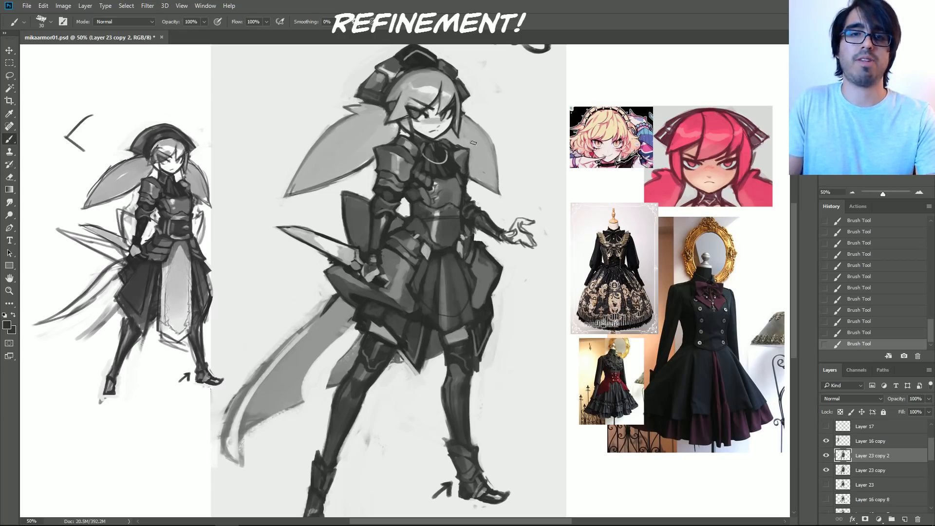
pyautogui.press('[')
# Step: Shade the left side of the breastplate and waist with greys sampled on the torso, varying the brush size
pyautogui.press('x')
pyautogui.keyDown('alt'); pyautogui.click(412, 211); pyautogui.keyUp('alt')
pyautogui.keyDown('alt'); pyautogui.click(414, 224); pyautogui.keyUp('alt')
pyautogui.keyDown('alt'); pyautogui.click(412, 213); pyautogui.keyUp('alt')
pyautogui.keyDown('alt'); pyautogui.click(416, 208); pyautogui.keyUp('alt')
pyautogui.keyDown('alt'); pyautogui.click(413, 219); pyautogui.keyUp('alt')
pyautogui.press(']')
pyautogui.press(']')
pyautogui.keyDown('alt'); pyautogui.click(412, 200); pyautogui.keyUp('alt')
pyautogui.keyDown('alt'); pyautogui.click(413, 203); pyautogui.keyUp('alt')
pyautogui.press('[')
pyautogui.press('[')
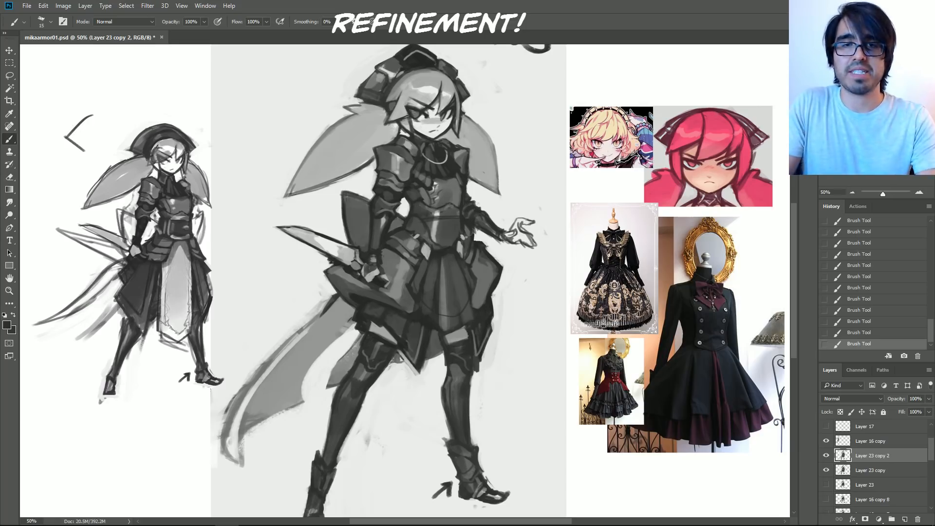
# Step: Retouch the hair strand and cheek on the left side of the face with tones sampled from hair and skin
pyautogui.keyDown('alt'); pyautogui.click(393, 106); pyautogui.keyUp('alt')
pyautogui.keyDown('alt'); pyautogui.click(406, 124); pyautogui.keyUp('alt')
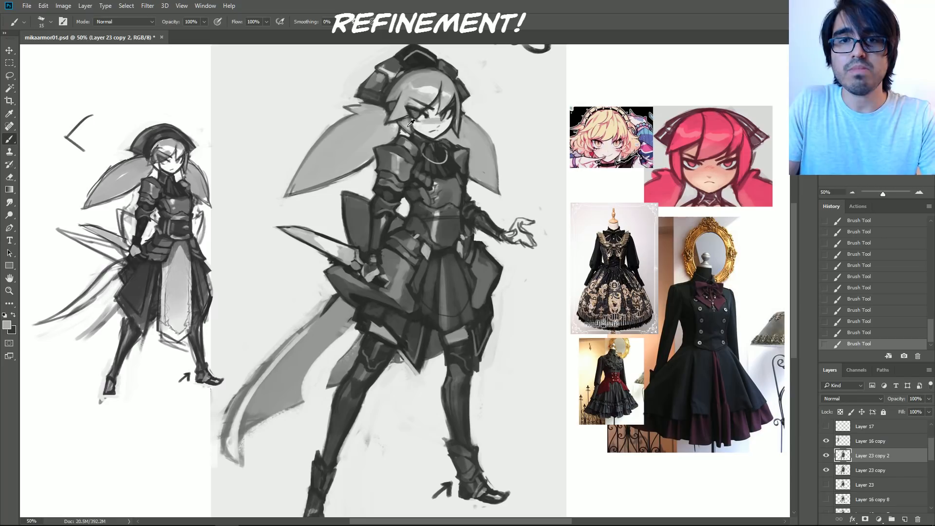
pyautogui.keyDown('alt'); pyautogui.click(415, 134); pyautogui.keyUp('alt')
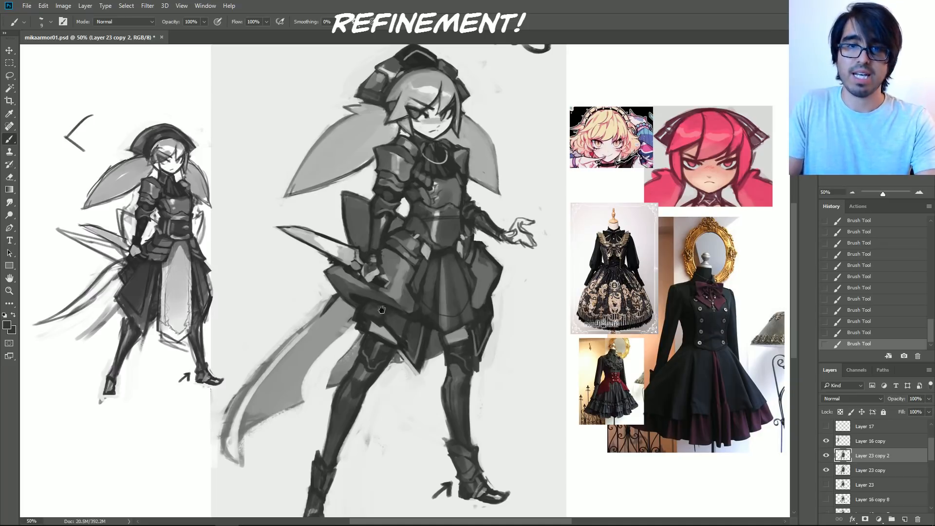
# Step: Repaint the light patch between the skirt and the left leg armor with sampled greys, reducing the brush size to 10
pyautogui.moveTo(381, 310); pyautogui.dragTo(380, 273)
pyautogui.press('x')
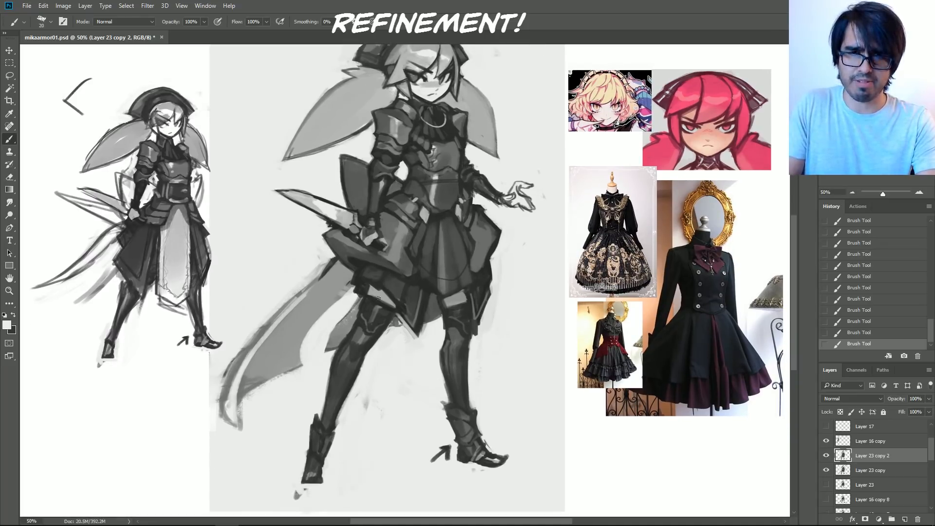
pyautogui.keyDown('alt'); pyautogui.click(380, 294); pyautogui.keyUp('alt')
pyautogui.moveTo(374, 293); pyautogui.dragTo(377, 295)
pyautogui.keyDown('alt'); pyautogui.click(380, 302); pyautogui.keyUp('alt')
pyautogui.keyDown('alt'); pyautogui.click(383, 300); pyautogui.keyUp('alt')
pyautogui.press('[')
pyautogui.keyDown('alt'); pyautogui.click(379, 303); pyautogui.keyUp('alt')
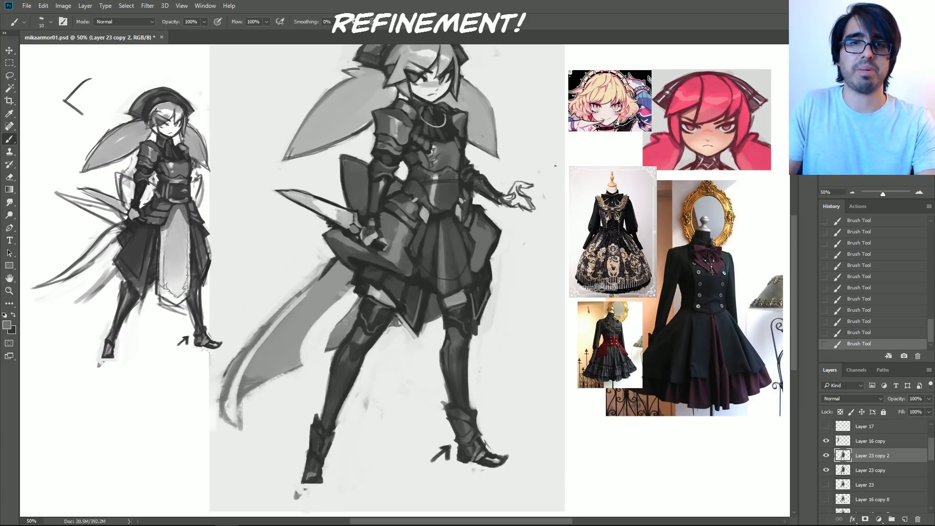
# Step: Save the document and flip the canvas horizontally
pyautogui.hotkey('ctrl', 's')
pyautogui.press('h')
pyautogui.moveTo(419, 272); pyautogui.dragTo(424, 321)
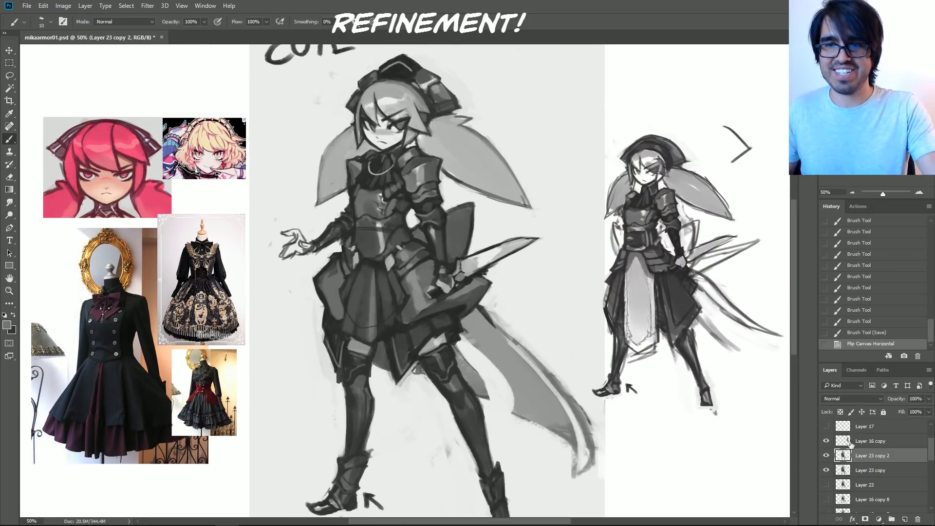
# Step: Hide the reference images and the small sketch on Layer 16 copy
pyautogui.moveTo(932, 455)
pyautogui.mouseDown()
pyautogui.moveTo(932, 446)
pyautogui.moveTo(931, 497)
pyautogui.moveTo(928, 452)
pyautogui.mouseUp()
pyautogui.click(826, 476)
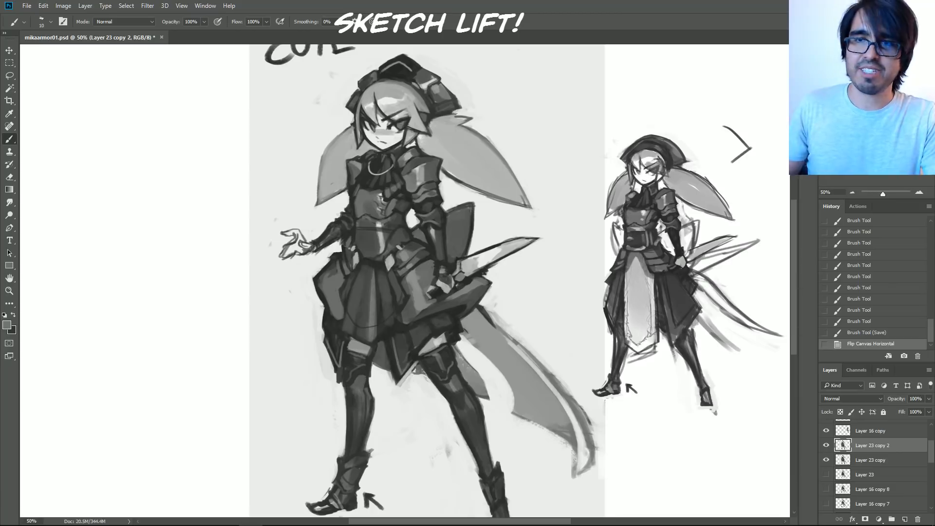
pyautogui.click(852, 193)
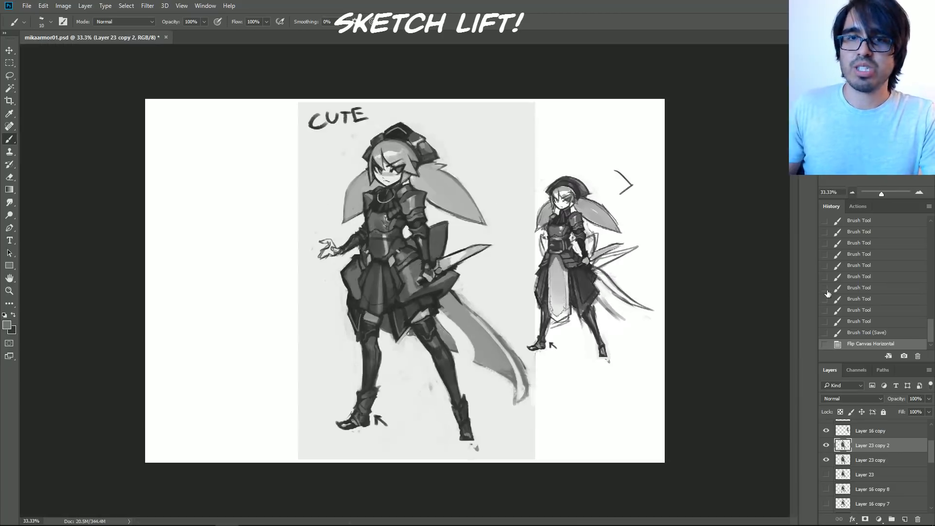
pyautogui.click(826, 430)
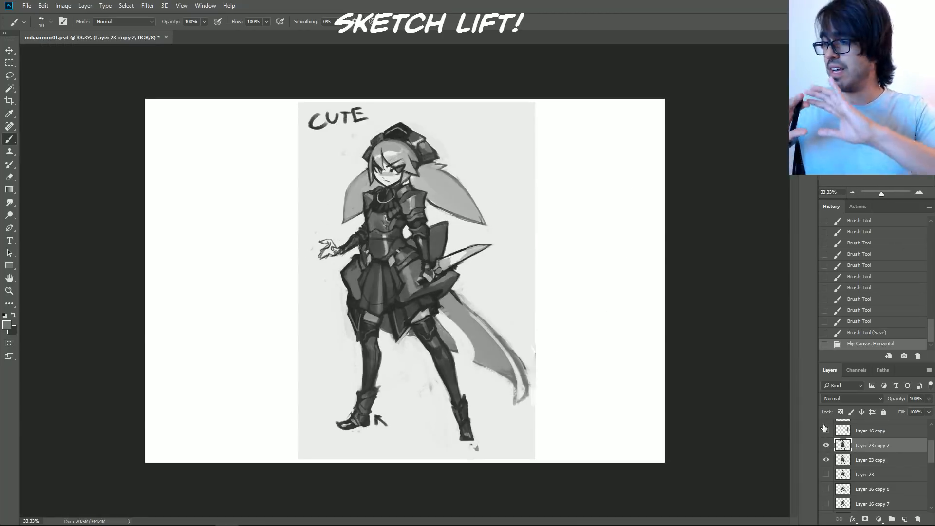
# Step: Paint over the "CUTE" lettering with the sampled background grey at brush size 200
pyautogui.keyDown('alt'); pyautogui.click(331, 131); pyautogui.keyUp('alt')
pyautogui.press(']')
pyautogui.press(']')
pyautogui.press(']')
pyautogui.press(']')
pyautogui.press(']')
pyautogui.press(']')
pyautogui.press(']')
pyautogui.press(']')
pyautogui.press(']')
pyautogui.press(']')
pyautogui.press(']')
pyautogui.press(']')
pyautogui.press(']')
pyautogui.moveTo(336, 117)
pyautogui.mouseDown()
pyautogui.moveTo(364, 116)
pyautogui.moveTo(342, 115)
pyautogui.moveTo(326, 161)
pyautogui.mouseUp()
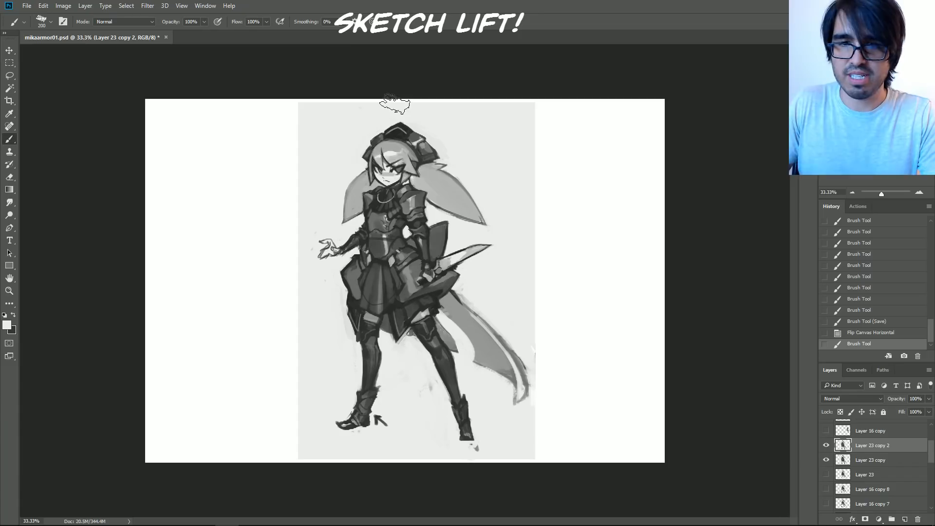
# Step: Paint out the stray marks between the legs and below the back foot with the background grey
pyautogui.moveTo(425, 381); pyautogui.dragTo(427, 417)
pyautogui.press('[')
pyautogui.press('[')
pyautogui.press('[')
pyautogui.moveTo(478, 451)
pyautogui.mouseDown()
pyautogui.moveTo(469, 448)
pyautogui.moveTo(479, 451)
pyautogui.mouseUp()
# Step: Clean up the smudges along the outer edge of the trailing ribbon with the background grey at brush size 60
pyautogui.press('[')
pyautogui.press('[')
pyautogui.press('[')
pyautogui.press('[')
pyautogui.press('[')
pyautogui.moveTo(519, 340); pyautogui.dragTo(531, 372)
pyautogui.moveTo(461, 293); pyautogui.dragTo(481, 310)
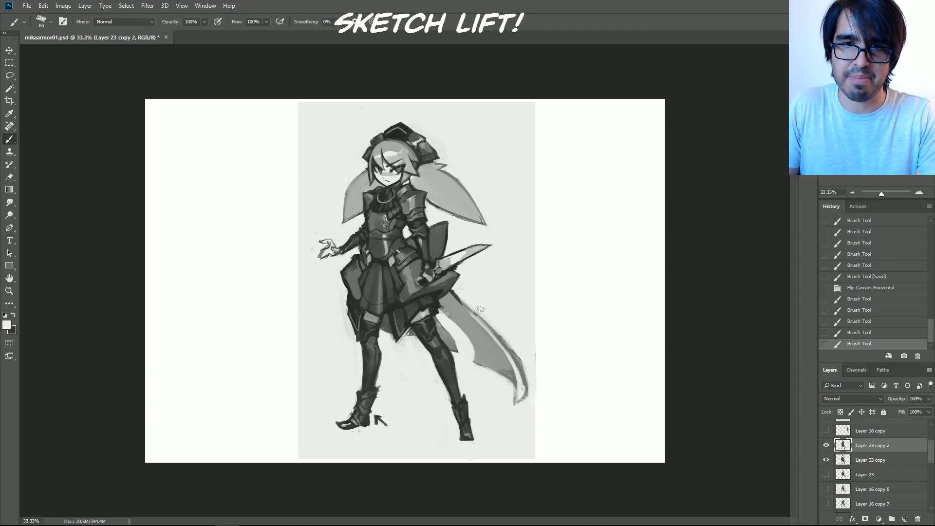
# Step: Paint out the smudges around the skirt hem, hip armor and open hand with a smaller background-grey brush
pyautogui.press('[')
pyautogui.press('[')
pyautogui.moveTo(409, 331); pyautogui.dragTo(405, 337)
pyautogui.moveTo(351, 327)
pyautogui.mouseDown()
pyautogui.moveTo(356, 344)
pyautogui.moveTo(347, 338)
pyautogui.mouseUp()
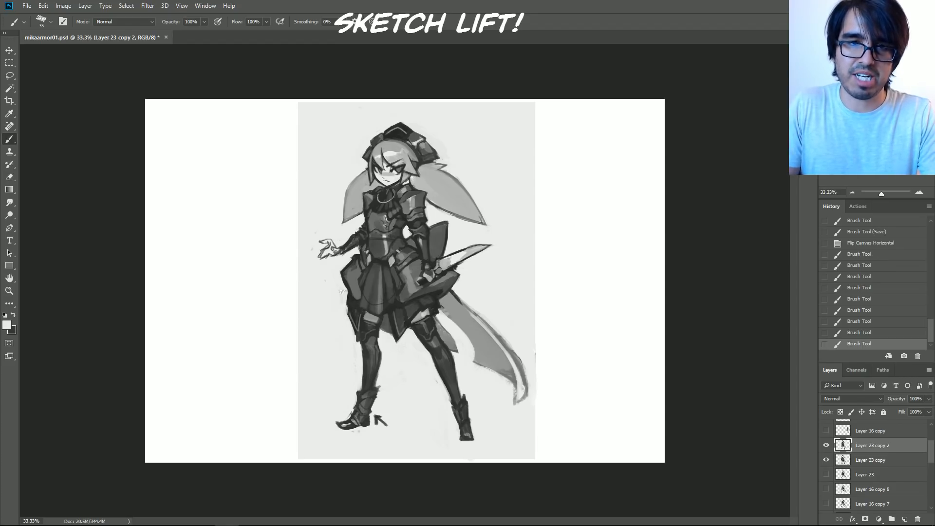
pyautogui.moveTo(341, 291); pyautogui.dragTo(338, 284)
pyautogui.moveTo(317, 232); pyautogui.dragTo(314, 238)
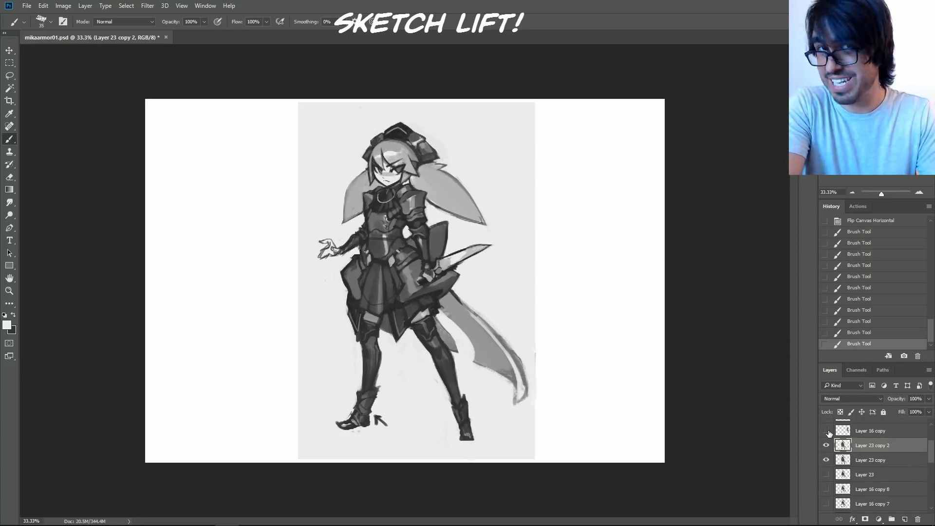
# Step: Stamp all visible layers into a new layer above Layer 23 copy 2
pyautogui.hotkey('ctrl', 'alt', 'shift', 'e')
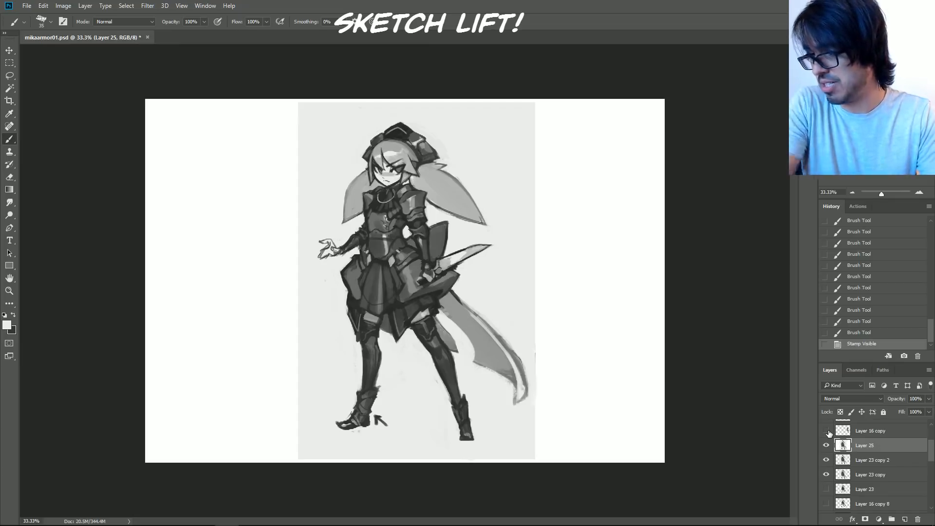
pyautogui.press('v')
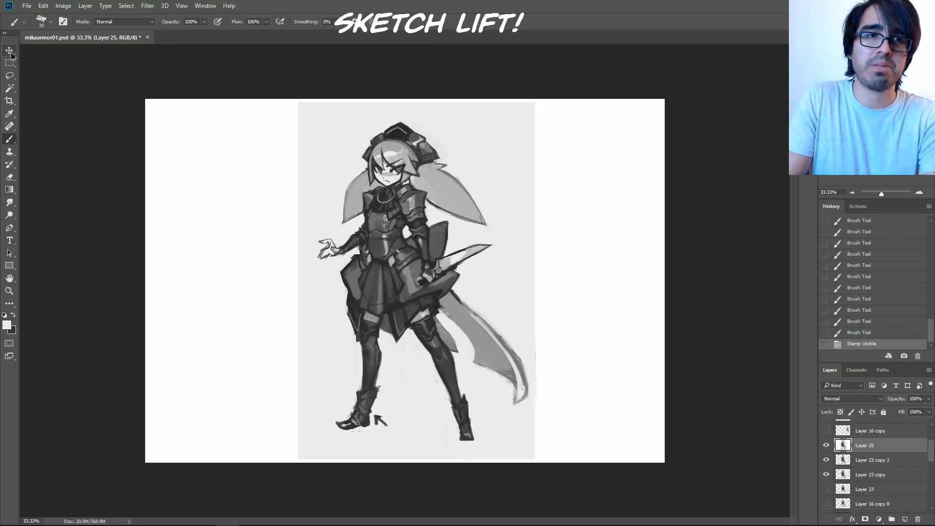
pyautogui.moveTo(386, 245); pyautogui.dragTo(418, 289)
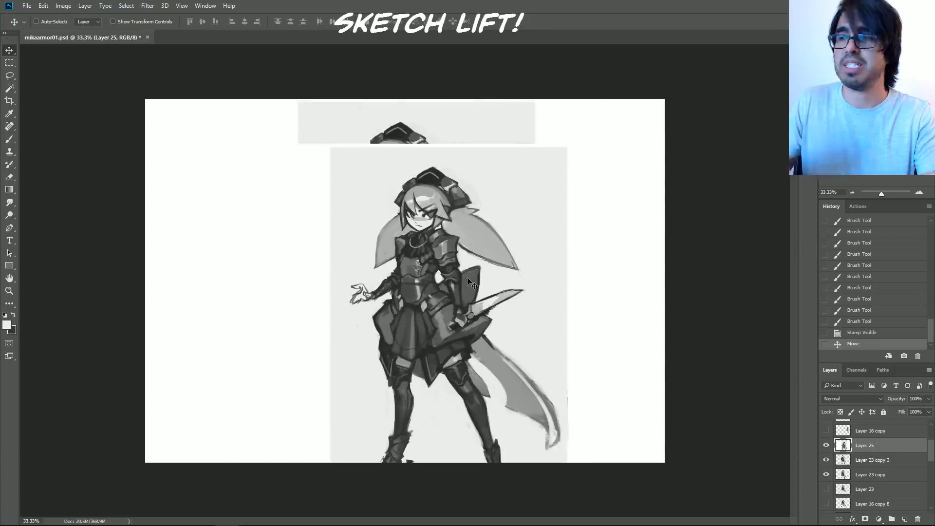
pyautogui.hotkey('ctrl', 'z')
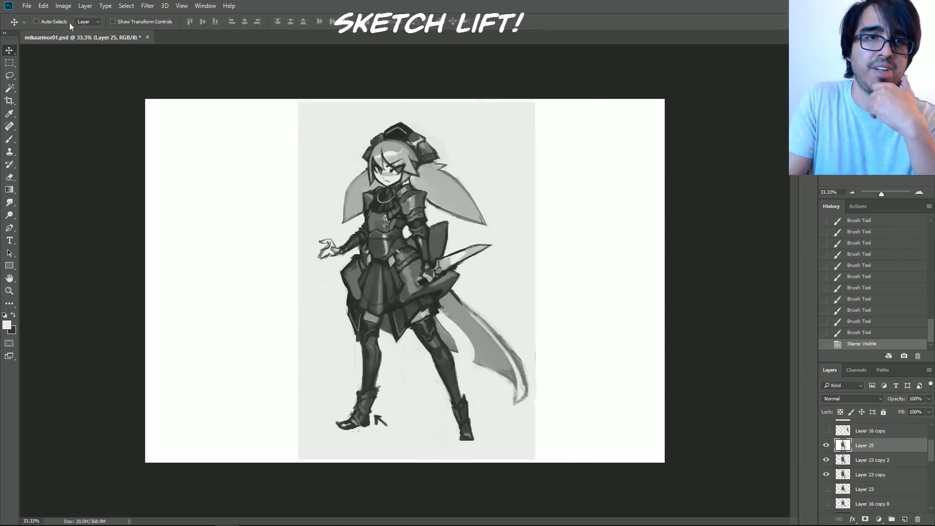
# Step: Apply a legacy Brightness/Contrast adjustment to the stamped layer with brightness 39 and contrast 30
pyautogui.click(63, 5)
pyautogui.moveTo(80, 30)
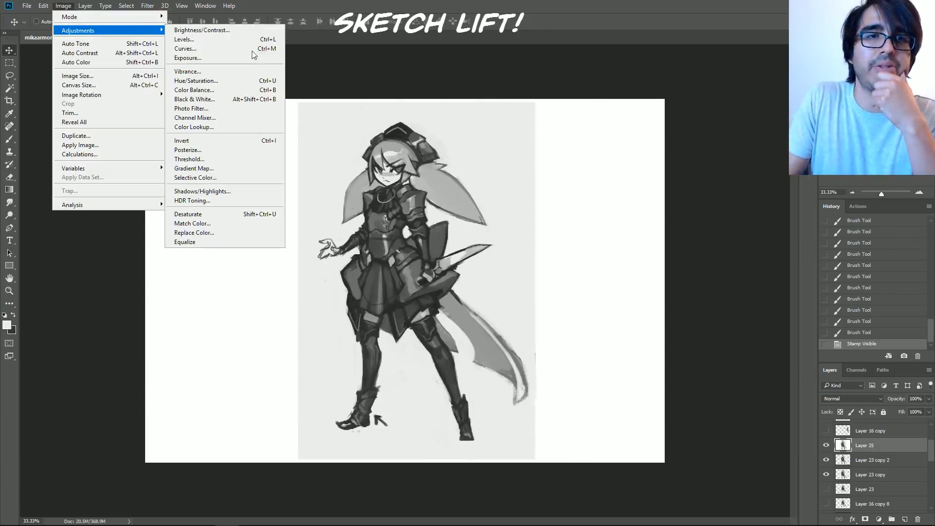
pyautogui.click(208, 30)
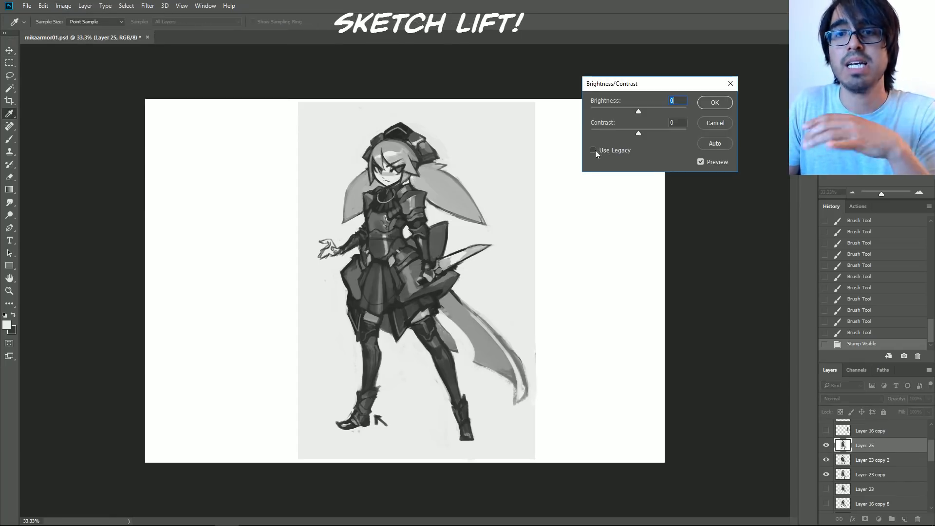
pyautogui.moveTo(638, 131)
pyautogui.mouseDown()
pyautogui.moveTo(653, 131)
pyautogui.moveTo(644, 112)
pyautogui.moveTo(662, 110)
pyautogui.moveTo(649, 132)
pyautogui.moveTo(663, 130)
pyautogui.moveTo(649, 129)
pyautogui.moveTo(650, 112)
pyautogui.moveTo(653, 134)
pyautogui.moveTo(641, 135)
pyautogui.moveTo(652, 133)
pyautogui.mouseUp()
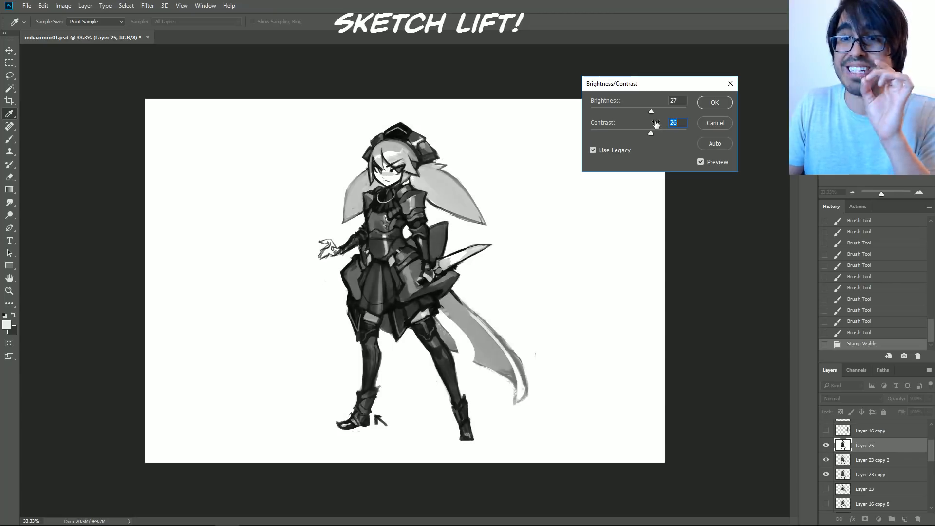
pyautogui.moveTo(652, 134)
pyautogui.mouseDown()
pyautogui.moveTo(664, 130)
pyautogui.moveTo(649, 133)
pyautogui.moveTo(657, 113)
pyautogui.mouseUp()
pyautogui.moveTo(649, 132)
pyautogui.mouseDown()
pyautogui.moveTo(660, 109)
pyautogui.moveTo(654, 117)
pyautogui.mouseUp()
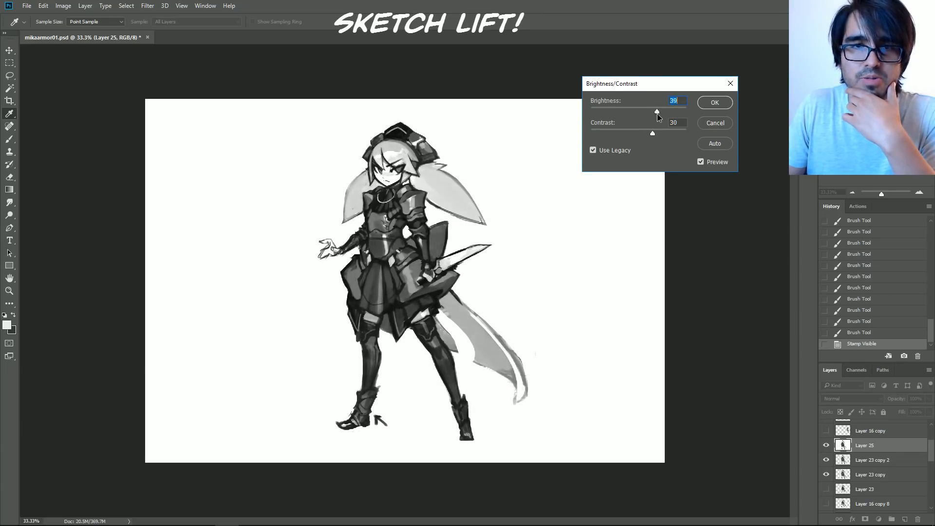
pyautogui.click(703, 104)
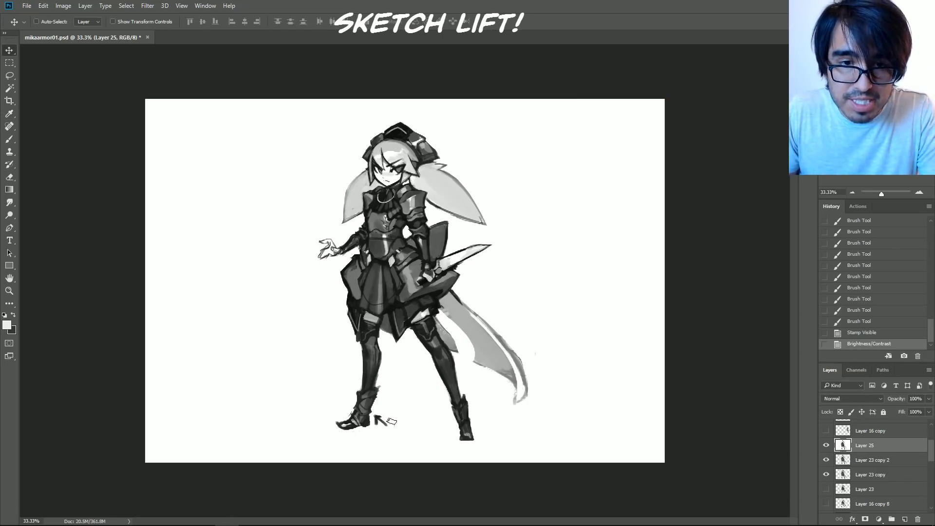
# Step: Paint out the arrow beside the front boot on Layer 25 with white and keep the foreground color at pure white, ffffff
pyautogui.press('b')
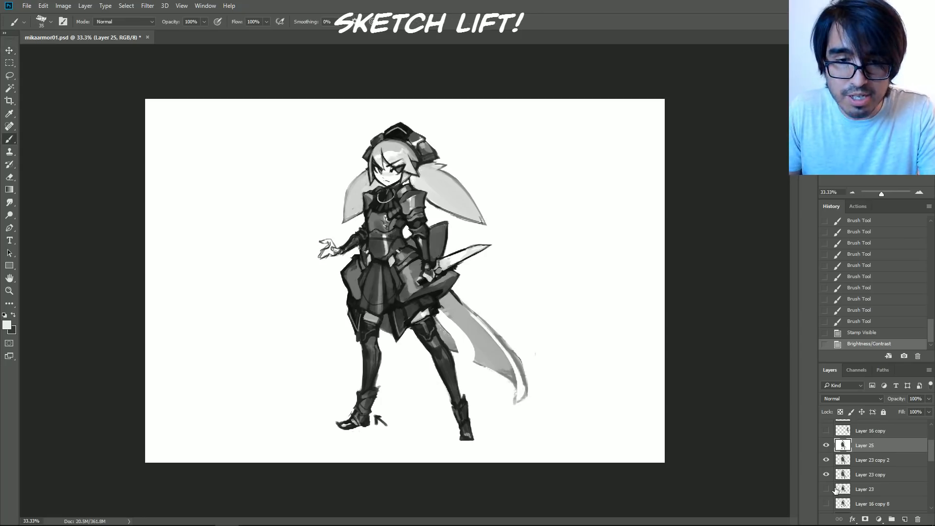
pyautogui.moveTo(390, 419); pyautogui.dragTo(392, 391)
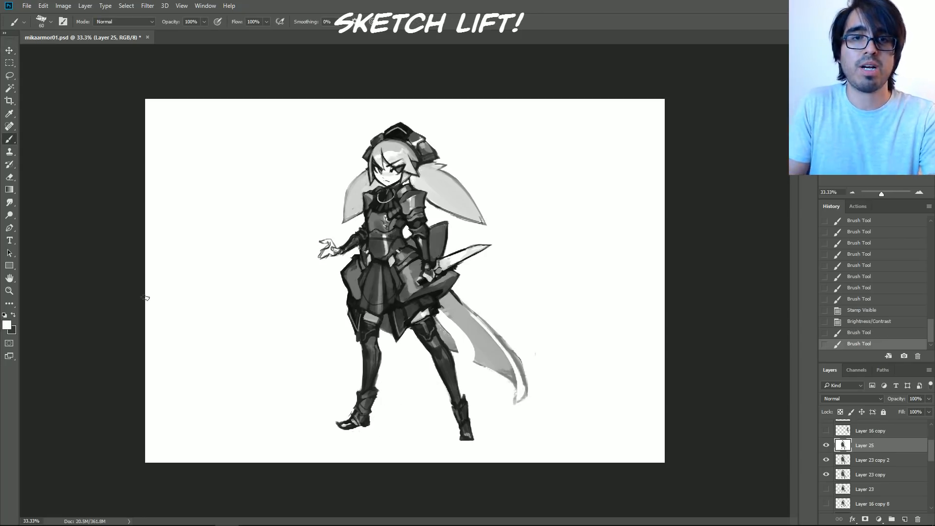
pyautogui.click(7, 325)
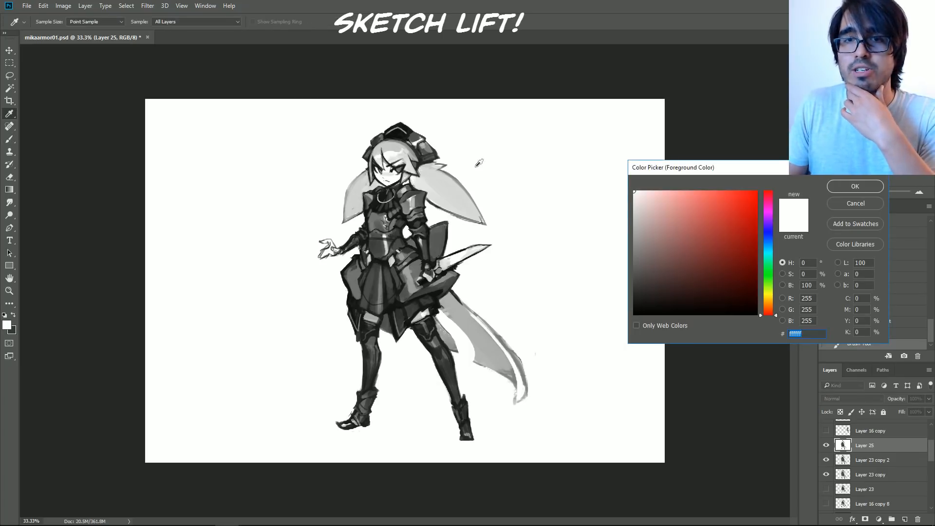
pyautogui.moveTo(644, 211)
pyautogui.mouseDown()
pyautogui.moveTo(629, 184)
pyautogui.moveTo(633, 190)
pyautogui.mouseUp()
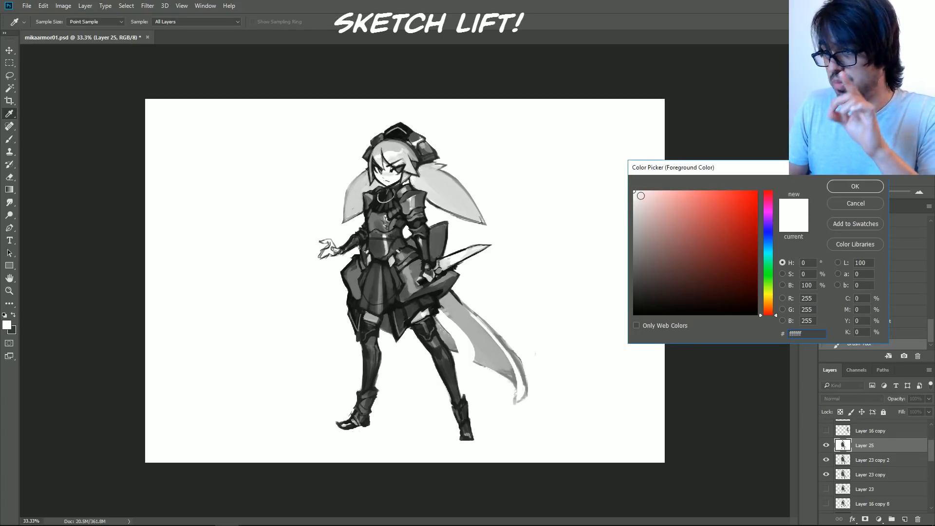
pyautogui.click(839, 190)
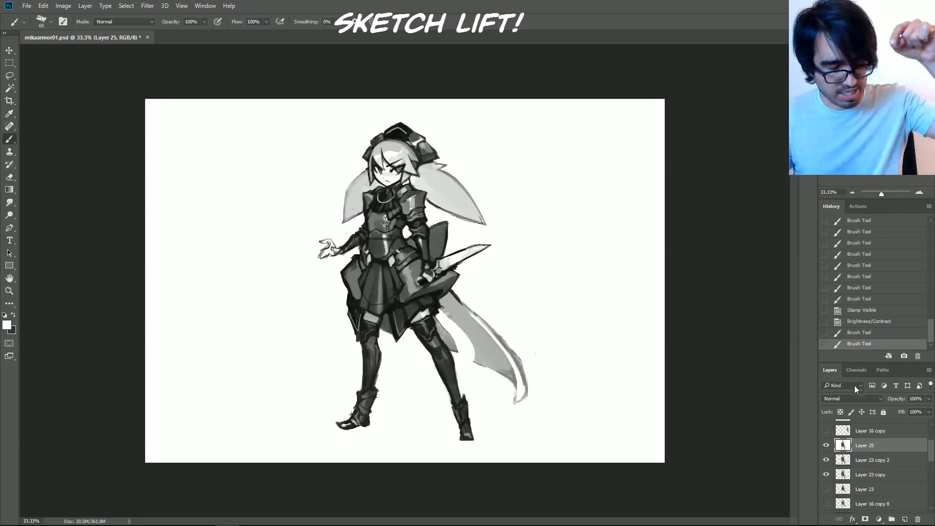
# Step: Load the RGB channel's light values as a selection and invert it so the dark values of the sketch are selected
pyautogui.click(854, 371)
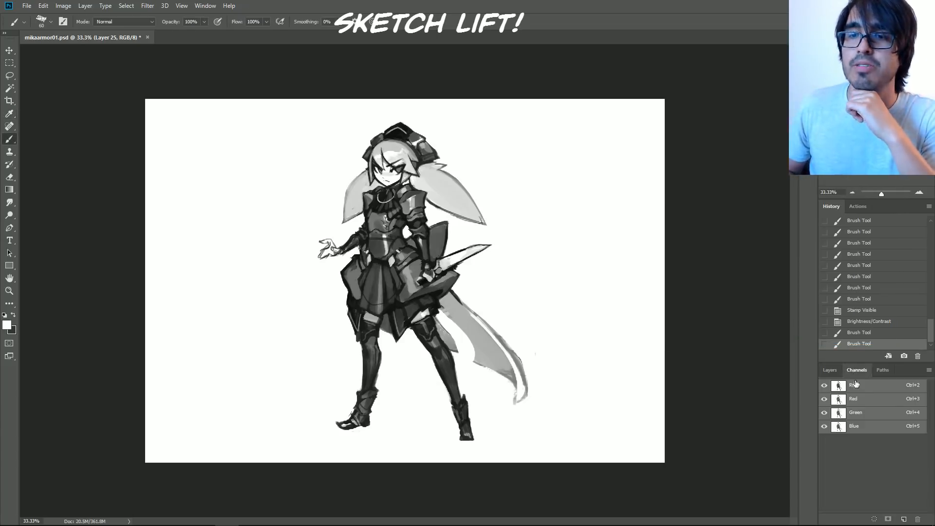
pyautogui.click(875, 520)
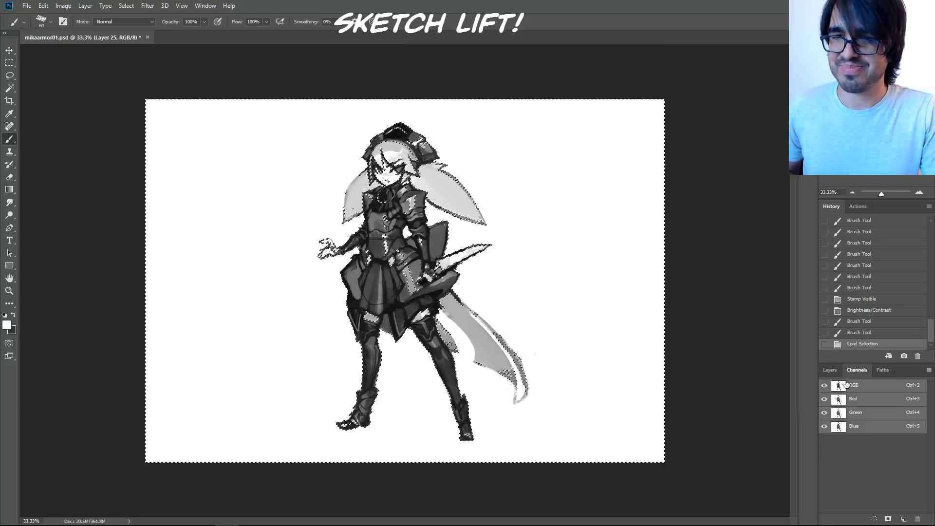
pyautogui.click(830, 370)
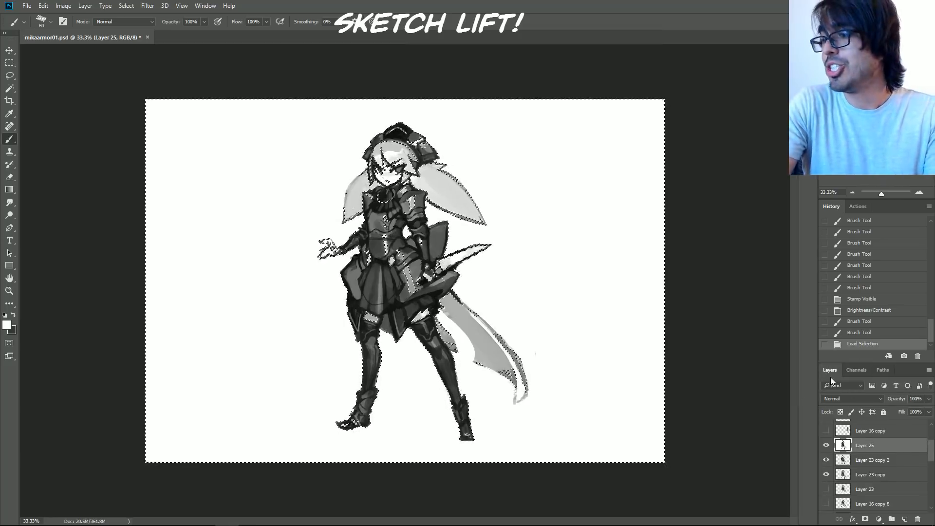
pyautogui.hotkey('ctrl', 'shift', 'i')
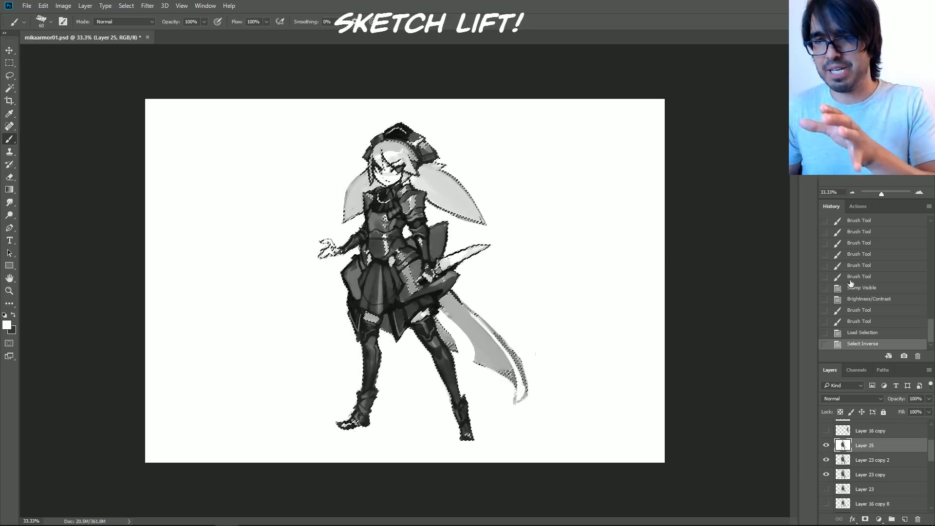
pyautogui.click(856, 370)
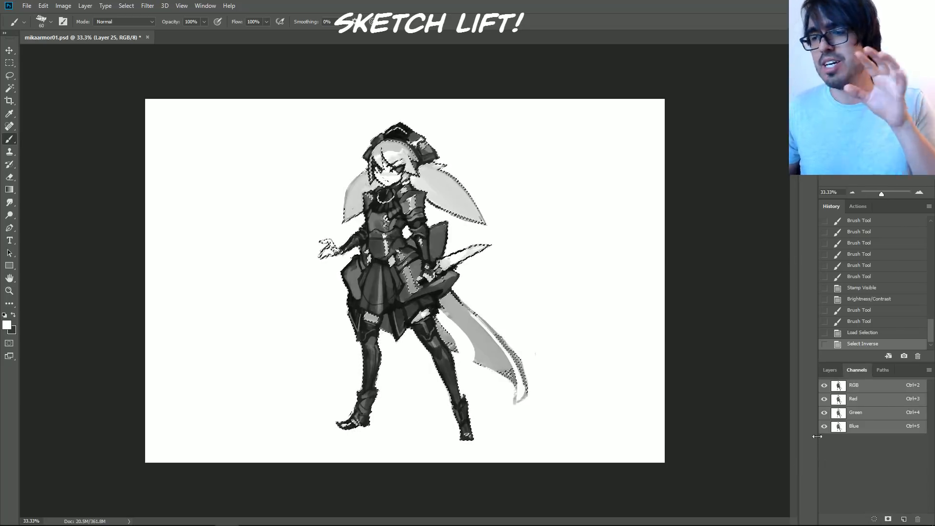
pyautogui.click(827, 372)
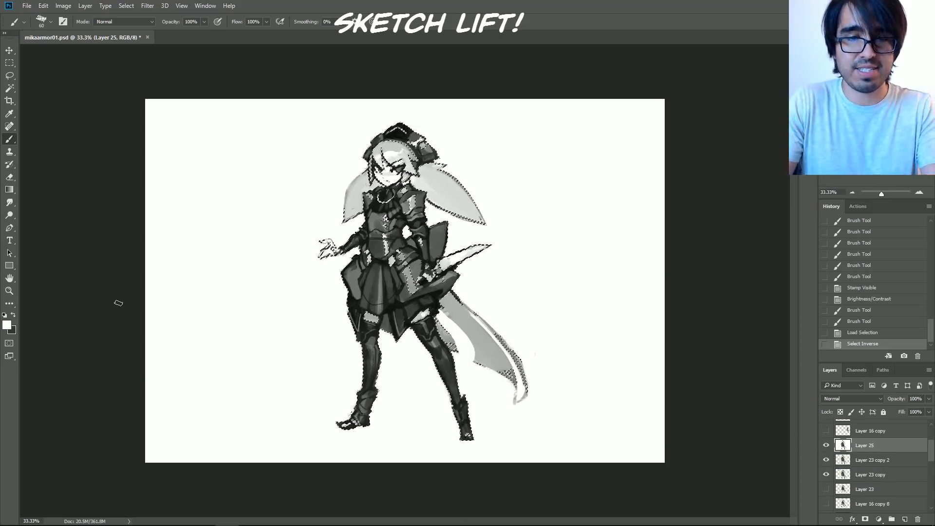
# Step: Undo a trial white fill of the sketch selection on Layer 25 and add a new empty layer above it
pyautogui.hotkey('alt', 'BackSpace')
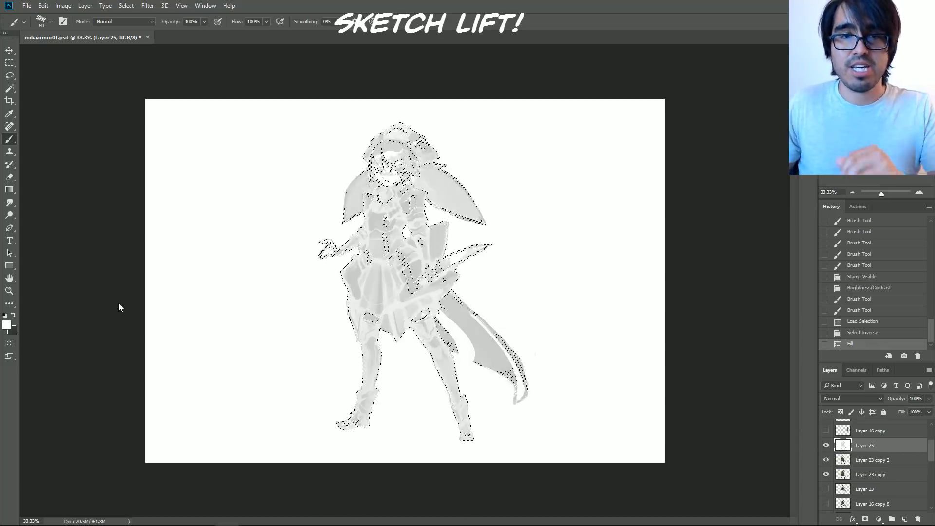
pyautogui.click(875, 332)
pyautogui.hotkey('ctrl', 'shift', 'n')
pyautogui.press('Return')
pyautogui.press('Up')
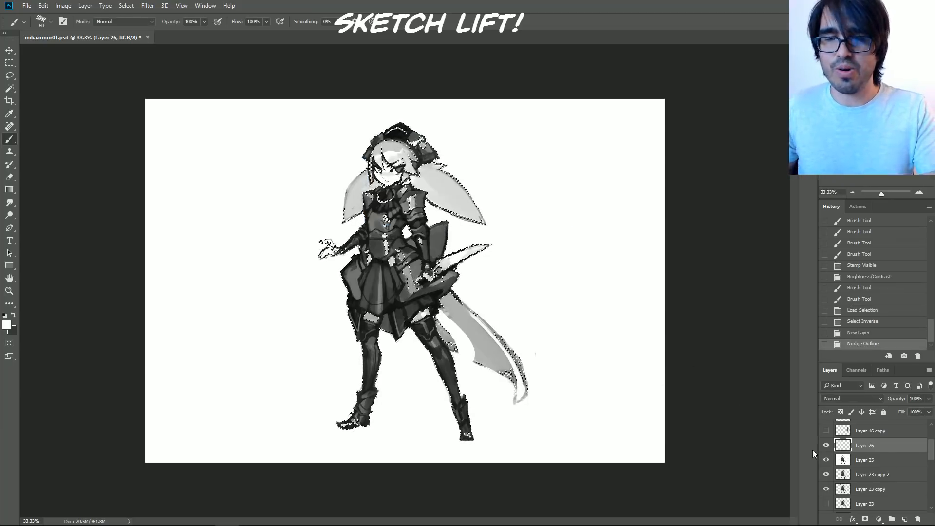
# Step: Fill the sketch selection on Layer 26 with a saturated magenta foreground color and deselect
pyautogui.click(14, 315)
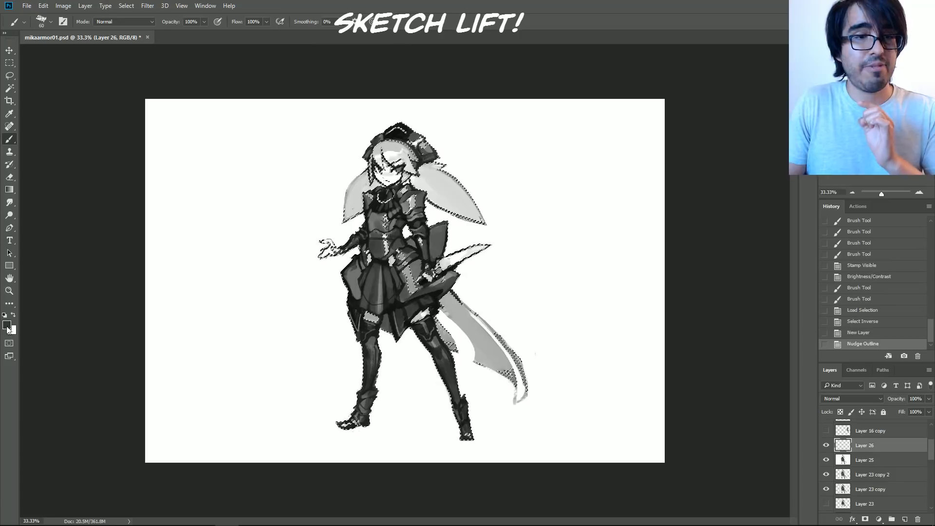
pyautogui.click(7, 326)
pyautogui.click(767, 209)
pyautogui.click(731, 218)
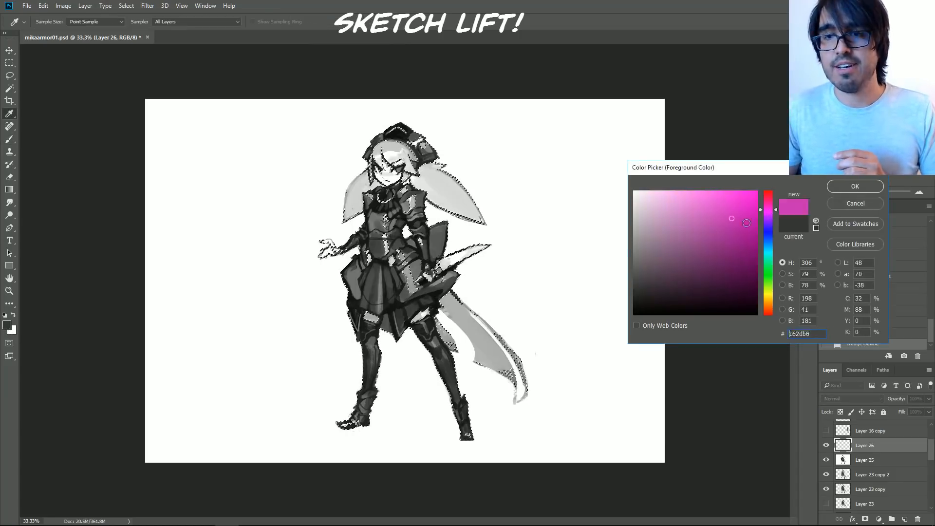
pyautogui.click(844, 187)
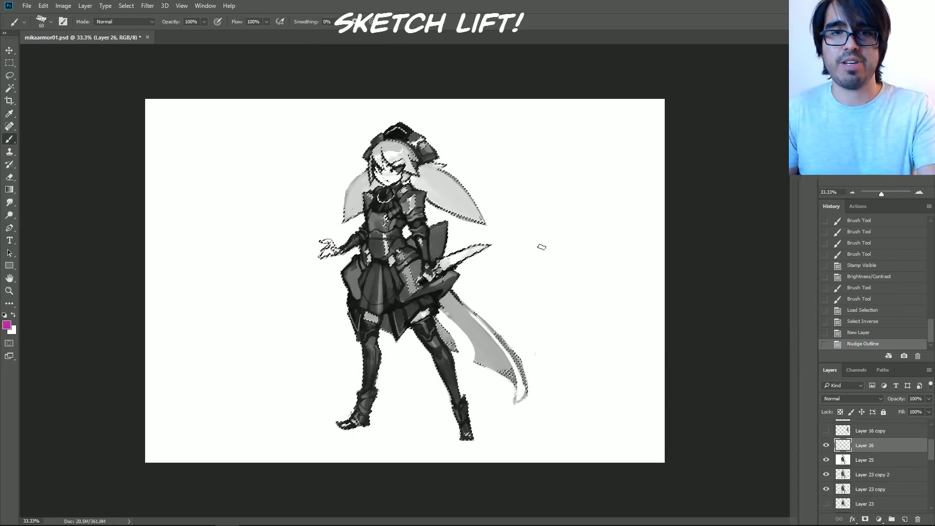
pyautogui.hotkey('alt', 'BackSpace')
pyautogui.press('l')
pyautogui.hotkey('ctrl', 'd')
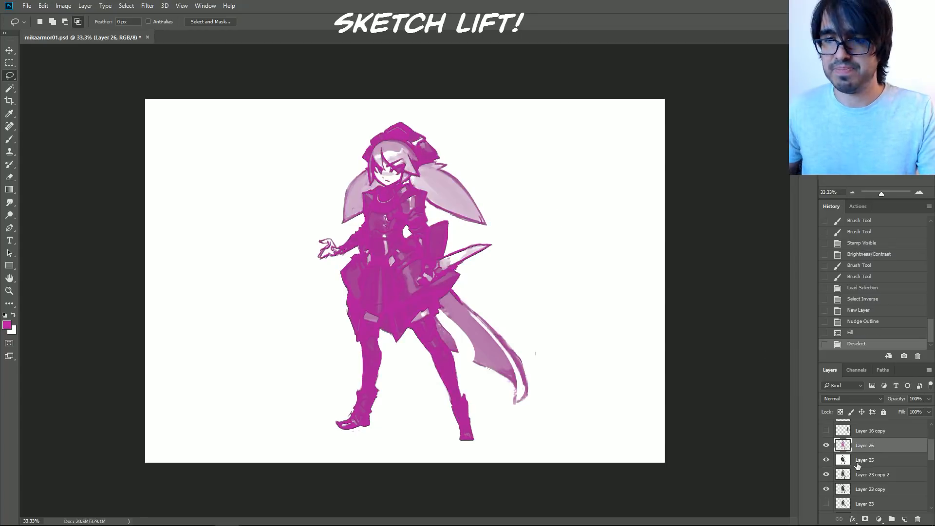
# Step: Fill all of Layer 25 with white and shift the magenta sketch on Layer 26 slightly downward
pyautogui.click(857, 462)
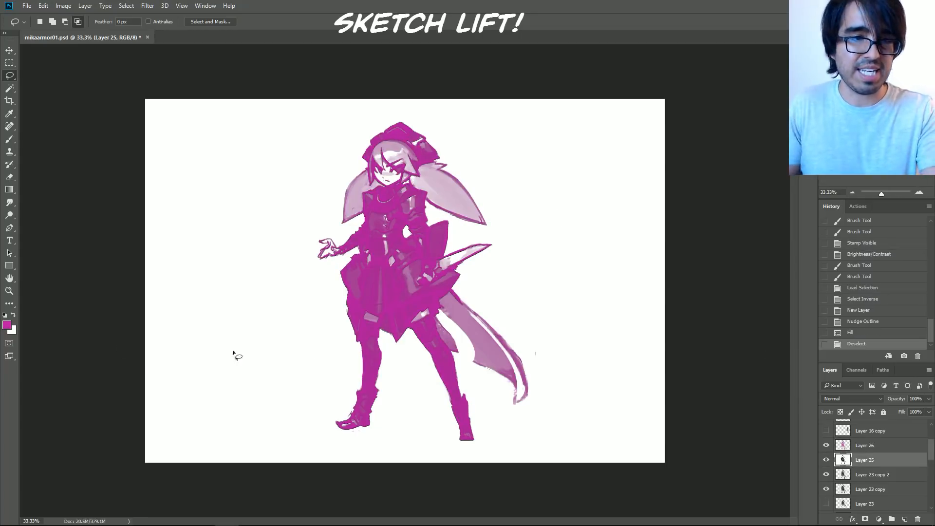
pyautogui.hotkey('alt', 'BackSpace')
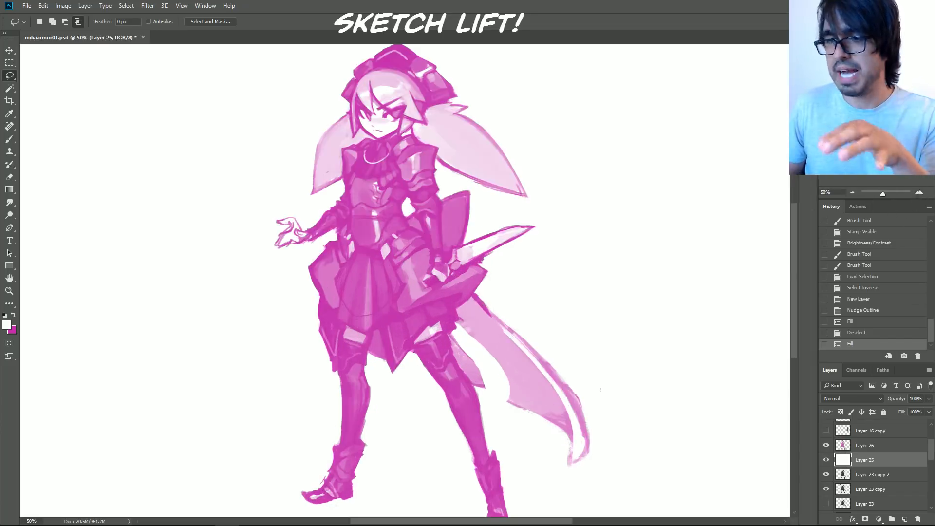
pyautogui.hotkey('ctrl', '+')
pyautogui.click(857, 446)
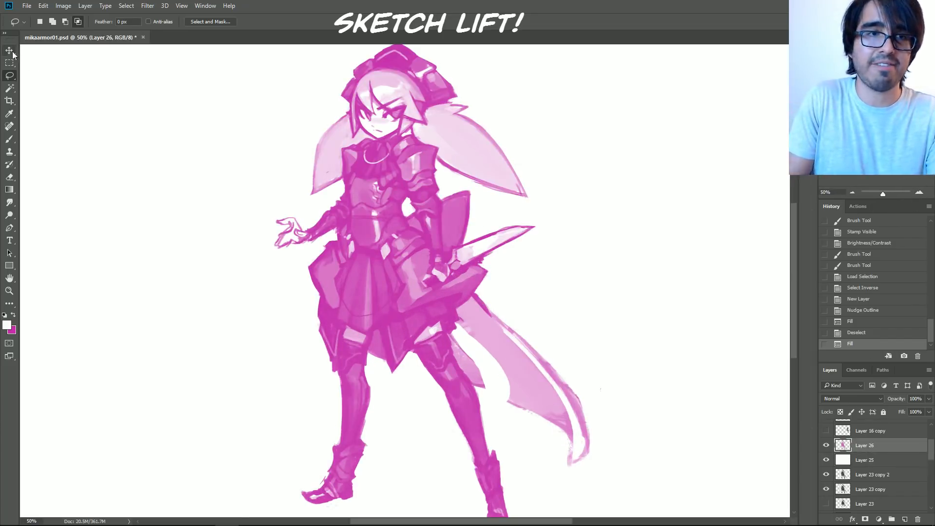
pyautogui.press('v')
pyautogui.moveTo(203, 177)
pyautogui.mouseDown()
pyautogui.moveTo(404, 189)
pyautogui.moveTo(326, 157)
pyautogui.mouseUp()
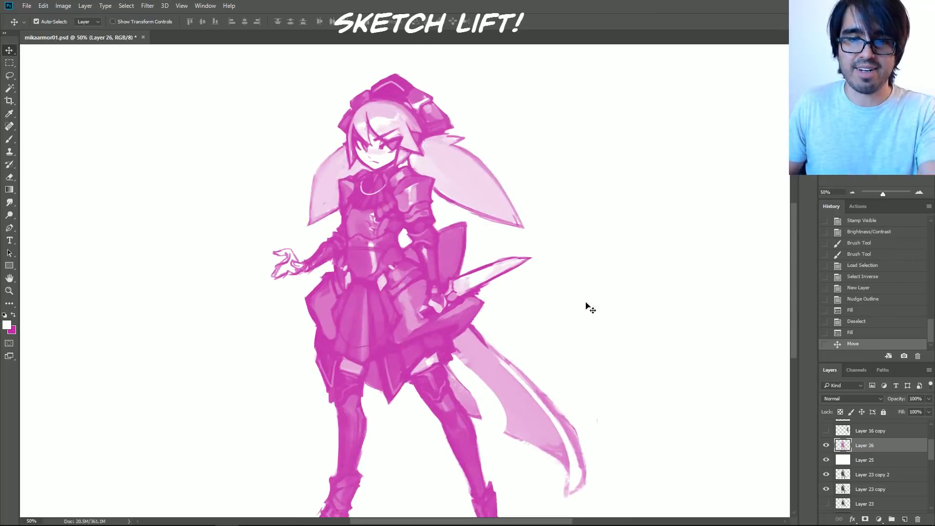
# Step: Apply Hue/Saturation to Layer 26 with hue -26, saturation -67 and strongly reduced lightness to darken the lifted sketch
pyautogui.hotkey('ctrl', 'u')
pyautogui.moveTo(575, 171); pyautogui.dragTo(561, 169)
pyautogui.moveTo(574, 121)
pyautogui.mouseDown()
pyautogui.moveTo(555, 122)
pyautogui.moveTo(563, 127)
pyautogui.moveTo(540, 167)
pyautogui.mouseUp()
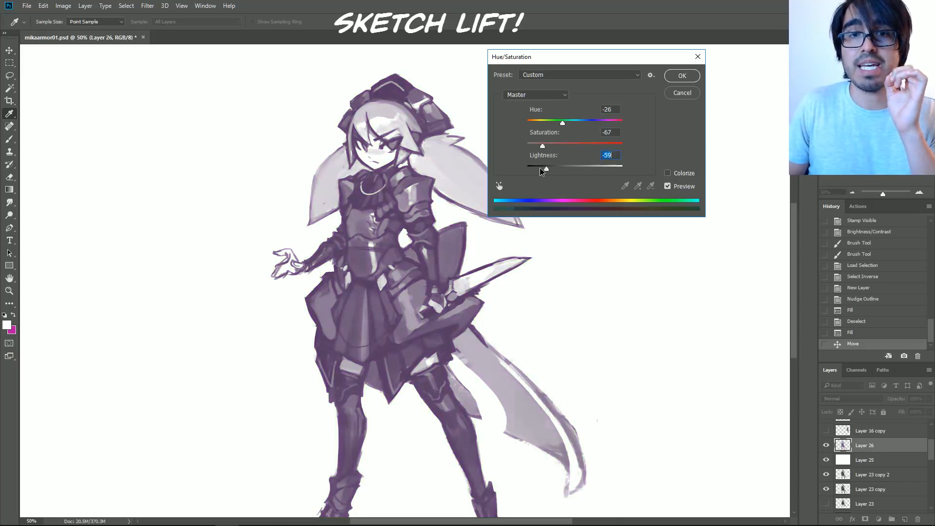
pyautogui.click(681, 75)
# Step: Add a new empty layer between the white Layer 25 and the sketch on Layer 26 for painting with the Brush
pyautogui.hotkey('alt', '[')
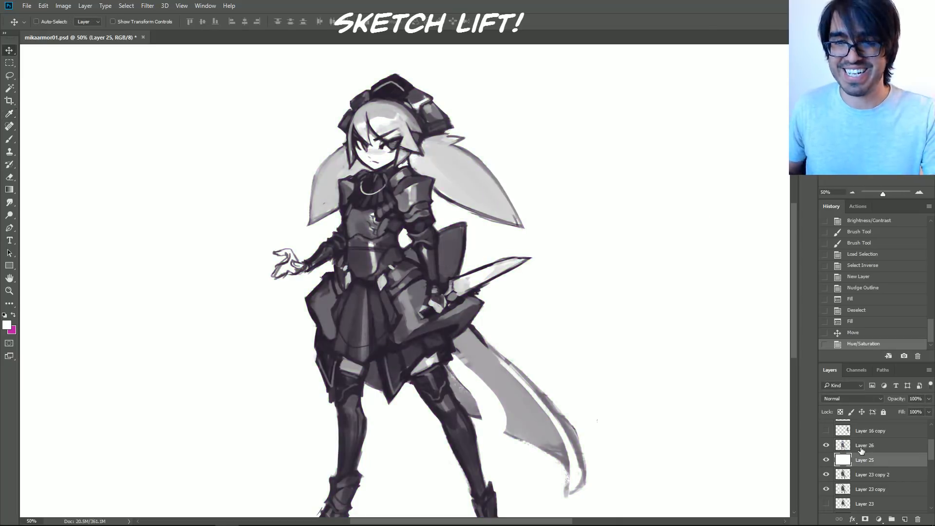
pyautogui.hotkey('ctrl', 'shift', 'alt', 'n')
pyautogui.press('b')
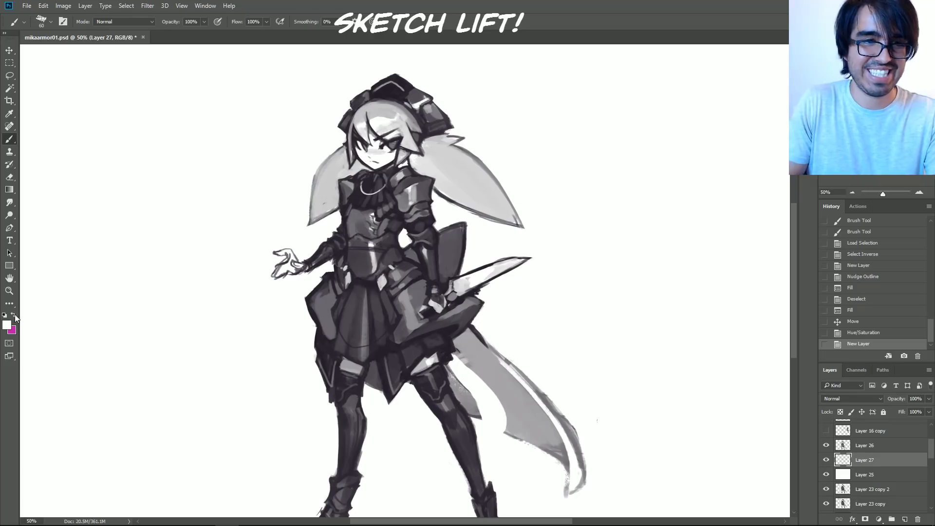
# Step: Try a broad magenta stroke behind the character on Layer 27 at brush size 250, and undo it
pyautogui.press(']')
pyautogui.press(']')
pyautogui.press(']')
pyautogui.press(']')
pyautogui.press(']')
pyautogui.press(']')
pyautogui.press(']')
pyautogui.press(']')
pyautogui.moveTo(384, 138)
pyautogui.mouseDown()
pyautogui.moveTo(358, 183)
pyautogui.moveTo(455, 175)
pyautogui.moveTo(415, 152)
pyautogui.moveTo(402, 157)
pyautogui.moveTo(415, 284)
pyautogui.moveTo(391, 272)
pyautogui.moveTo(417, 282)
pyautogui.moveTo(361, 283)
pyautogui.moveTo(447, 385)
pyautogui.mouseUp()
pyautogui.hotkey('ctrl', 'z')
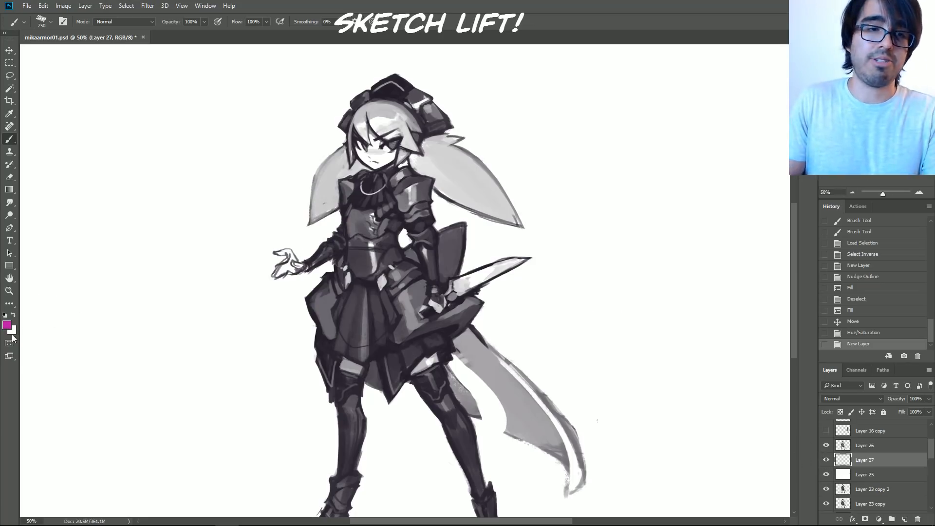
# Step: Move the sketch on Layer 26 up so the feet clear the canvas's lower edge, and reselect Layer 27
pyautogui.click(852, 193)
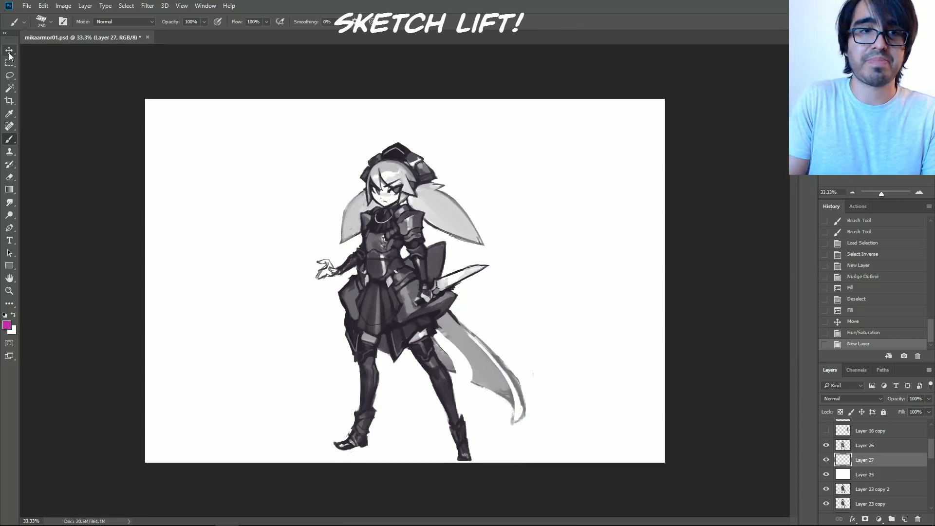
pyautogui.click(865, 446)
pyautogui.click(10, 50)
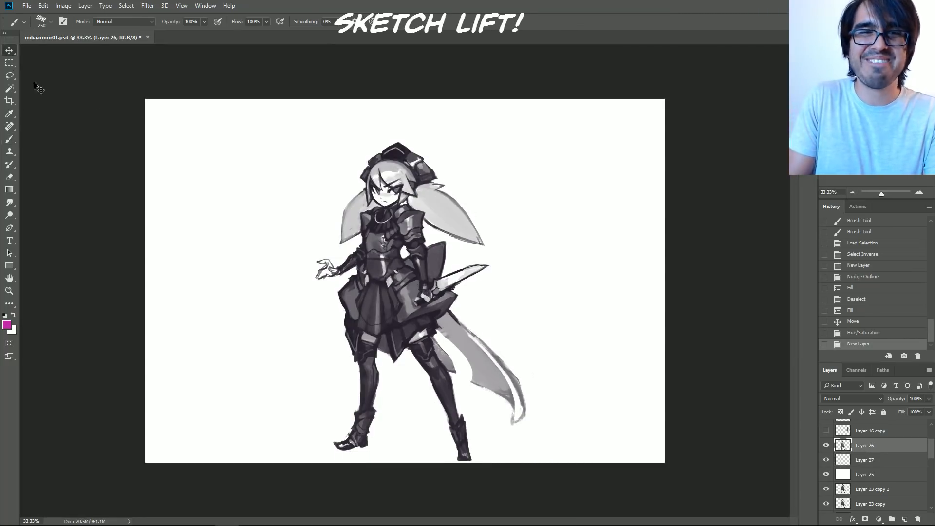
pyautogui.moveTo(428, 271); pyautogui.dragTo(438, 249)
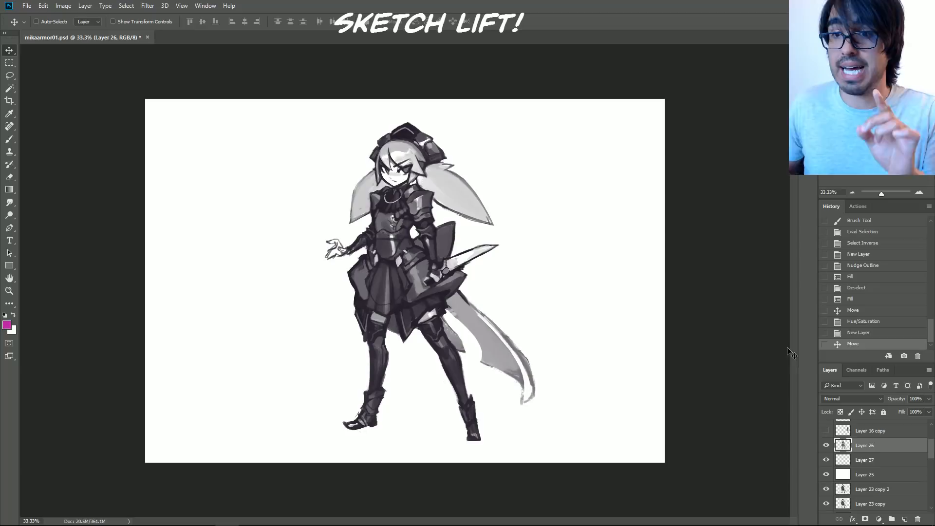
pyautogui.click(861, 460)
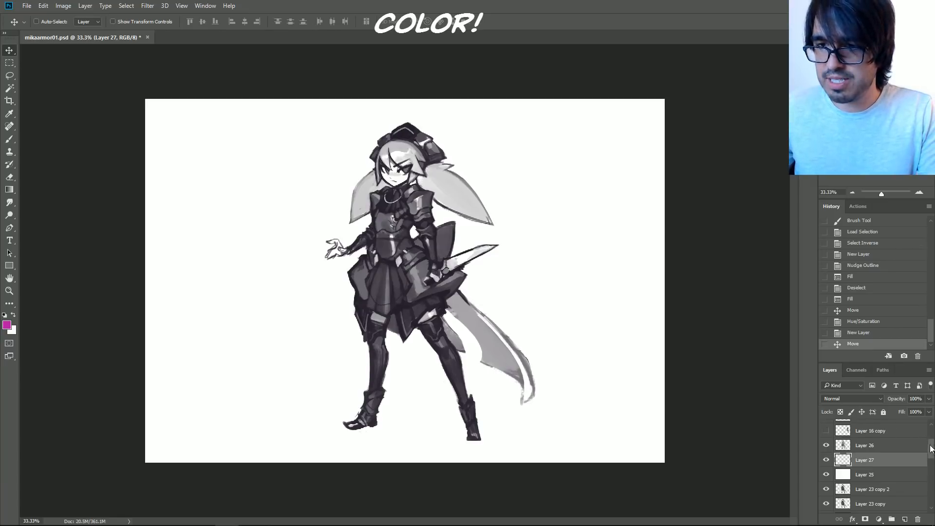
# Step: Delete rectangular areas on both sides of the white Layer 25 to uncover the reference images, and deselect
pyautogui.scroll(3, 864, 441)
pyautogui.scroll(-5, 840, 457)
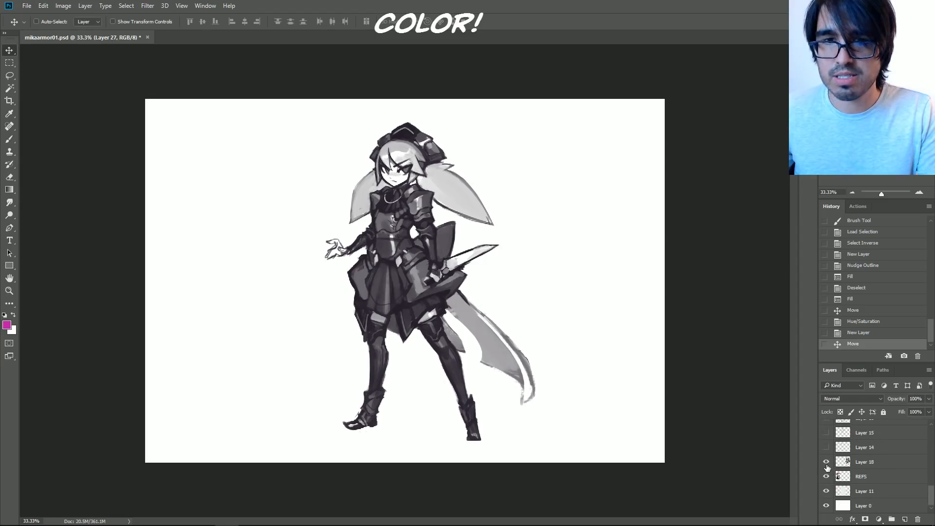
pyautogui.scroll(5, 832, 471)
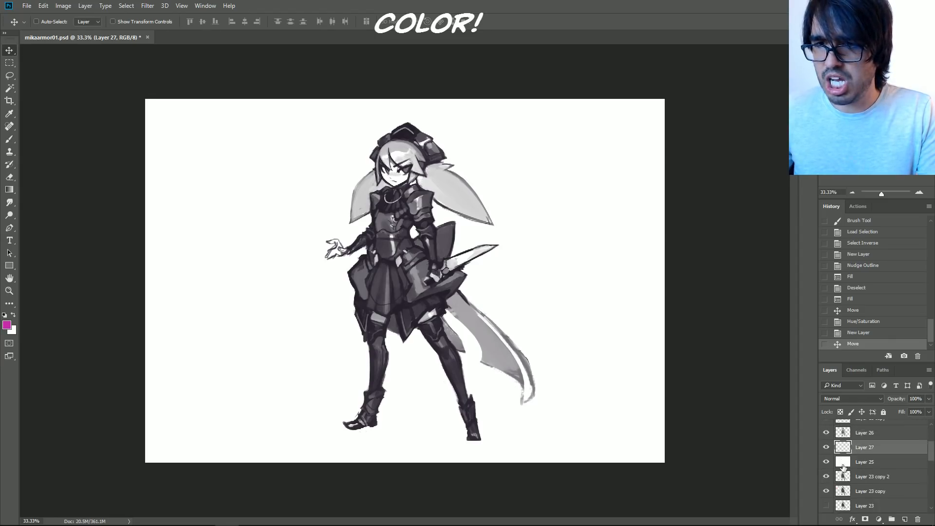
pyautogui.click(825, 463)
pyautogui.click(826, 461)
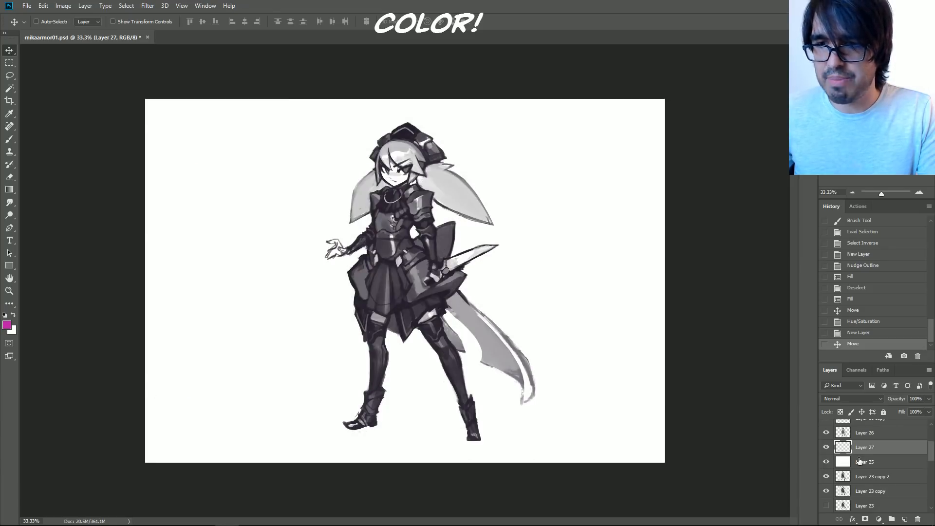
pyautogui.click(860, 462)
pyautogui.press('m')
pyautogui.moveTo(326, 59); pyautogui.dragTo(317, 54)
pyautogui.press('Delete')
pyautogui.moveTo(667, 457); pyautogui.dragTo(541, 69)
pyautogui.press('Delete')
pyautogui.hotkey('ctrl', 'd')
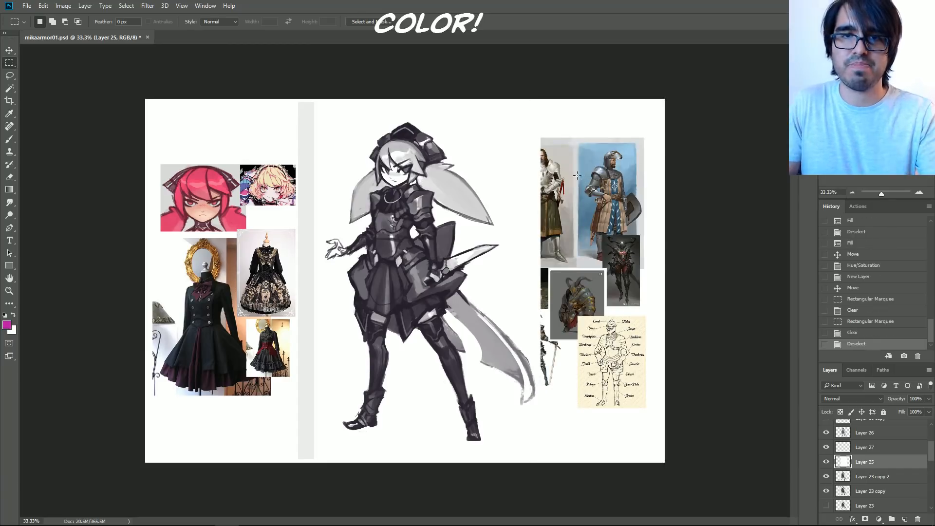
# Step: Move the sketch on Layer 26 slightly left between the references and select the empty Layer 27 beneath it
pyautogui.click(871, 434)
pyautogui.press('v')
pyautogui.moveTo(429, 242)
pyautogui.mouseDown()
pyautogui.moveTo(410, 242)
pyautogui.moveTo(419, 242)
pyautogui.mouseUp()
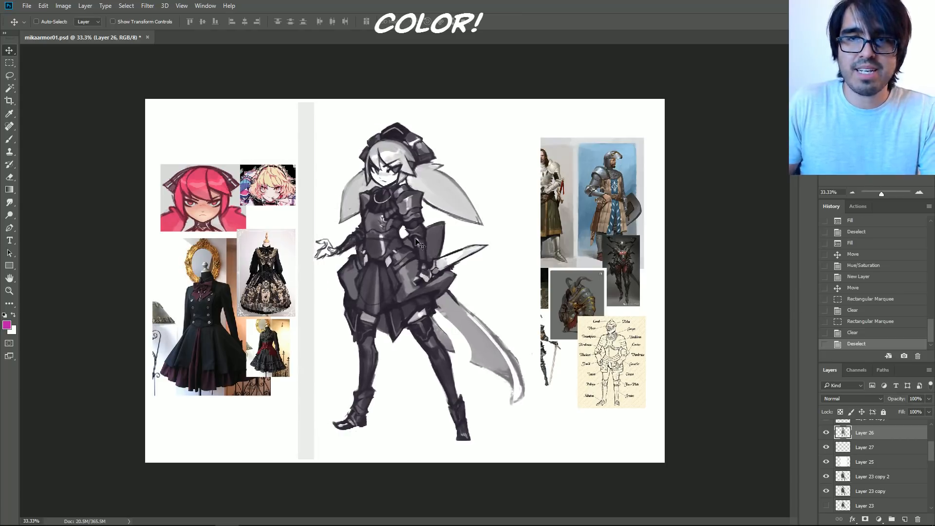
pyautogui.hotkey('ctrl', '+')
pyautogui.moveTo(930, 454); pyautogui.dragTo(930, 450)
pyautogui.doubleClick(876, 467)
pyautogui.press('Return')
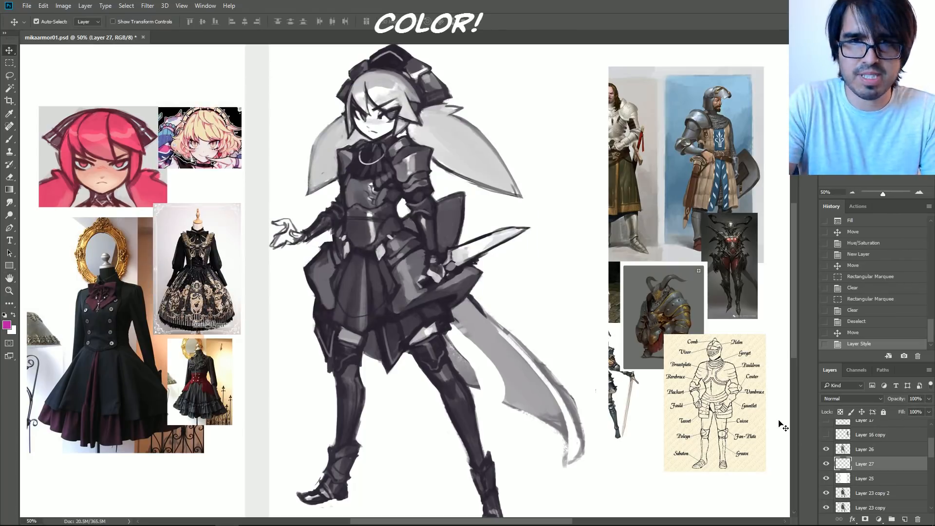
# Step: Try muted purple #786892 on the breastplate and shoulder armor on Layer 27 with progressively smaller brushes
pyautogui.hotkey('ctrl', 'shift', 'alt', 'n')
pyautogui.press('Delete')
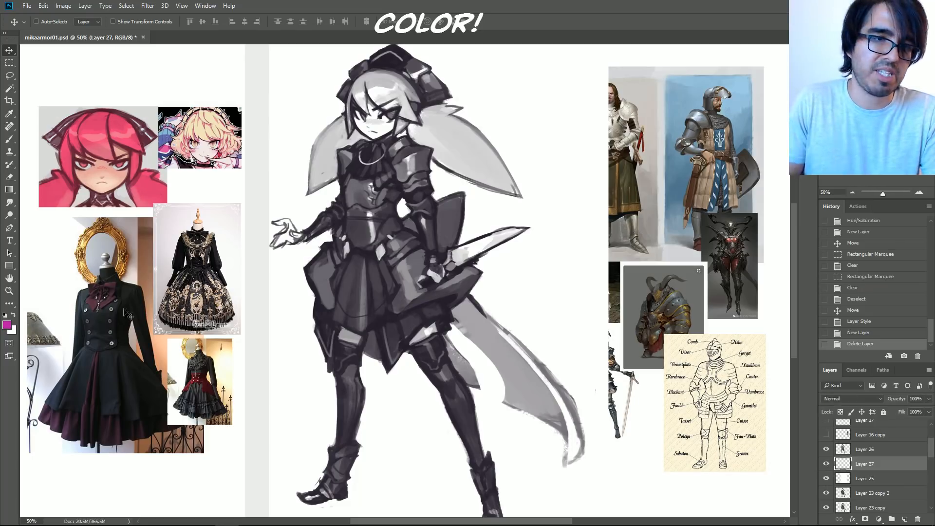
pyautogui.click(8, 325)
pyautogui.moveTo(719, 233)
pyautogui.mouseDown()
pyautogui.moveTo(706, 227)
pyautogui.moveTo(669, 244)
pyautogui.mouseUp()
pyautogui.click(762, 224)
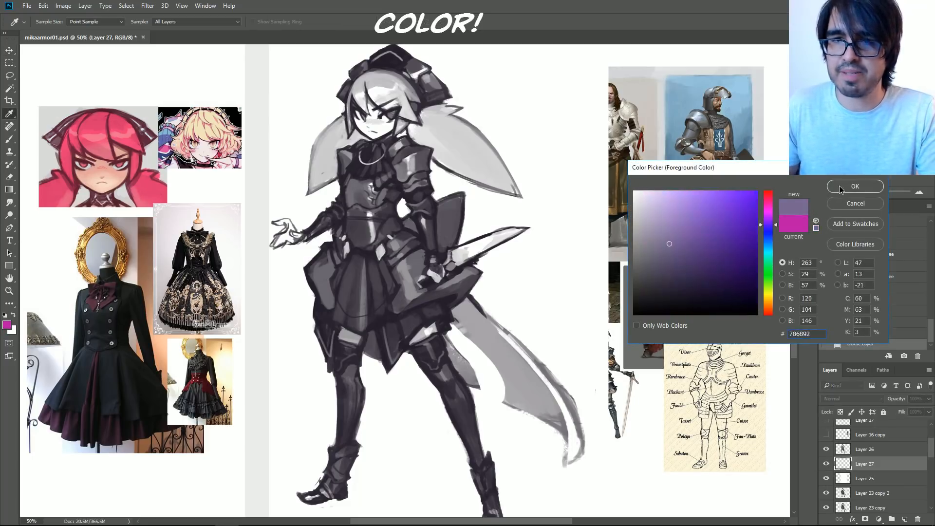
pyautogui.click(839, 188)
pyautogui.press('b')
pyautogui.moveTo(363, 190)
pyautogui.mouseDown()
pyautogui.moveTo(372, 236)
pyautogui.moveTo(375, 224)
pyautogui.moveTo(358, 239)
pyautogui.mouseUp()
pyautogui.press('[')
pyautogui.press('[')
pyautogui.press('[')
pyautogui.moveTo(402, 163); pyautogui.dragTo(405, 177)
# Step: Set the foreground color to a muted blue-gray and paint the breastplate, collar and shoulder armor on Layer 27
pyautogui.click(7, 325)
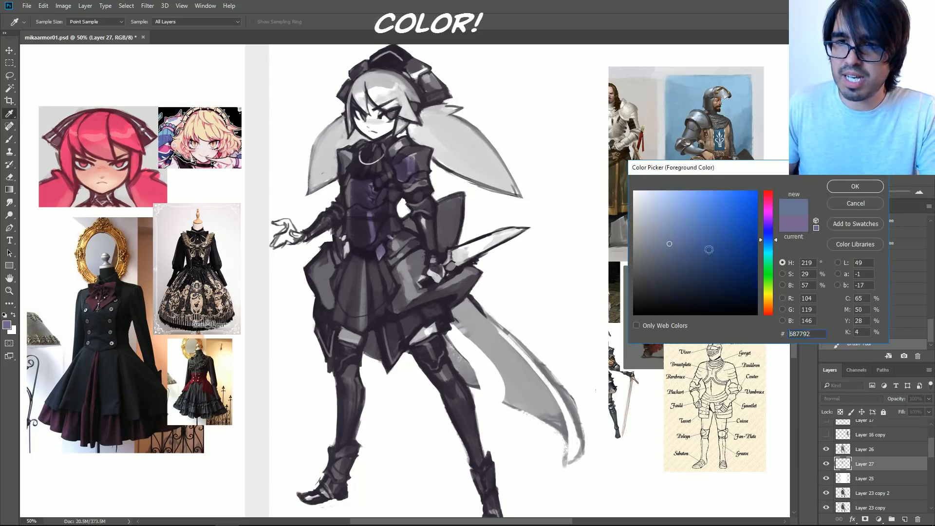
pyautogui.moveTo(660, 251); pyautogui.dragTo(658, 252)
pyautogui.click(855, 187)
pyautogui.moveTo(361, 186); pyautogui.dragTo(381, 252)
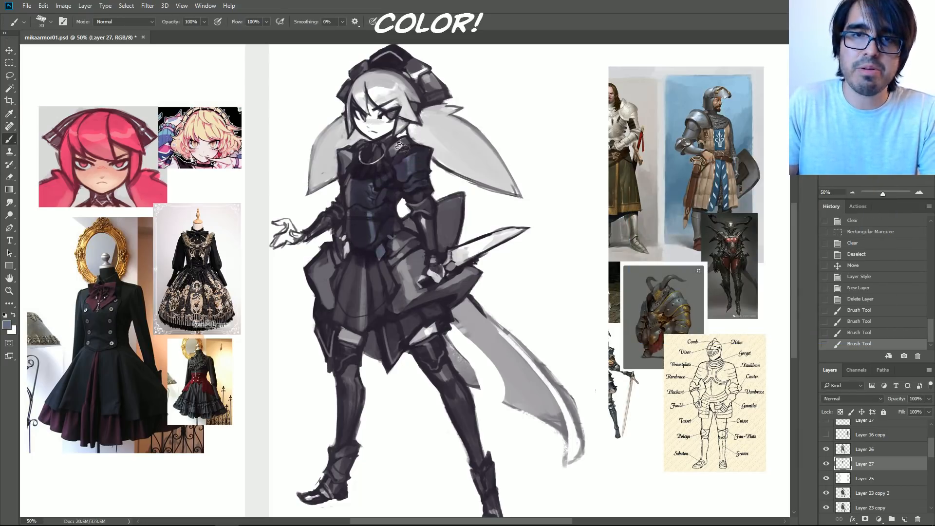
pyautogui.press('[')
pyautogui.moveTo(394, 157); pyautogui.dragTo(370, 148)
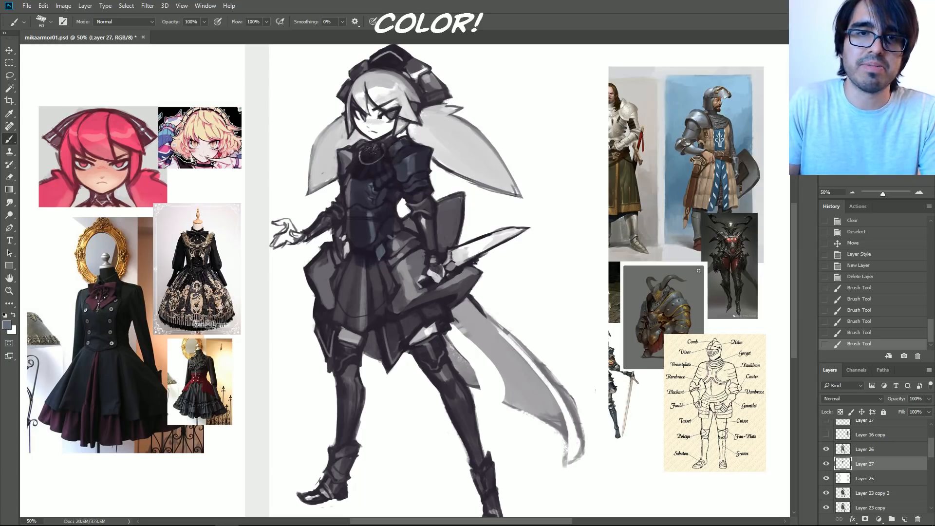
# Step: Block in the waist, skirt and hip plates with the same blue-gray on Layer 27, adjusting the brush size
pyautogui.press(']')
pyautogui.moveTo(350, 223)
pyautogui.mouseDown()
pyautogui.moveTo(342, 269)
pyautogui.moveTo(345, 236)
pyautogui.moveTo(337, 263)
pyautogui.moveTo(324, 266)
pyautogui.moveTo(328, 297)
pyautogui.moveTo(363, 260)
pyautogui.moveTo(355, 286)
pyautogui.moveTo(377, 285)
pyautogui.moveTo(358, 269)
pyautogui.moveTo(340, 299)
pyautogui.moveTo(367, 304)
pyautogui.moveTo(387, 342)
pyautogui.mouseUp()
pyautogui.press(']')
pyautogui.press(']')
pyautogui.press('[')
pyautogui.press('[')
pyautogui.moveTo(408, 285)
pyautogui.mouseDown()
pyautogui.moveTo(470, 274)
pyautogui.moveTo(448, 305)
pyautogui.moveTo(427, 309)
pyautogui.moveTo(410, 289)
pyautogui.moveTo(403, 250)
pyautogui.mouseUp()
pyautogui.press('[')
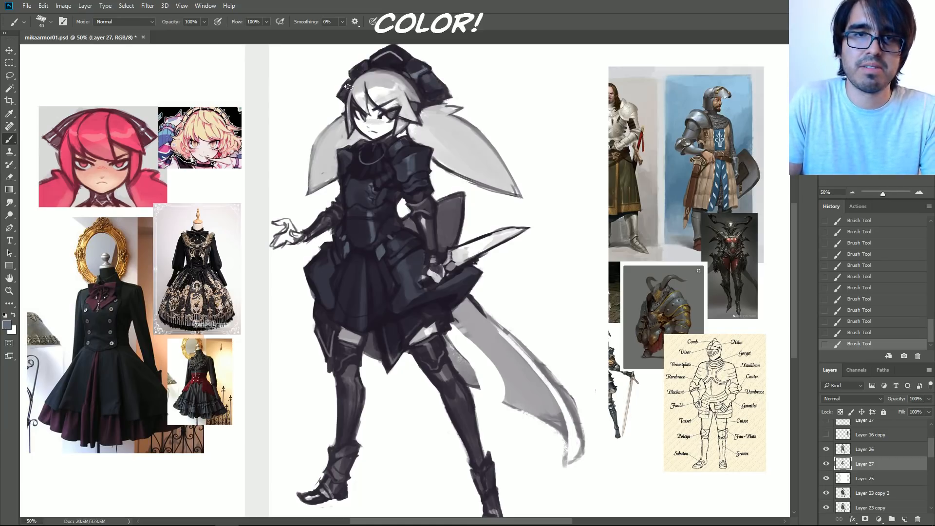
# Step: Paint both leg armors and boots blue-gray down to the feet on Layer 27
pyautogui.moveTo(452, 394)
pyautogui.mouseDown()
pyautogui.moveTo(423, 350)
pyautogui.moveTo(470, 435)
pyautogui.moveTo(473, 462)
pyautogui.mouseUp()
pyautogui.moveTo(487, 434); pyautogui.dragTo(477, 339)
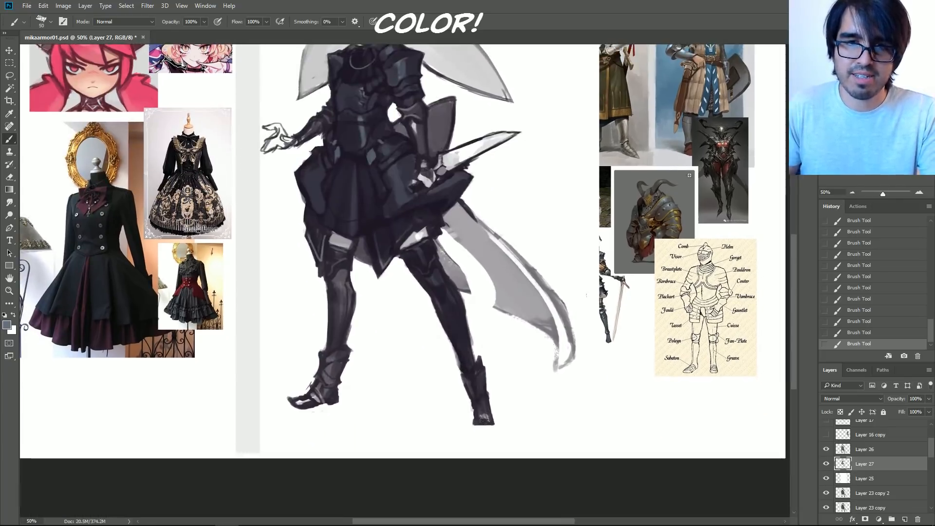
pyautogui.moveTo(346, 290)
pyautogui.mouseDown()
pyautogui.moveTo(332, 371)
pyautogui.moveTo(316, 402)
pyautogui.moveTo(296, 407)
pyautogui.moveTo(328, 352)
pyautogui.moveTo(336, 359)
pyautogui.moveTo(316, 414)
pyautogui.mouseUp()
pyautogui.moveTo(309, 357)
pyautogui.mouseDown()
pyautogui.moveTo(316, 342)
pyautogui.moveTo(316, 367)
pyautogui.mouseUp()
pyautogui.moveTo(343, 372); pyautogui.dragTo(346, 395)
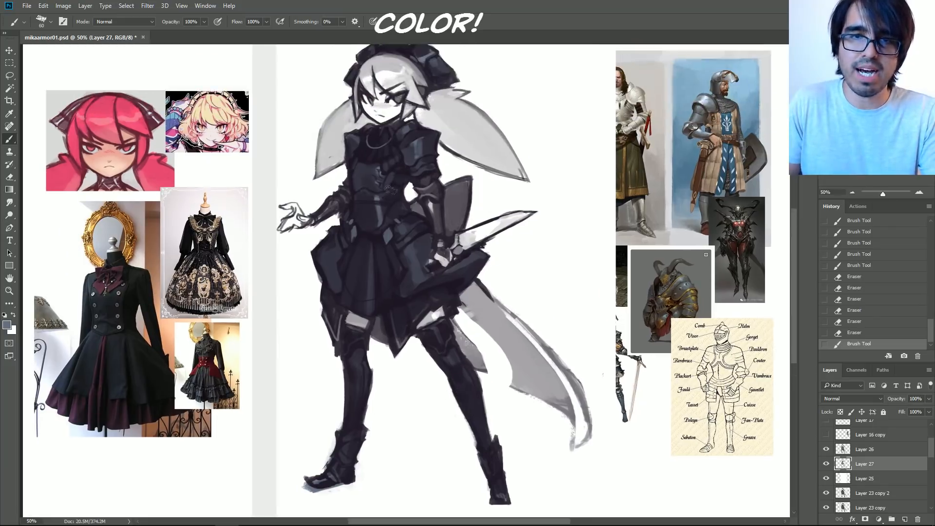
# Step: Fill the armor on both arms with blue-gray, from the sword arm to the open hand's forearm
pyautogui.moveTo(433, 201); pyautogui.dragTo(440, 235)
pyautogui.press('[')
pyautogui.moveTo(423, 187); pyautogui.dragTo(437, 195)
pyautogui.moveTo(429, 193); pyautogui.dragTo(439, 196)
pyautogui.press(']')
pyautogui.press(']')
pyautogui.moveTo(345, 194)
pyautogui.mouseDown()
pyautogui.moveTo(312, 218)
pyautogui.moveTo(326, 207)
pyautogui.mouseUp()
pyautogui.moveTo(338, 206)
pyautogui.mouseDown()
pyautogui.moveTo(367, 189)
pyautogui.moveTo(354, 226)
pyautogui.moveTo(320, 200)
pyautogui.moveTo(325, 180)
pyautogui.moveTo(328, 215)
pyautogui.mouseUp()
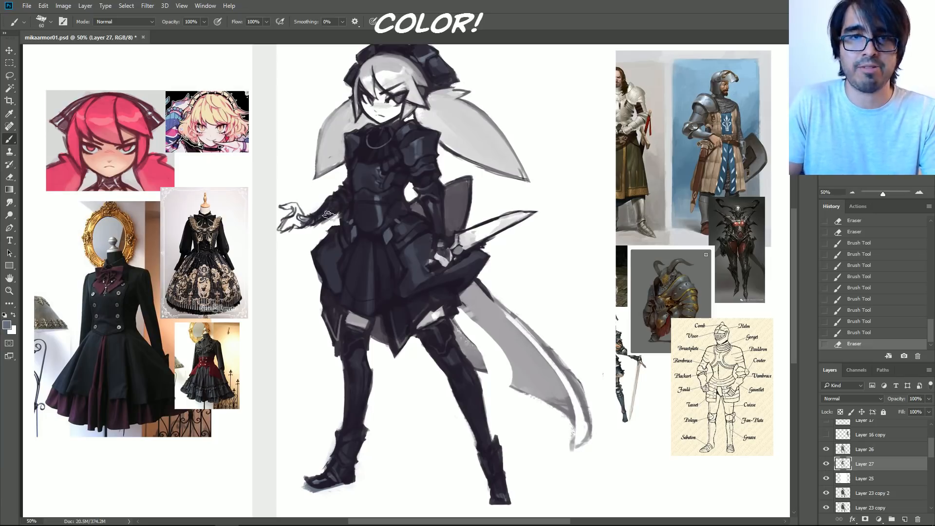
# Step: Create Layer 28 above the armor color and block in the face with salmon skin tone #e28f84
pyautogui.click(10, 325)
pyautogui.moveTo(776, 300); pyautogui.dragTo(774, 312)
pyautogui.click(686, 207)
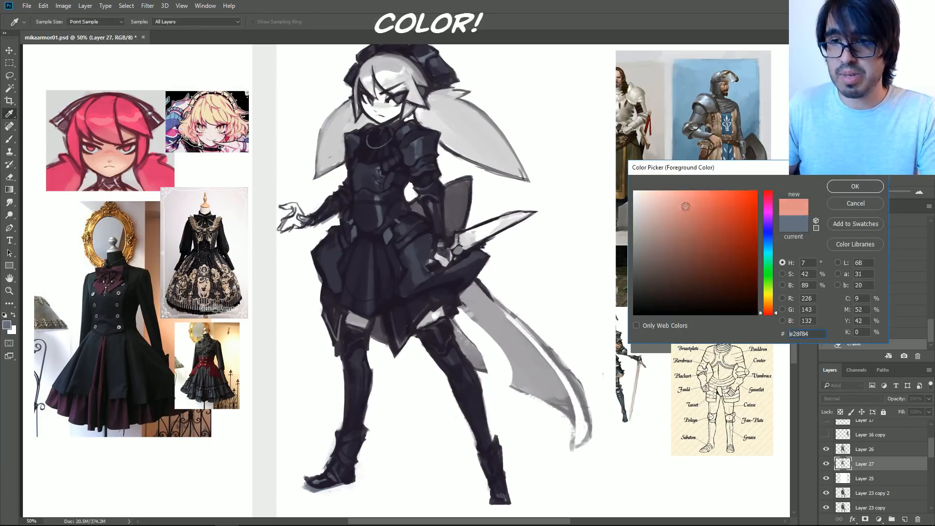
pyautogui.click(855, 186)
pyautogui.press('b')
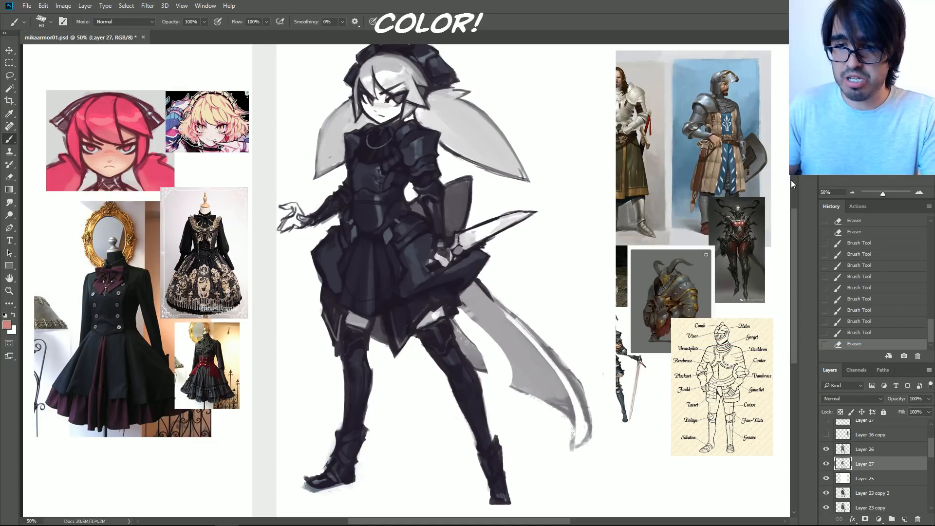
pyautogui.hotkey('ctrl', 'shift', 'n')
pyautogui.press('Return')
pyautogui.moveTo(376, 118)
pyautogui.mouseDown()
pyautogui.moveTo(378, 100)
pyautogui.moveTo(383, 115)
pyautogui.mouseUp()
pyautogui.press(']')
pyautogui.moveTo(387, 117); pyautogui.dragTo(386, 92)
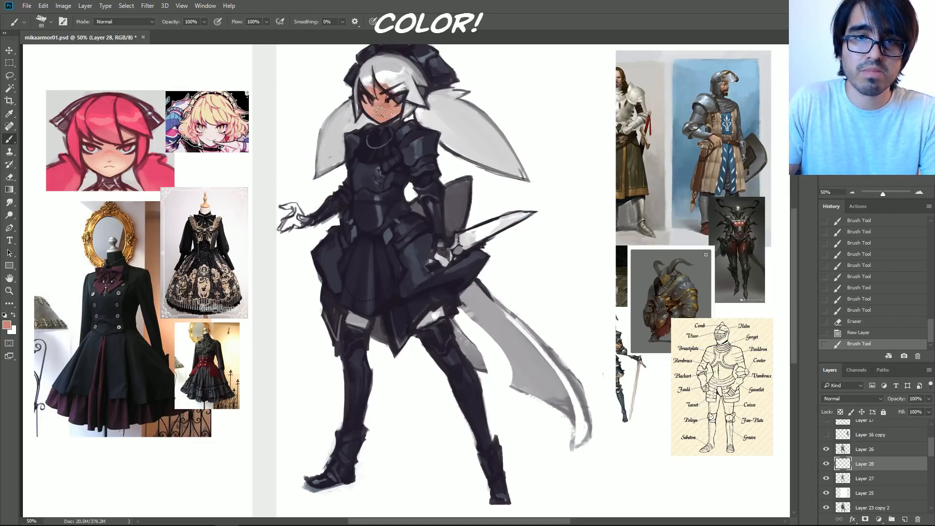
# Step: Change the skin color to the brighter #eb8c7f and repaint the face on Layer 28
pyautogui.click(7, 325)
pyautogui.click(855, 186)
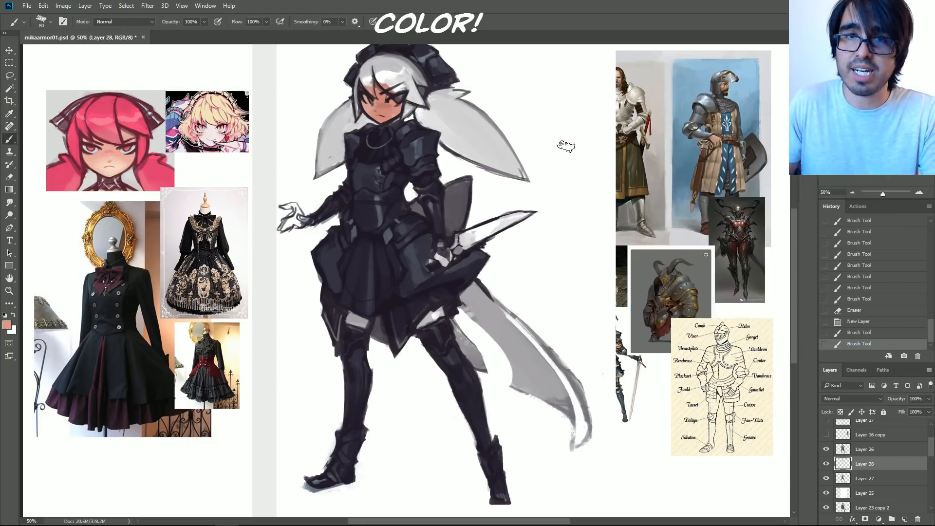
pyautogui.moveTo(394, 98)
pyautogui.mouseDown()
pyautogui.moveTo(400, 79)
pyautogui.moveTo(405, 104)
pyautogui.mouseUp()
# Step: Paint both hands and the exposed thighs with the skin color on Layer 28 using smaller brushes
pyautogui.press('[')
pyautogui.press('[')
pyautogui.moveTo(444, 258); pyautogui.dragTo(446, 255)
pyautogui.press('[')
pyautogui.moveTo(296, 222)
pyautogui.mouseDown()
pyautogui.moveTo(287, 227)
pyautogui.moveTo(300, 212)
pyautogui.moveTo(283, 207)
pyautogui.mouseUp()
pyautogui.press('[')
pyautogui.press('[')
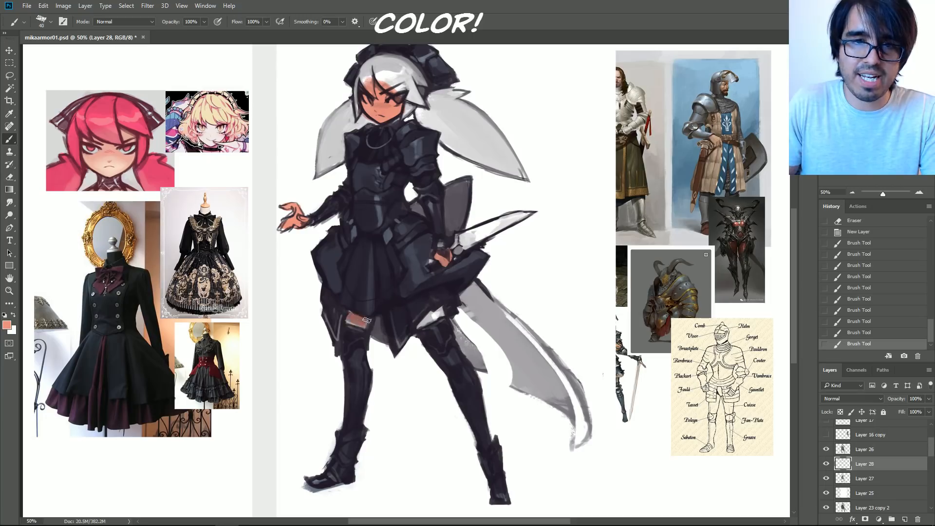
pyautogui.moveTo(356, 322); pyautogui.dragTo(360, 333)
pyautogui.press(']')
pyautogui.press(']')
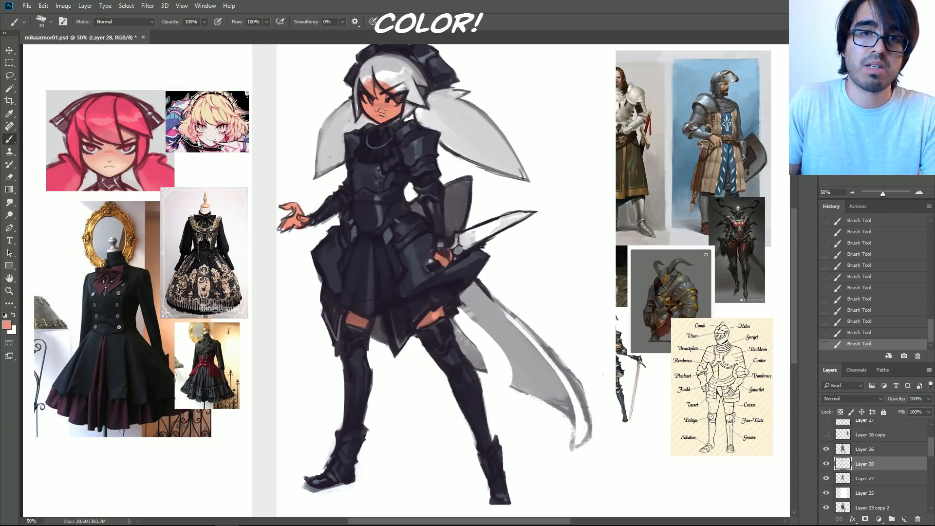
# Step: Set the foreground color to pink #fa5c85 and create Layer 29 above the skin layer
pyautogui.click(7, 325)
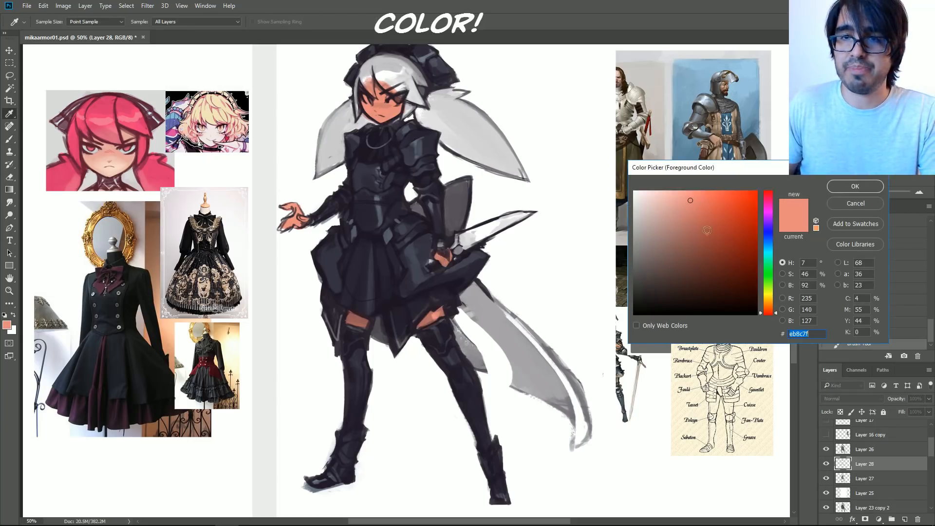
pyautogui.moveTo(770, 205); pyautogui.dragTo(769, 196)
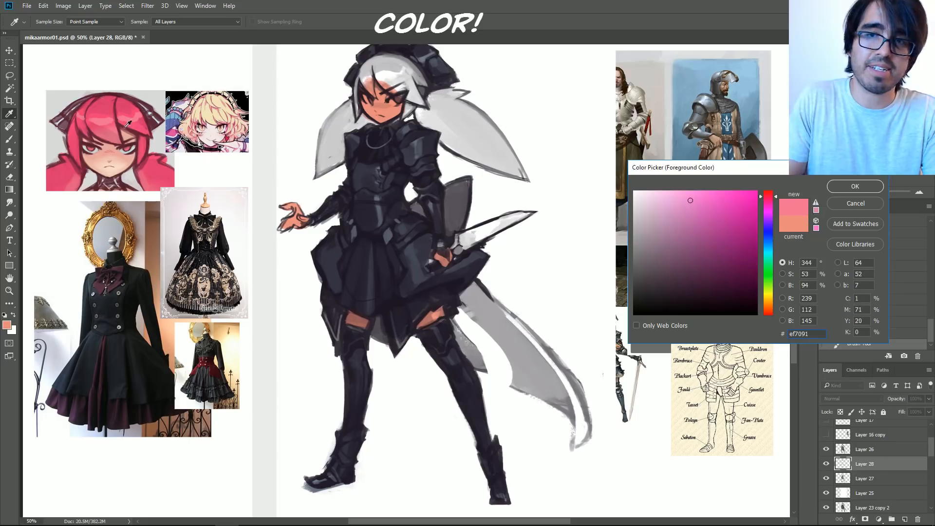
pyautogui.moveTo(699, 198); pyautogui.dragTo(718, 201)
pyautogui.click(721, 193)
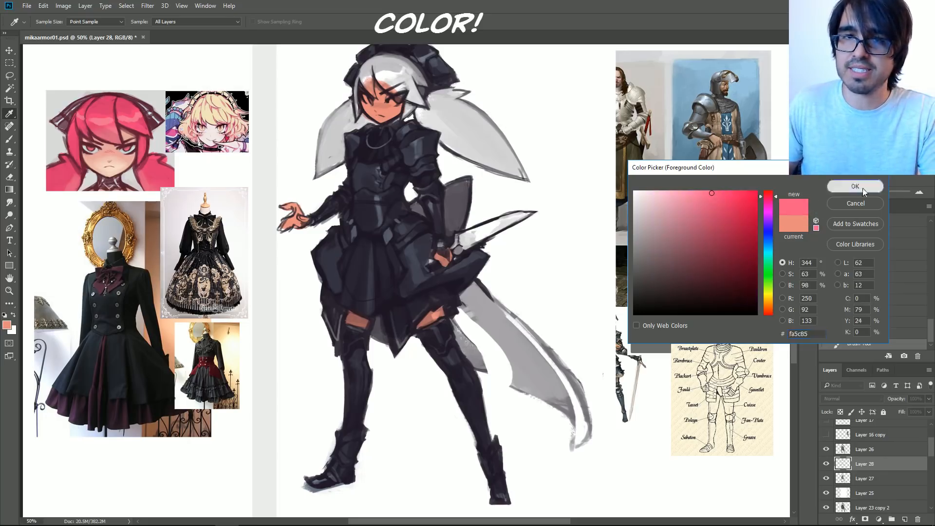
pyautogui.click(861, 187)
pyautogui.press('b')
pyautogui.hotkey('ctrl', 'shift', 'n')
pyautogui.press('Return')
# Step: Block in the bangs, crown hair and sword-side ponytail with pink on Layer 29, varying the brush size
pyautogui.press(']')
pyautogui.press(']')
pyautogui.press(']')
pyautogui.press(']')
pyautogui.moveTo(417, 108)
pyautogui.mouseDown()
pyautogui.moveTo(471, 130)
pyautogui.moveTo(473, 149)
pyautogui.moveTo(518, 173)
pyautogui.moveTo(468, 138)
pyautogui.moveTo(505, 163)
pyautogui.moveTo(445, 103)
pyautogui.moveTo(432, 112)
pyautogui.moveTo(452, 116)
pyautogui.moveTo(445, 110)
pyautogui.moveTo(448, 130)
pyautogui.moveTo(442, 97)
pyautogui.moveTo(414, 87)
pyautogui.moveTo(409, 111)
pyautogui.moveTo(406, 84)
pyautogui.moveTo(375, 73)
pyautogui.mouseUp()
pyautogui.press(']')
pyautogui.press(']')
pyautogui.press(']')
pyautogui.press('[')
pyautogui.press('[')
pyautogui.press('[')
pyautogui.press('[')
pyautogui.press('[')
pyautogui.press(']')
pyautogui.press(']')
pyautogui.press(']')
pyautogui.press(']')
pyautogui.moveTo(377, 72)
pyautogui.mouseDown()
pyautogui.moveTo(397, 92)
pyautogui.moveTo(421, 85)
pyautogui.moveTo(392, 59)
pyautogui.moveTo(373, 77)
pyautogui.mouseUp()
pyautogui.press('[')
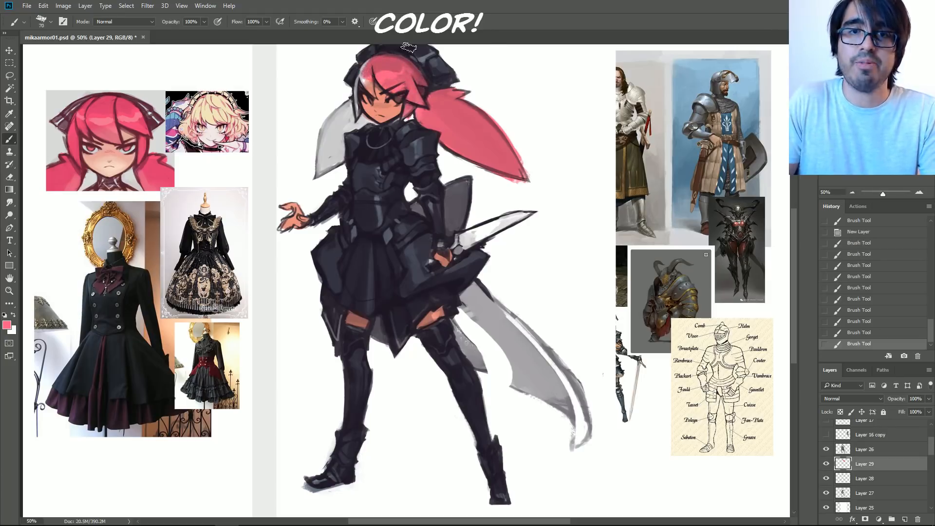
# Step: Zoom to 100% and fill the ponytail above the open hand with pink, undoing one stray stroke
pyautogui.click(919, 191)
pyautogui.click(919, 192)
pyautogui.moveTo(528, 142); pyautogui.dragTo(620, 393)
pyautogui.press('[')
pyautogui.press('[')
pyautogui.press('[')
pyautogui.moveTo(379, 192)
pyautogui.mouseDown()
pyautogui.moveTo(342, 248)
pyautogui.moveTo(345, 285)
pyautogui.moveTo(358, 263)
pyautogui.mouseUp()
pyautogui.press(']')
pyautogui.press(']')
pyautogui.moveTo(328, 146)
pyautogui.mouseDown()
pyautogui.moveTo(299, 238)
pyautogui.moveTo(318, 212)
pyautogui.mouseUp()
pyautogui.moveTo(345, 170)
pyautogui.mouseDown()
pyautogui.moveTo(304, 245)
pyautogui.moveTo(324, 233)
pyautogui.moveTo(303, 258)
pyautogui.mouseUp()
pyautogui.hotkey('ctrl', 'z')
pyautogui.press(']')
pyautogui.press(']')
pyautogui.moveTo(337, 200)
pyautogui.mouseDown()
pyautogui.moveTo(352, 188)
pyautogui.moveTo(311, 280)
pyautogui.moveTo(294, 209)
pyautogui.moveTo(299, 298)
pyautogui.moveTo(294, 257)
pyautogui.moveTo(329, 190)
pyautogui.moveTo(318, 202)
pyautogui.moveTo(322, 146)
pyautogui.mouseUp()
# Step: Finish the open-hand-side ponytail's lower tip and inner edge in pink with a smaller brush
pyautogui.press('[')
pyautogui.press('[')
pyautogui.press('[')
pyautogui.press('[')
pyautogui.moveTo(325, 272)
pyautogui.mouseDown()
pyautogui.moveTo(321, 315)
pyautogui.moveTo(342, 301)
pyautogui.moveTo(364, 260)
pyautogui.moveTo(342, 312)
pyautogui.moveTo(330, 308)
pyautogui.mouseUp()
pyautogui.press('[')
pyautogui.press(']')
pyautogui.moveTo(366, 255)
pyautogui.mouseDown()
pyautogui.moveTo(380, 221)
pyautogui.moveTo(377, 234)
pyautogui.moveTo(418, 205)
pyautogui.moveTo(396, 221)
pyautogui.moveTo(389, 181)
pyautogui.moveTo(386, 200)
pyautogui.moveTo(395, 193)
pyautogui.moveTo(382, 187)
pyautogui.moveTo(359, 207)
pyautogui.moveTo(393, 144)
pyautogui.moveTo(392, 163)
pyautogui.mouseUp()
# Step: Fill the remaining uncolored gaps in the side locks, bangs and crown hair with pink on Layer 29
pyautogui.moveTo(411, 133); pyautogui.dragTo(411, 128)
pyautogui.moveTo(410, 129)
pyautogui.mouseDown()
pyautogui.moveTo(432, 155)
pyautogui.moveTo(421, 125)
pyautogui.mouseUp()
pyautogui.press(']')
pyautogui.press(']')
pyautogui.press(']')
pyautogui.moveTo(414, 103); pyautogui.dragTo(409, 119)
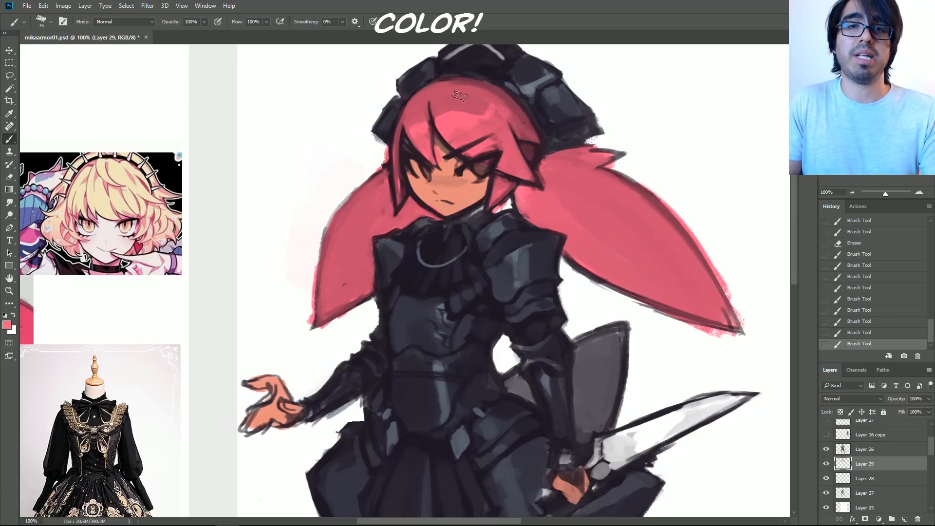
pyautogui.moveTo(428, 92); pyautogui.dragTo(427, 113)
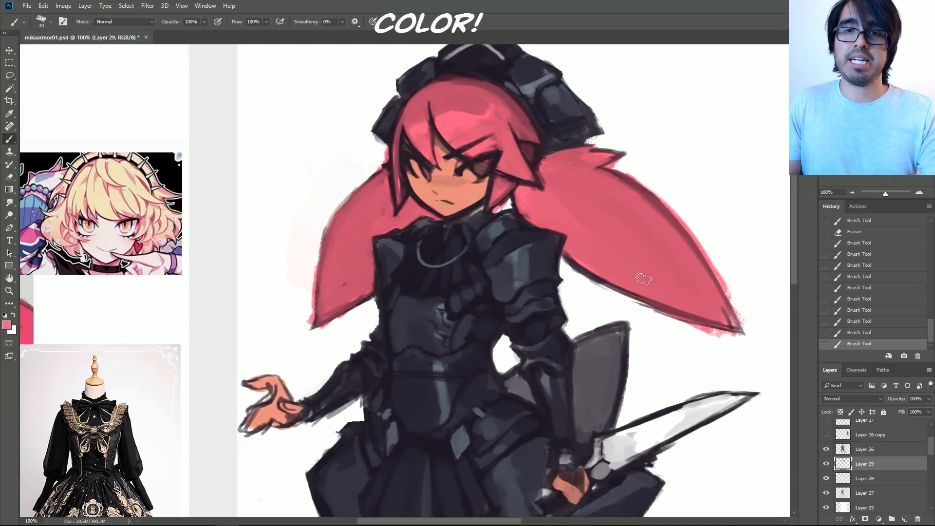
# Step: Select the sketch on Layer 26, toggle its visibility to check the lines, and lock its transparent pixels
pyautogui.click(866, 448)
pyautogui.click(826, 449)
pyautogui.click(826, 449)
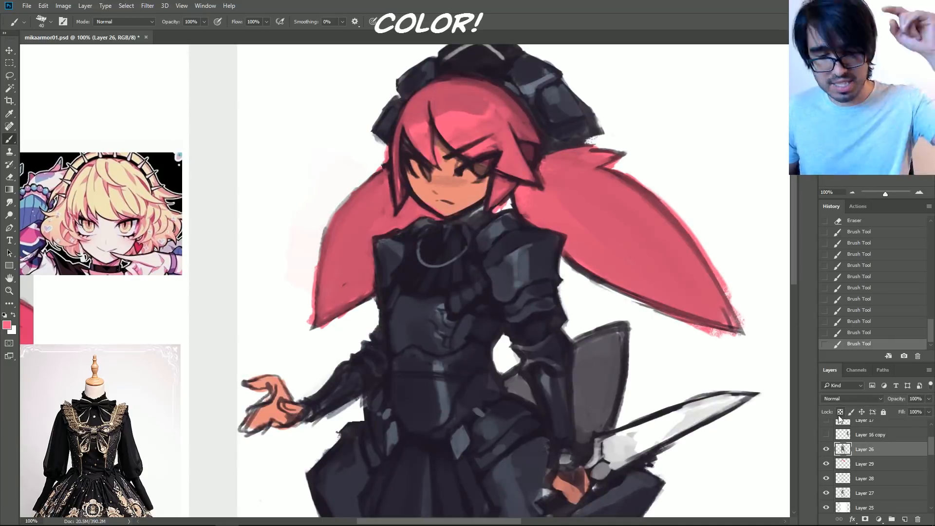
pyautogui.click(840, 413)
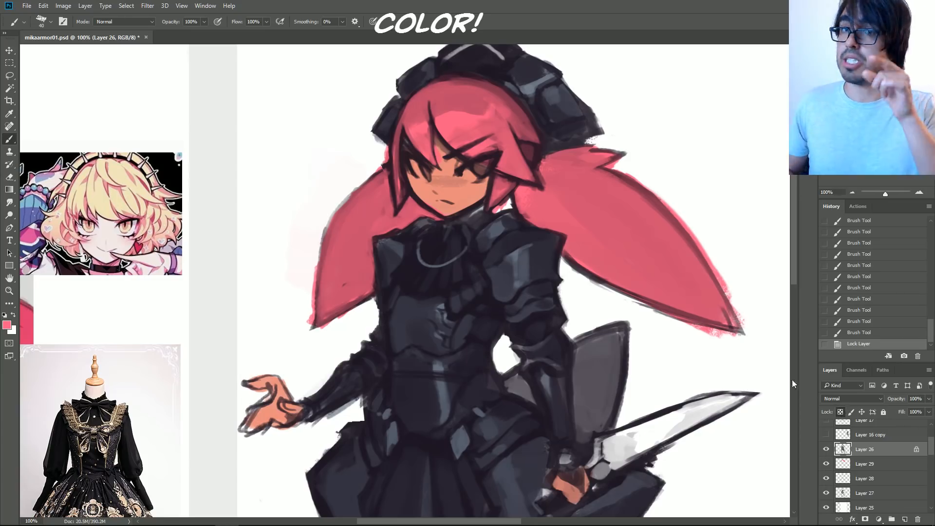
# Step: Set the foreground color to dark plum #50153c and recolor the sword-side ponytail's outlines on Layer 26
pyautogui.click(7, 325)
pyautogui.click(729, 269)
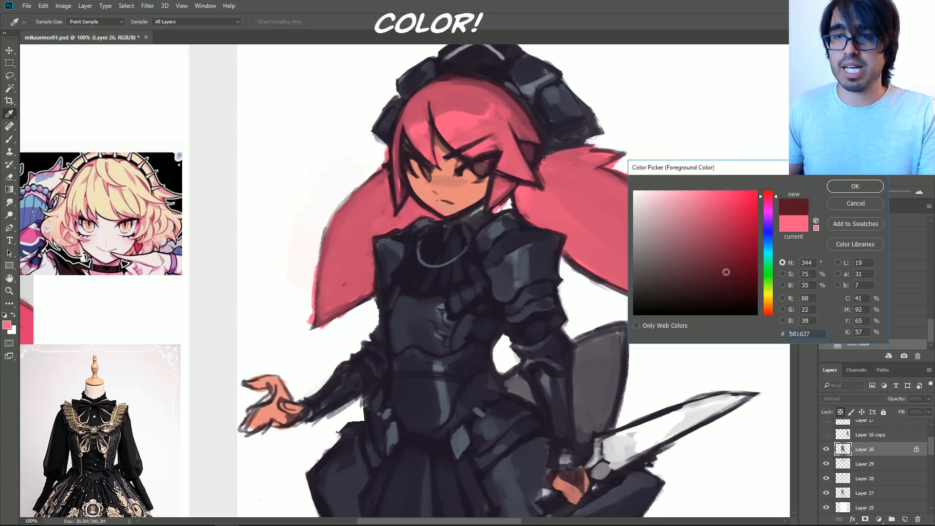
pyautogui.moveTo(777, 194); pyautogui.dragTo(764, 205)
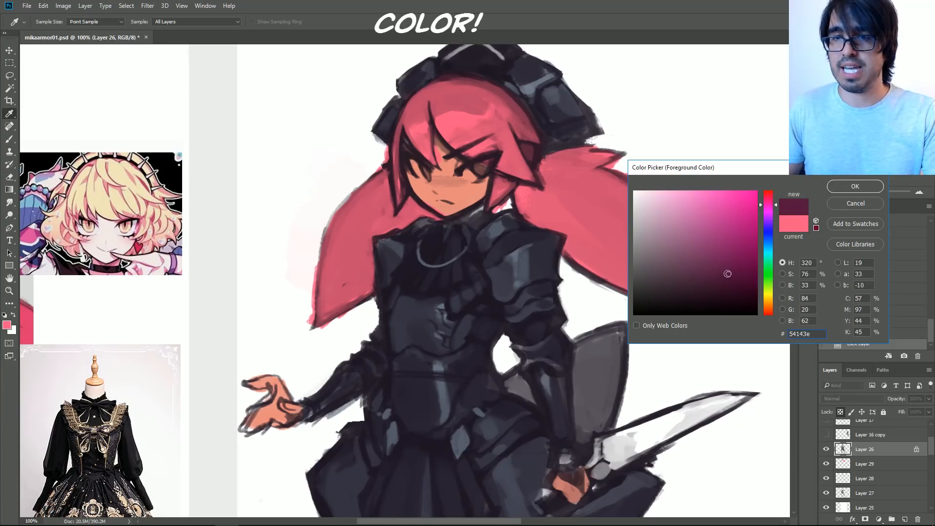
pyautogui.click(858, 188)
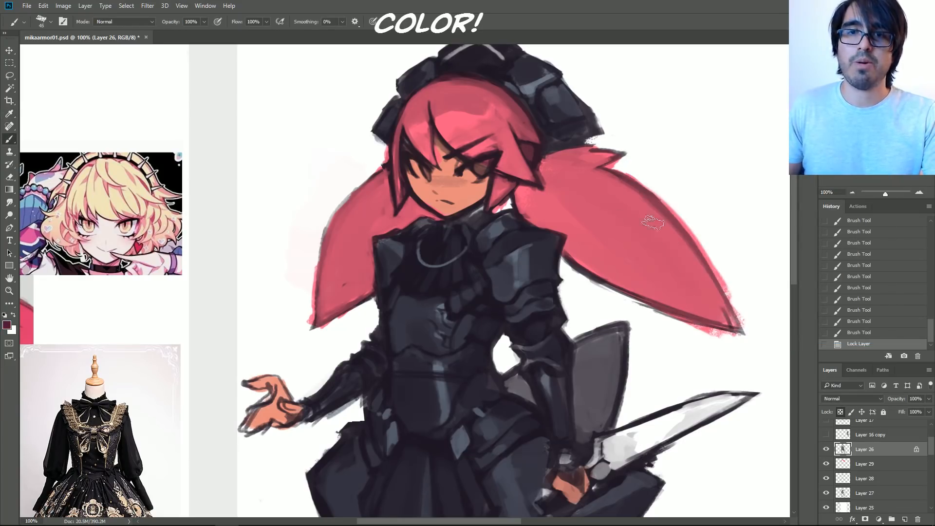
pyautogui.moveTo(666, 303); pyautogui.dragTo(737, 335)
pyautogui.moveTo(595, 293); pyautogui.dragTo(578, 271)
pyautogui.moveTo(548, 213); pyautogui.dragTo(552, 188)
pyautogui.press('[')
pyautogui.moveTo(630, 158); pyautogui.dragTo(630, 217)
pyautogui.press(']')
# Step: Tint the line work and shading of the crown hair and bangs dark plum on Layer 26
pyautogui.moveTo(506, 129)
pyautogui.mouseDown()
pyautogui.moveTo(486, 99)
pyautogui.moveTo(511, 107)
pyautogui.moveTo(468, 143)
pyautogui.moveTo(482, 132)
pyautogui.moveTo(424, 100)
pyautogui.mouseUp()
pyautogui.press('[')
pyautogui.moveTo(423, 97); pyautogui.dragTo(429, 136)
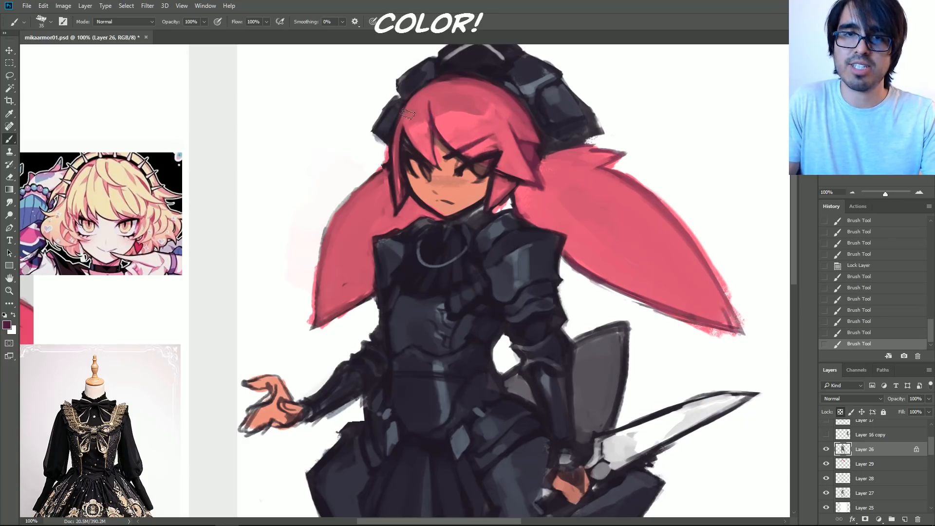
pyautogui.moveTo(448, 91); pyautogui.dragTo(431, 103)
pyautogui.moveTo(431, 105); pyautogui.dragTo(444, 129)
pyautogui.press(']')
pyautogui.press(']')
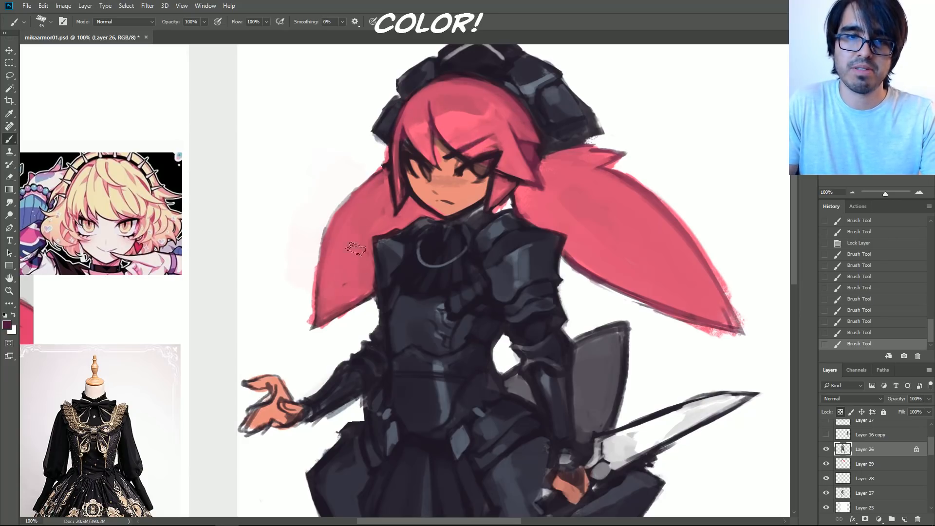
# Step: Switch to a brighter crimson and recolor the ponytail and bangs line work on Layer 26
pyautogui.click(7, 326)
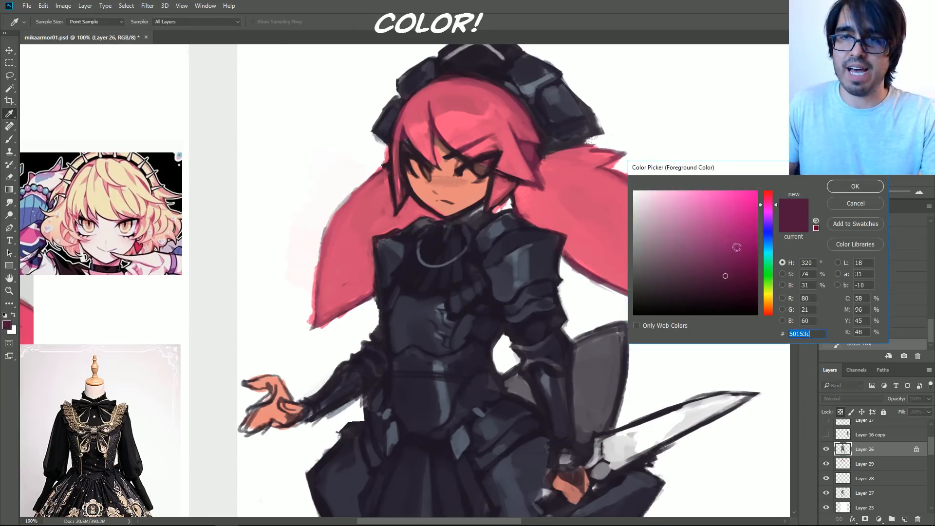
pyautogui.click(833, 188)
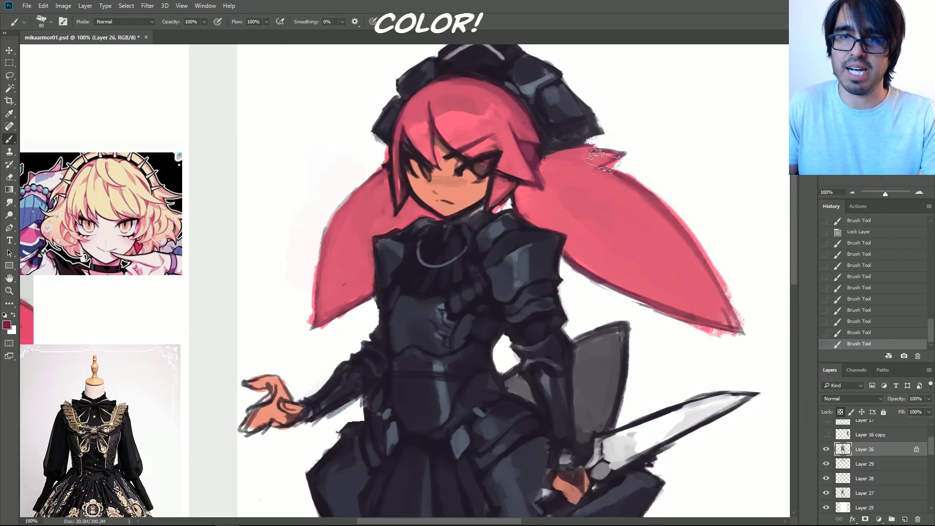
pyautogui.moveTo(618, 180); pyautogui.dragTo(678, 270)
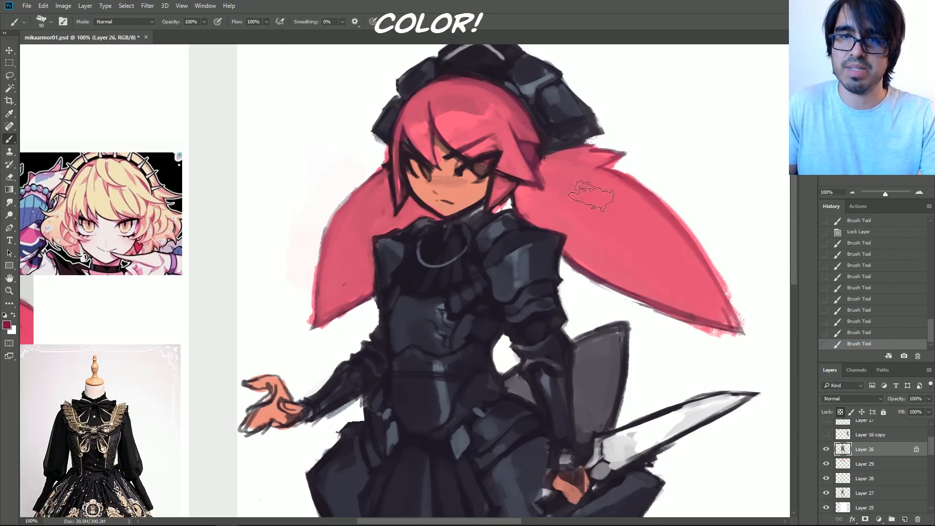
pyautogui.press('[')
pyautogui.moveTo(487, 117); pyautogui.dragTo(475, 137)
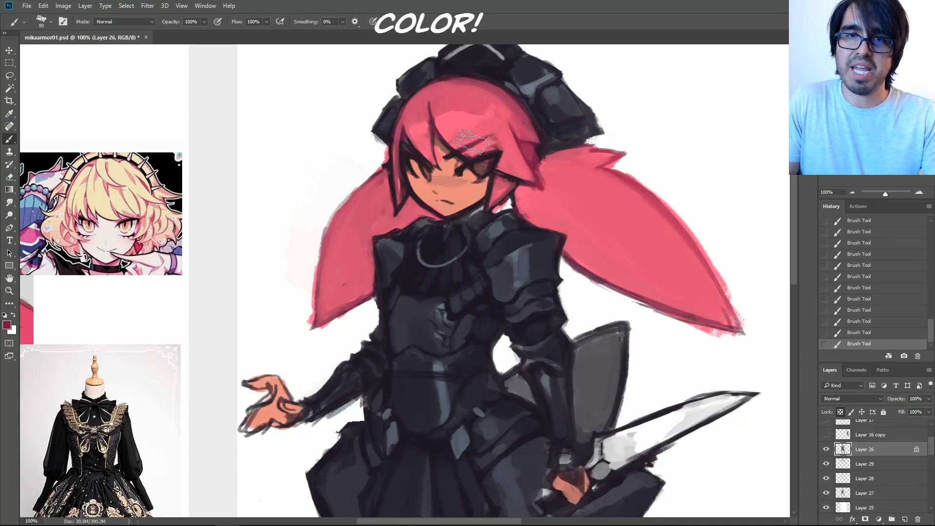
pyautogui.moveTo(419, 126); pyautogui.dragTo(411, 147)
pyautogui.press('[')
pyautogui.press('[')
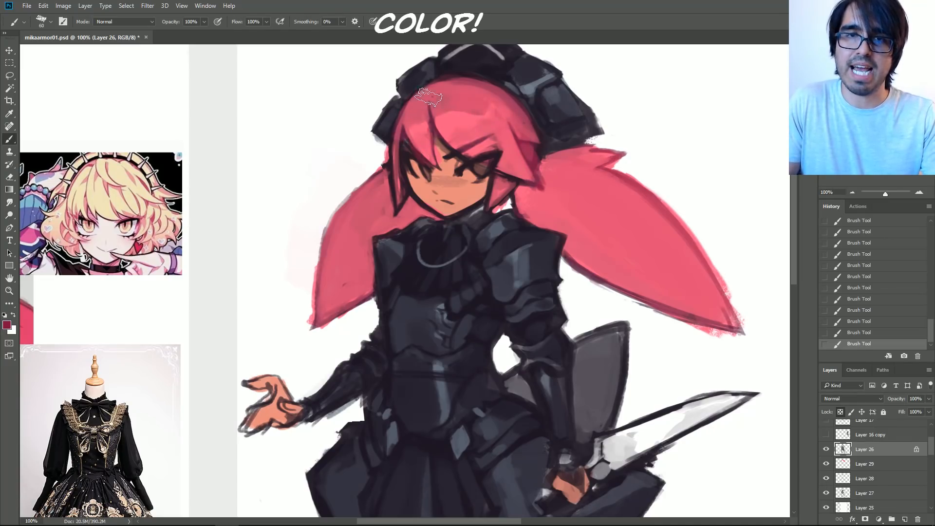
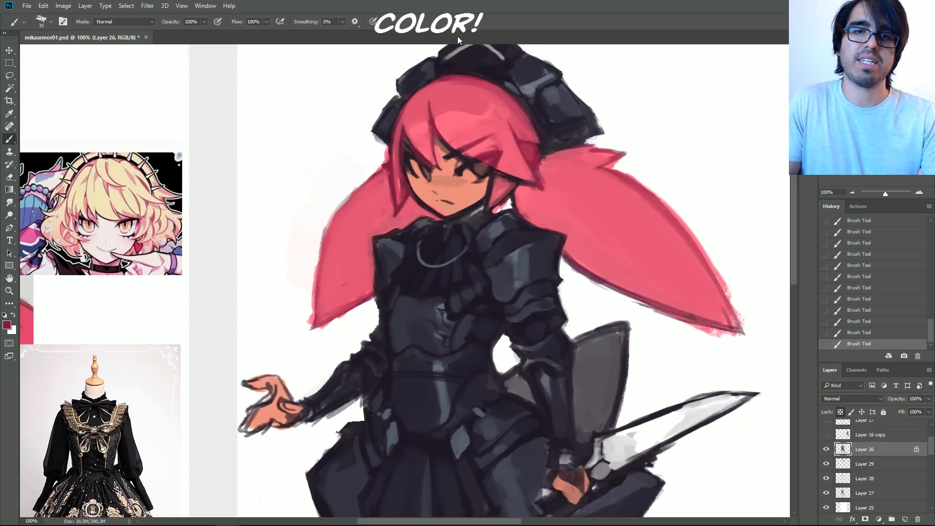
# Step: Set the foreground color to very dark maroon #320619 for the brush
pyautogui.click(7, 325)
pyautogui.click(740, 286)
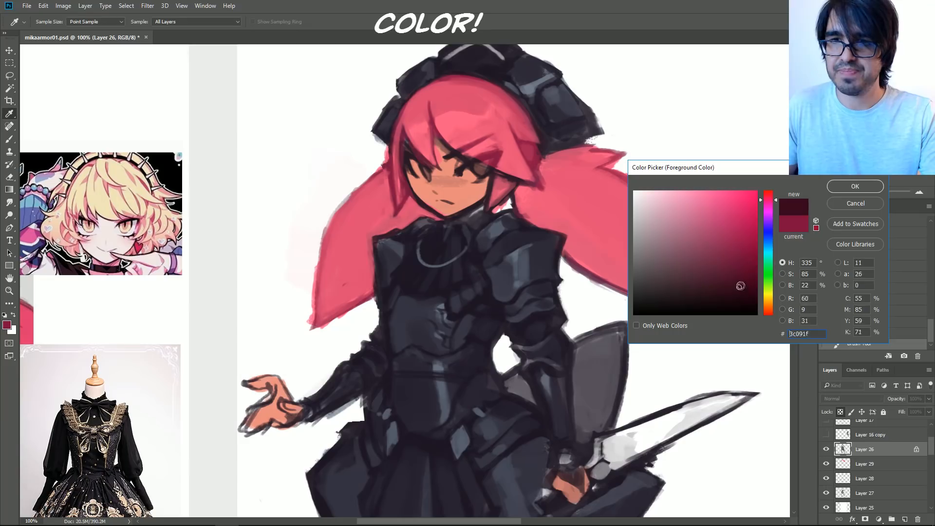
pyautogui.click(745, 279)
pyautogui.click(836, 187)
pyautogui.press('b')
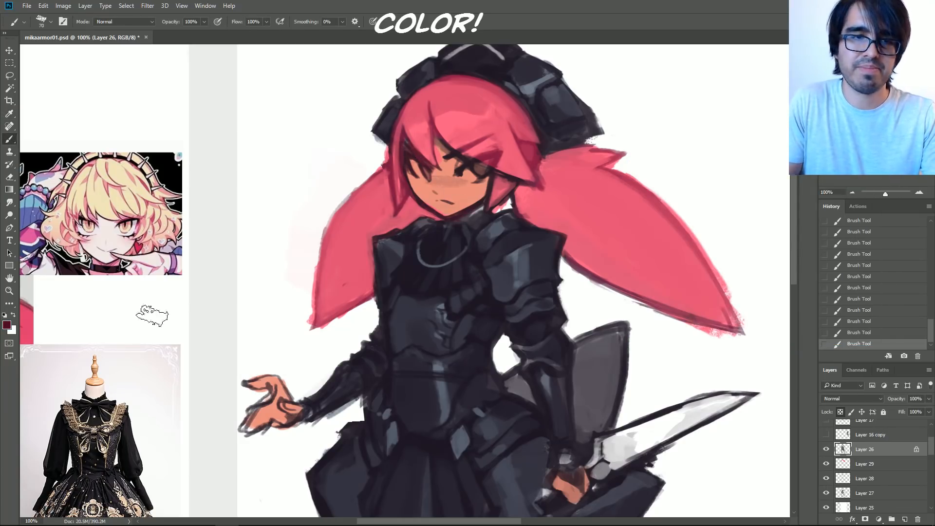
pyautogui.click(7, 325)
pyautogui.click(746, 289)
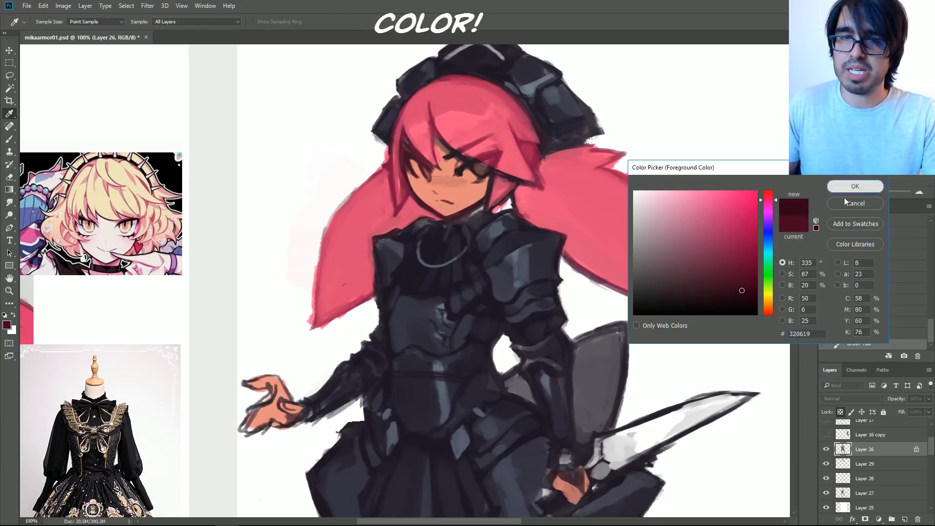
pyautogui.click(854, 186)
pyautogui.press('b')
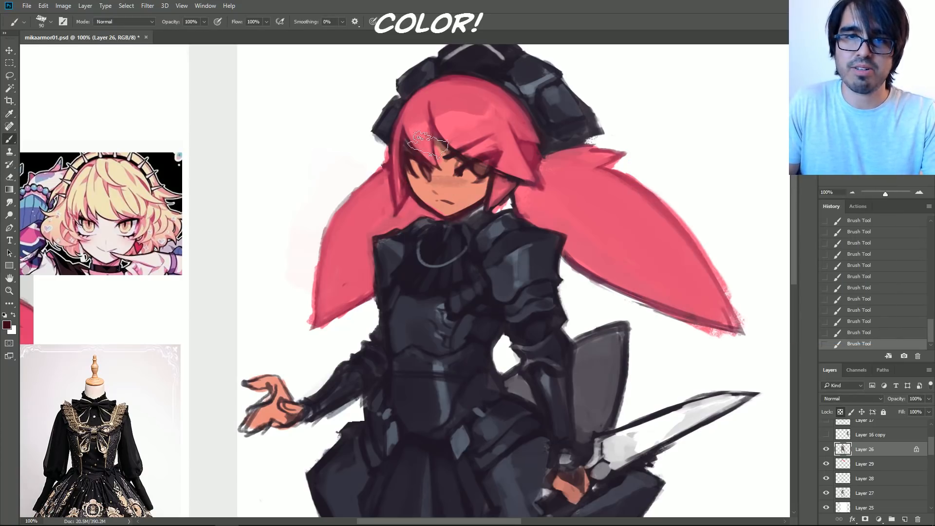
# Step: Recolor the line work around the sword hand and the exposed thighs dark maroon on Layer 26
pyautogui.moveTo(483, 163)
pyautogui.mouseDown()
pyautogui.moveTo(502, 100)
pyautogui.moveTo(501, 60)
pyautogui.mouseUp()
pyautogui.press('[')
pyautogui.press('[')
pyautogui.moveTo(579, 374)
pyautogui.mouseDown()
pyautogui.moveTo(584, 394)
pyautogui.moveTo(602, 380)
pyautogui.mouseUp()
pyautogui.moveTo(288, 287)
pyautogui.mouseDown()
pyautogui.moveTo(293, 323)
pyautogui.moveTo(276, 300)
pyautogui.moveTo(282, 145)
pyautogui.mouseUp()
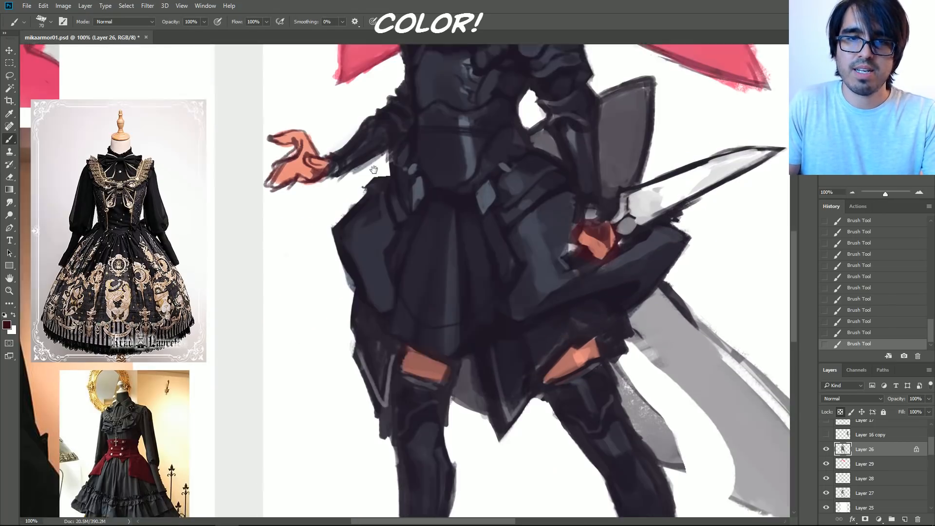
pyautogui.moveTo(418, 347); pyautogui.dragTo(455, 359)
pyautogui.moveTo(613, 352)
pyautogui.mouseDown()
pyautogui.moveTo(547, 360)
pyautogui.moveTo(616, 319)
pyautogui.mouseUp()
pyautogui.moveTo(559, 353); pyautogui.dragTo(593, 334)
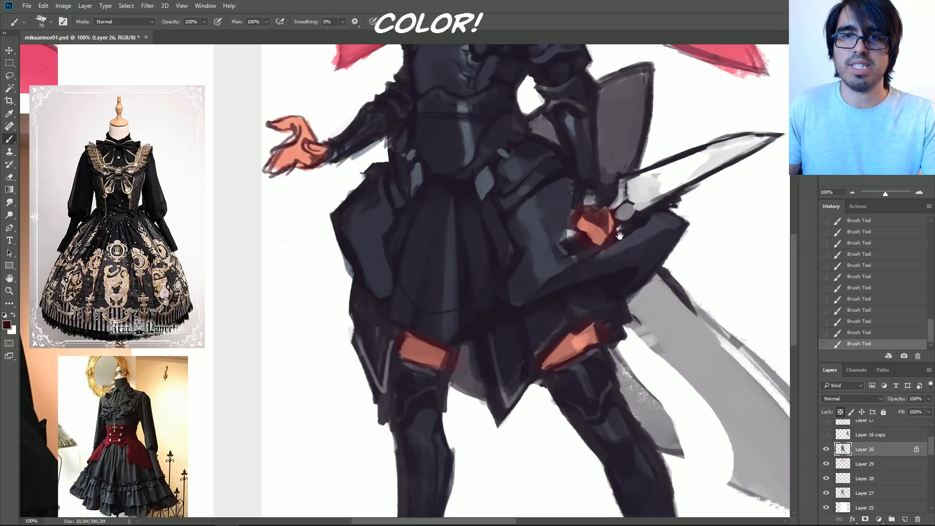
pyautogui.scroll(6, 592, 334)
pyautogui.press(']')
pyautogui.press(']')
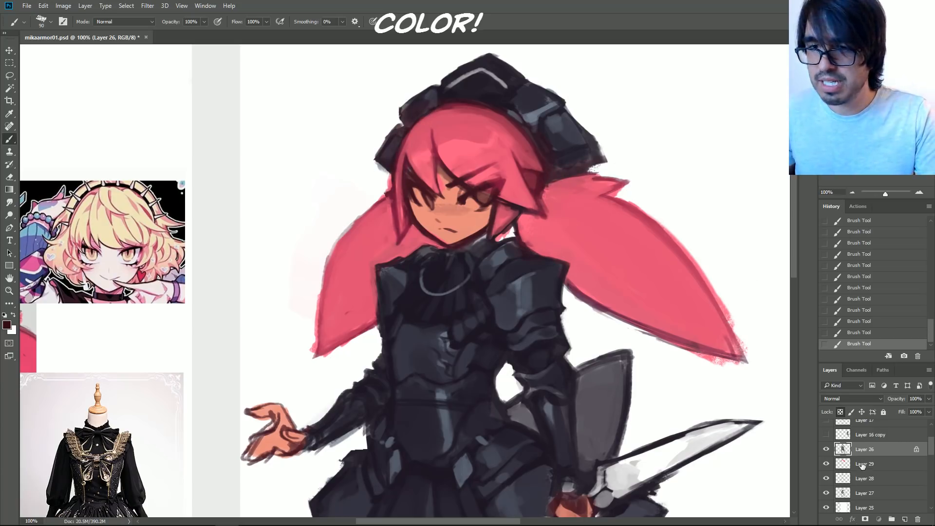
# Step: Select Layer 29, mix a lighter pinkish tone from the sampled face skin, and lighten the lower face
pyautogui.click(862, 465)
pyautogui.keyDown('alt'); pyautogui.click(451, 225); pyautogui.keyUp('alt')
pyautogui.click(8, 327)
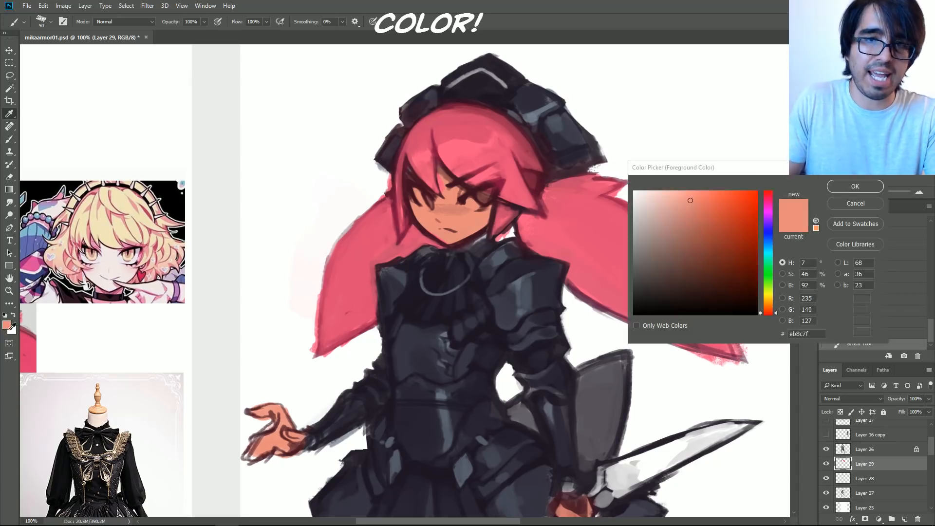
pyautogui.click(676, 191)
pyautogui.click(777, 314)
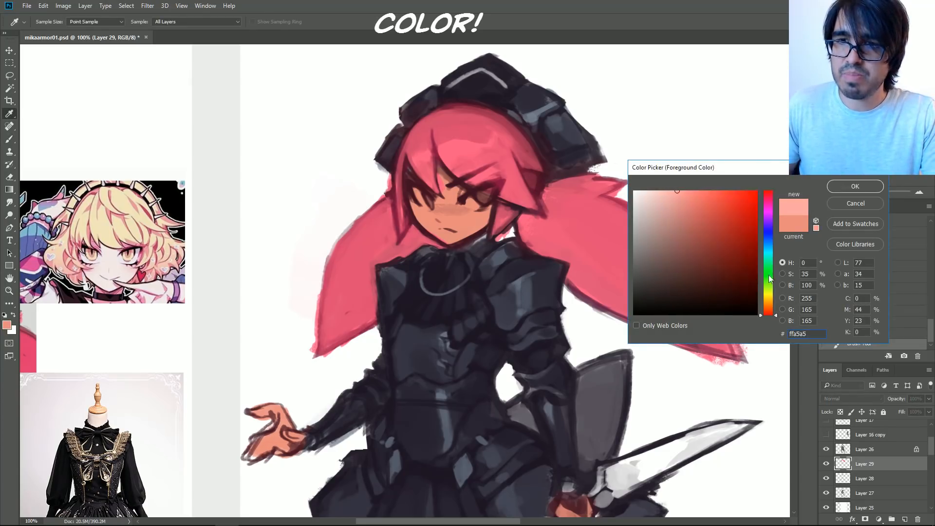
pyautogui.click(853, 186)
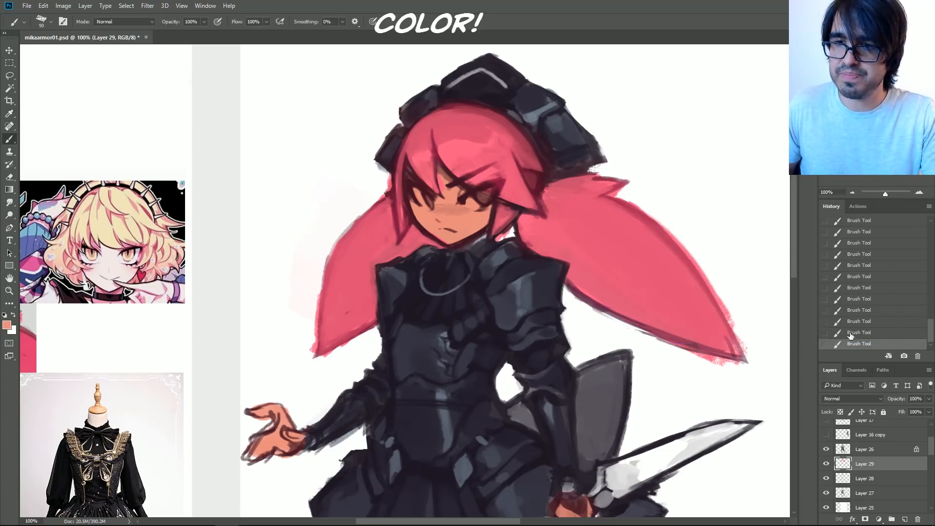
pyautogui.click(826, 464)
pyautogui.click(827, 464)
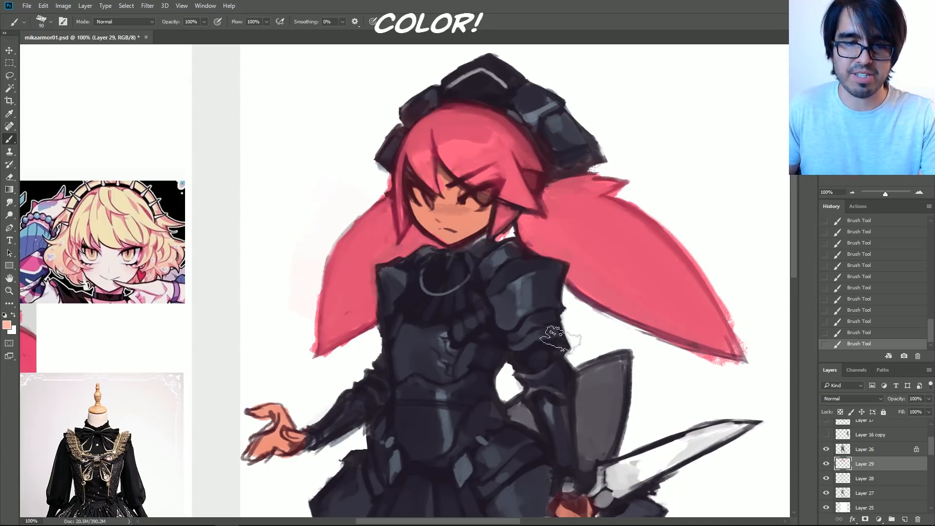
pyautogui.press('[')
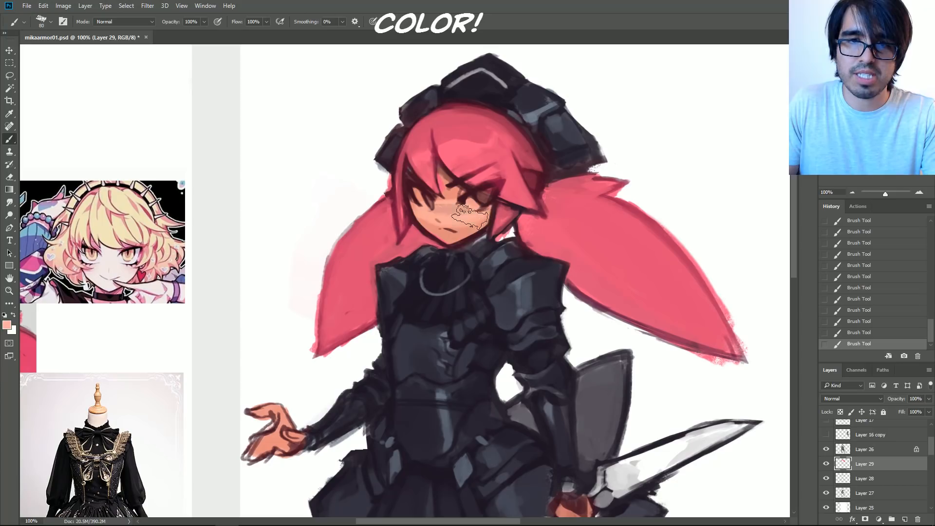
pyautogui.press('[')
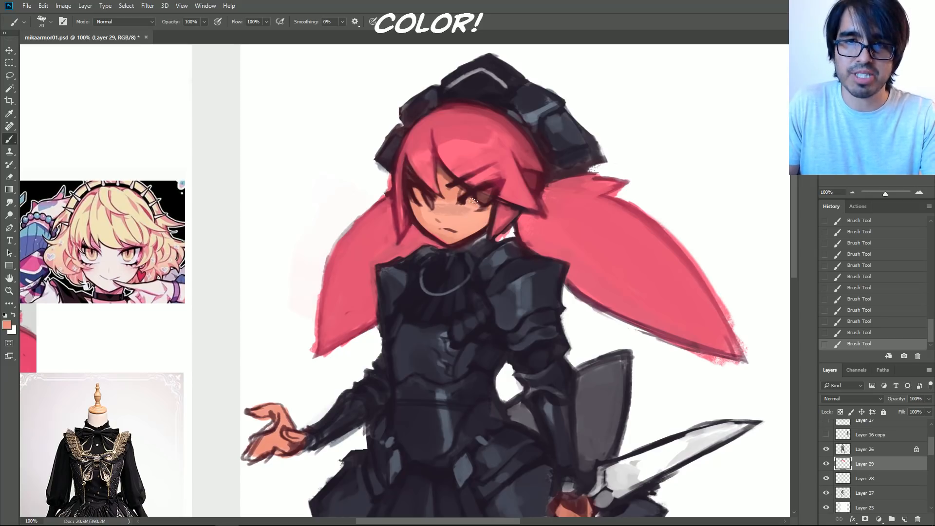
# Step: Set the foreground color to reddish skin tone #e17161 and shade the face around the eyes on Layer 29
pyautogui.click(7, 325)
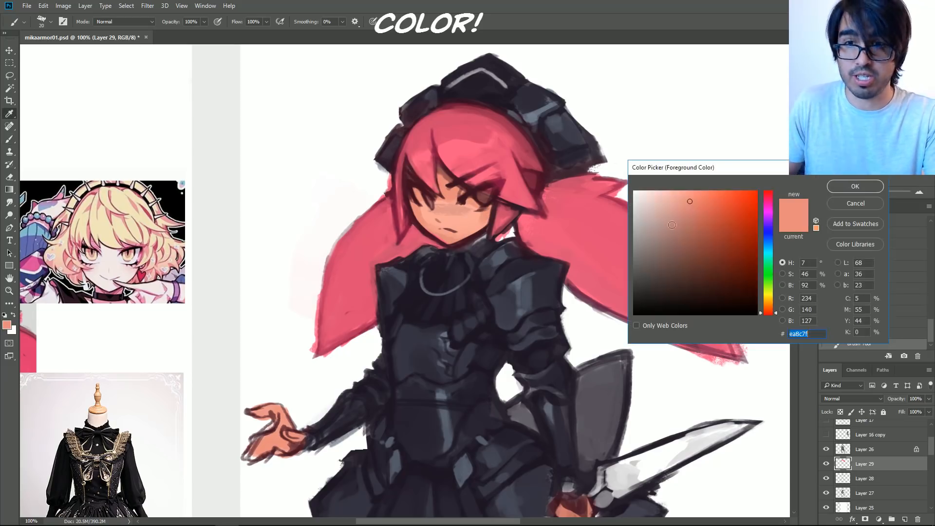
pyautogui.click(701, 208)
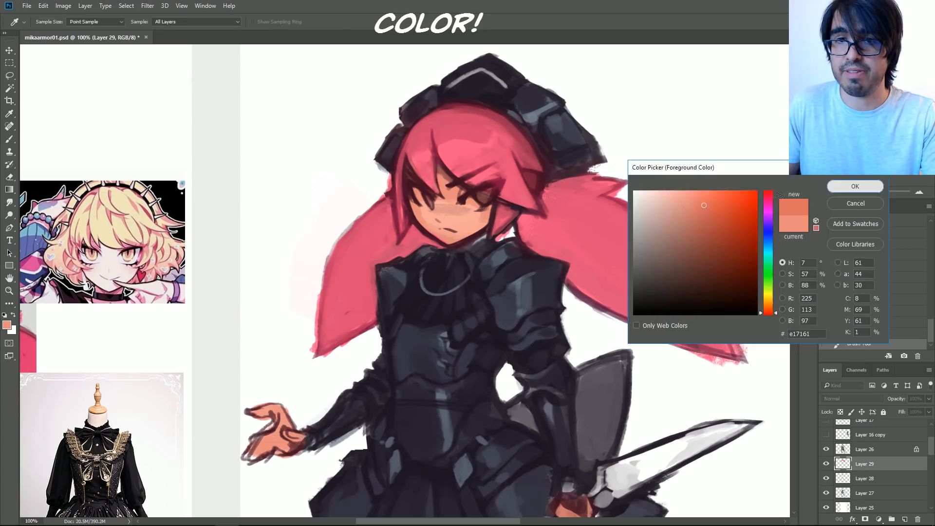
pyautogui.click(855, 186)
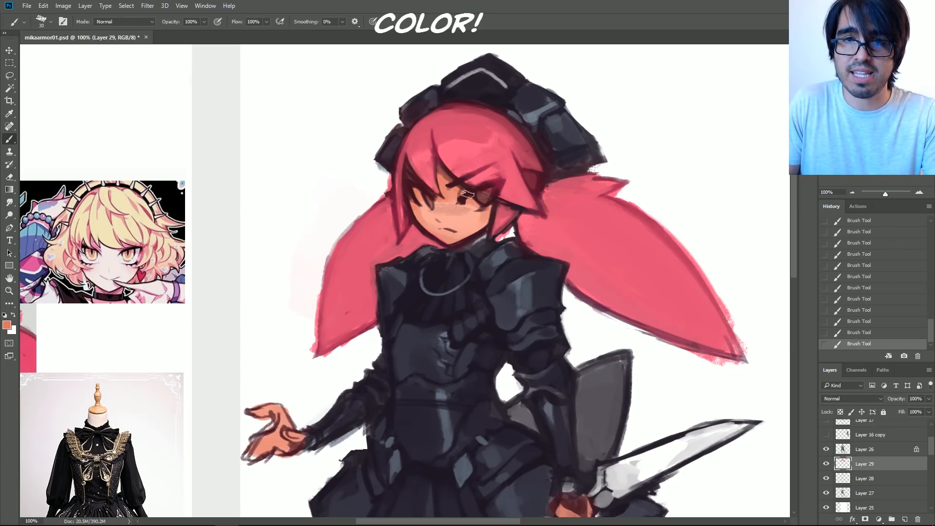
pyautogui.press(']')
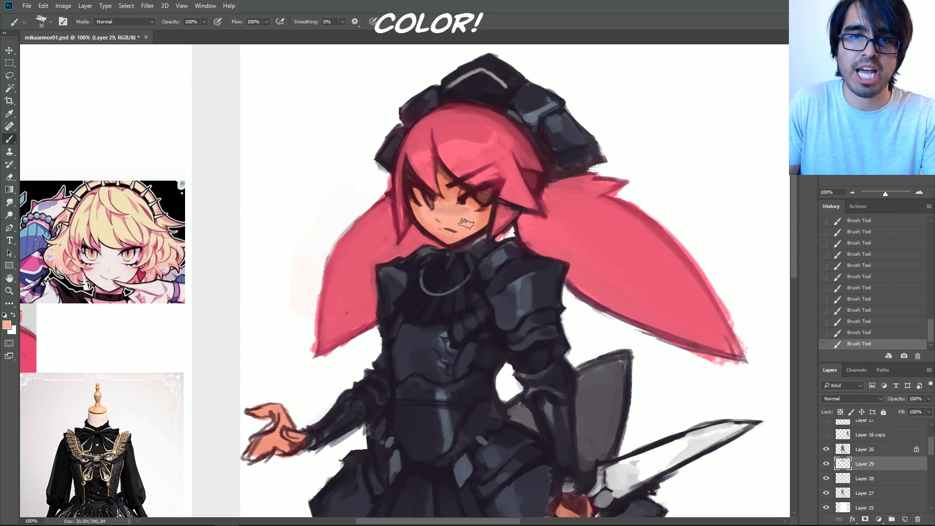
# Step: Shift the sampled light skin color to a warmer pale peach and brighten the cheeks and chin
pyautogui.click(7, 324)
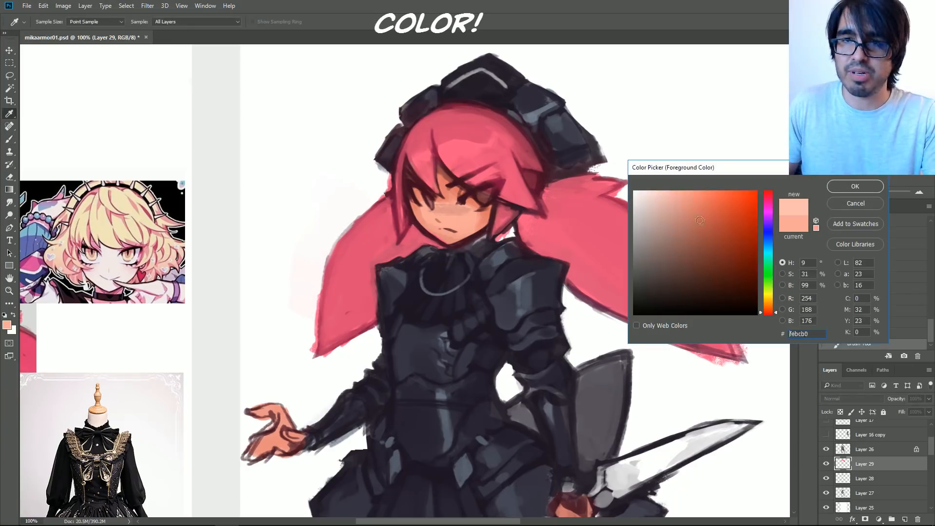
pyautogui.moveTo(777, 314); pyautogui.dragTo(776, 308)
pyautogui.click(852, 191)
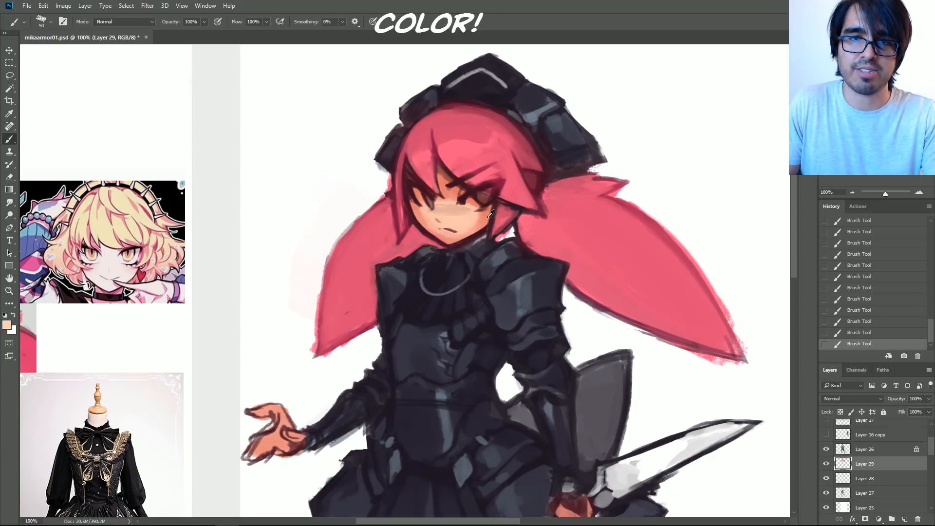
pyautogui.press(']')
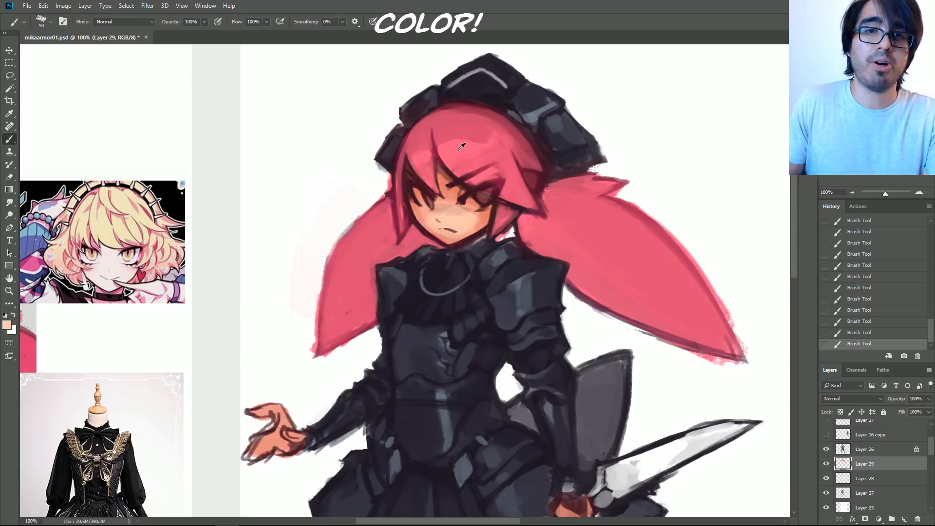
# Step: Mix a more saturated orange-peach and paint a warm blush across the cheeks and nose on Layer 29
pyautogui.click(13, 326)
pyautogui.click(687, 192)
pyautogui.moveTo(778, 299); pyautogui.dragTo(778, 313)
pyautogui.click(830, 186)
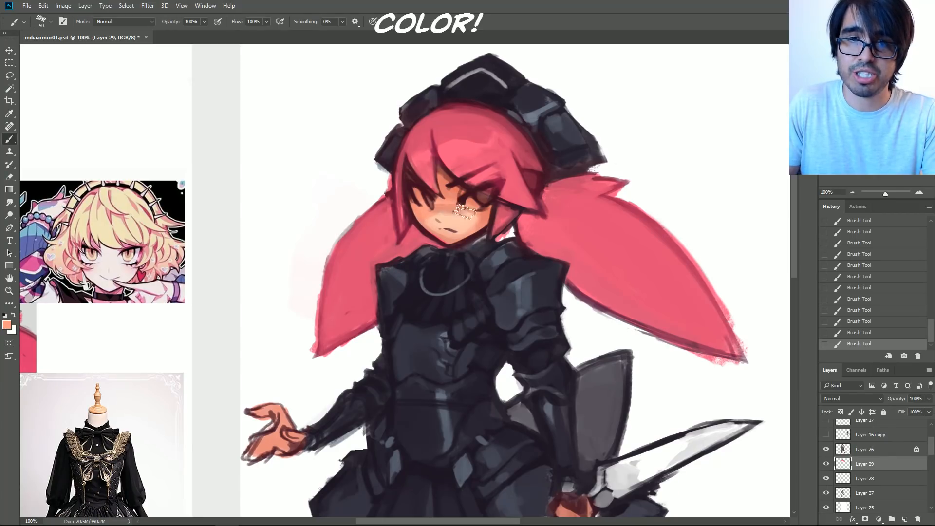
pyautogui.click(7, 325)
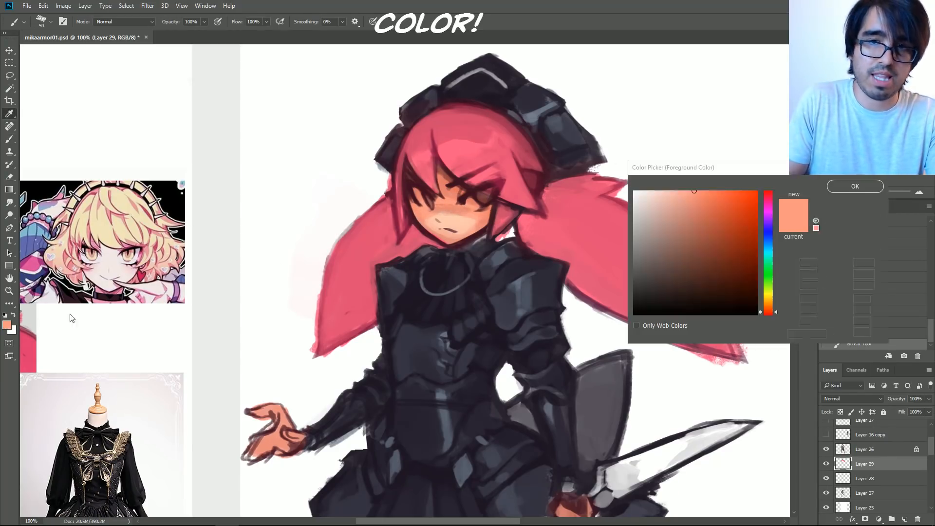
pyautogui.click(855, 186)
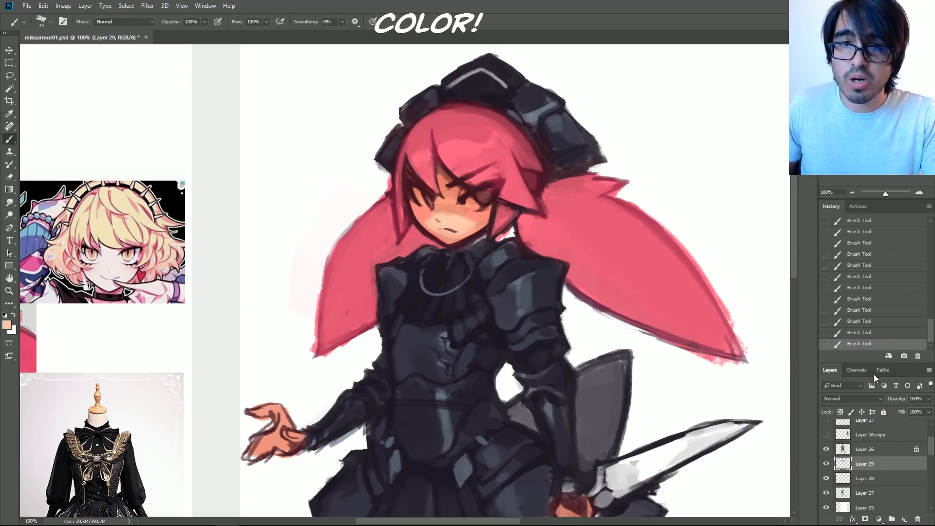
# Step: Switch to Layer 26, pick a saturated coral red, and tint the line work and blush below the eyes
pyautogui.click(919, 193)
pyautogui.moveTo(544, 277); pyautogui.dragTo(517, 385)
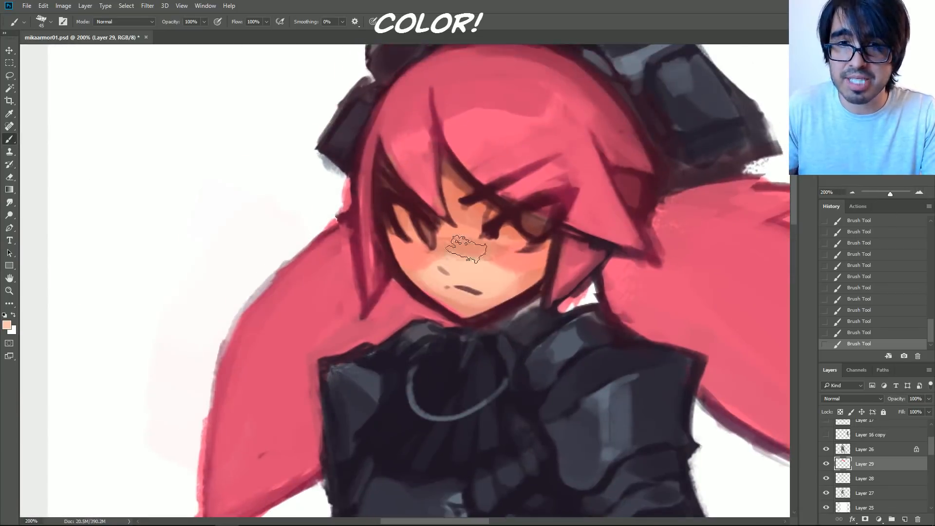
pyautogui.hotkey('alt', ']')
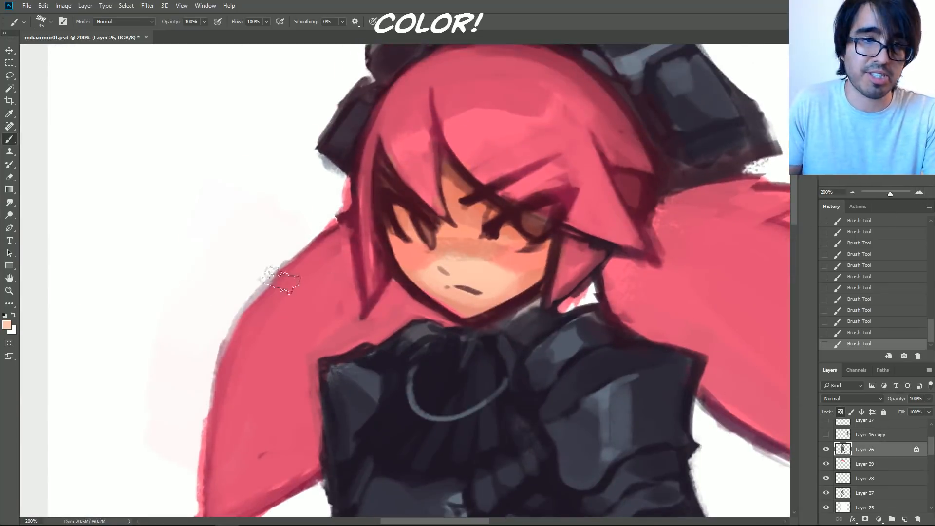
pyautogui.click(6, 324)
pyautogui.moveTo(771, 305); pyautogui.dragTo(770, 313)
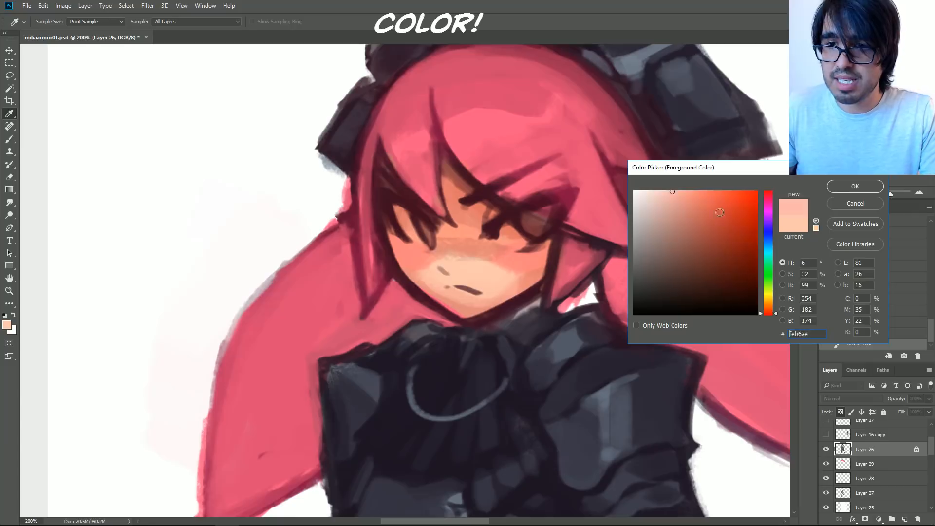
pyautogui.click(715, 191)
pyautogui.click(769, 193)
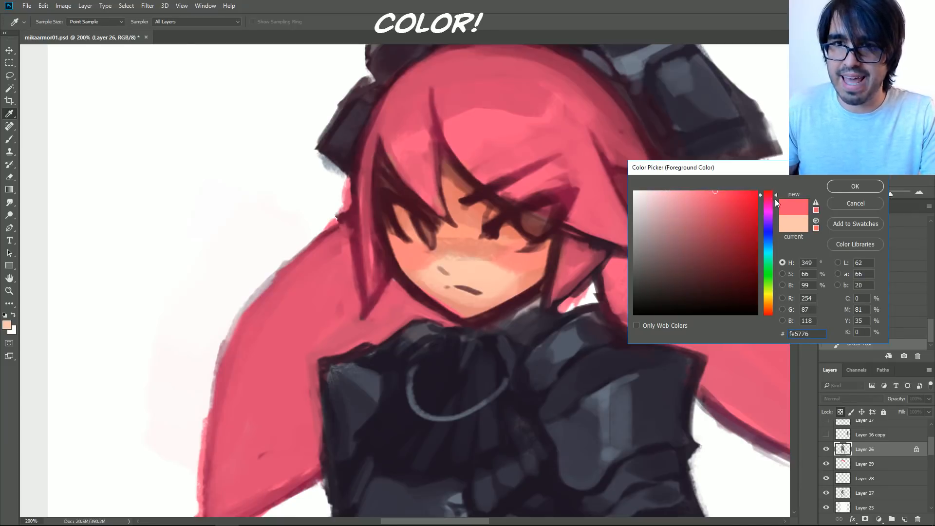
pyautogui.click(842, 188)
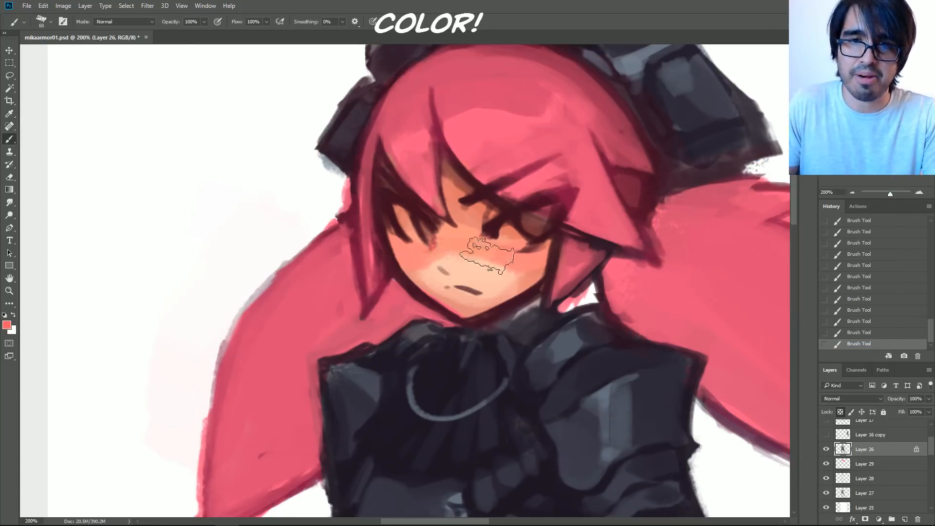
pyautogui.press('[')
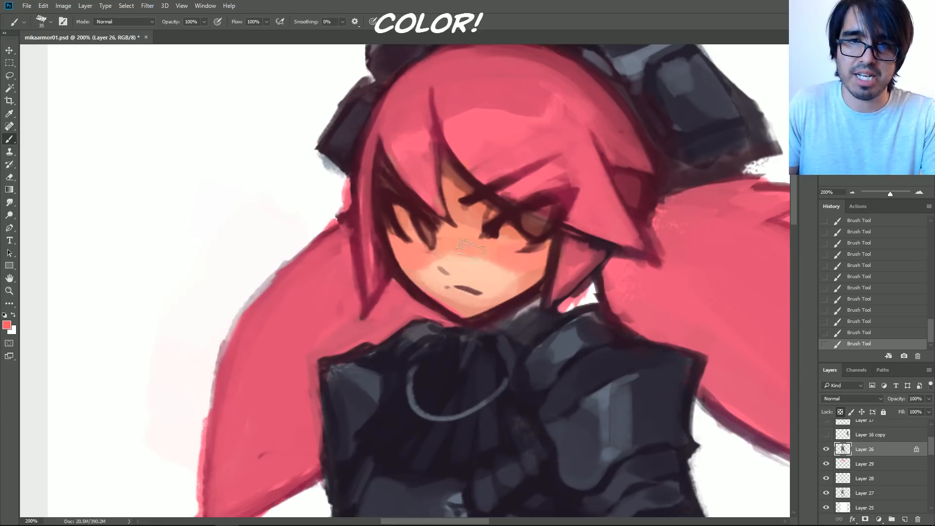
pyautogui.keyDown('alt'); pyautogui.click(537, 246); pyautogui.keyUp('alt')
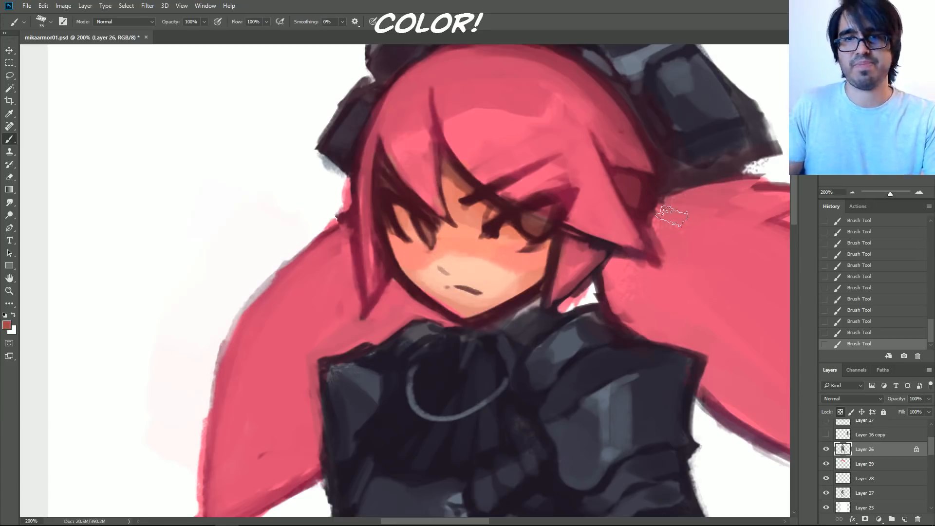
# Step: Select Layer 29, sample white from the background, and paint the whites of both eyes with a small brush
pyautogui.click(857, 463)
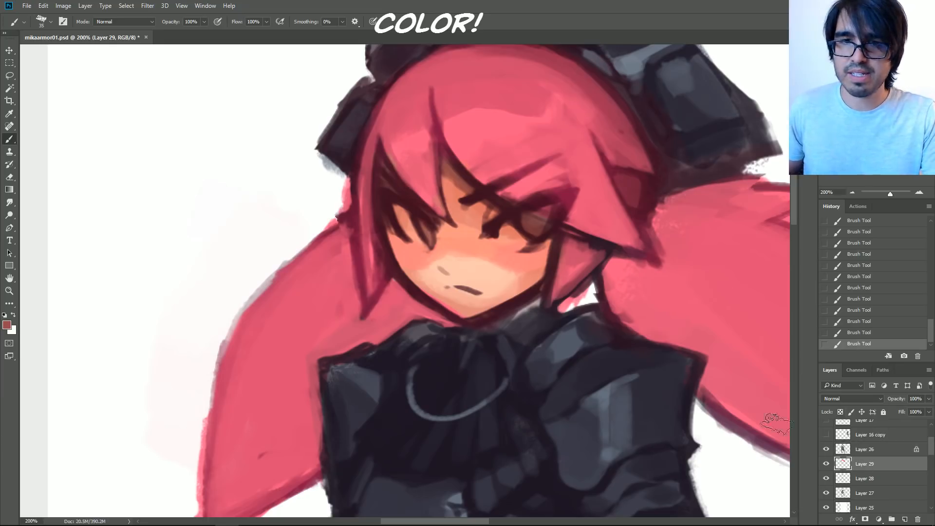
pyautogui.keyDown('alt'); pyautogui.click(777, 117); pyautogui.keyUp('alt')
pyautogui.press('[')
pyautogui.press('[')
pyautogui.press('[')
pyautogui.moveTo(502, 233); pyautogui.dragTo(522, 243)
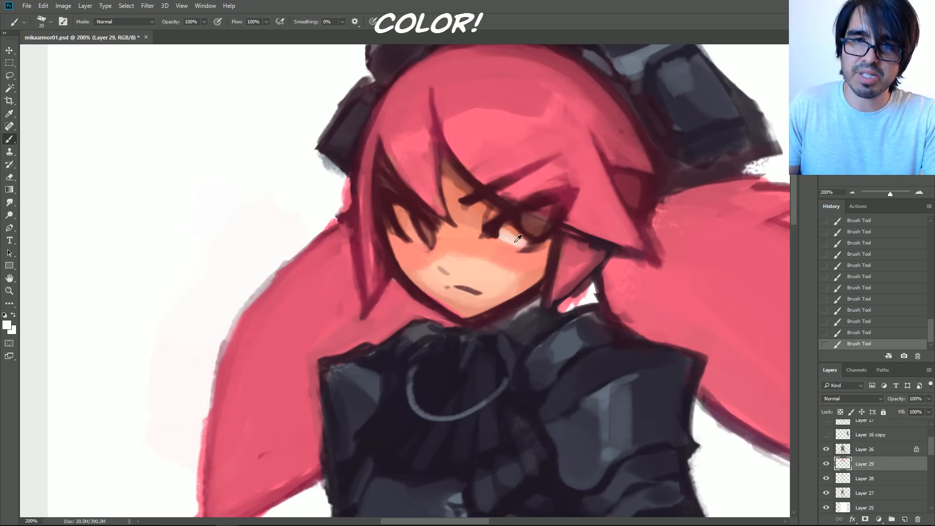
pyautogui.press('[')
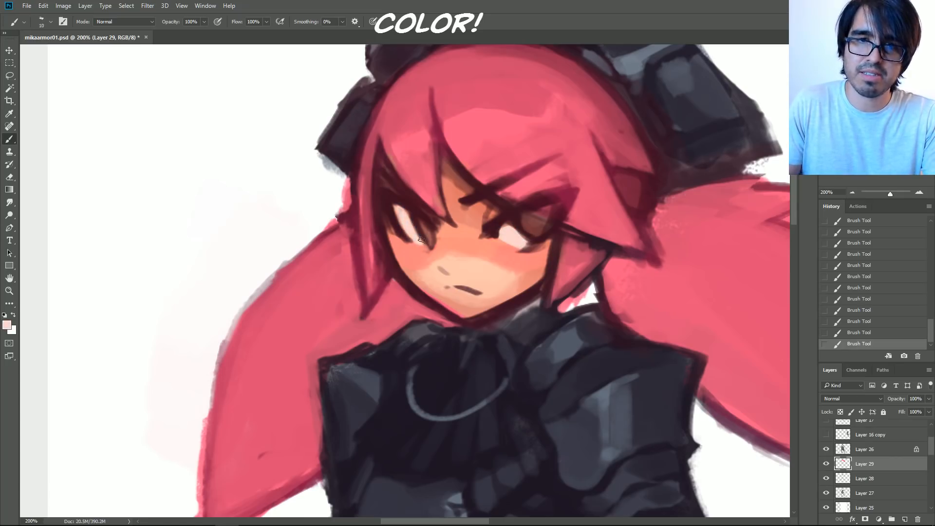
# Step: Sample the hair pink and add thin blush strokes across the nose and pink over the sword-side eye
pyautogui.keyDown('alt'); pyautogui.click(571, 209); pyautogui.keyUp('alt')
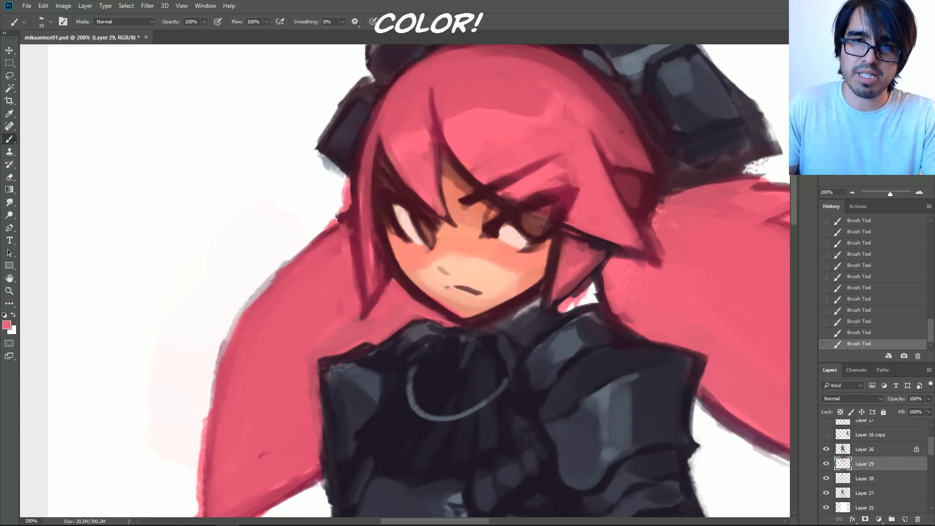
pyautogui.press('[')
pyautogui.press('[')
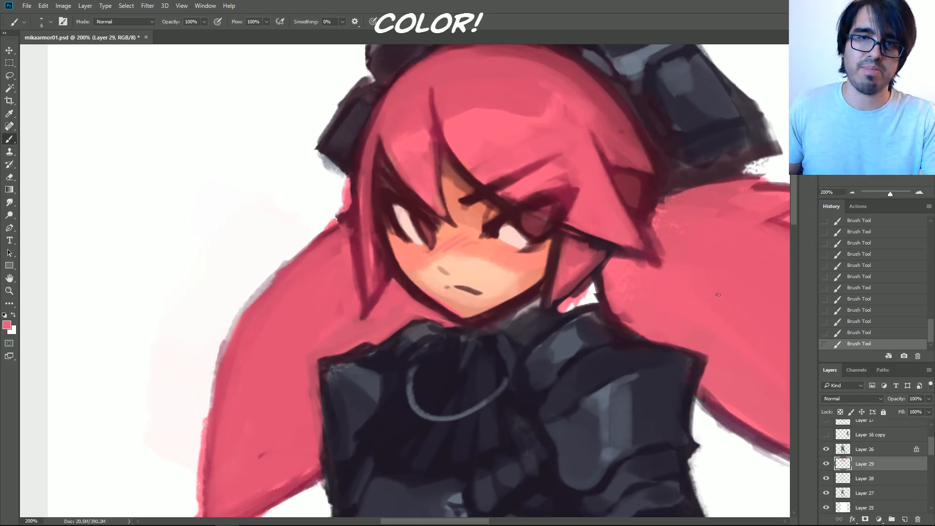
# Step: Flip the canvas horizontally to check the whole colored figure at 66.67% zoom
pyautogui.click(852, 192)
pyautogui.click(851, 193)
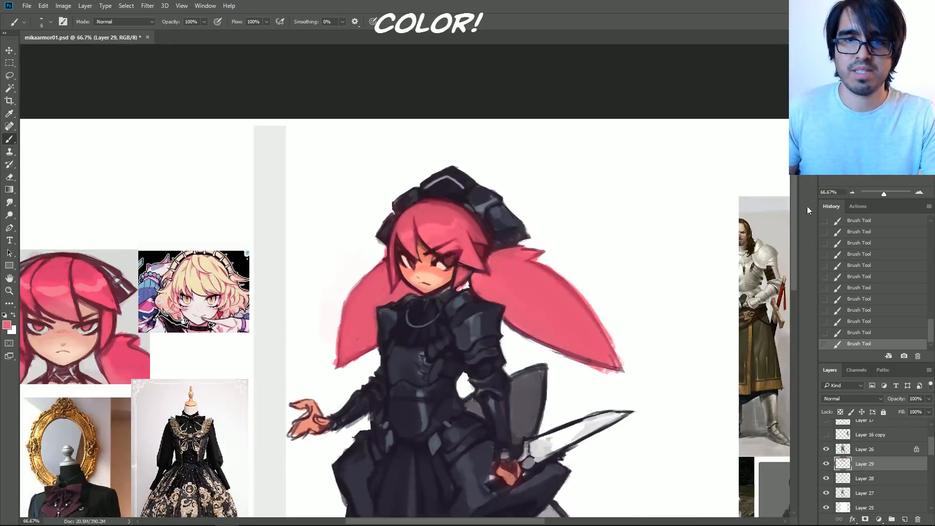
pyautogui.moveTo(487, 336); pyautogui.dragTo(505, 250)
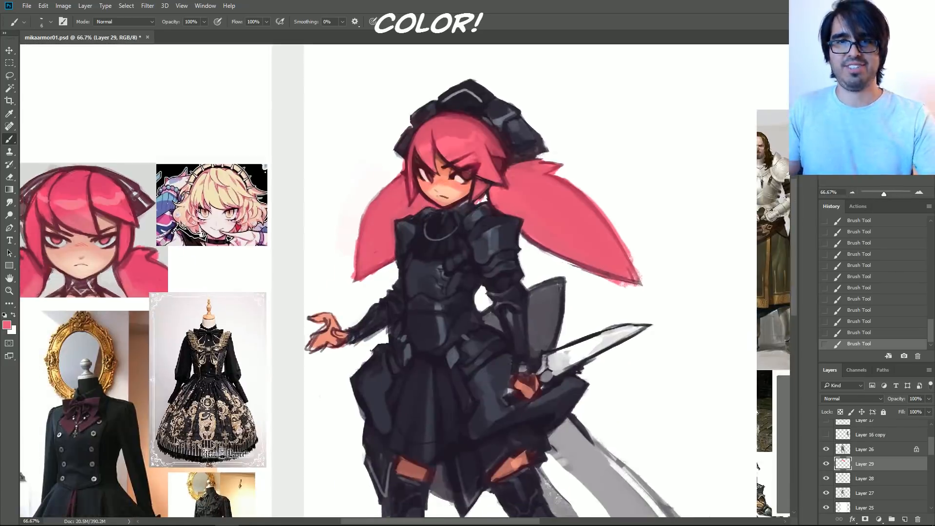
pyautogui.hotkey('ctrl', '+')
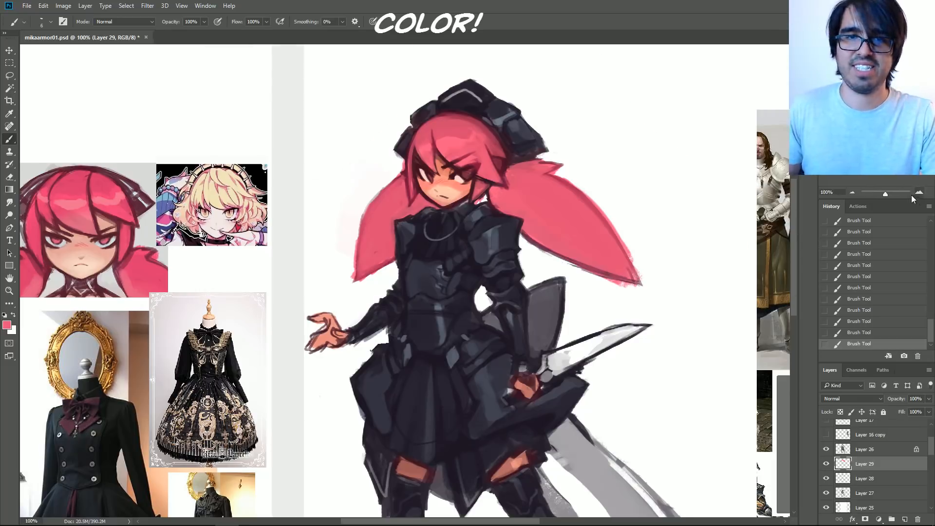
pyautogui.click(851, 192)
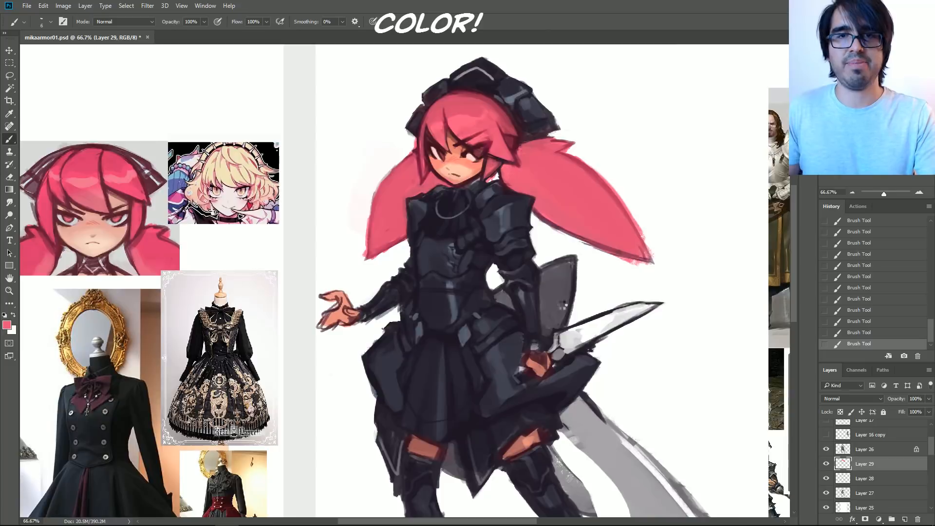
pyautogui.hotkey('ctrl', 'shift', 'h')
pyautogui.moveTo(580, 345)
pyautogui.mouseDown()
pyautogui.moveTo(570, 307)
pyautogui.moveTo(538, 321)
pyautogui.mouseUp()
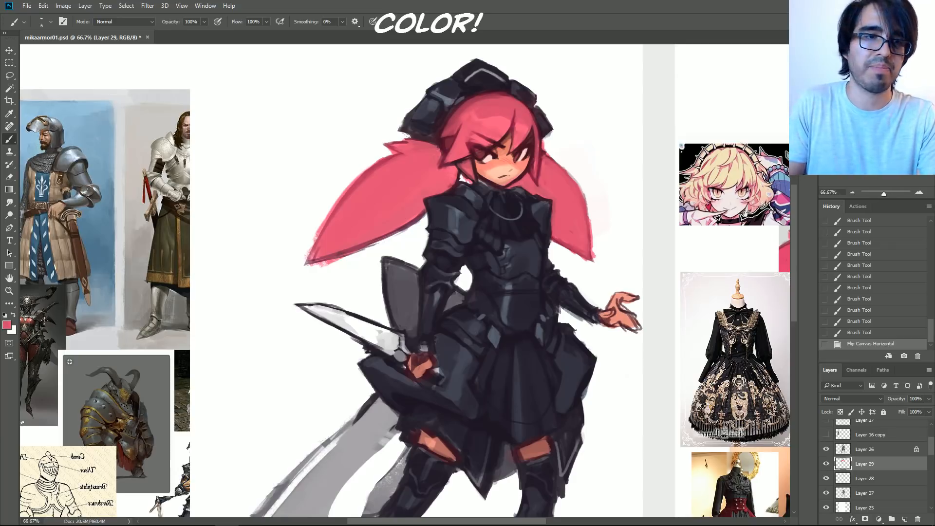
# Step: Set the foreground colour to a darker red (RGB 171, 45, 82) and try it over the character's cravat
pyautogui.click(10, 327)
pyautogui.click(723, 229)
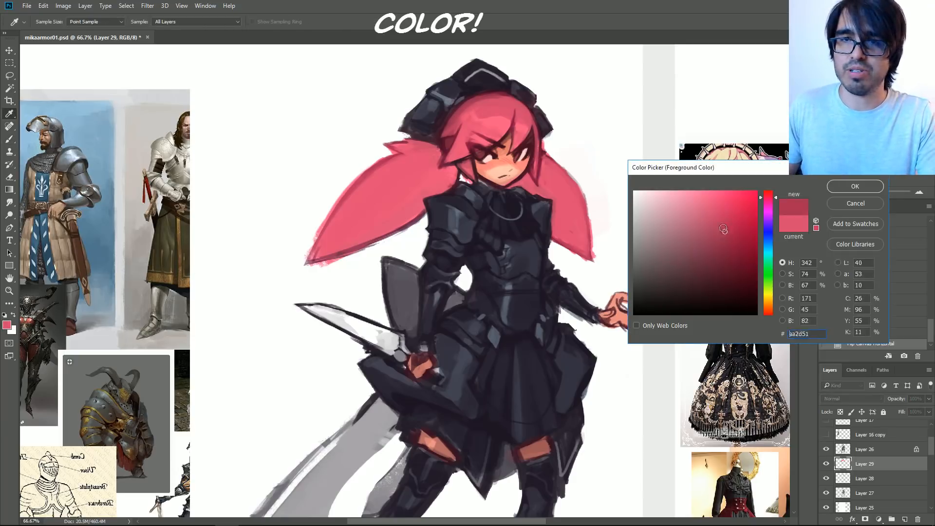
pyautogui.click(851, 189)
pyautogui.moveTo(638, 287)
pyautogui.mouseDown()
pyautogui.moveTo(715, 226)
pyautogui.moveTo(531, 176)
pyautogui.moveTo(519, 200)
pyautogui.moveTo(533, 277)
pyautogui.mouseUp()
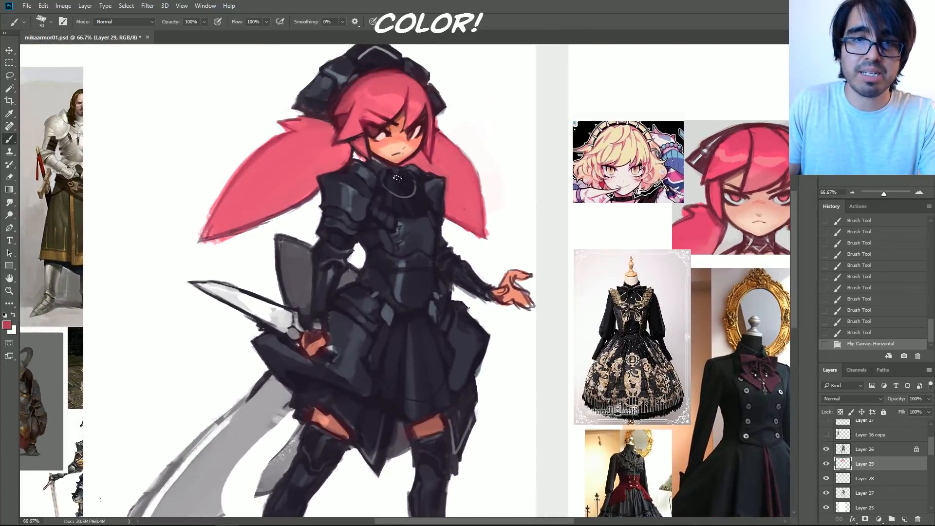
pyautogui.press(']')
pyautogui.moveTo(395, 174)
pyautogui.mouseDown()
pyautogui.moveTo(384, 213)
pyautogui.moveTo(392, 199)
pyautogui.moveTo(407, 207)
pyautogui.moveTo(388, 221)
pyautogui.mouseUp()
pyautogui.press('[')
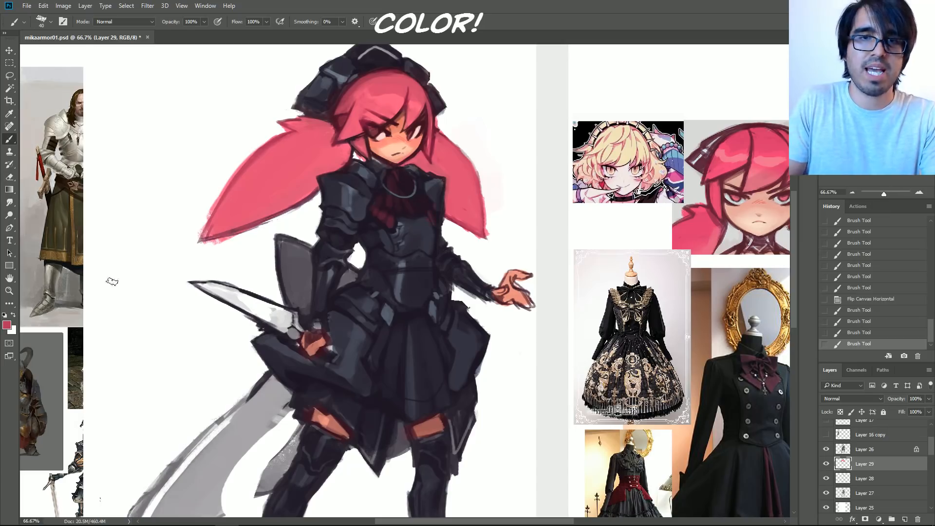
# Step: Set the foreground colour to a brighter pinkish red, #e24170
pyautogui.click(7, 325)
pyautogui.moveTo(718, 212); pyautogui.dragTo(721, 203)
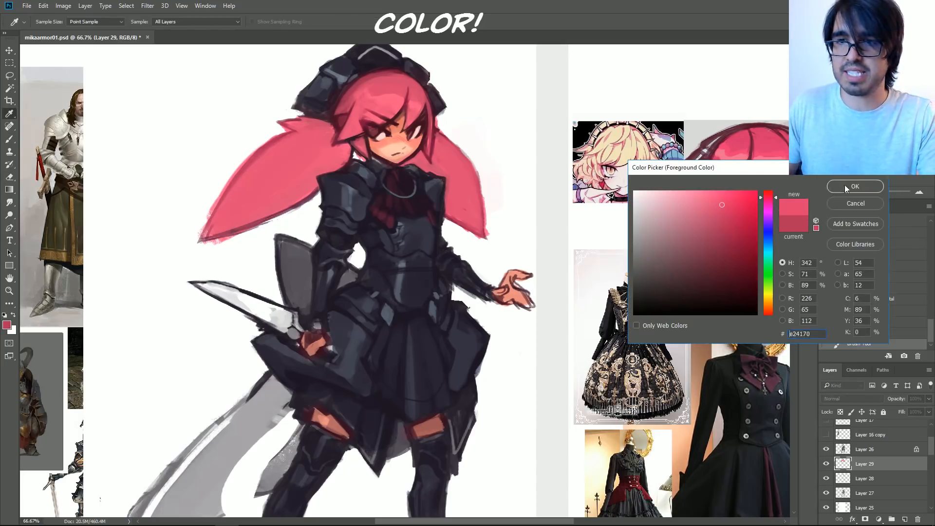
pyautogui.click(846, 186)
# Step: Try the brighter red on the cravat folds and the chest edge beside it with a smaller brush
pyautogui.press('[')
pyautogui.moveTo(380, 211)
pyautogui.mouseDown()
pyautogui.moveTo(399, 191)
pyautogui.moveTo(386, 205)
pyautogui.moveTo(391, 197)
pyautogui.moveTo(429, 208)
pyautogui.moveTo(396, 183)
pyautogui.mouseUp()
pyautogui.press('[')
pyautogui.press('[')
pyautogui.press('[')
pyautogui.press('[')
pyautogui.moveTo(424, 215)
pyautogui.mouseDown()
pyautogui.moveTo(433, 223)
pyautogui.moveTo(429, 202)
pyautogui.mouseUp()
# Step: Try a red glaze over the central front skirt with an enlarged brush
pyautogui.press(']')
pyautogui.press(']')
pyautogui.press(']')
pyautogui.press(']')
pyautogui.press(']')
pyautogui.press(']')
pyautogui.moveTo(407, 381); pyautogui.dragTo(414, 397)
pyautogui.press(']')
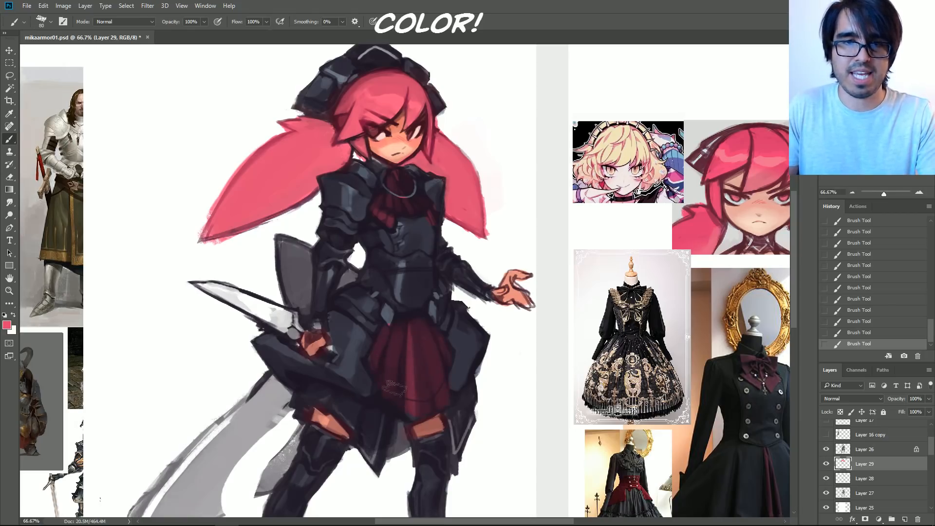
# Step: Try the red glaze on the pointed cloth panels under the armour on both sides of the skirt
pyautogui.press('[')
pyautogui.moveTo(376, 421); pyautogui.dragTo(368, 460)
pyautogui.moveTo(331, 402); pyautogui.dragTo(345, 419)
pyautogui.press('[')
pyautogui.press('[')
pyautogui.moveTo(452, 411); pyautogui.dragTo(467, 402)
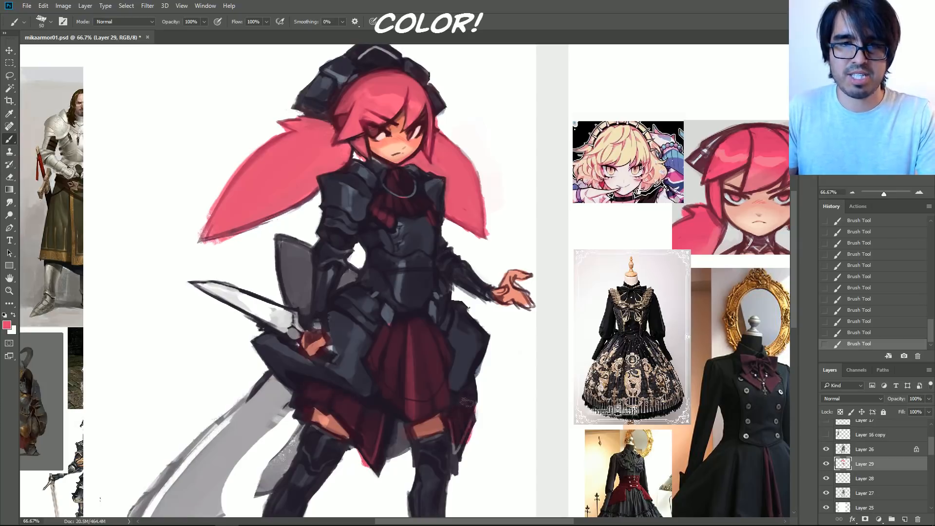
# Step: Revert the painting to the history state of the horizontal canvas flip, removing all red strokes
pyautogui.moveTo(517, 339); pyautogui.dragTo(521, 309)
pyautogui.click(858, 254)
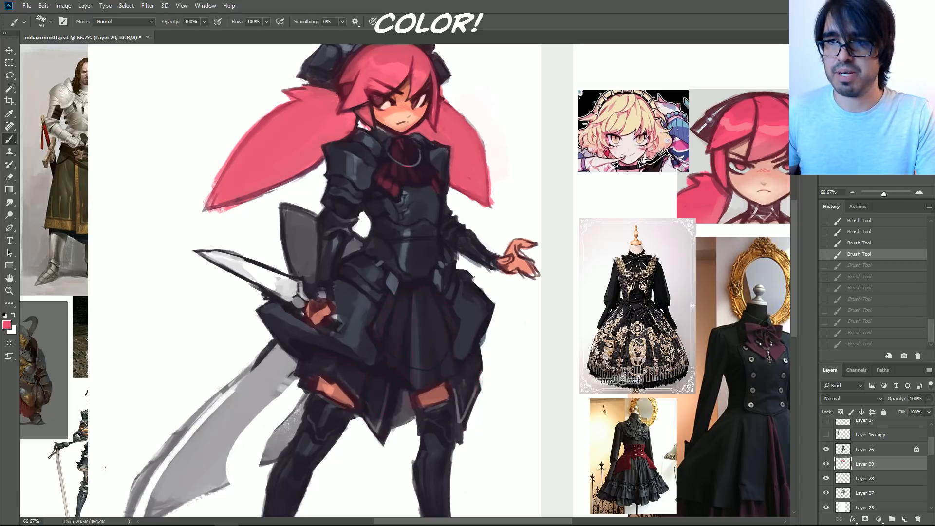
pyautogui.scroll(1, 865, 259)
pyautogui.click(861, 241)
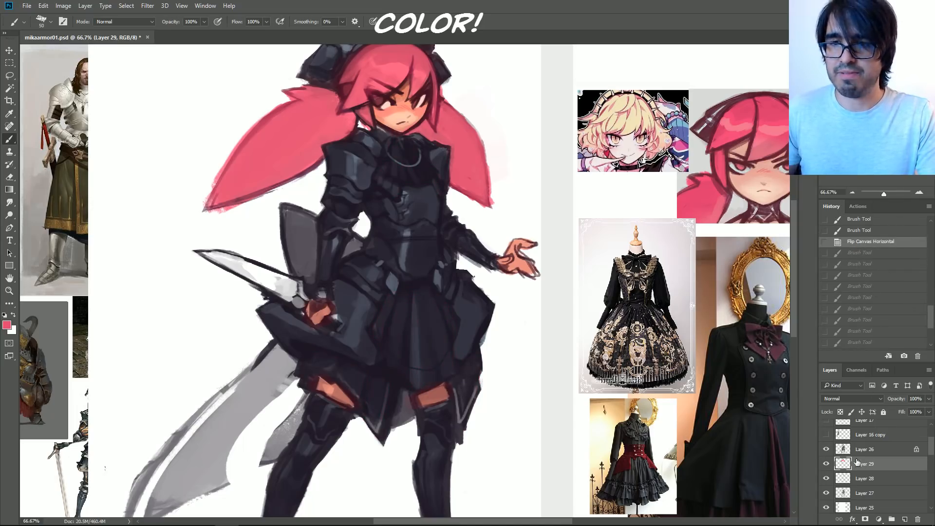
# Step: Create a new layer above Layer 29 and paint the cravat and collar with the pinkish red
pyautogui.hotkey('ctrl', 'shift', 'alt', 'n')
pyautogui.press('[')
pyautogui.press('[')
pyautogui.moveTo(394, 162); pyautogui.dragTo(419, 162)
pyautogui.press(']')
pyautogui.moveTo(396, 192); pyautogui.dragTo(389, 185)
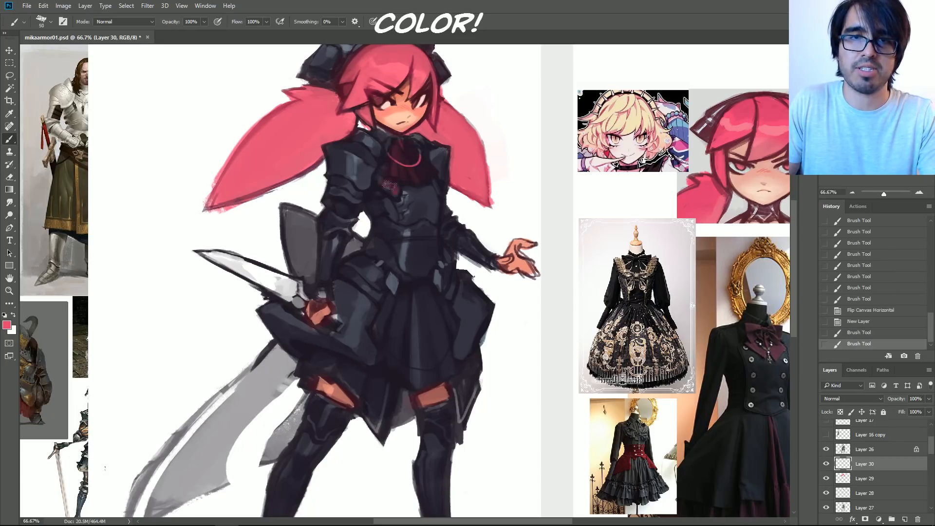
pyautogui.press('[')
pyautogui.press('[')
pyautogui.moveTo(398, 152); pyautogui.dragTo(419, 152)
# Step: Paint the central skirt and the cloth panel beside the open hand's side red with a larger brush
pyautogui.press(']')
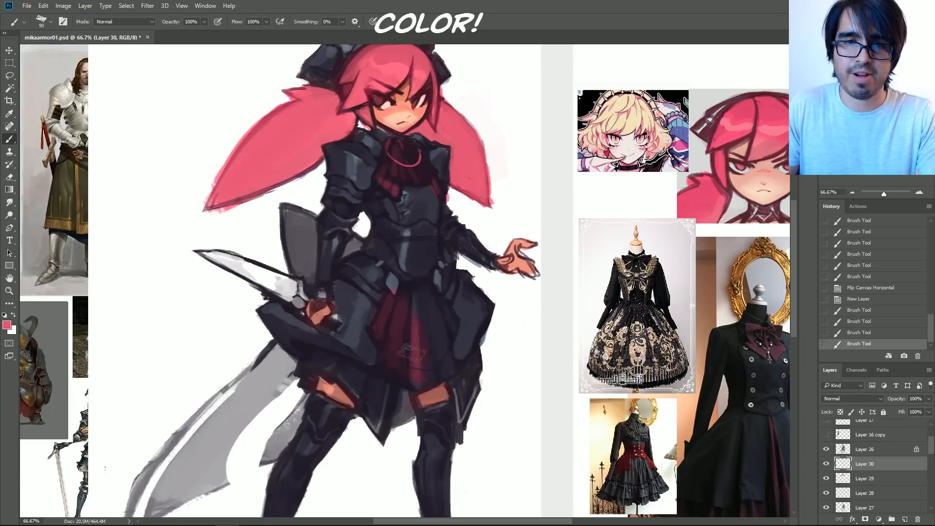
pyautogui.moveTo(444, 338); pyautogui.dragTo(446, 341)
pyautogui.moveTo(456, 372)
pyautogui.mouseDown()
pyautogui.moveTo(468, 423)
pyautogui.moveTo(482, 370)
pyautogui.moveTo(467, 370)
pyautogui.mouseUp()
# Step: Paint the cloth panel on the sword side red, even out the skirt, and erase the spill outside the hem
pyautogui.press('[')
pyautogui.press('[')
pyautogui.press('[')
pyautogui.press(']')
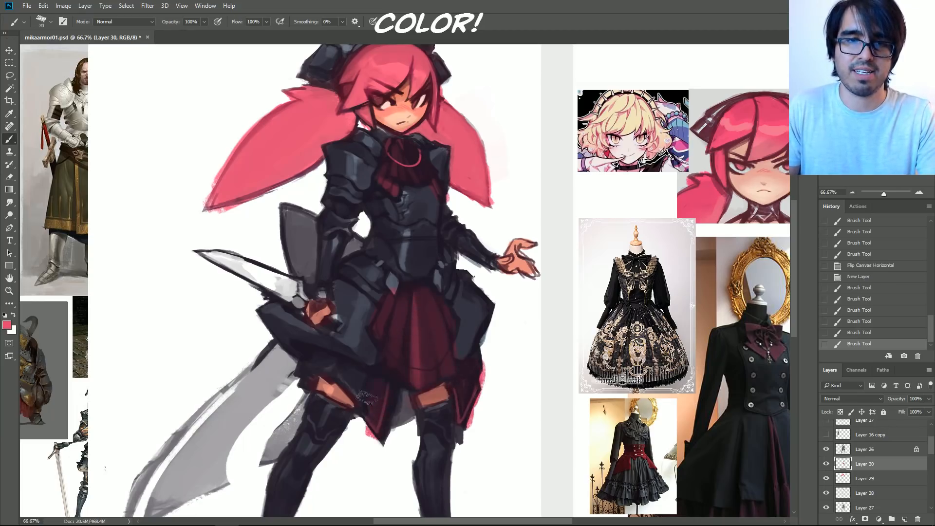
pyautogui.moveTo(306, 374); pyautogui.dragTo(299, 377)
pyautogui.moveTo(308, 353)
pyautogui.mouseDown()
pyautogui.moveTo(302, 374)
pyautogui.moveTo(350, 376)
pyautogui.mouseUp()
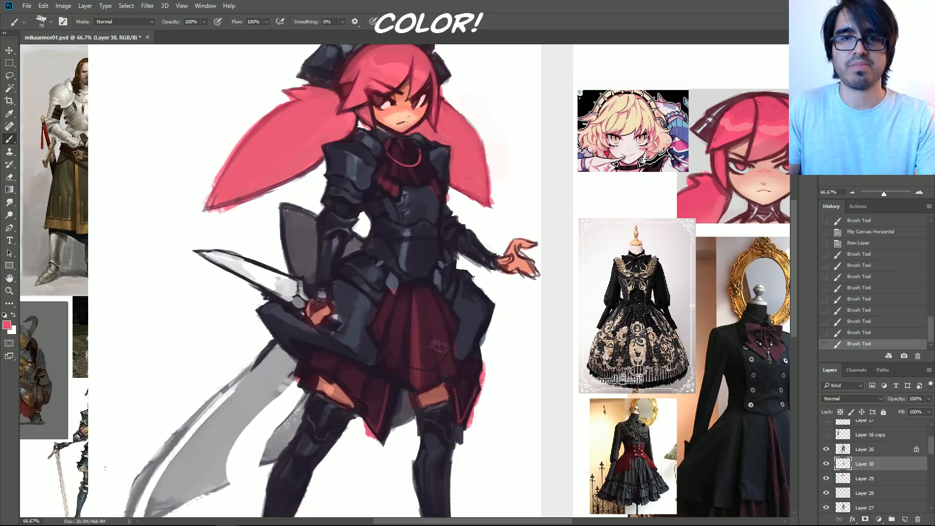
pyautogui.moveTo(404, 306); pyautogui.dragTo(434, 351)
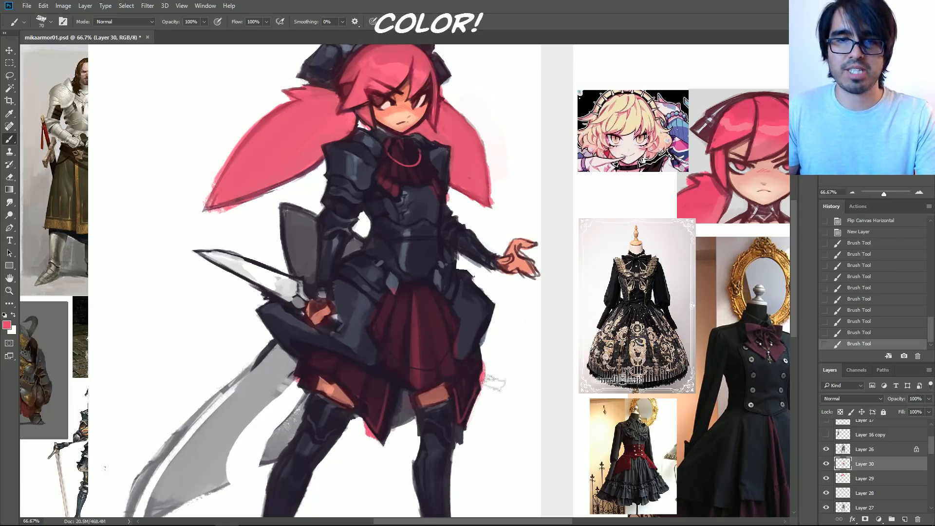
pyautogui.moveTo(495, 368); pyautogui.dragTo(517, 386)
# Step: Recolour the painted cloth layer to teal with Hue/Saturation: hue -165, saturation +48, lightness +23
pyautogui.hotkey('ctrl', 'u')
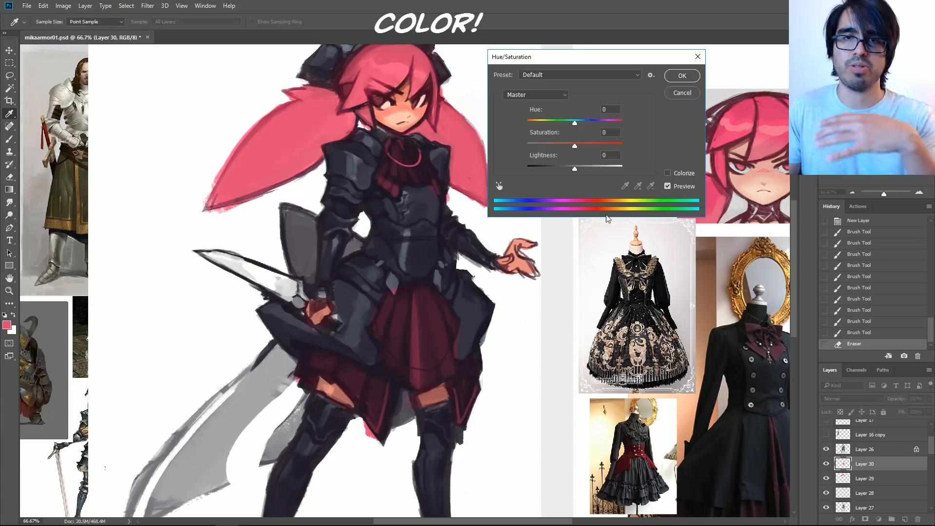
pyautogui.moveTo(574, 120); pyautogui.dragTo(527, 125)
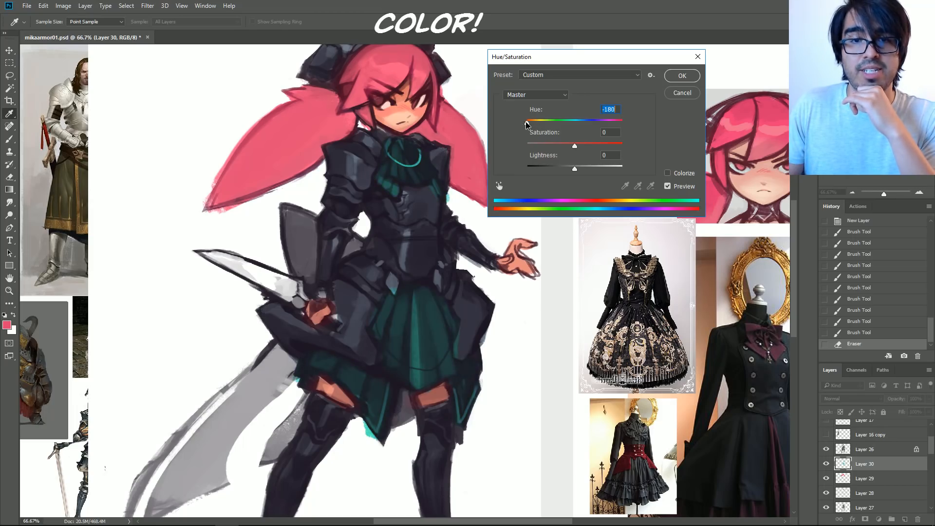
pyautogui.moveTo(534, 122); pyautogui.dragTo(530, 123)
pyautogui.moveTo(573, 169); pyautogui.dragTo(583, 168)
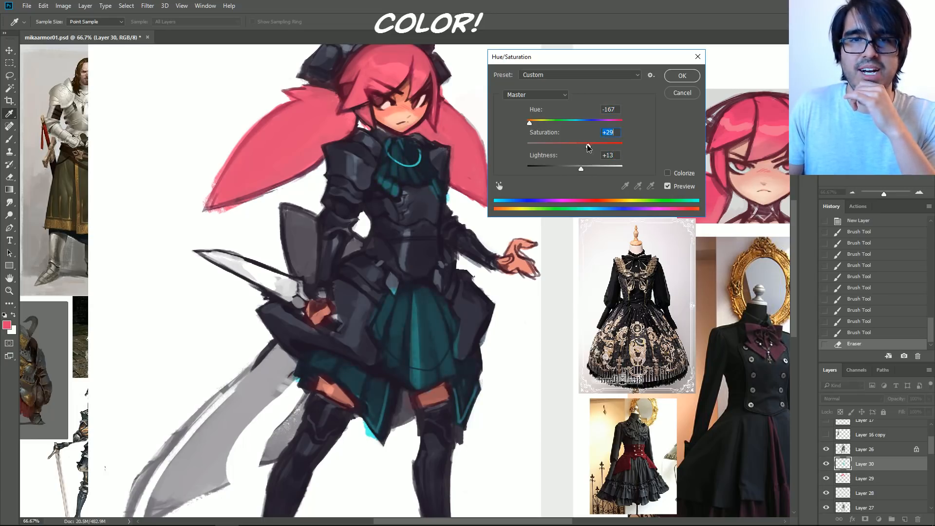
pyautogui.moveTo(532, 124)
pyautogui.mouseDown()
pyautogui.moveTo(599, 125)
pyautogui.moveTo(520, 132)
pyautogui.moveTo(530, 130)
pyautogui.mouseUp()
pyautogui.moveTo(585, 146); pyautogui.dragTo(586, 169)
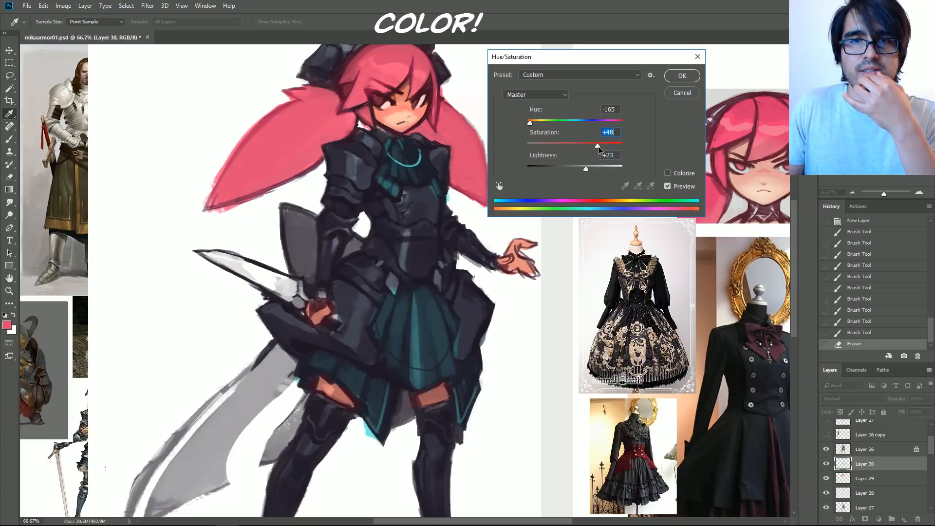
pyautogui.click(678, 78)
# Step: Flip the canvas horizontally
pyautogui.moveTo(419, 340); pyautogui.dragTo(437, 245)
pyautogui.moveTo(432, 182); pyautogui.dragTo(428, 286)
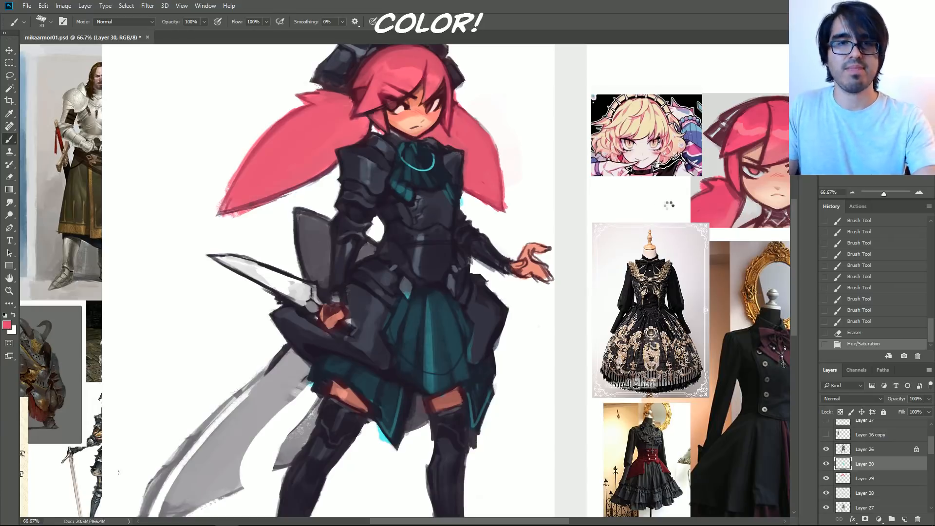
pyautogui.hotkey('ctrl', 'shift', 'h')
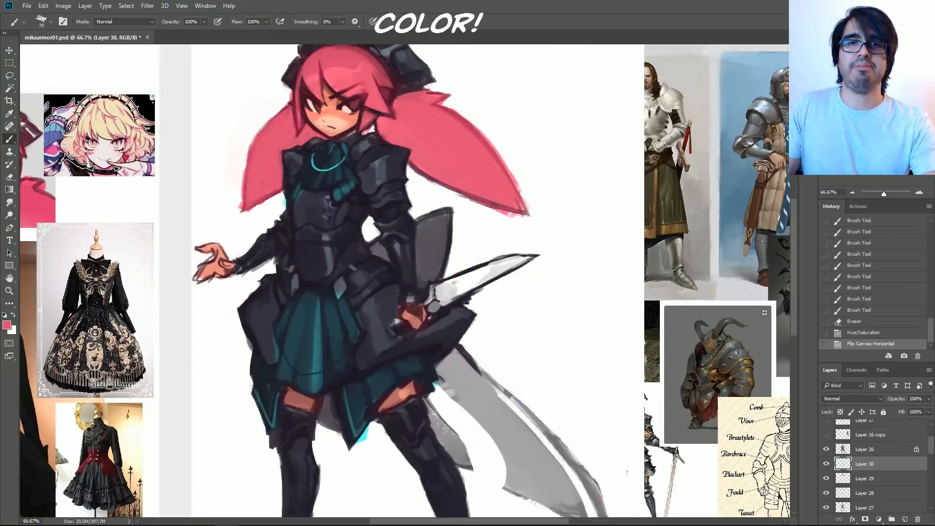
# Step: Select Layer 26 and shade the hair beneath the headdress with dark maroon, undoing the surplus stroke
pyautogui.click(864, 454)
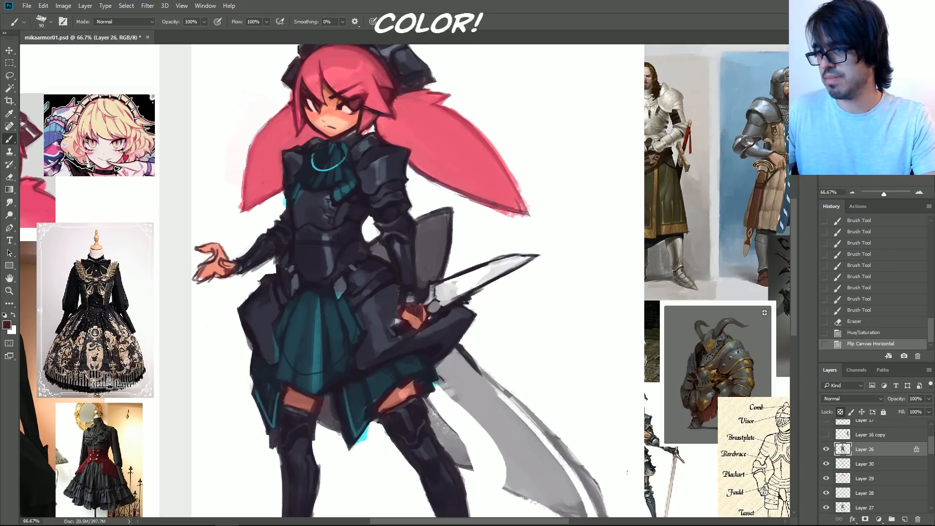
pyautogui.hotkey('ctrl', '-')
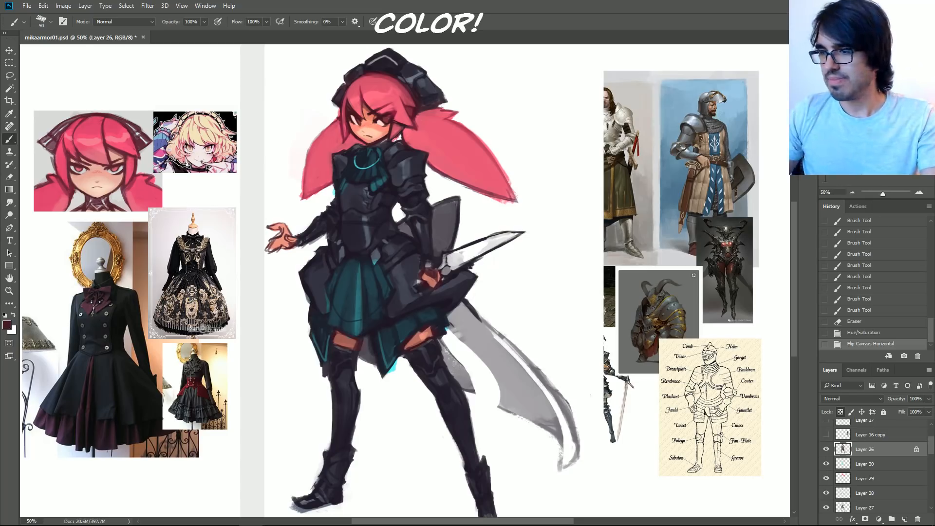
pyautogui.moveTo(417, 108); pyautogui.dragTo(419, 102)
pyautogui.press(']')
pyautogui.press(']')
pyautogui.hotkey('ctrl', 'z')
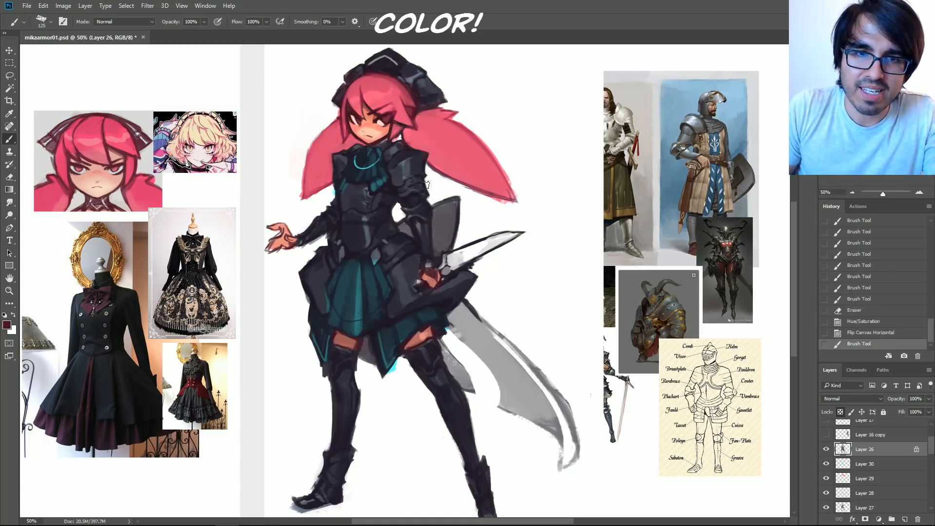
# Step: Set the foreground colour to dark teal blue #0c3b4b and paint it over the cravat
pyautogui.click(9, 328)
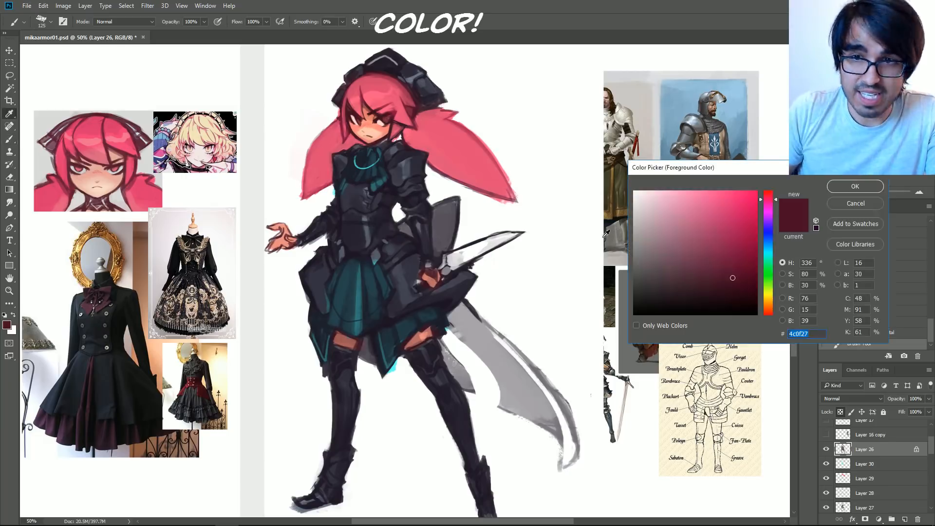
pyautogui.click(770, 253)
pyautogui.moveTo(734, 256); pyautogui.dragTo(739, 234)
pyautogui.moveTo(765, 264); pyautogui.dragTo(737, 273)
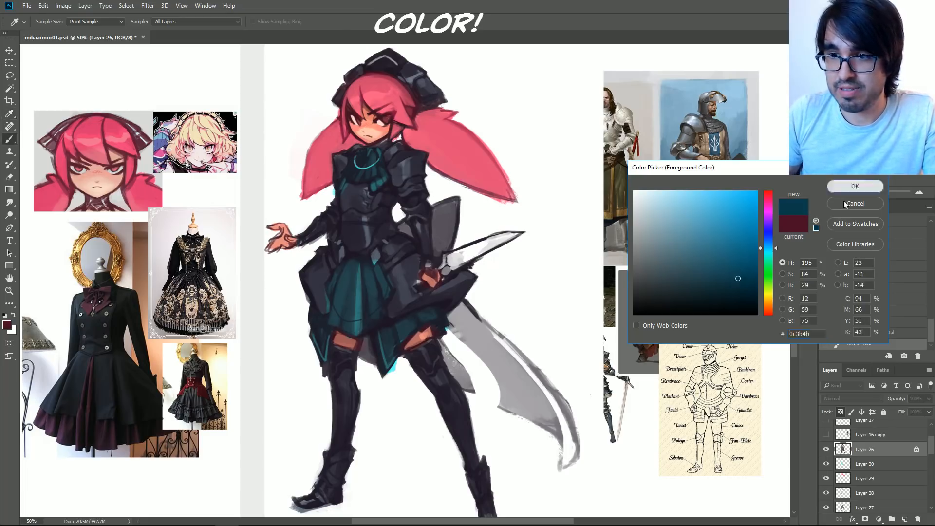
pyautogui.click(854, 187)
pyautogui.moveTo(375, 176)
pyautogui.mouseDown()
pyautogui.moveTo(368, 158)
pyautogui.moveTo(386, 168)
pyautogui.mouseUp()
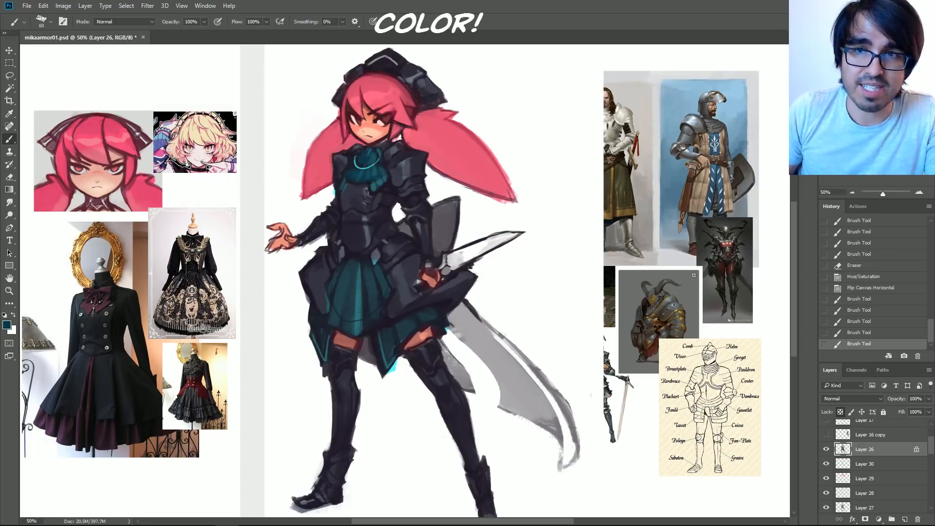
# Step: Refine the cravat folds with the dark teal at 100% zoom
pyautogui.click(919, 193)
pyautogui.click(919, 192)
pyautogui.moveTo(455, 200); pyautogui.dragTo(537, 325)
pyautogui.moveTo(431, 219); pyautogui.dragTo(441, 208)
pyautogui.moveTo(392, 181); pyautogui.dragTo(387, 176)
# Step: Paint the dark teal over the skirt and its cloth side panels with varied brush sizes, undoing a stray stroke
pyautogui.moveTo(387, 434)
pyautogui.mouseDown()
pyautogui.moveTo(437, 286)
pyautogui.moveTo(440, 327)
pyautogui.mouseUp()
pyautogui.press(']')
pyautogui.press(']')
pyautogui.press(']')
pyautogui.press(']')
pyautogui.hotkey('ctrl', 'z')
pyautogui.moveTo(451, 256)
pyautogui.mouseDown()
pyautogui.moveTo(488, 308)
pyautogui.moveTo(455, 233)
pyautogui.moveTo(484, 251)
pyautogui.moveTo(457, 250)
pyautogui.moveTo(432, 299)
pyautogui.moveTo(436, 233)
pyautogui.moveTo(414, 303)
pyautogui.moveTo(419, 271)
pyautogui.mouseUp()
pyautogui.moveTo(407, 230); pyautogui.dragTo(393, 266)
pyautogui.moveTo(509, 385)
pyautogui.mouseDown()
pyautogui.moveTo(528, 357)
pyautogui.moveTo(591, 329)
pyautogui.mouseUp()
pyautogui.press('[')
pyautogui.press('[')
pyautogui.press('[')
pyautogui.moveTo(367, 392); pyautogui.dragTo(369, 348)
pyautogui.moveTo(662, 224); pyautogui.dragTo(671, 397)
# Step: Choose a darker blue foreground colour and shade the upper part of the cravat
pyautogui.click(10, 326)
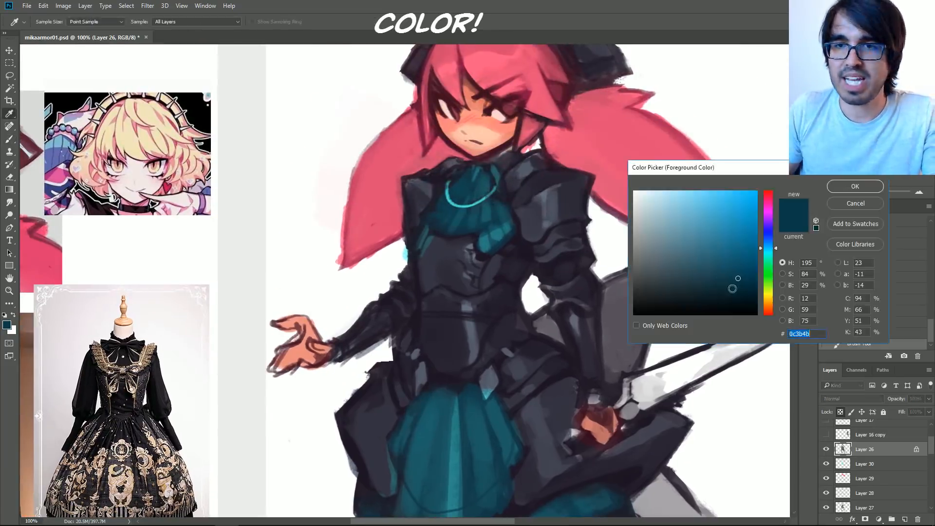
pyautogui.click(871, 183)
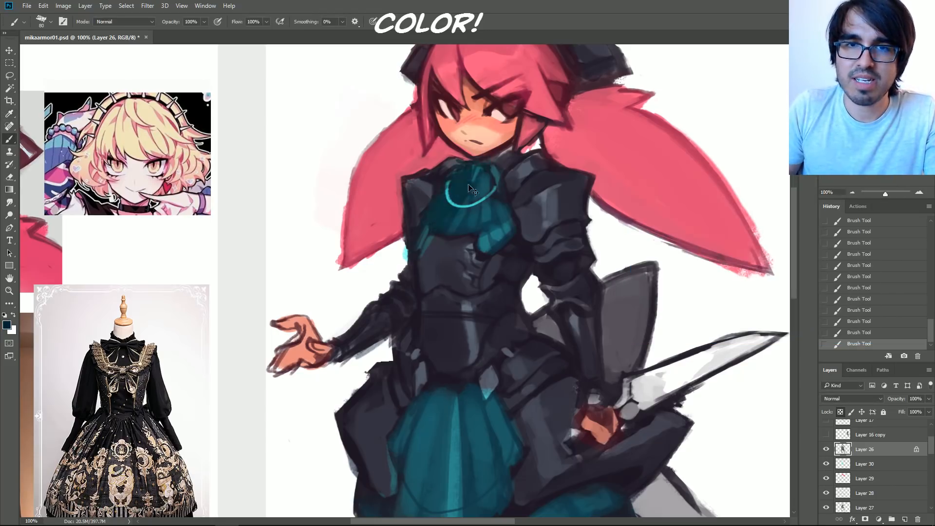
pyautogui.moveTo(439, 412); pyautogui.dragTo(480, 269)
# Step: Shift the foreground hue to 229° blue and shade the skirt's top, the side panels and the cravat
pyautogui.click(7, 325)
pyautogui.moveTo(769, 248); pyautogui.dragTo(769, 237)
pyautogui.click(848, 187)
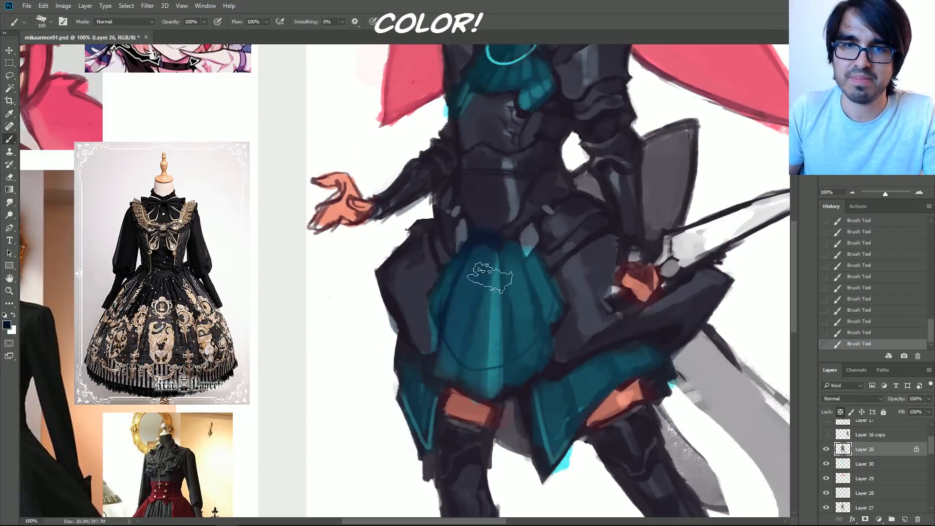
pyautogui.moveTo(565, 434); pyautogui.dragTo(557, 372)
pyautogui.moveTo(412, 407); pyautogui.dragTo(411, 386)
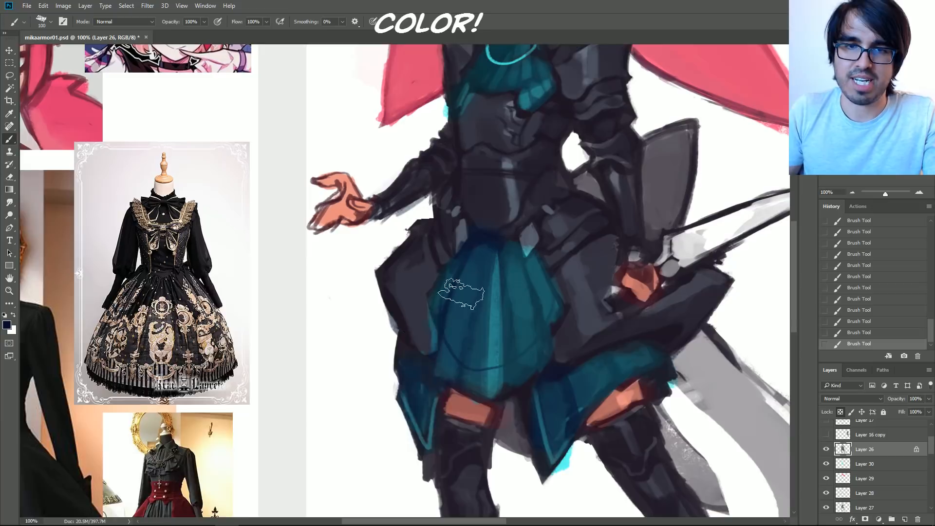
pyautogui.moveTo(470, 127); pyautogui.dragTo(459, 280)
pyautogui.moveTo(465, 243); pyautogui.dragTo(502, 189)
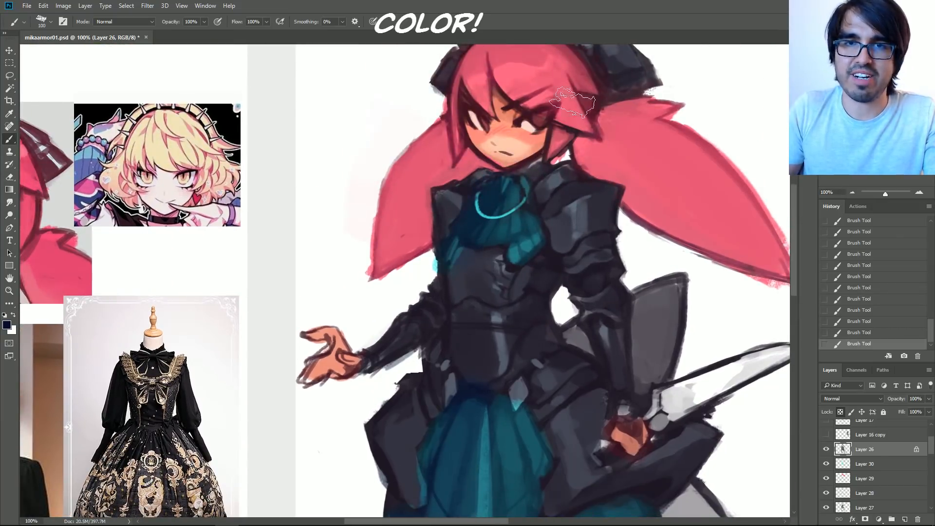
# Step: Set the foreground colour to a near-black with a bluer-violet hue and darken the shoulder and torso armour
pyautogui.click(8, 326)
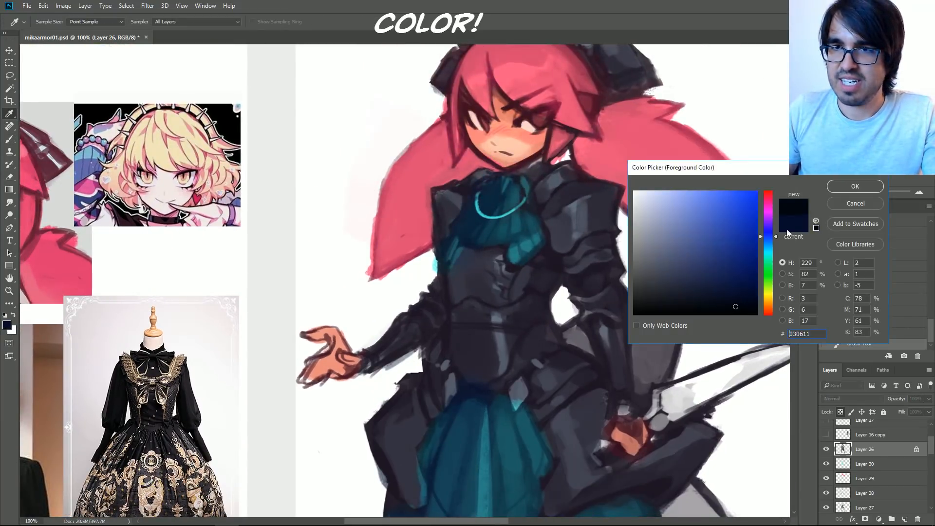
pyautogui.moveTo(774, 238); pyautogui.dragTo(774, 230)
pyautogui.click(839, 187)
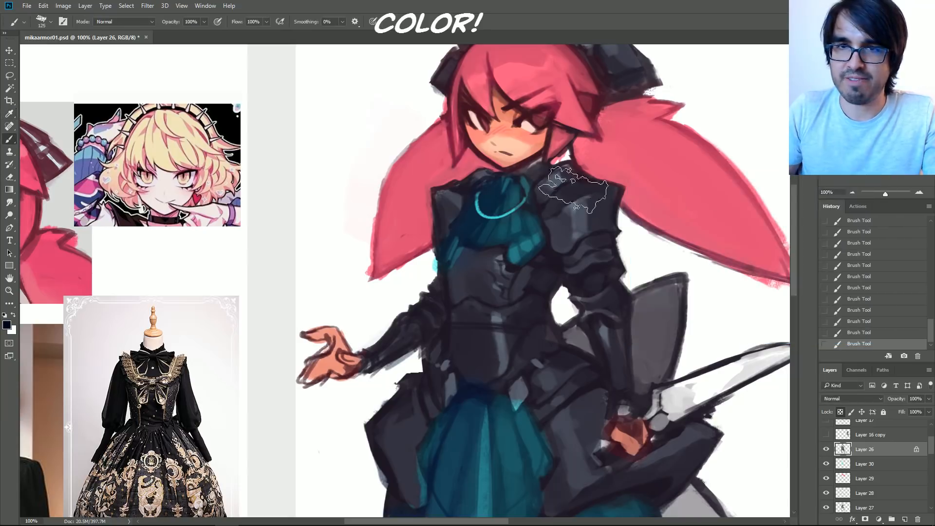
pyautogui.press('[')
pyautogui.press('[')
pyautogui.moveTo(555, 298); pyautogui.dragTo(558, 340)
pyautogui.moveTo(444, 295)
pyautogui.mouseDown()
pyautogui.moveTo(439, 336)
pyautogui.moveTo(488, 219)
pyautogui.mouseUp()
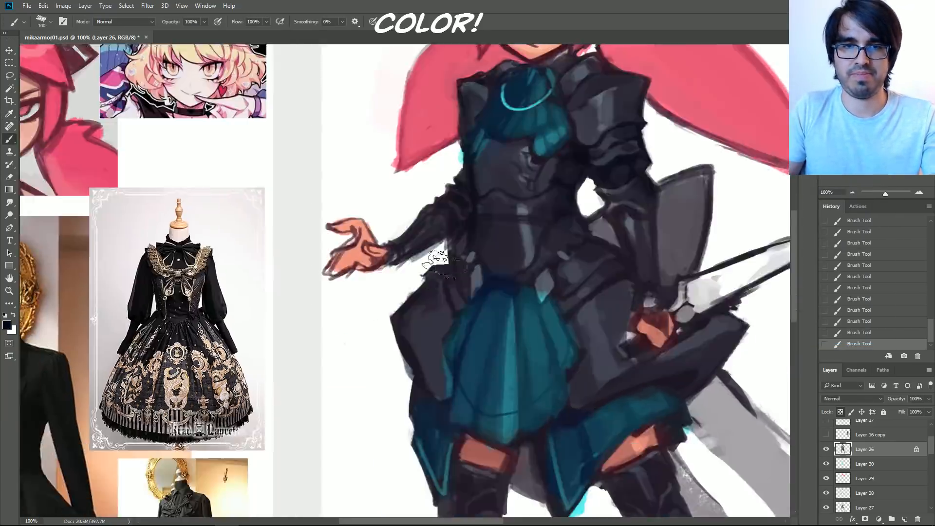
# Step: Move to the head, reduce the brush size and set the foreground colour to muted dark red 8a3746
pyautogui.moveTo(689, 250)
pyautogui.mouseDown()
pyautogui.moveTo(720, 459)
pyautogui.moveTo(673, 450)
pyautogui.mouseUp()
pyautogui.click(553, 204)
pyautogui.press('[')
pyautogui.press('[')
pyautogui.press('[')
pyautogui.press('[')
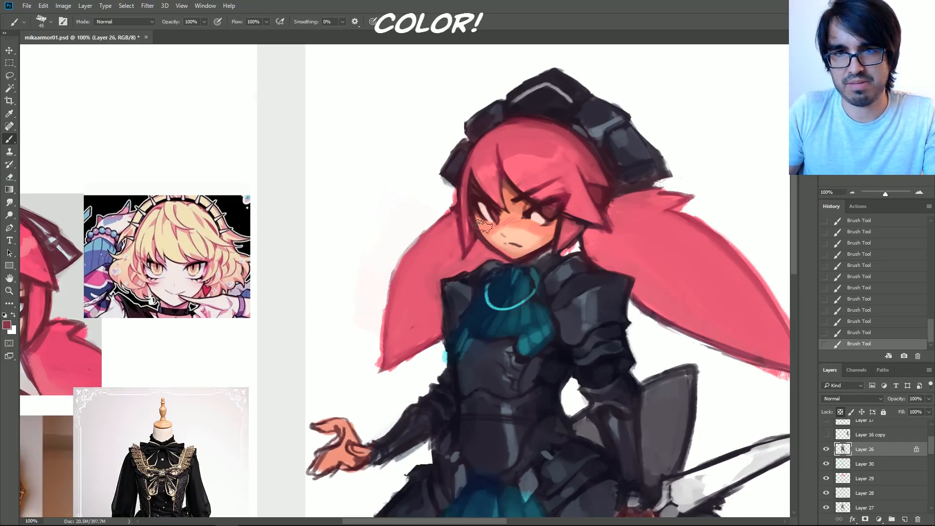
pyautogui.click(7, 325)
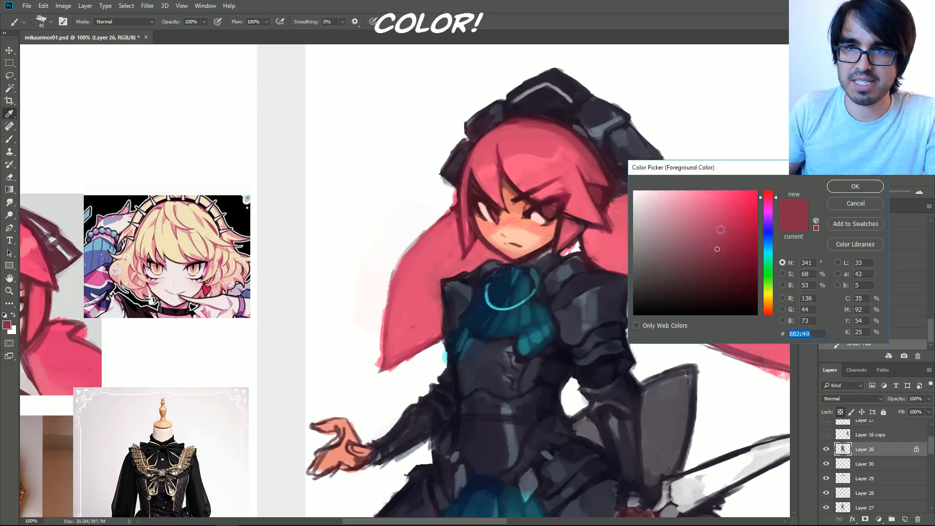
pyautogui.click(767, 194)
pyautogui.click(708, 248)
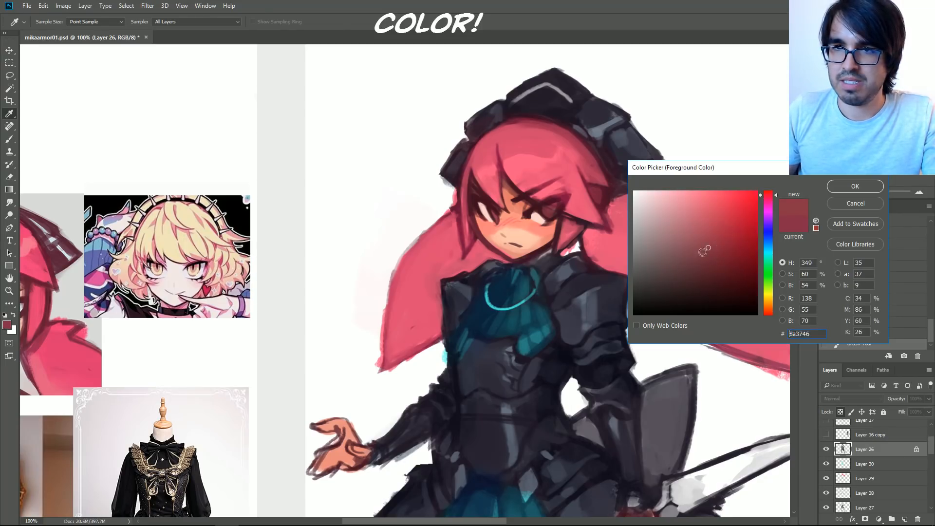
pyautogui.click(855, 186)
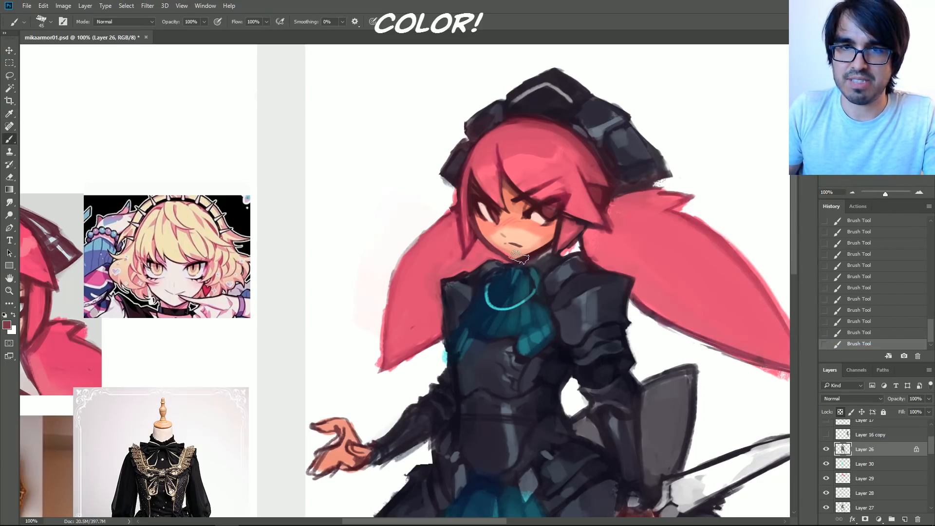
# Step: Enlarge the brush to 100 and deepen the shading around the hair and headdress
pyautogui.press(']')
pyautogui.press(']')
pyautogui.press(']')
pyautogui.press(']')
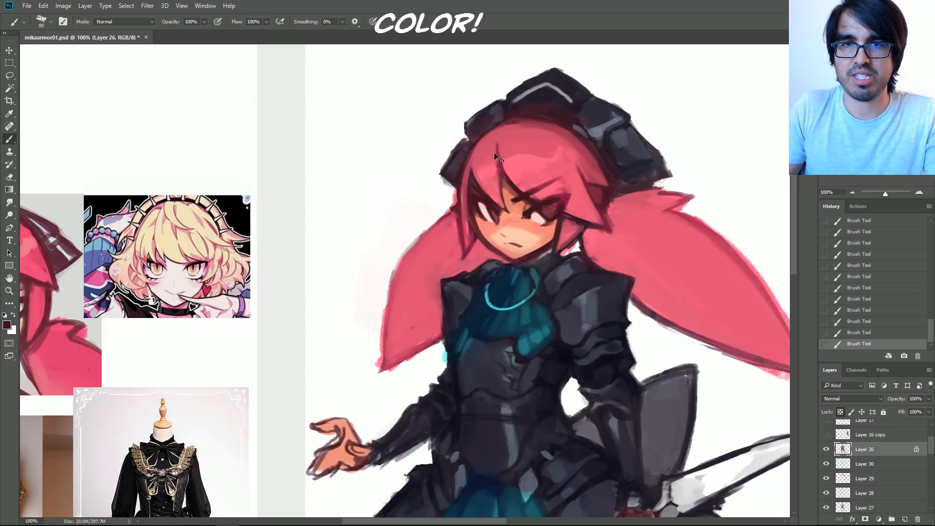
pyautogui.press(']')
pyautogui.press(']')
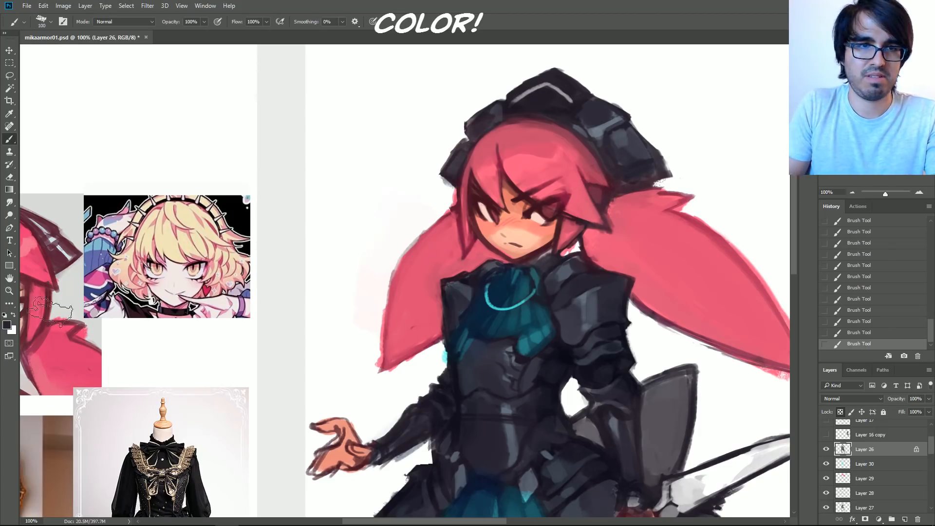
# Step: Set the foreground colour to dark crimson 5f1431 and refine the edges of the face and fringe with a brush reduced to 45
pyautogui.click(8, 326)
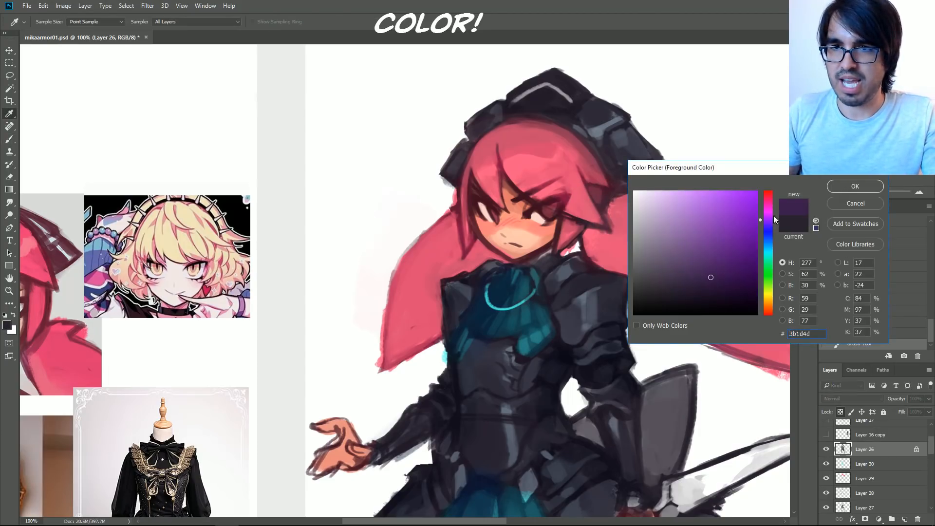
pyautogui.moveTo(775, 220); pyautogui.dragTo(774, 199)
pyautogui.click(730, 269)
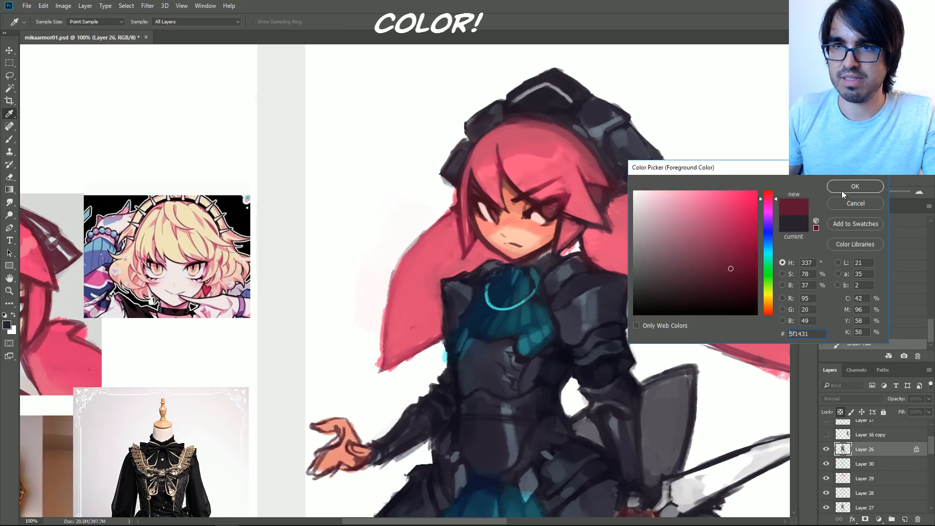
pyautogui.click(842, 192)
pyautogui.press('[')
pyautogui.press('[')
pyautogui.press('[')
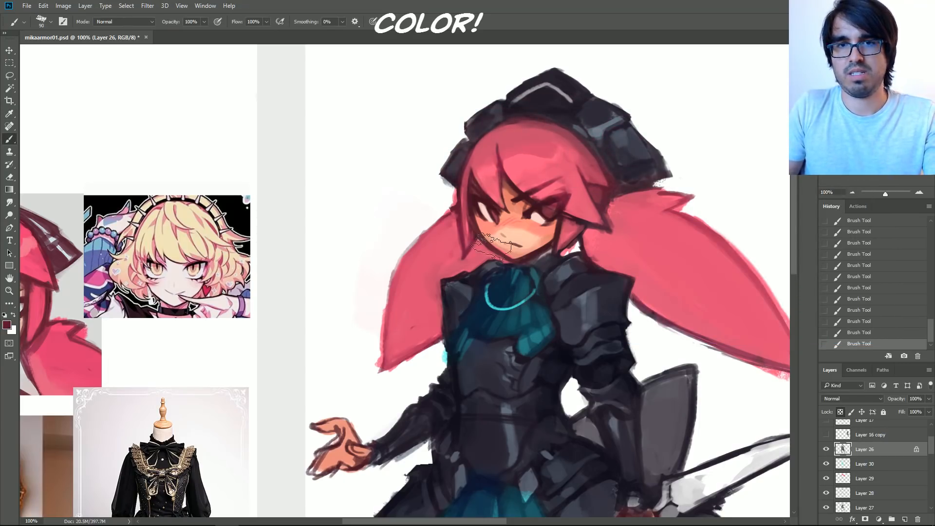
pyautogui.press('[')
pyautogui.press('[')
pyautogui.press('[')
pyautogui.press('[')
pyautogui.press('[')
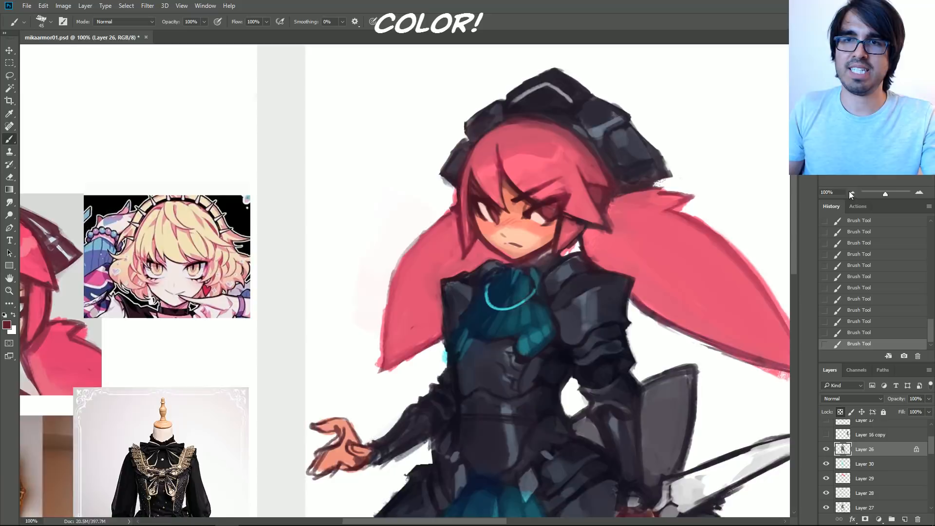
# Step: Merge Layers 30, 29 and 28 down into Layer 27, toggling the visibility of Layers 26 and 27 to compare them
pyautogui.click(851, 193)
pyautogui.press(']')
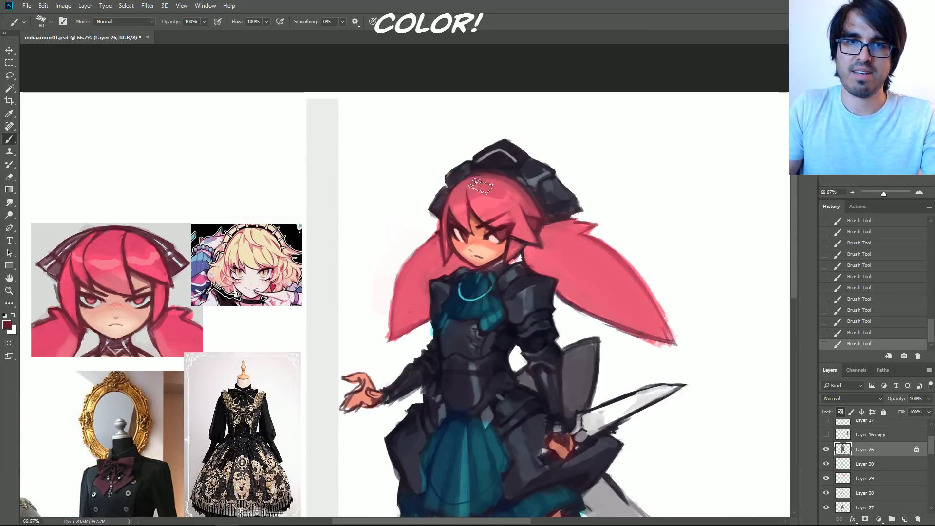
pyautogui.moveTo(671, 268)
pyautogui.mouseDown()
pyautogui.moveTo(688, 140)
pyautogui.moveTo(663, 139)
pyautogui.mouseUp()
pyautogui.moveTo(660, 202); pyautogui.dragTo(669, 156)
pyautogui.press(']')
pyautogui.press(']')
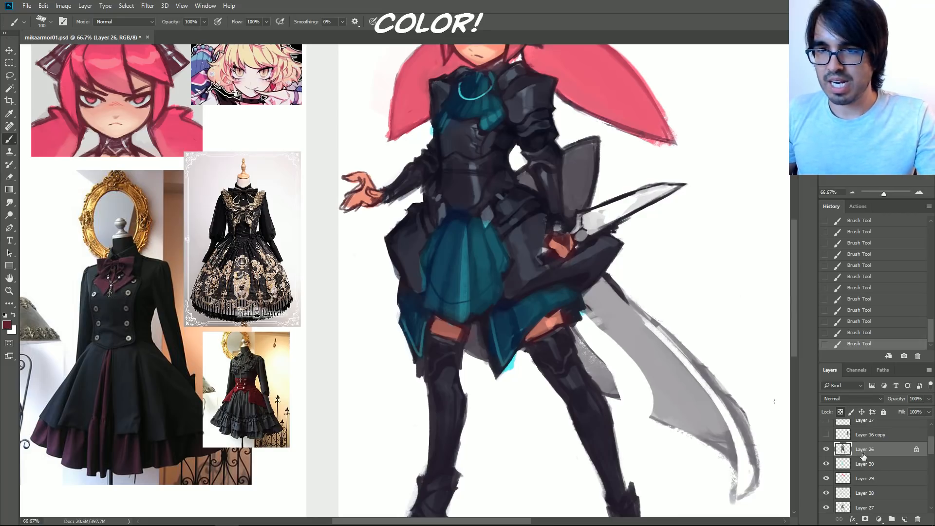
pyautogui.click(825, 450)
pyautogui.click(825, 449)
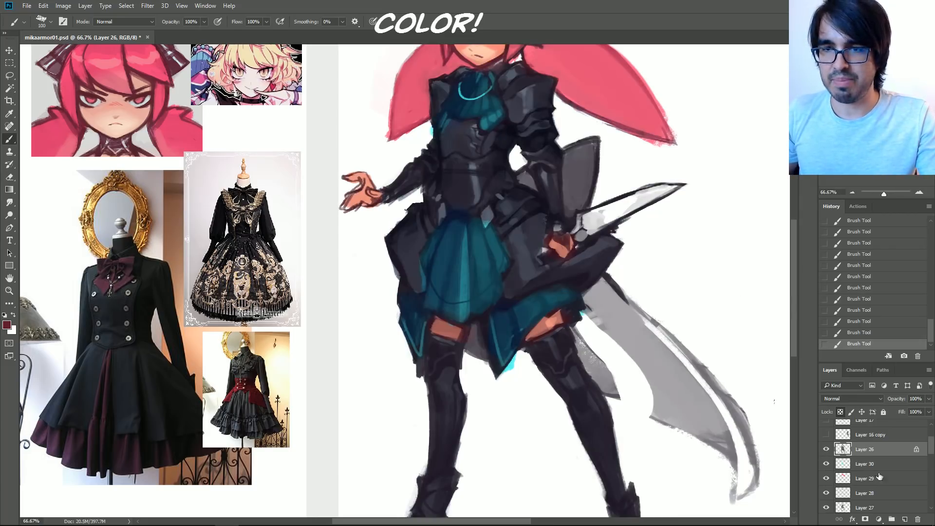
pyautogui.click(865, 464)
pyautogui.hotkey('ctrl', 'e')
pyautogui.hotkey('ctrl', 'e')
pyautogui.hotkey('ctrl', 'e')
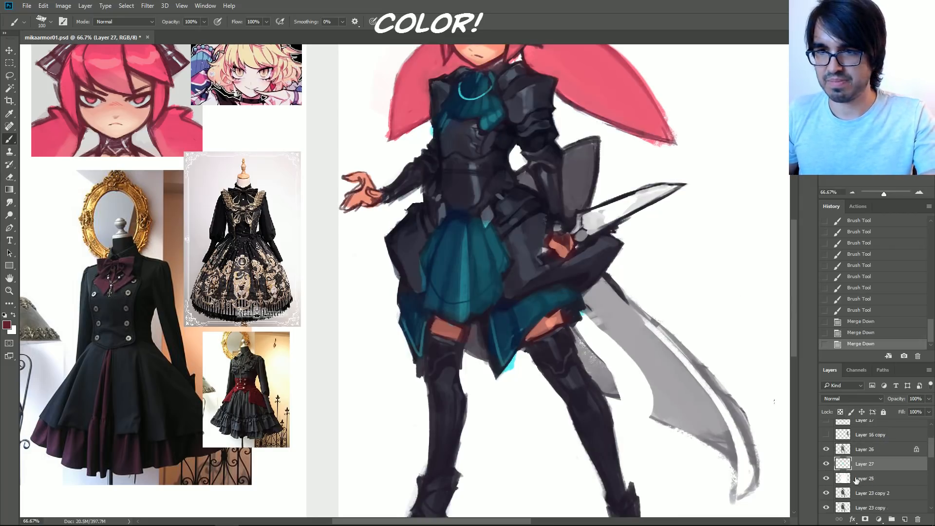
pyautogui.click(826, 464)
pyautogui.click(825, 464)
# Step: Apply a slight Brightness/Contrast adjustment to Layer 27
pyautogui.hotkey('ctrl', 'u')
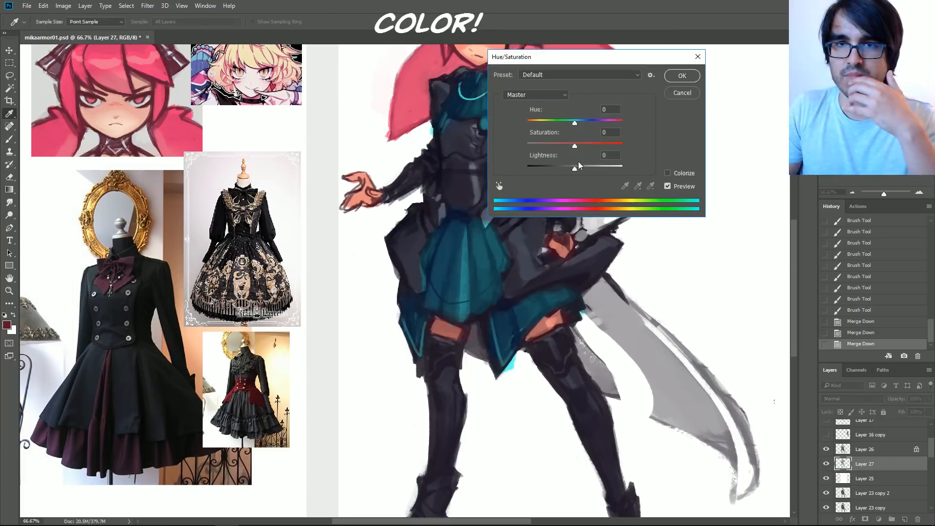
pyautogui.click(682, 92)
pyautogui.click(63, 6)
pyautogui.moveTo(146, 30)
pyautogui.click(195, 30)
pyautogui.moveTo(638, 111)
pyautogui.mouseDown()
pyautogui.moveTo(659, 109)
pyautogui.moveTo(650, 110)
pyautogui.mouseUp()
pyautogui.click(706, 104)
# Step: Adjust Layer 27 with Hue/Saturation, setting the hue to +2 and raising the saturation
pyautogui.moveTo(584, 195); pyautogui.dragTo(460, 248)
pyautogui.click(849, 186)
pyautogui.hotkey('ctrl', 'u')
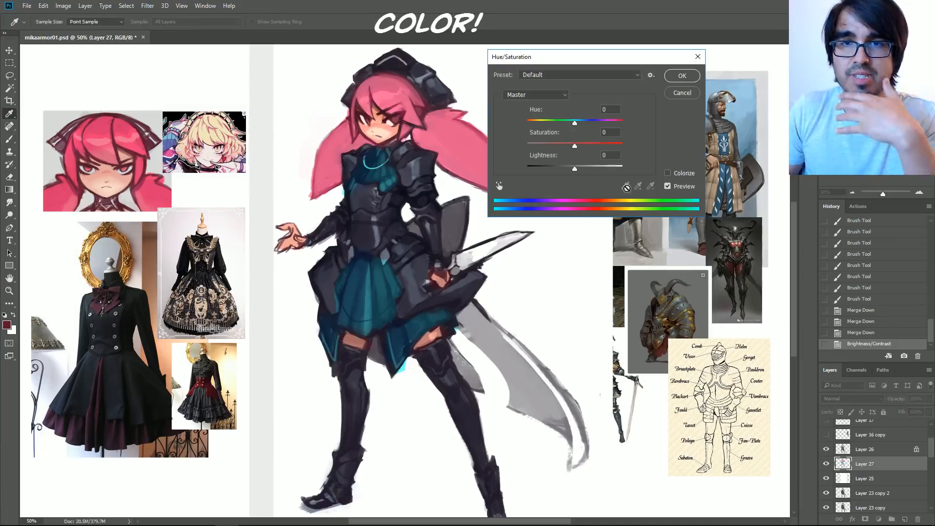
pyautogui.moveTo(575, 124); pyautogui.dragTo(585, 124)
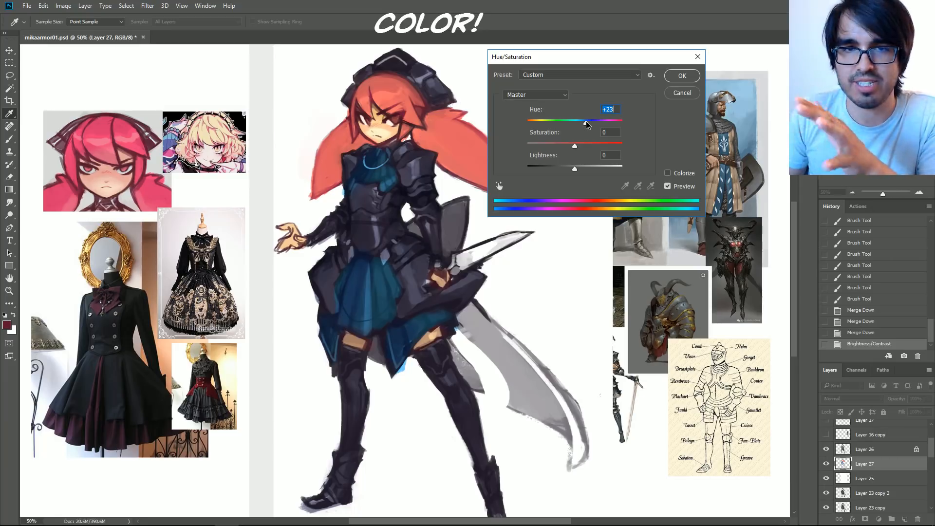
pyautogui.moveTo(584, 125); pyautogui.dragTo(585, 145)
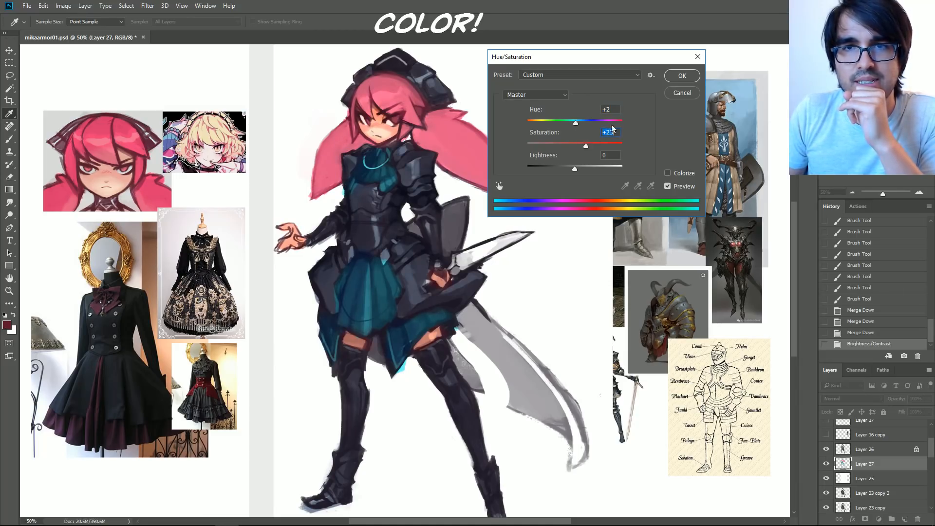
pyautogui.click(682, 77)
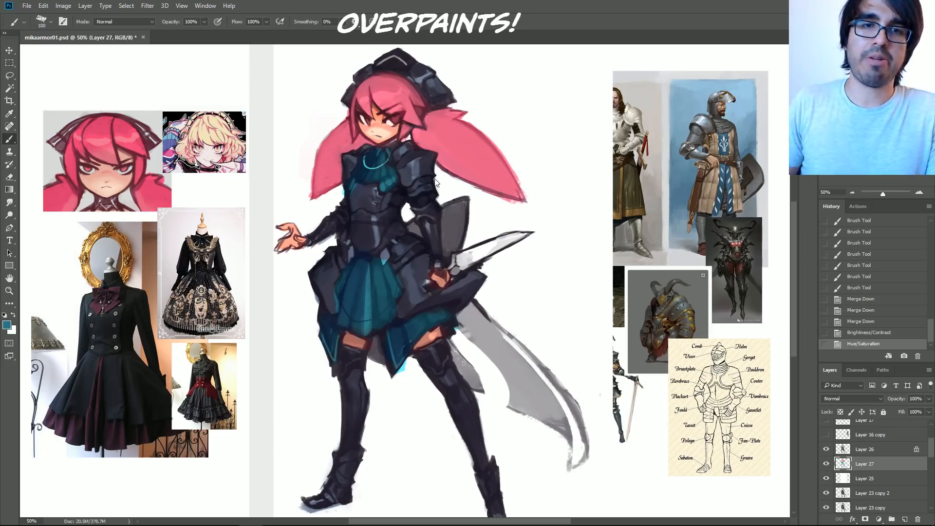
# Step: Paint the long grey cloth trailing behind the figure in teal, undoing one broad stroke and continuing with a smaller brush
pyautogui.click(468, 253)
pyautogui.press(']')
pyautogui.moveTo(468, 319)
pyautogui.mouseDown()
pyautogui.moveTo(523, 370)
pyautogui.moveTo(538, 407)
pyautogui.moveTo(581, 438)
pyautogui.moveTo(577, 462)
pyautogui.mouseUp()
pyautogui.hotkey('ctrl', 'z')
pyautogui.press('[')
pyautogui.press('[')
pyautogui.press('[')
pyautogui.press('[')
pyautogui.press('[')
pyautogui.press(']')
pyautogui.moveTo(528, 375)
pyautogui.mouseDown()
pyautogui.moveTo(574, 433)
pyautogui.moveTo(533, 369)
pyautogui.moveTo(513, 353)
pyautogui.moveTo(516, 373)
pyautogui.moveTo(491, 332)
pyautogui.moveTo(527, 364)
pyautogui.moveTo(471, 311)
pyautogui.moveTo(518, 380)
pyautogui.moveTo(517, 399)
pyautogui.moveTo(545, 417)
pyautogui.mouseUp()
# Step: Finish the trailing cloth's tip in teal and colour the smaller cloth pieces behind the legs, varying the brush size
pyautogui.press(']')
pyautogui.press('[')
pyautogui.press('[')
pyautogui.moveTo(573, 445); pyautogui.dragTo(575, 449)
pyautogui.press('[')
pyautogui.press('[')
pyautogui.moveTo(476, 382); pyautogui.dragTo(451, 343)
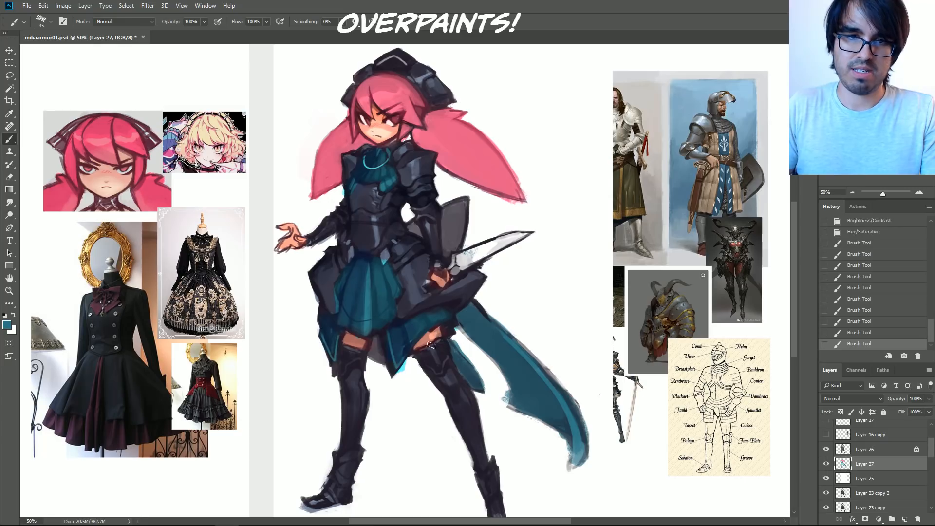
pyautogui.moveTo(378, 346); pyautogui.dragTo(373, 360)
pyautogui.moveTo(524, 404)
pyautogui.mouseDown()
pyautogui.moveTo(548, 416)
pyautogui.moveTo(577, 457)
pyautogui.mouseUp()
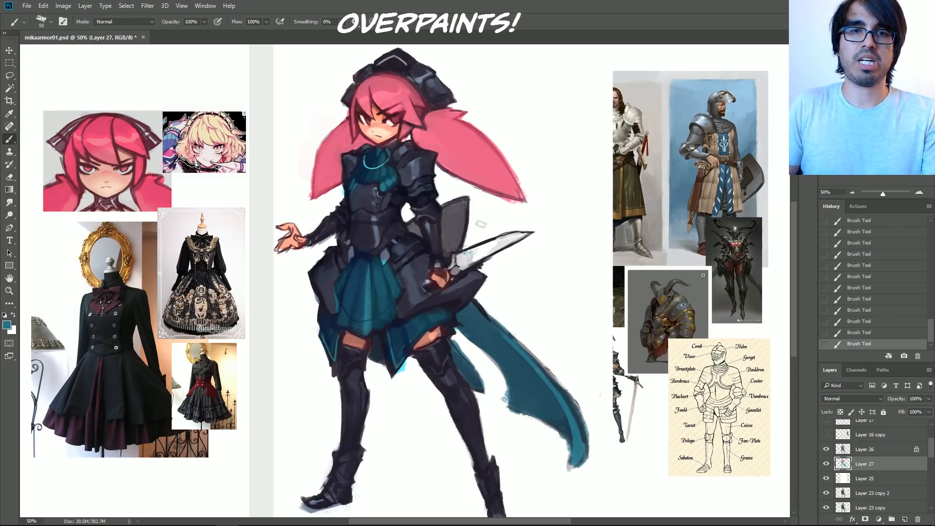
# Step: Sample a grey from the sword and shade the blade along its length
pyautogui.keyDown('alt'); pyautogui.click(456, 270); pyautogui.keyUp('alt')
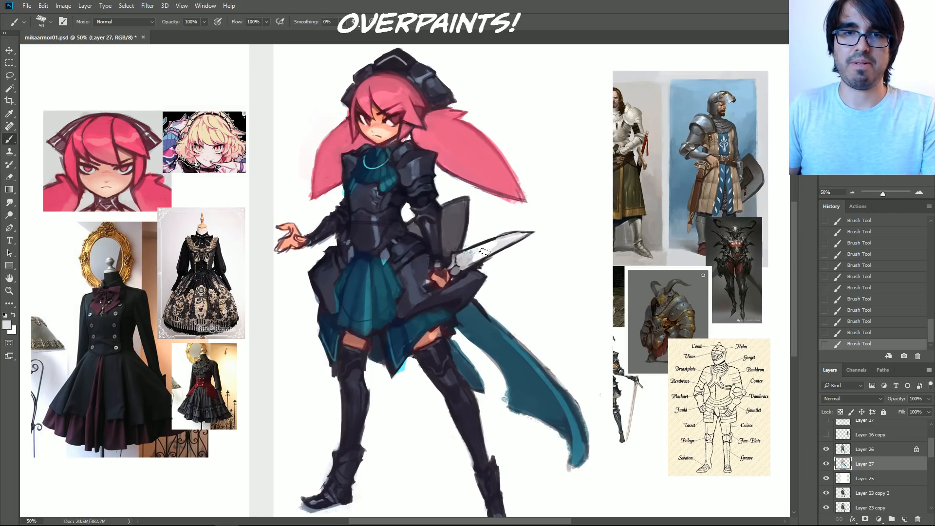
pyautogui.moveTo(463, 265); pyautogui.dragTo(540, 234)
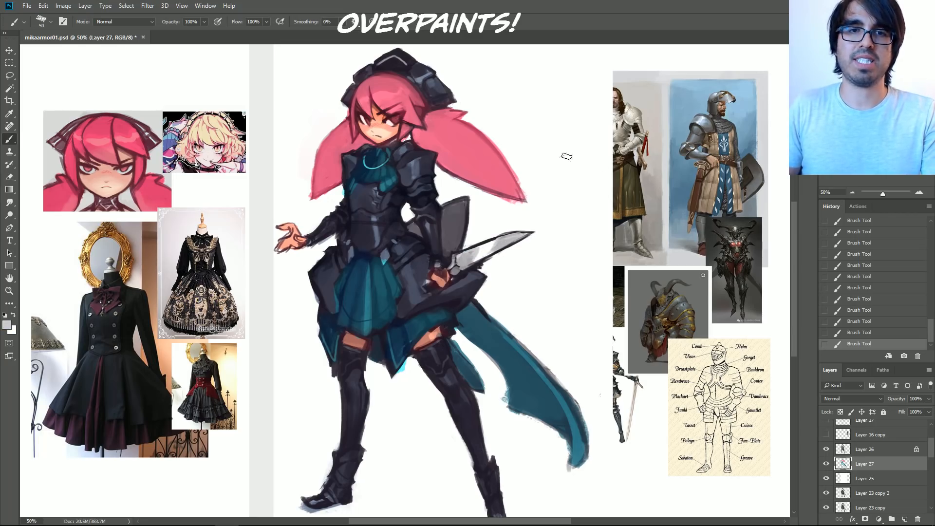
# Step: Add a new empty layer directly above Layer 26 for the overpainting
pyautogui.click(864, 450)
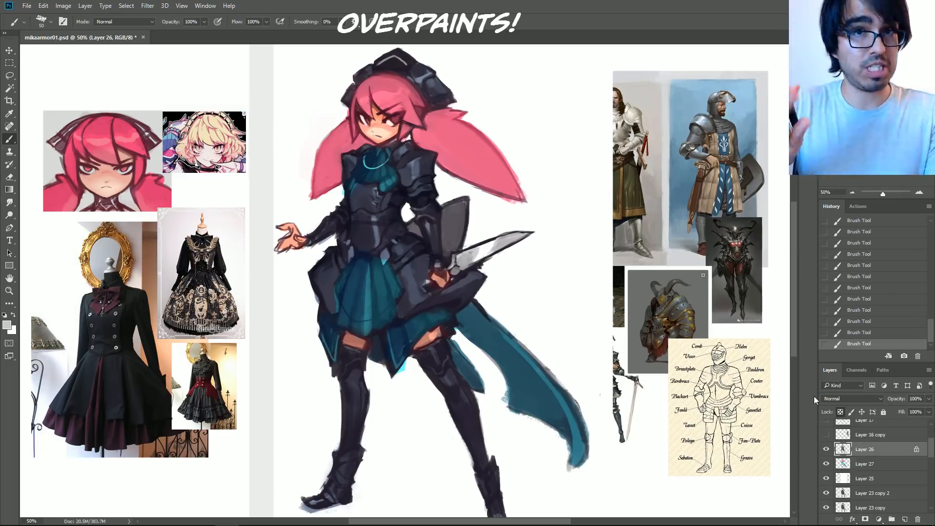
pyautogui.click(919, 194)
pyautogui.moveTo(741, 95); pyautogui.dragTo(773, 172)
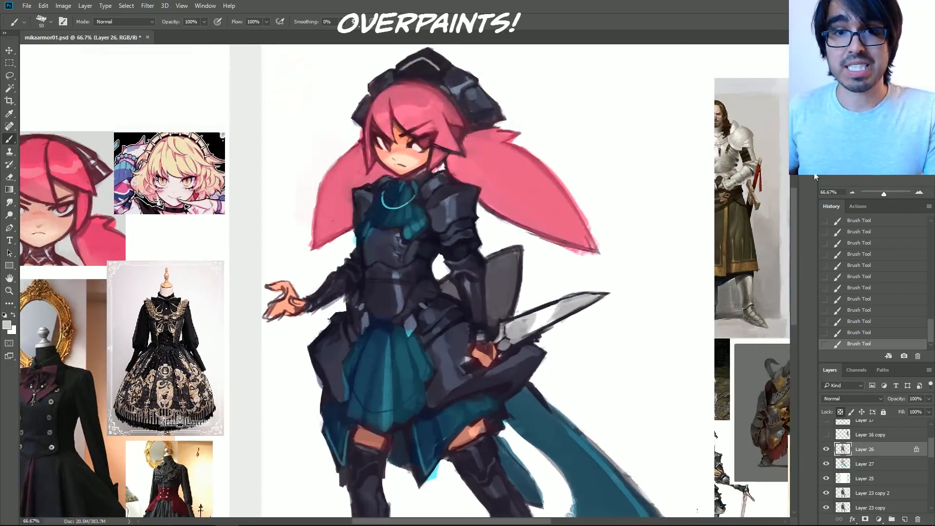
pyautogui.hotkey('ctrl', 'shift', 'n')
pyautogui.press('Return')
# Step: Retouch the hair and outline around the chin using colours sampled nearby and a brush reduced to 25
pyautogui.click(919, 194)
pyautogui.click(919, 193)
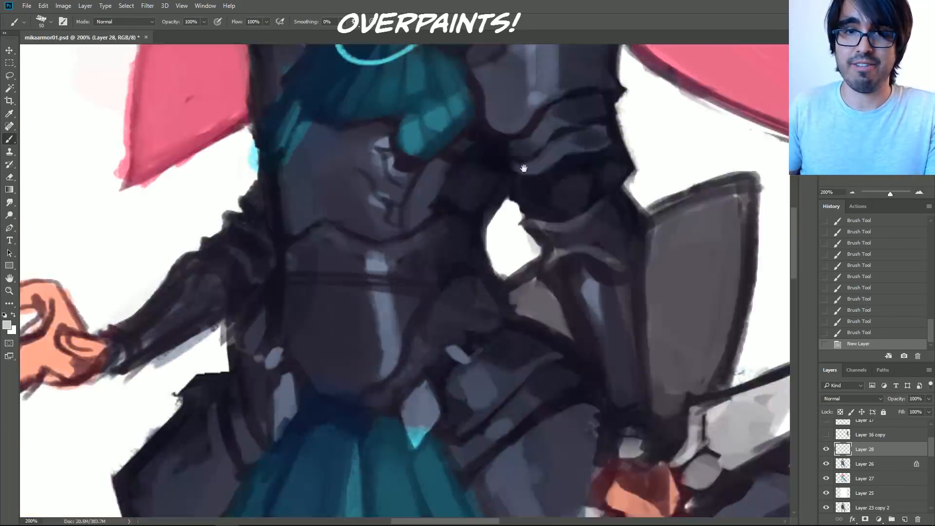
pyautogui.moveTo(521, 168); pyautogui.dragTo(605, 437)
pyautogui.moveTo(594, 352); pyautogui.dragTo(581, 399)
pyautogui.keyDown('alt'); pyautogui.click(420, 218); pyautogui.keyUp('alt')
pyautogui.press('[')
pyautogui.press('[')
pyautogui.press('[')
pyautogui.press('[')
pyautogui.press('[')
pyautogui.press('[')
pyautogui.press('[')
pyautogui.moveTo(464, 255)
pyautogui.mouseDown()
pyautogui.moveTo(411, 241)
pyautogui.moveTo(424, 248)
pyautogui.mouseUp()
pyautogui.keyDown('alt'); pyautogui.click(463, 264); pyautogui.keyUp('alt')
pyautogui.keyDown('alt'); pyautogui.click(435, 256); pyautogui.keyUp('alt')
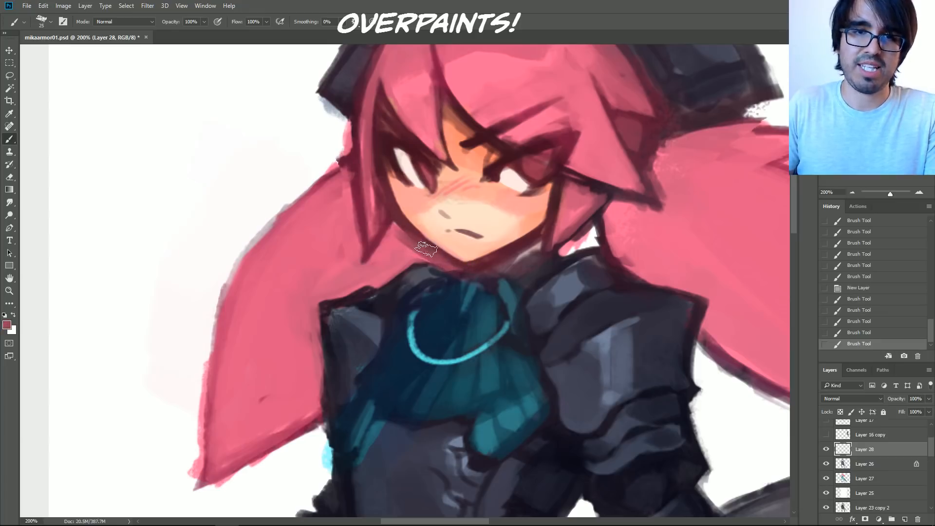
# Step: Choose a more saturated crimson foreground colour and shade the hair along the jawline beside the chin
pyautogui.click(7, 330)
pyautogui.click(739, 219)
pyautogui.click(837, 181)
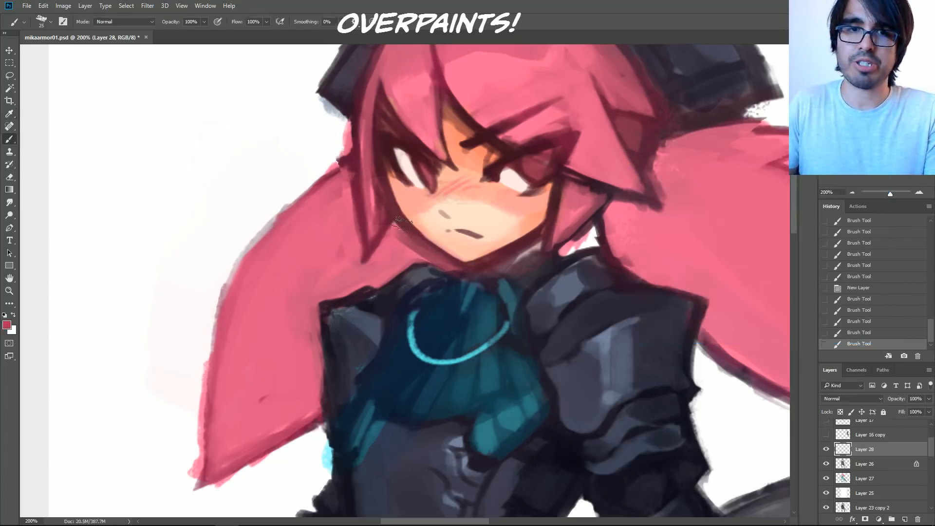
pyautogui.moveTo(397, 226); pyautogui.dragTo(430, 254)
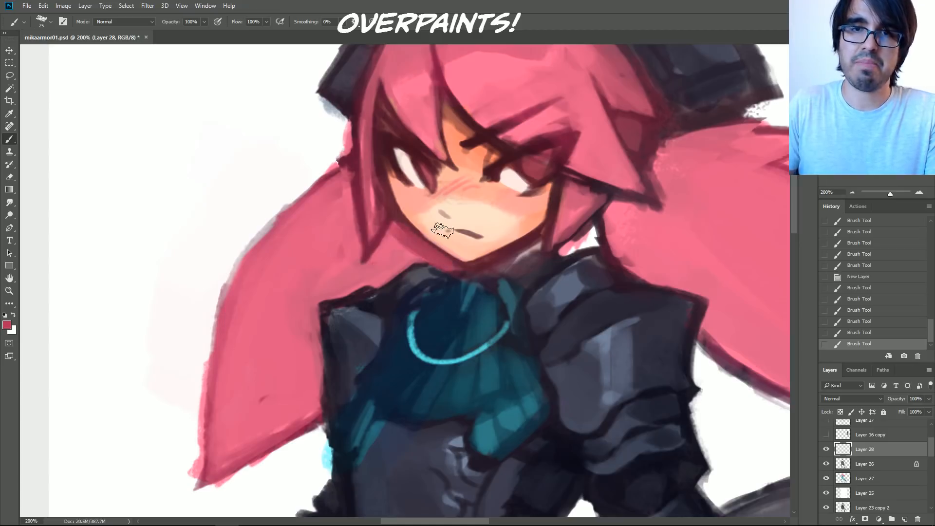
# Step: Shade the hair lock beside the ear with crimson strokes, varying the brush size
pyautogui.press('[')
pyautogui.press('[')
pyautogui.moveTo(568, 184); pyautogui.dragTo(602, 195)
pyautogui.press(']')
pyautogui.press(']')
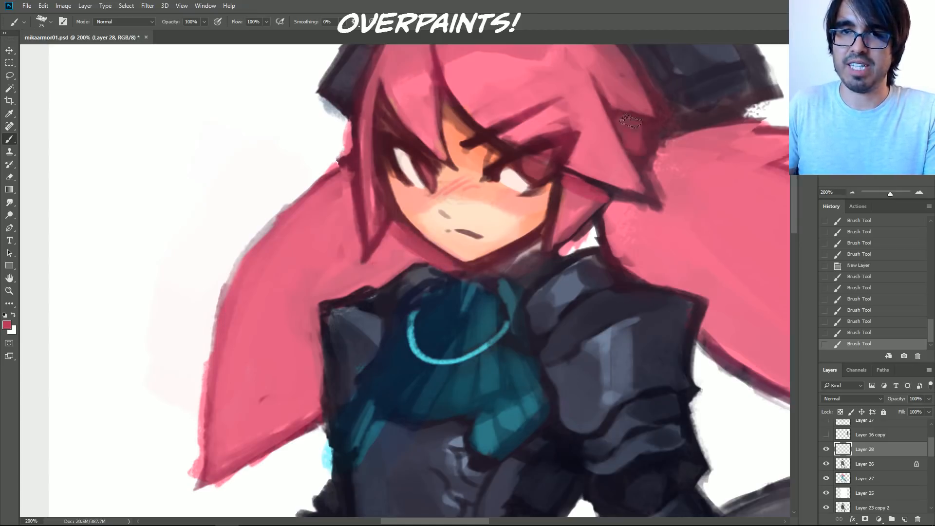
# Step: Enlarge the brush and shade the large pigtail above the sword in deeper crimson, leaving its base lighter
pyautogui.hotkey('ctrl', '-')
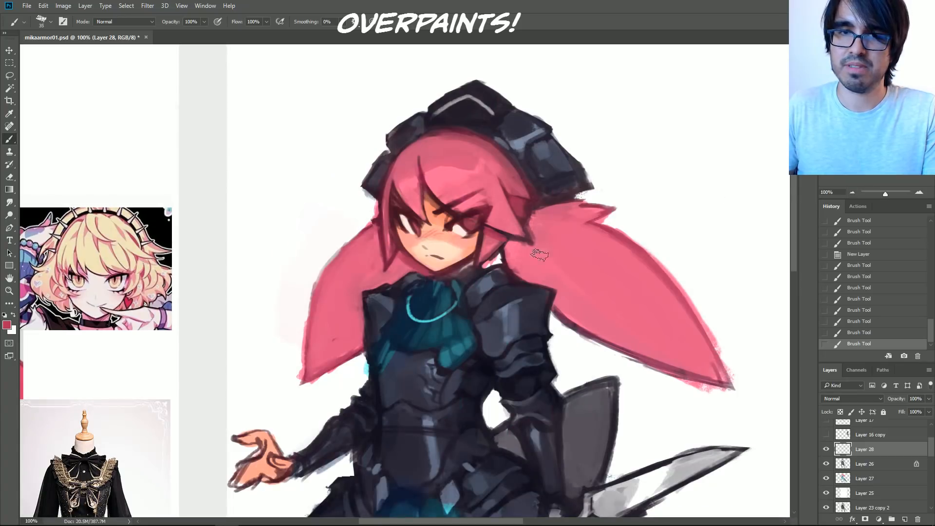
pyautogui.press(']')
pyautogui.press(']')
pyautogui.press(']')
pyautogui.press(']')
pyautogui.press(']')
pyautogui.press(']')
pyautogui.moveTo(530, 253); pyautogui.dragTo(570, 214)
pyautogui.moveTo(575, 315)
pyautogui.mouseDown()
pyautogui.moveTo(597, 248)
pyautogui.moveTo(628, 287)
pyautogui.moveTo(597, 320)
pyautogui.moveTo(710, 370)
pyautogui.moveTo(633, 272)
pyautogui.mouseUp()
pyautogui.press('[')
pyautogui.press('[')
pyautogui.press('[')
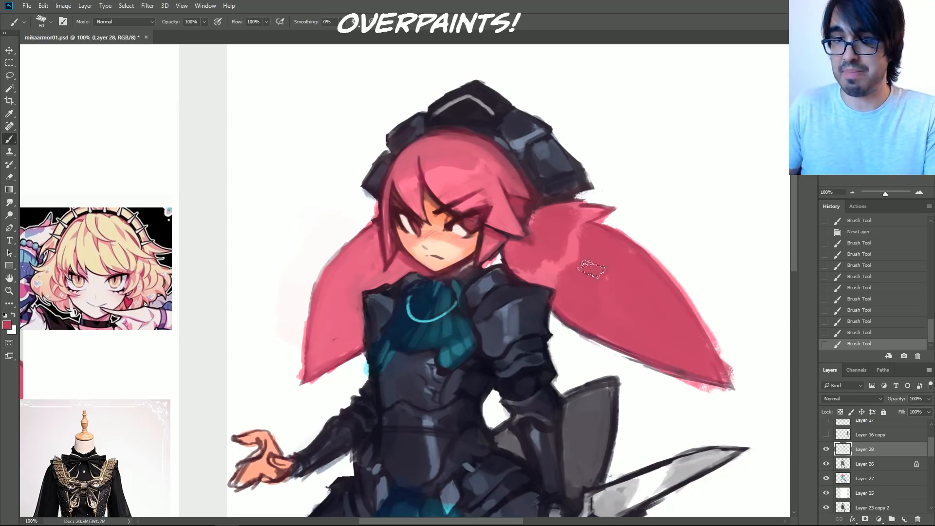
# Step: Sample a lighter pink from the hair and paint over the smaller pigtail beside the face, adjusting the brush size
pyautogui.keyDown('alt'); pyautogui.click(384, 265); pyautogui.keyUp('alt')
pyautogui.press('[')
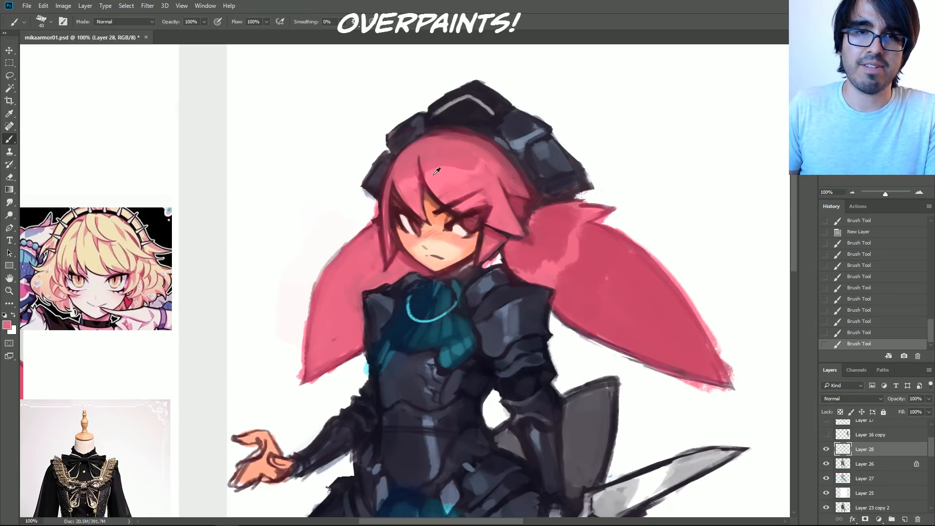
pyautogui.moveTo(369, 262)
pyautogui.mouseDown()
pyautogui.moveTo(366, 245)
pyautogui.moveTo(369, 263)
pyautogui.mouseUp()
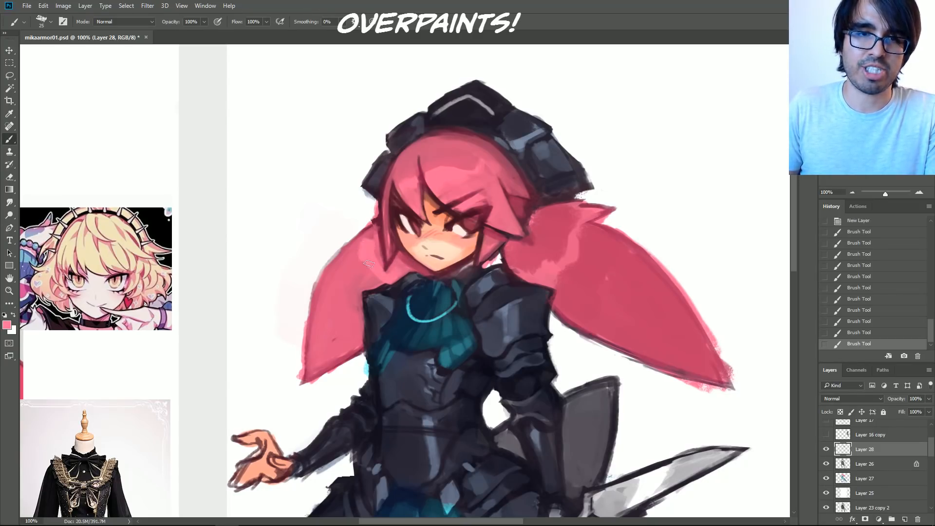
pyautogui.press(']')
pyautogui.press(']')
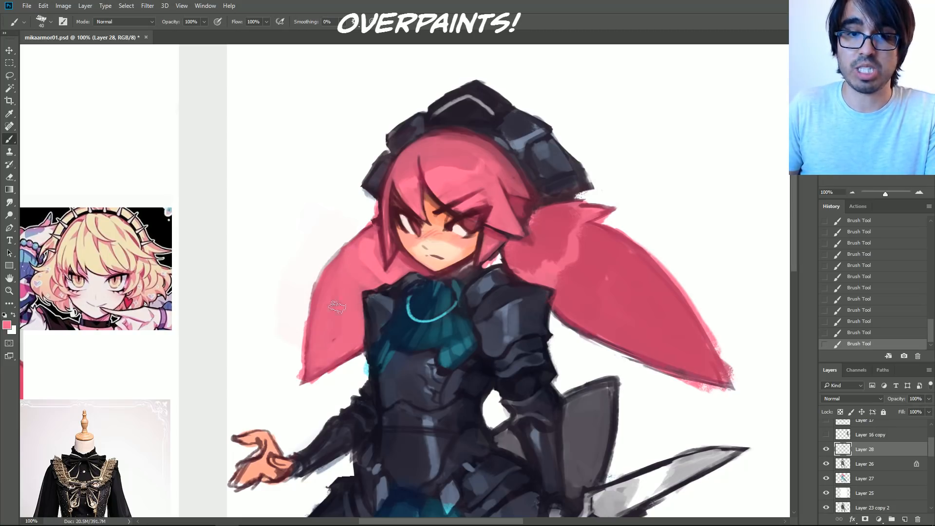
# Step: Trim the smaller pigtail's outer edge with background white and shape a small hair tuft at its base
pyautogui.keyDown('alt'); pyautogui.click(342, 374); pyautogui.keyUp('alt')
pyautogui.moveTo(358, 358)
pyautogui.mouseDown()
pyautogui.moveTo(302, 391)
pyautogui.moveTo(322, 268)
pyautogui.mouseUp()
pyautogui.moveTo(302, 385); pyautogui.dragTo(350, 217)
pyautogui.moveTo(302, 313); pyautogui.dragTo(362, 224)
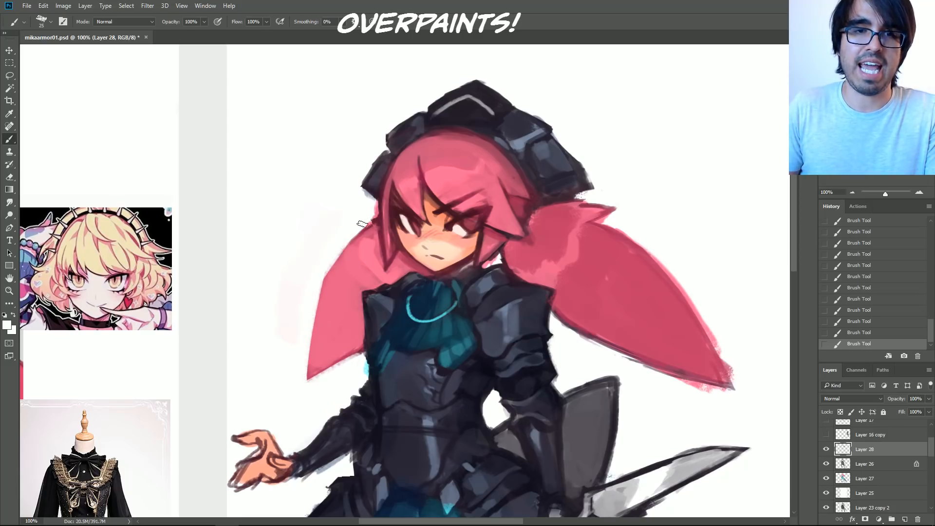
pyautogui.moveTo(329, 273); pyautogui.dragTo(374, 222)
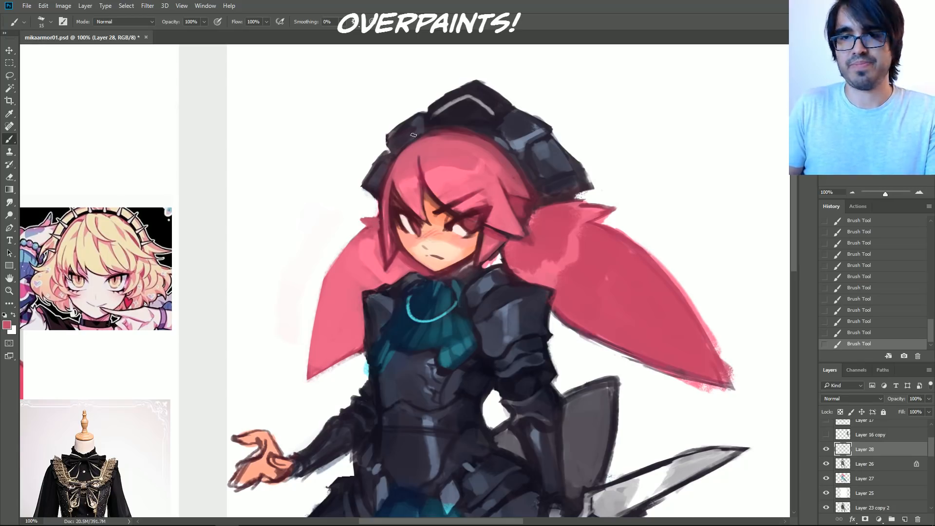
# Step: Sample dark maroon from the hair outline and define the hair lock beside the ear with a small brush
pyautogui.keyDown('alt'); pyautogui.click(511, 238); pyautogui.keyUp('alt')
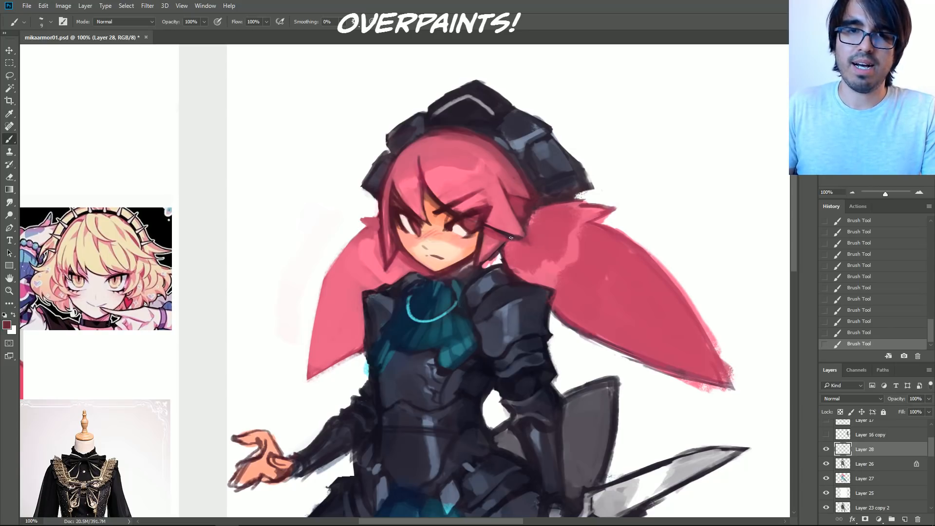
pyautogui.press('[')
pyautogui.press('[')
pyautogui.keyDown('alt'); pyautogui.click(524, 211); pyautogui.keyUp('alt')
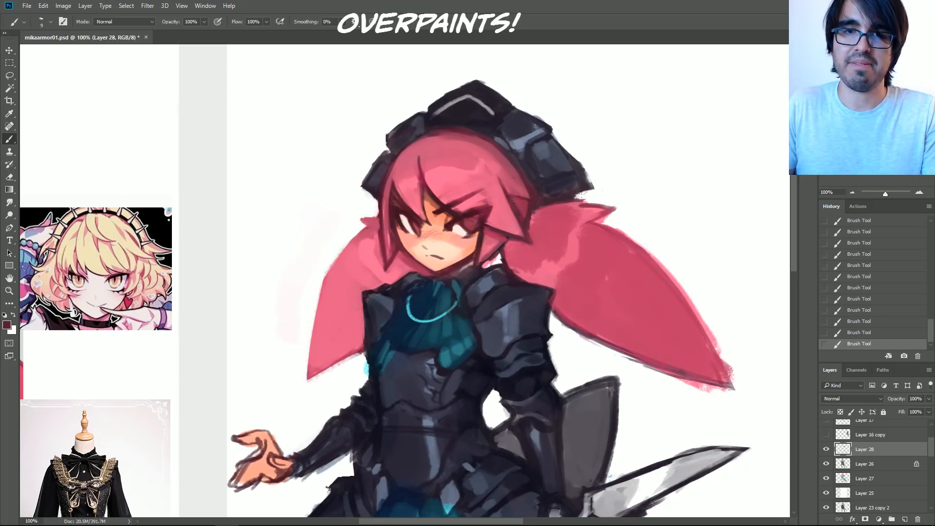
# Step: Choose a more saturated crimson foreground colour and shade the crown of the hair beneath the headdress
pyautogui.keyDown('alt'); pyautogui.click(523, 207); pyautogui.keyUp('alt')
pyautogui.press('.')
pyautogui.moveTo(473, 150); pyautogui.dragTo(440, 157)
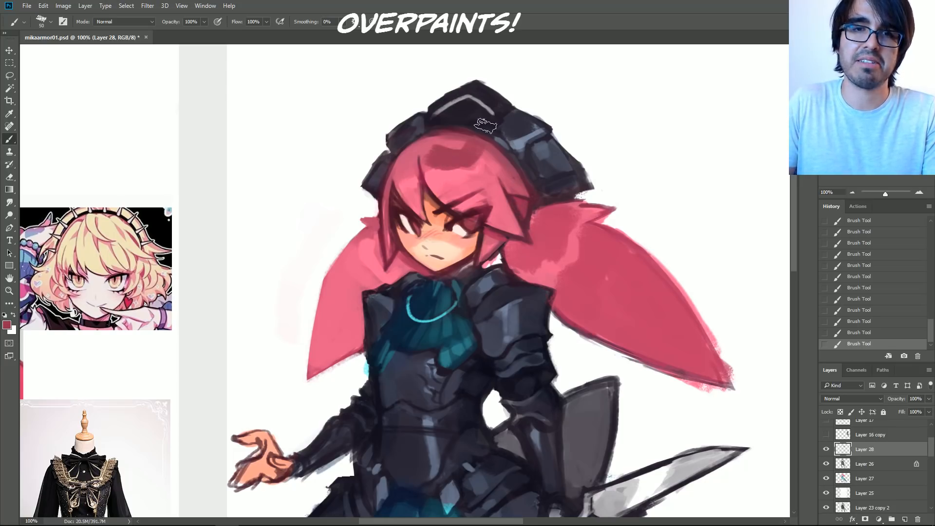
pyautogui.click(7, 326)
pyautogui.click(723, 237)
pyautogui.click(855, 186)
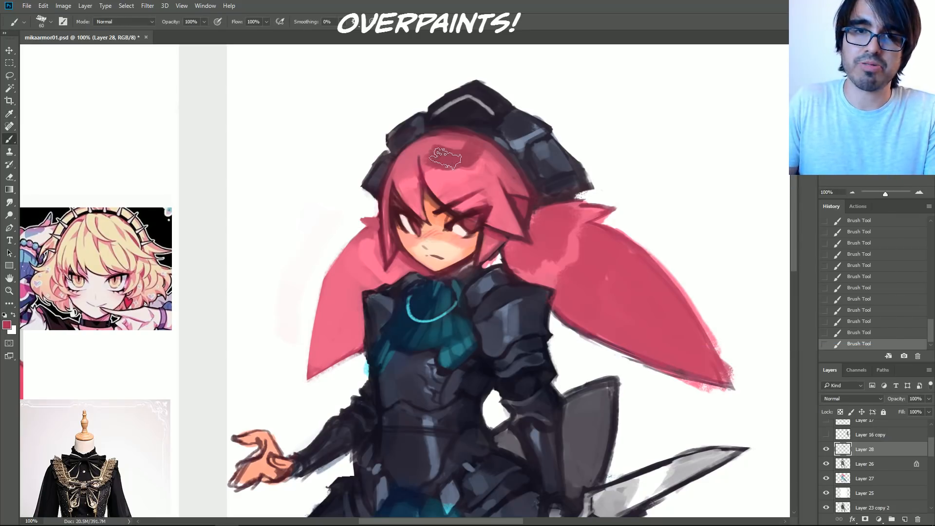
pyautogui.moveTo(473, 153)
pyautogui.mouseDown()
pyautogui.moveTo(431, 143)
pyautogui.moveTo(405, 159)
pyautogui.mouseUp()
# Step: Shrink the brush, sample dark maroon and refine the fringe line above the eyebrow
pyautogui.press('[')
pyautogui.press('[')
pyautogui.press('[')
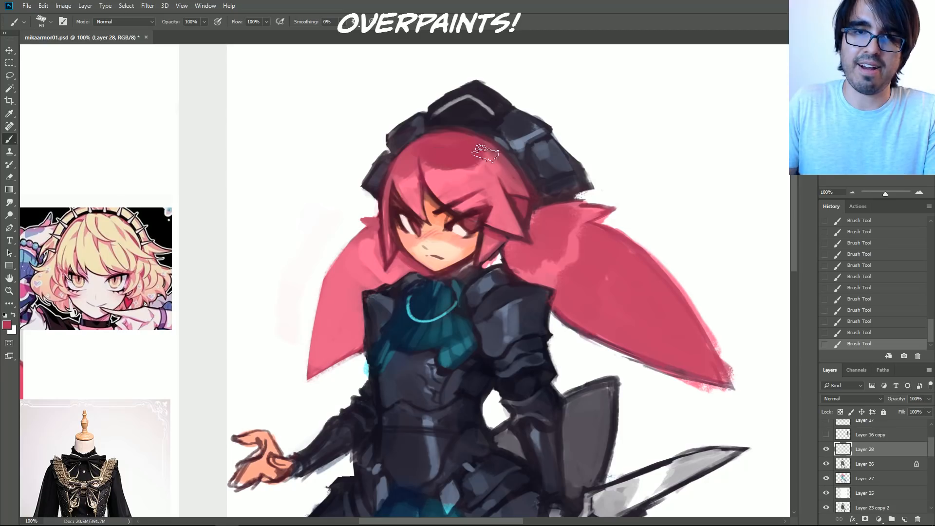
pyautogui.keyDown('alt'); pyautogui.click(500, 215); pyautogui.keyUp('alt')
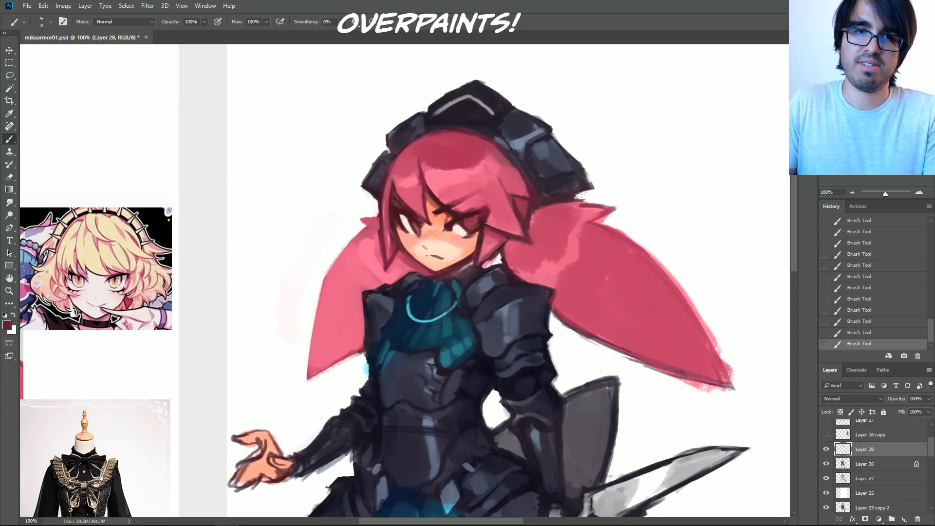
# Step: Sample the fringe pink, shift the foreground colour to salmon ff8585 and add warm highlight strokes to the fringe
pyautogui.keyDown('alt'); pyautogui.click(448, 169); pyautogui.keyUp('alt')
pyautogui.click(7, 325)
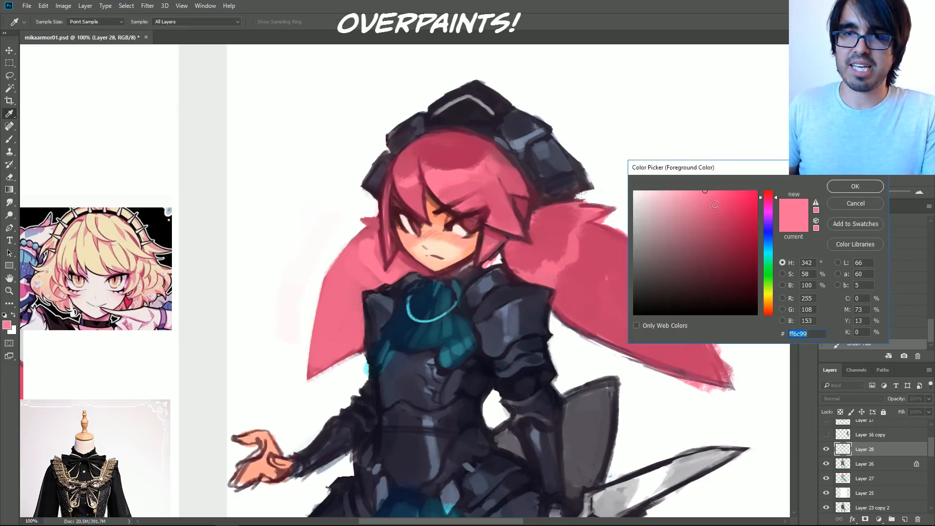
pyautogui.click(772, 308)
pyautogui.moveTo(689, 196); pyautogui.dragTo(692, 190)
pyautogui.click(771, 313)
pyautogui.moveTo(774, 313); pyautogui.dragTo(772, 315)
pyautogui.click(853, 187)
pyautogui.press('b')
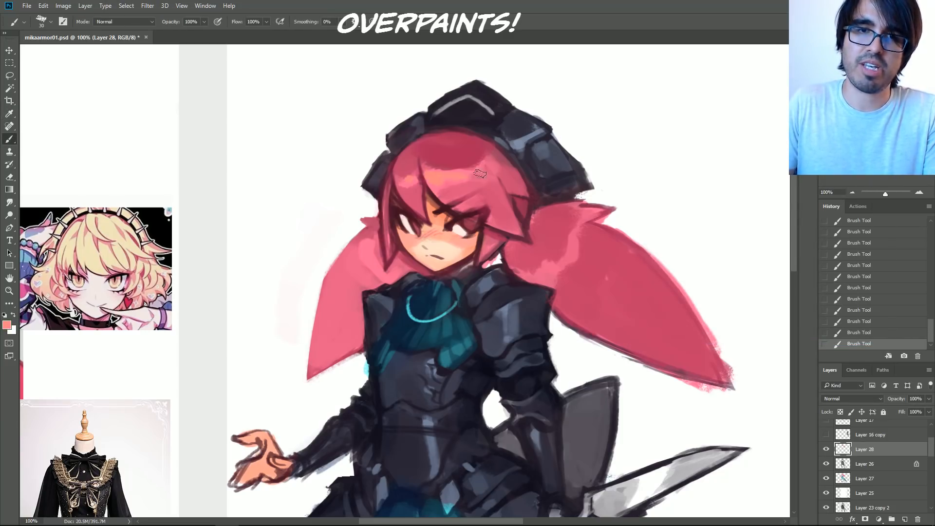
# Step: Readjust the foreground colour's hue and brightness to a bright reddish pink for the hair highlights
pyautogui.click(7, 325)
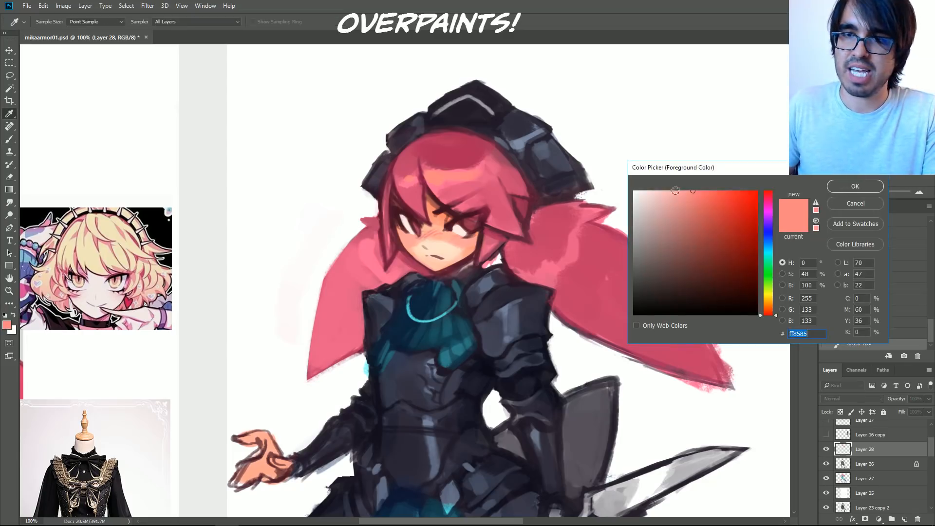
pyautogui.click(675, 190)
pyautogui.moveTo(769, 208); pyautogui.dragTo(770, 200)
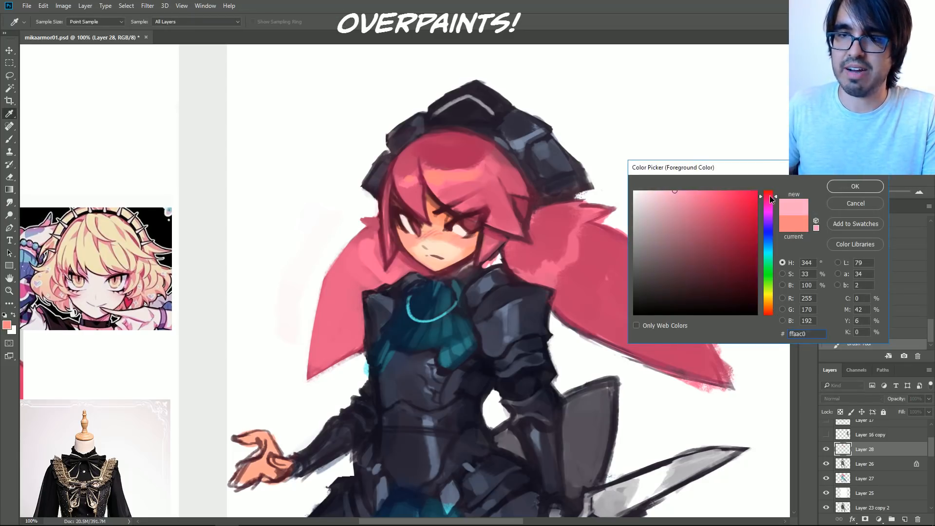
pyautogui.click(713, 211)
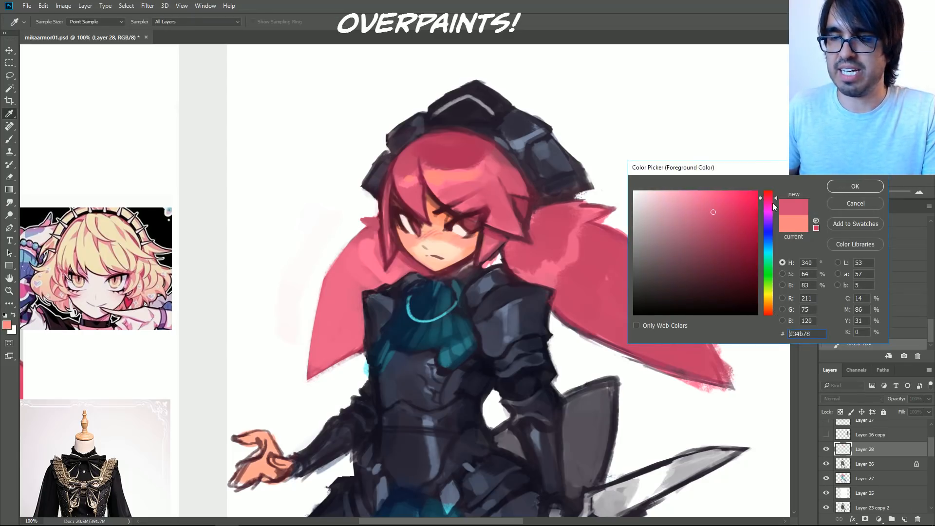
pyautogui.click(775, 199)
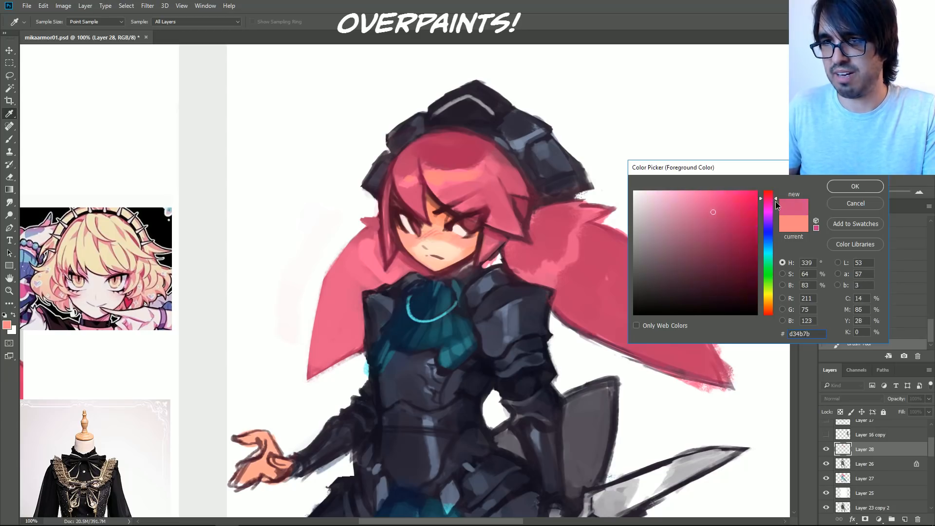
pyautogui.click(702, 195)
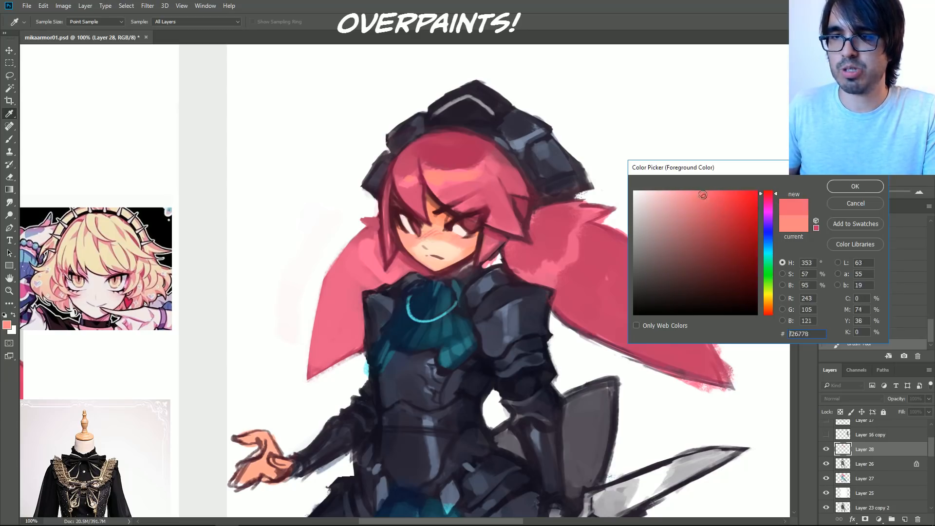
pyautogui.click(854, 186)
pyautogui.press('b')
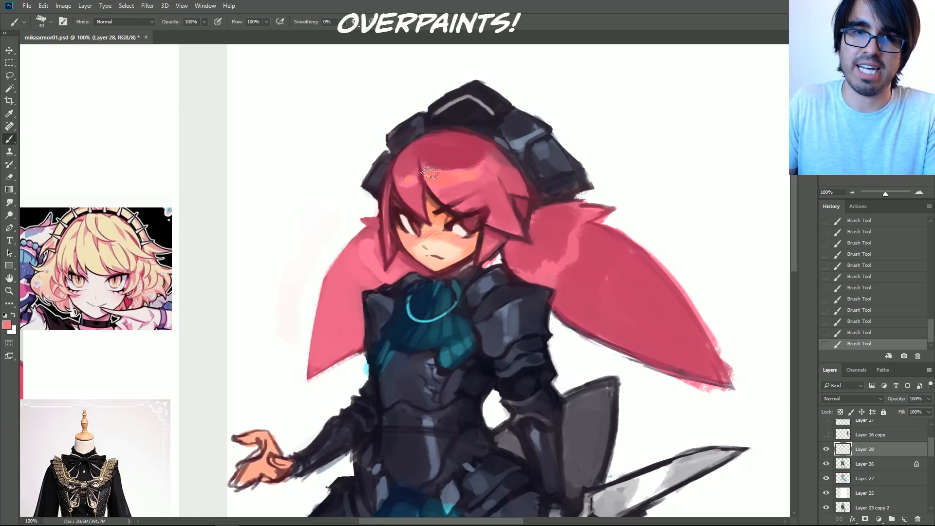
# Step: Lighten the foreground colour to pale pink and paint a highlight band across the fringe, varying the brush size
pyautogui.click(7, 325)
pyautogui.click(671, 191)
pyautogui.click(858, 190)
pyautogui.moveTo(431, 171)
pyautogui.mouseDown()
pyautogui.moveTo(448, 180)
pyautogui.moveTo(499, 166)
pyautogui.mouseUp()
pyautogui.press('[')
pyautogui.press('[')
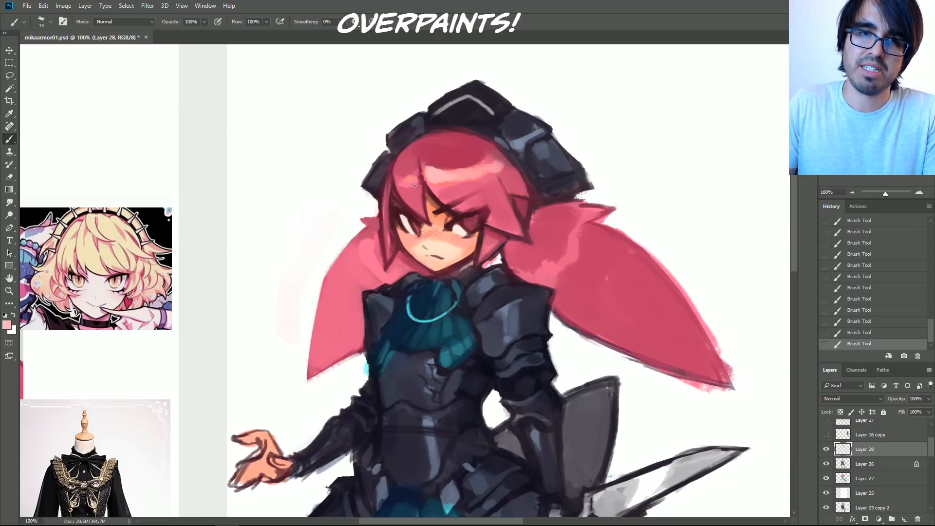
pyautogui.press(']')
pyautogui.press(']')
pyautogui.press(']')
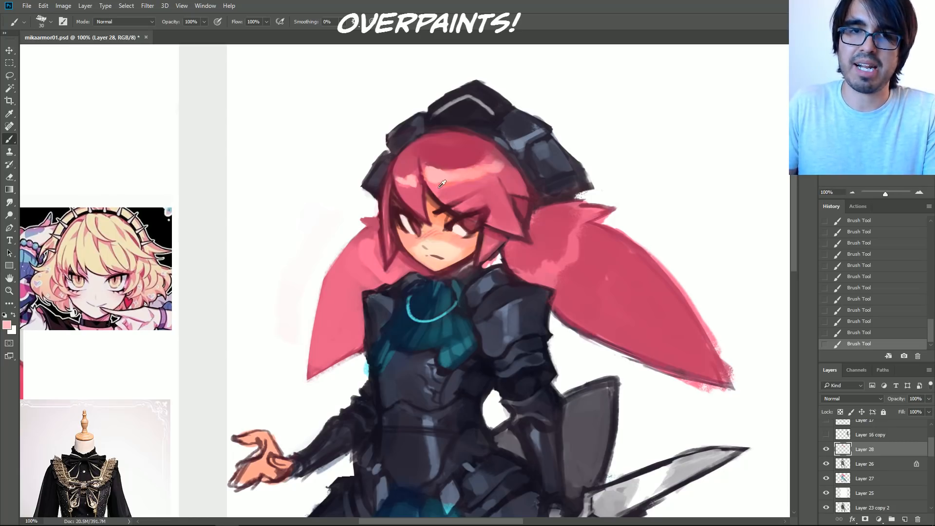
pyautogui.moveTo(467, 165); pyautogui.dragTo(428, 166)
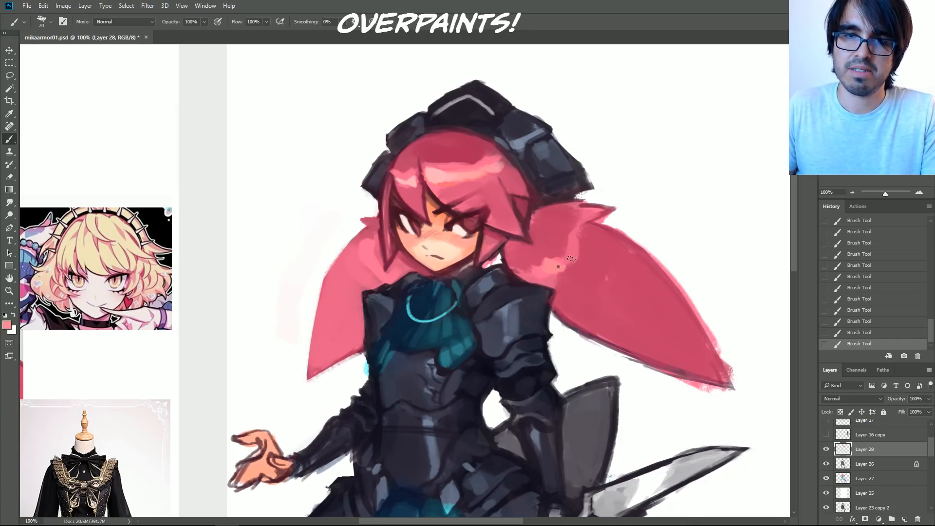
# Step: Paint light pink highlights across the base of the larger pigtail using sampled hair colours, and toggle Layer 28's visibility to compare
pyautogui.rightClick(557, 265)
pyautogui.keyDown('alt'); pyautogui.click(450, 178); pyautogui.keyUp('alt')
pyautogui.press(']')
pyautogui.moveTo(542, 266)
pyautogui.mouseDown()
pyautogui.moveTo(577, 235)
pyautogui.moveTo(541, 255)
pyautogui.moveTo(553, 271)
pyautogui.moveTo(544, 274)
pyautogui.moveTo(543, 255)
pyautogui.moveTo(574, 231)
pyautogui.mouseUp()
pyautogui.keyDown('alt'); pyautogui.click(551, 274); pyautogui.keyUp('alt')
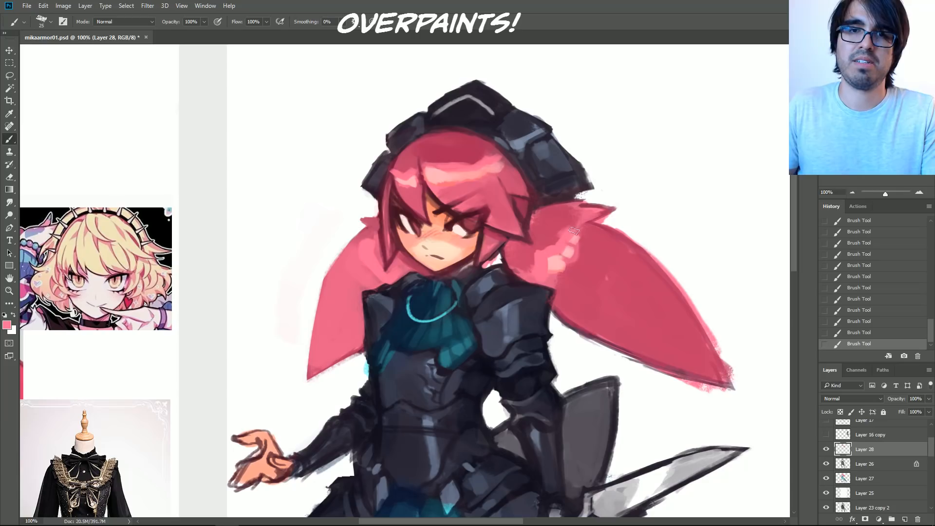
pyautogui.keyDown('alt'); pyautogui.click(558, 233); pyautogui.keyUp('alt')
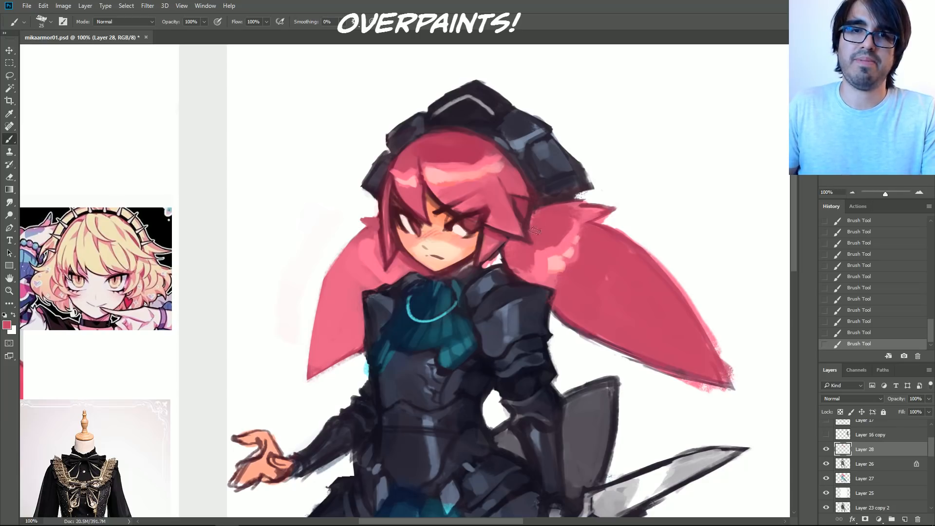
pyautogui.click(825, 451)
pyautogui.click(825, 450)
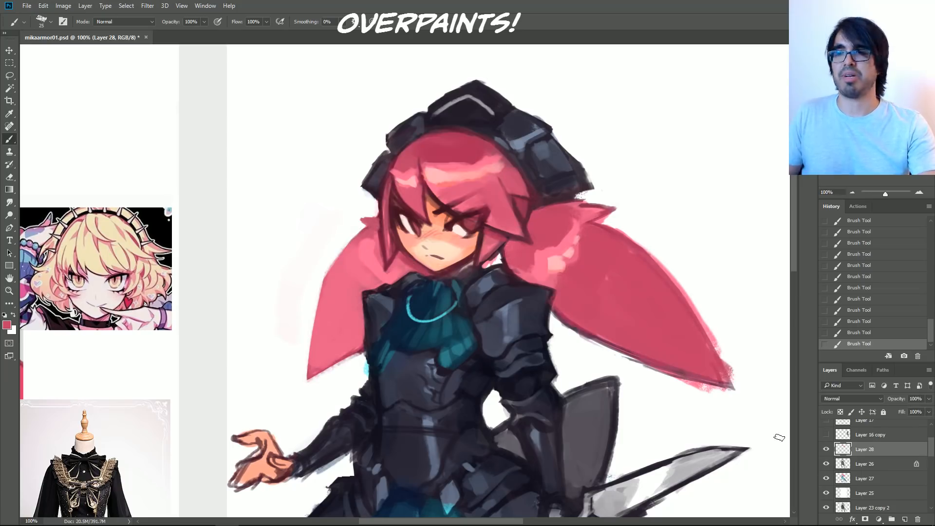
# Step: Touch up the hair around the eyes with sampled dark maroon and shade the whites of both eyes in muted grey
pyautogui.keyDown('alt'); pyautogui.click(394, 159); pyautogui.keyUp('alt')
pyautogui.press('[')
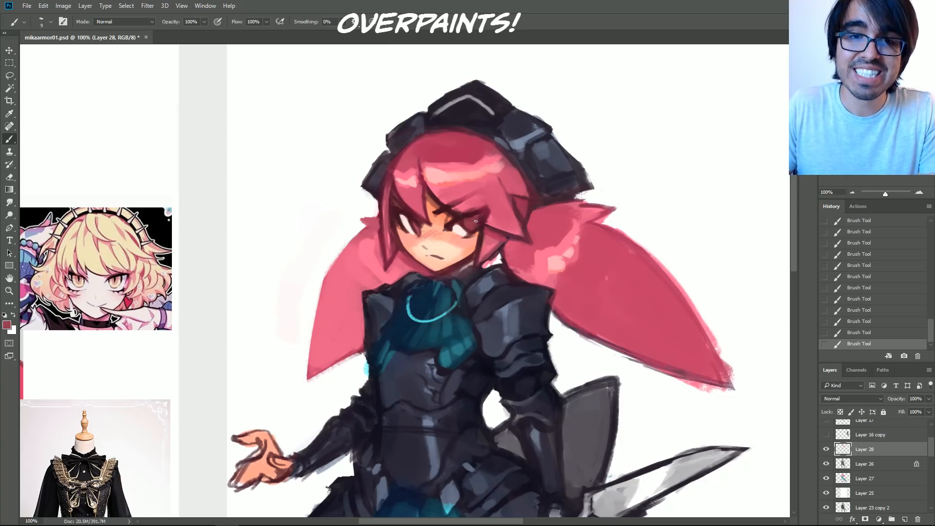
pyautogui.keyDown('alt'); pyautogui.click(461, 223); pyautogui.keyUp('alt')
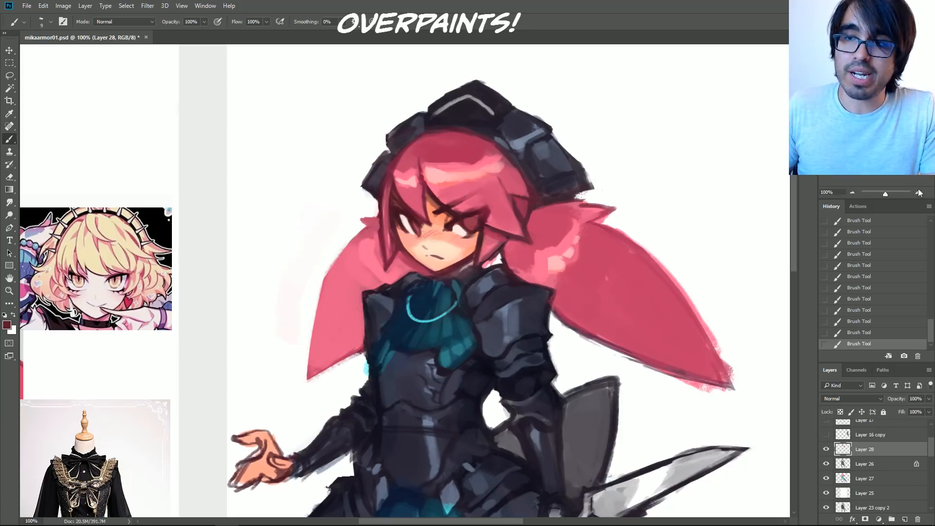
pyautogui.hotkey('ctrl', '+')
pyautogui.press('[')
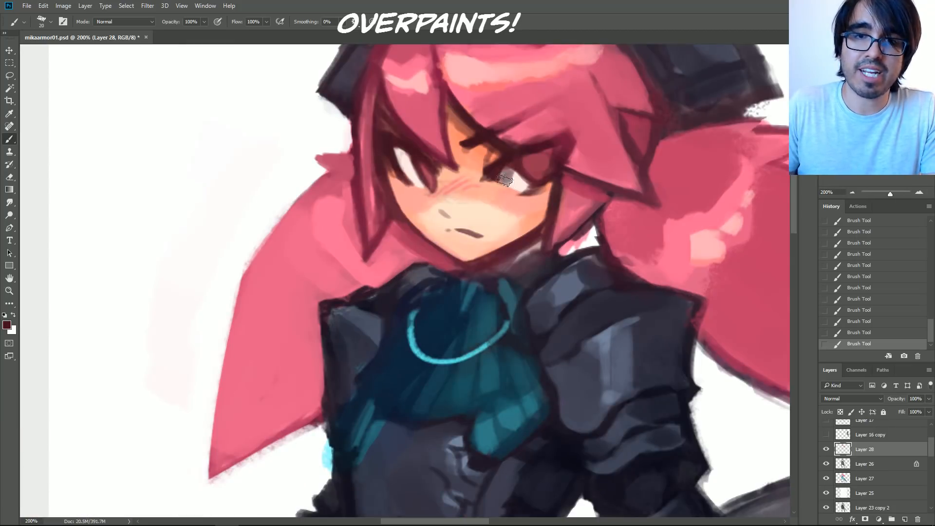
pyautogui.keyDown('alt'); pyautogui.click(507, 171); pyautogui.keyUp('alt')
pyautogui.press('[')
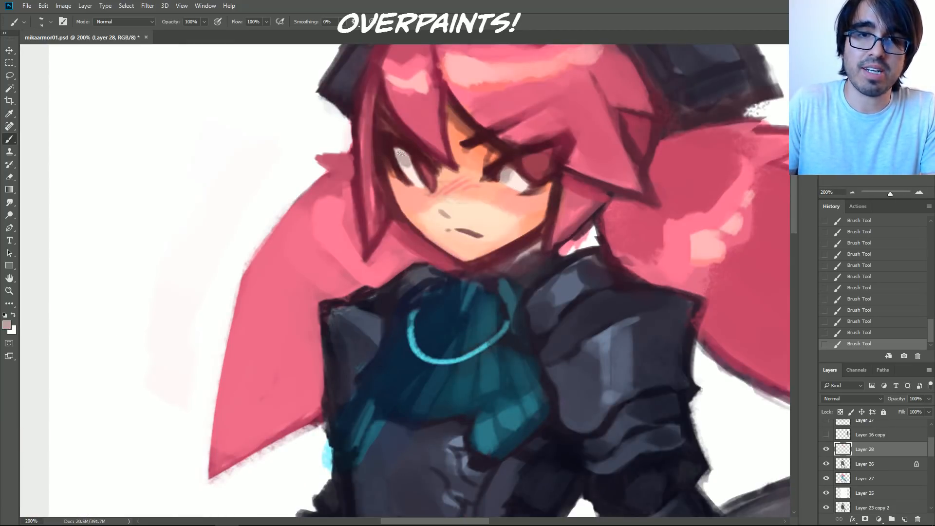
pyautogui.press(']')
pyautogui.press(']')
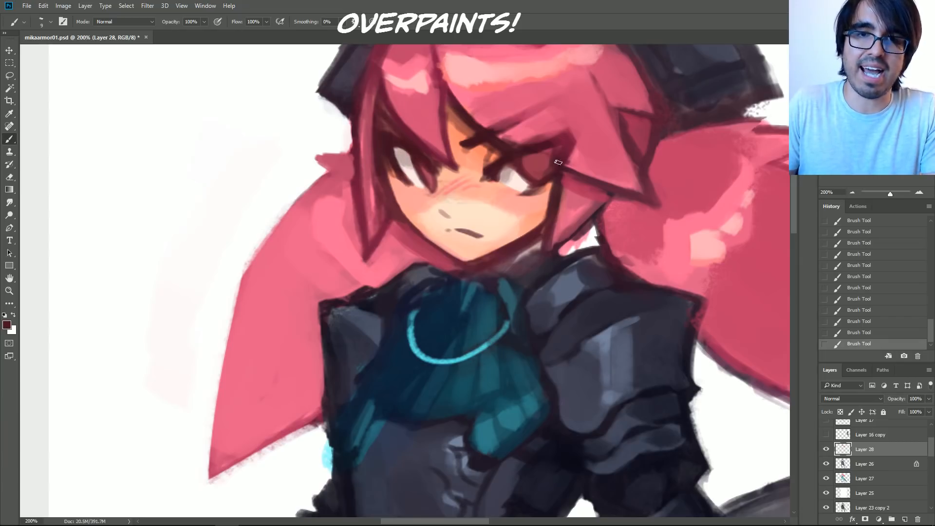
# Step: Choose a saturated reddish orange to warm the nose and mouth lines, and sample peach skin tone for the jawline
pyautogui.keyDown('alt'); pyautogui.click(461, 167); pyautogui.keyUp('alt')
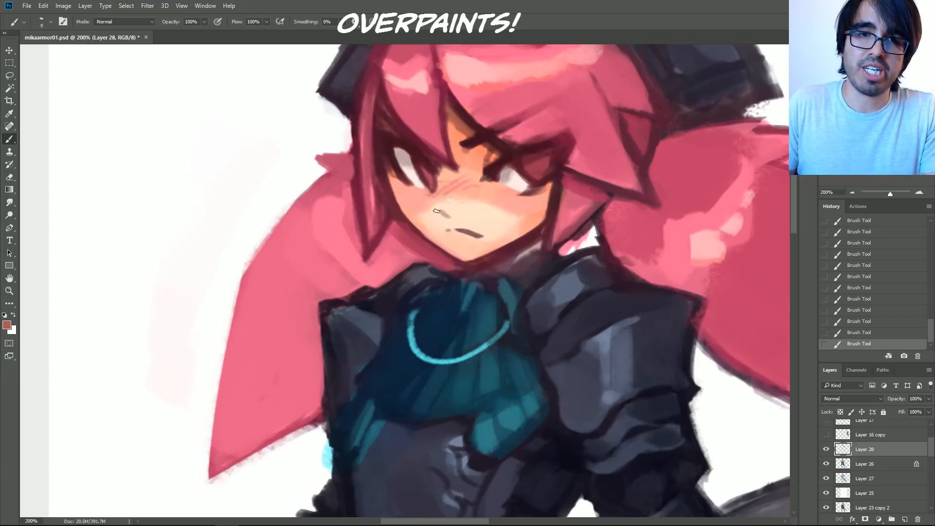
pyautogui.click(6, 325)
pyautogui.click(852, 186)
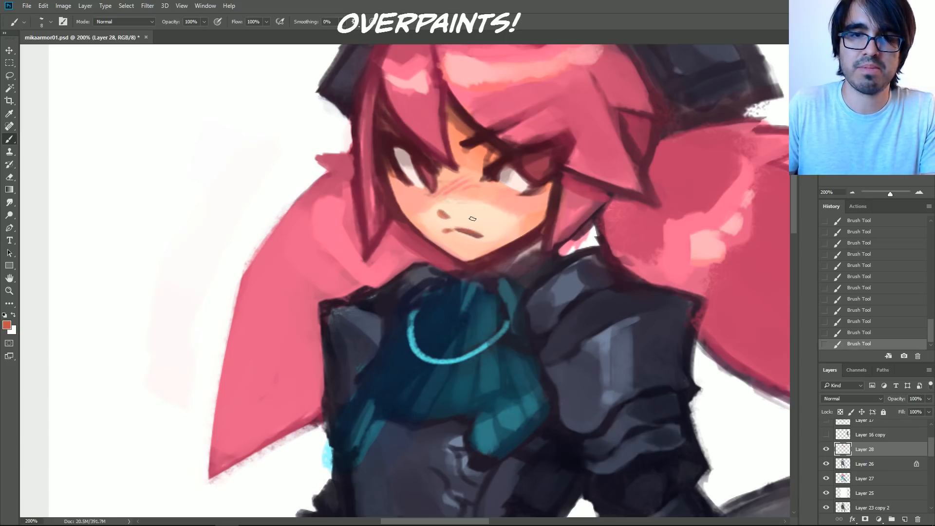
pyautogui.keyDown('alt'); pyautogui.click(412, 209); pyautogui.keyUp('alt')
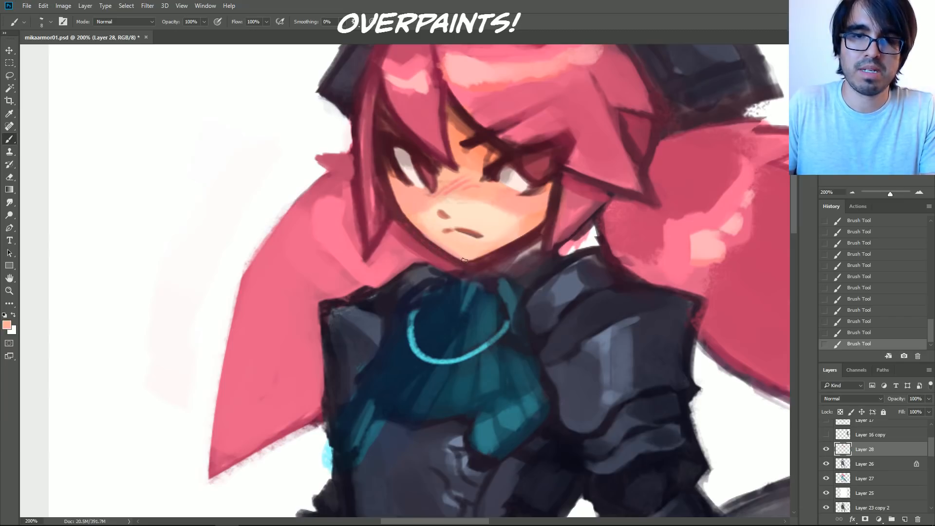
# Step: Step back and forward through the recent brush strokes to compare versions of the face
pyautogui.click(868, 267)
pyautogui.click(855, 322)
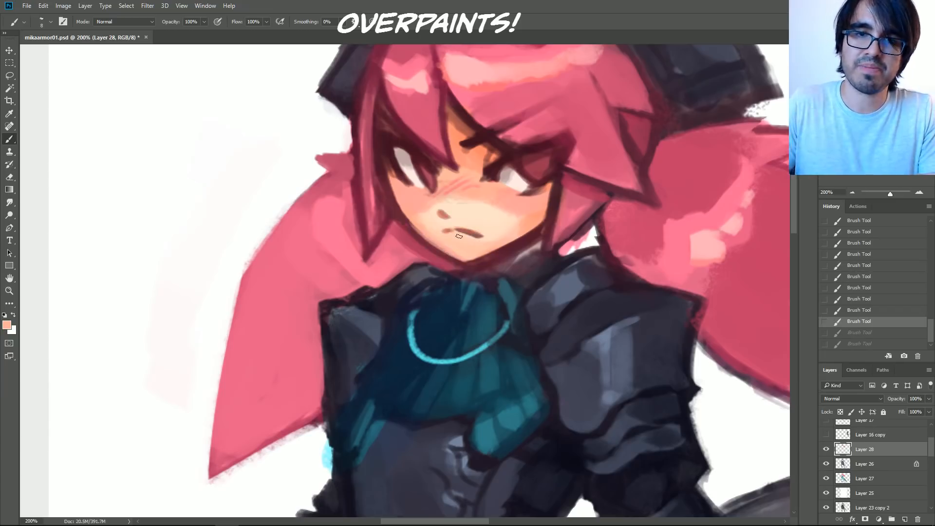
pyautogui.hotkey('ctrl', 'z')
pyautogui.hotkey('ctrl', 'z')
pyautogui.keyDown('alt'); pyautogui.click(426, 239); pyautogui.keyUp('alt')
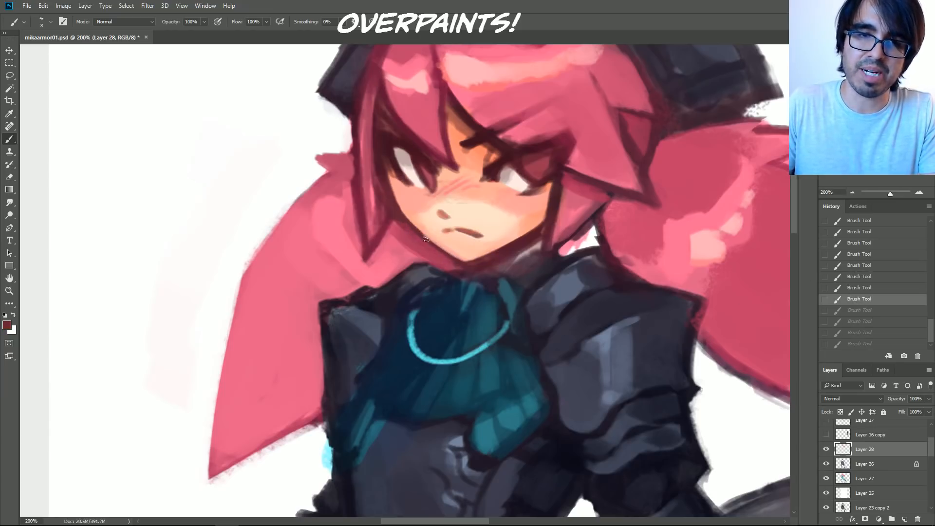
pyautogui.hotkey('ctrl', 'shift', 'z')
pyautogui.hotkey('ctrl', 'shift', 'z')
pyautogui.hotkey('ctrl', 'shift', 'z')
pyautogui.hotkey('ctrl', 'shift', 'z')
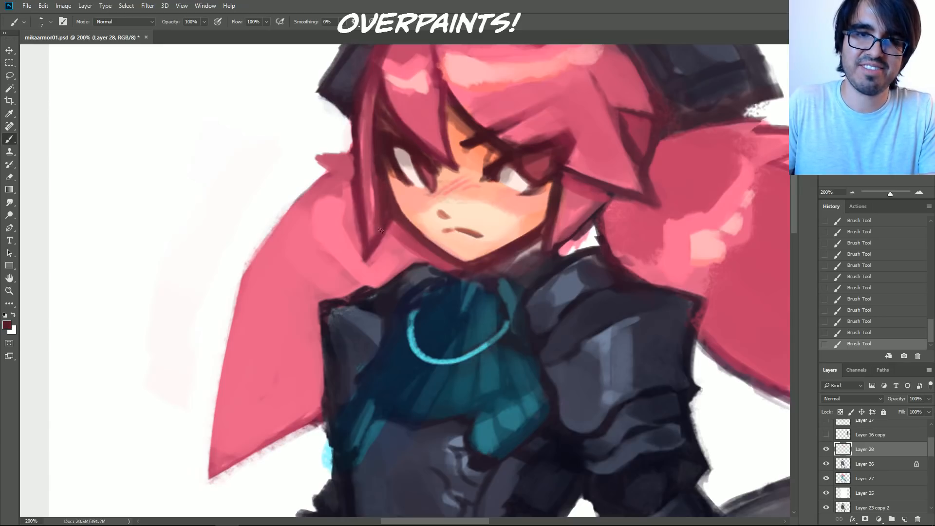
# Step: Paint the hair at the forehead and under the headpiece with sampled pink and crimson, using a larger brush
pyautogui.keyDown('alt'); pyautogui.click(477, 98); pyautogui.keyUp('alt')
pyautogui.press(']')
pyautogui.press(']')
pyautogui.press(']')
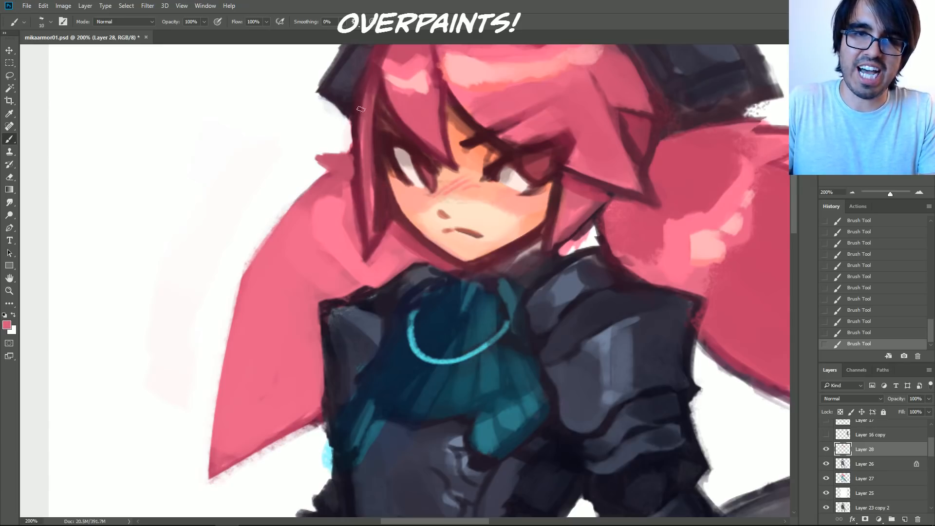
pyautogui.moveTo(389, 58); pyautogui.dragTo(370, 163)
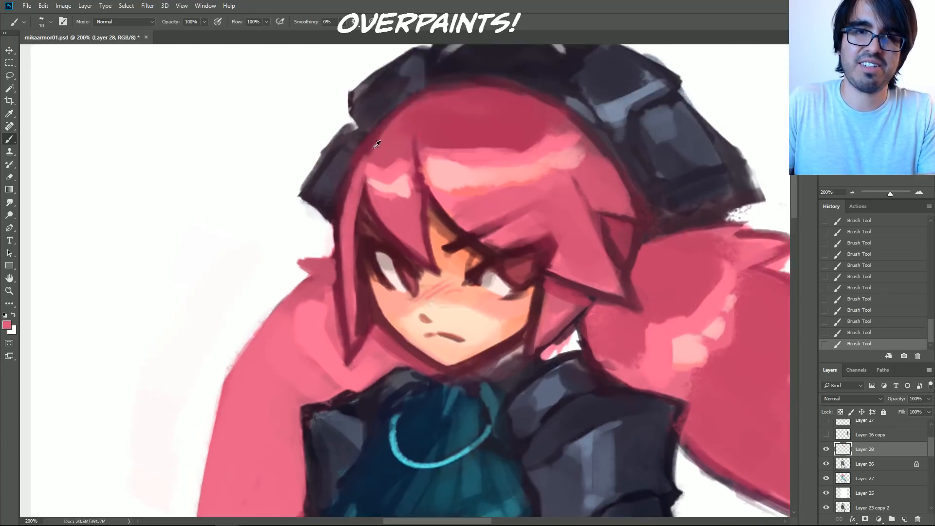
pyautogui.keyDown('alt'); pyautogui.click(371, 168); pyautogui.keyUp('alt')
pyautogui.press(']')
pyautogui.press(']')
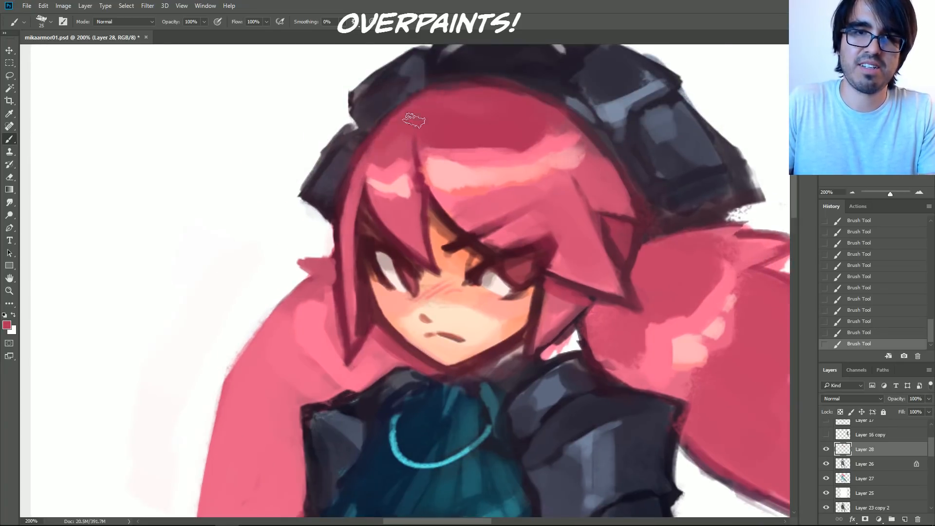
pyautogui.moveTo(351, 187); pyautogui.dragTo(343, 224)
pyautogui.moveTo(547, 245); pyautogui.dragTo(514, 178)
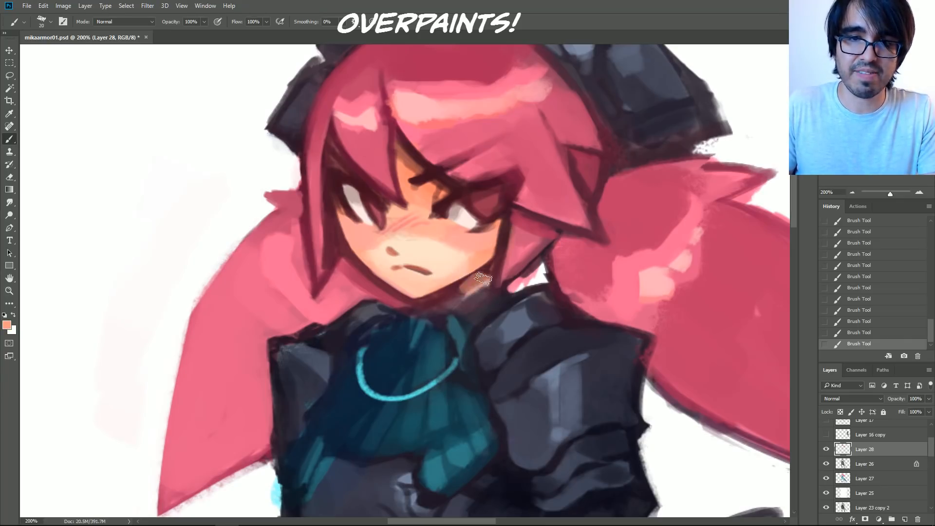
# Step: Cover the neck below the jaw with a dark collar in sampled armour colours and add a grey-blue highlight
pyautogui.keyDown('alt'); pyautogui.click(480, 288); pyautogui.keyUp('alt')
pyautogui.press('[')
pyautogui.press('[')
pyautogui.press('[')
pyautogui.moveTo(488, 282); pyautogui.dragTo(449, 295)
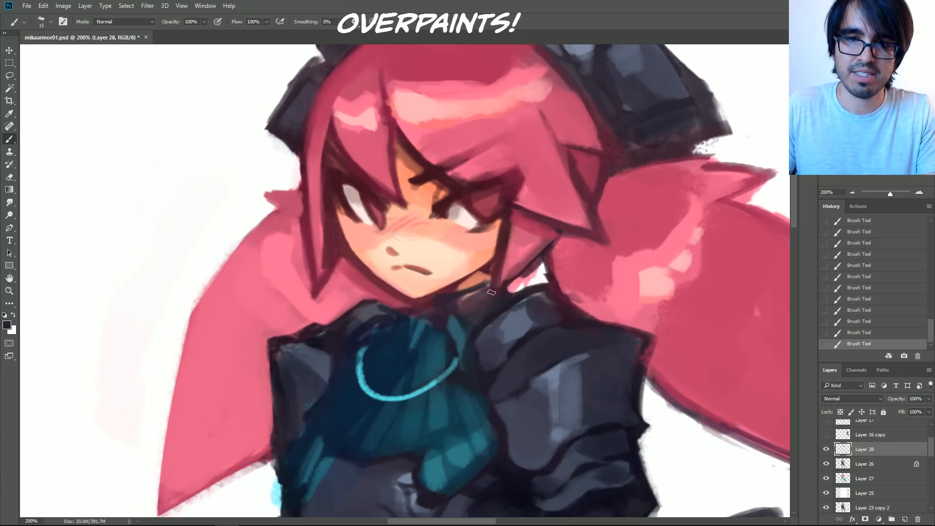
pyautogui.moveTo(466, 303)
pyautogui.mouseDown()
pyautogui.moveTo(460, 309)
pyautogui.moveTo(488, 295)
pyautogui.mouseUp()
pyautogui.keyDown('alt'); pyautogui.click(395, 313); pyautogui.keyUp('alt')
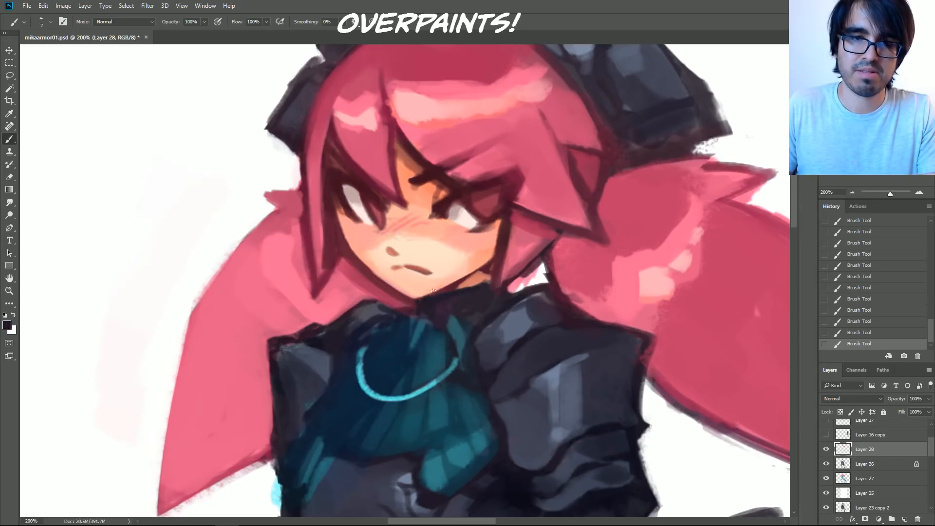
pyautogui.press(']')
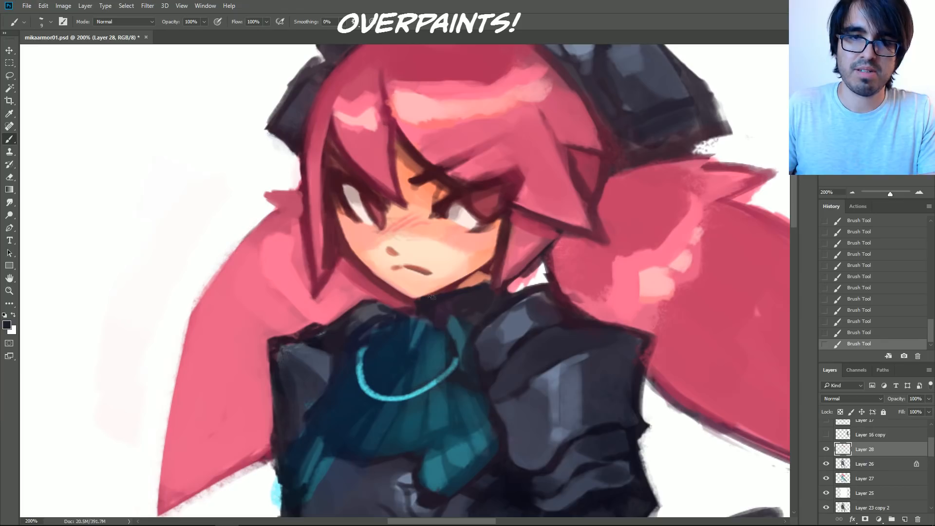
pyautogui.moveTo(454, 301); pyautogui.dragTo(459, 317)
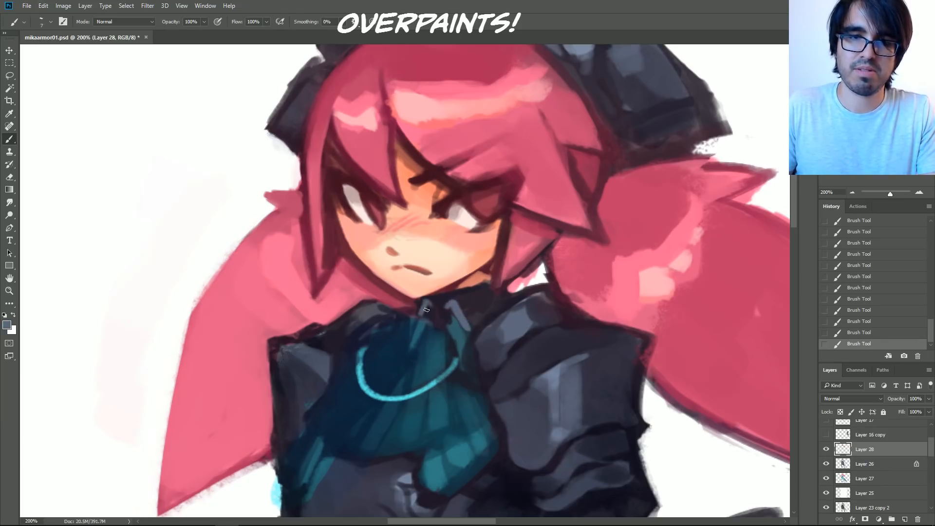
# Step: Paint the top of the cravat just below the collar with sampled muted teal tones
pyautogui.keyDown('alt'); pyautogui.click(438, 318); pyautogui.keyUp('alt')
pyautogui.keyDown('alt'); pyautogui.click(412, 327); pyautogui.keyUp('alt')
pyautogui.press(']')
pyautogui.press(']')
pyautogui.press(']')
pyautogui.moveTo(430, 309); pyautogui.dragTo(408, 353)
pyautogui.keyDown('alt'); pyautogui.click(446, 322); pyautogui.keyUp('alt')
pyautogui.press(']')
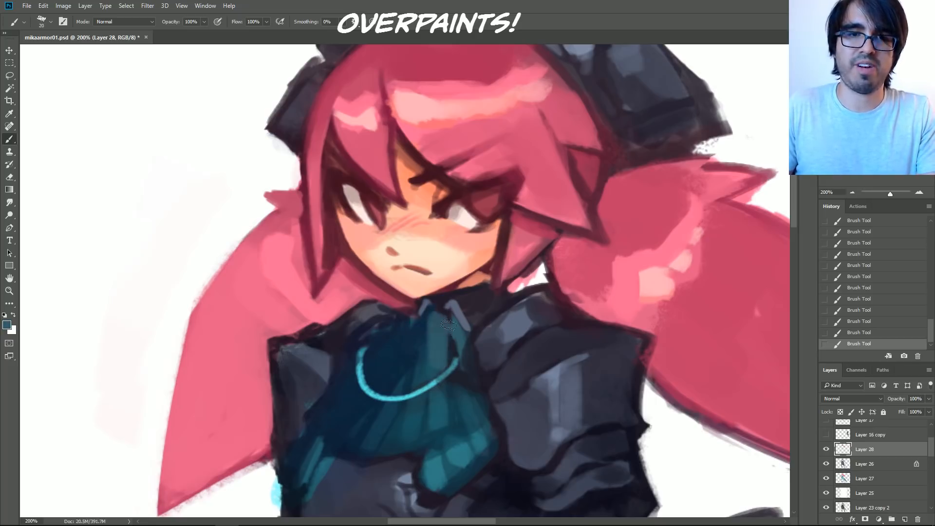
# Step: Choose a brighter teal, hex 438b93, and paint light folds down the upper and lower cravat
pyautogui.click(7, 324)
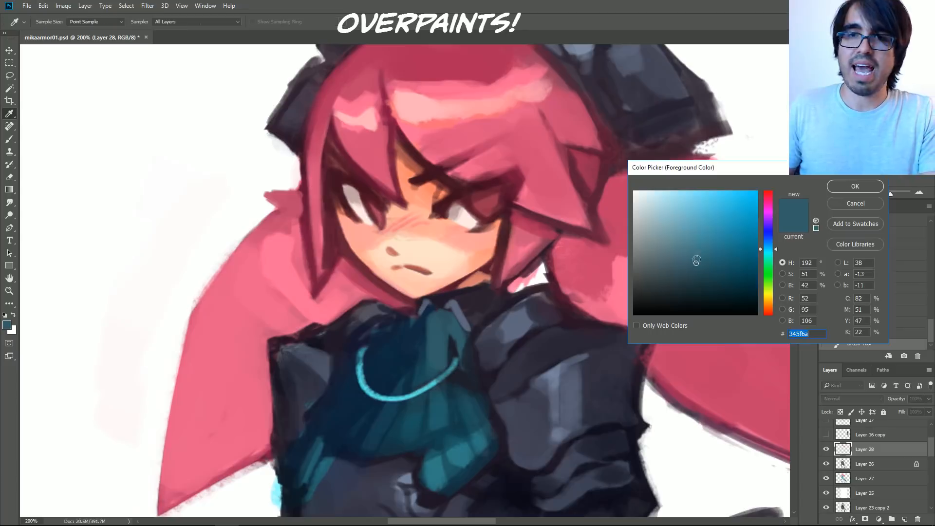
pyautogui.click(701, 243)
pyautogui.click(774, 251)
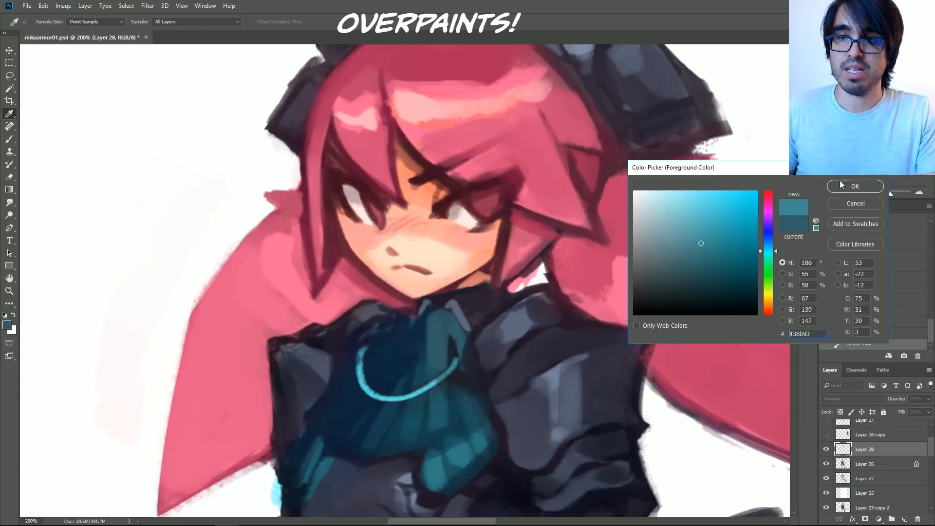
pyautogui.click(853, 185)
pyautogui.moveTo(438, 317)
pyautogui.mouseDown()
pyautogui.moveTo(437, 406)
pyautogui.moveTo(431, 365)
pyautogui.moveTo(450, 325)
pyautogui.moveTo(454, 437)
pyautogui.moveTo(417, 412)
pyautogui.moveTo(422, 377)
pyautogui.moveTo(386, 386)
pyautogui.mouseUp()
pyautogui.press('[')
pyautogui.press('[')
pyautogui.press(']')
pyautogui.moveTo(384, 417); pyautogui.dragTo(371, 443)
# Step: Define the cravat's upper folds with sampled teal strokes and thin dark shadows between them
pyautogui.keyDown('alt'); pyautogui.click(401, 371); pyautogui.keyUp('alt')
pyautogui.moveTo(419, 340)
pyautogui.mouseDown()
pyautogui.moveTo(393, 386)
pyautogui.moveTo(395, 375)
pyautogui.moveTo(384, 383)
pyautogui.moveTo(403, 384)
pyautogui.mouseUp()
pyautogui.keyDown('alt'); pyautogui.click(401, 412); pyautogui.keyUp('alt')
pyautogui.press('[')
pyautogui.press('[')
pyautogui.press('[')
pyautogui.moveTo(426, 350); pyautogui.dragTo(413, 382)
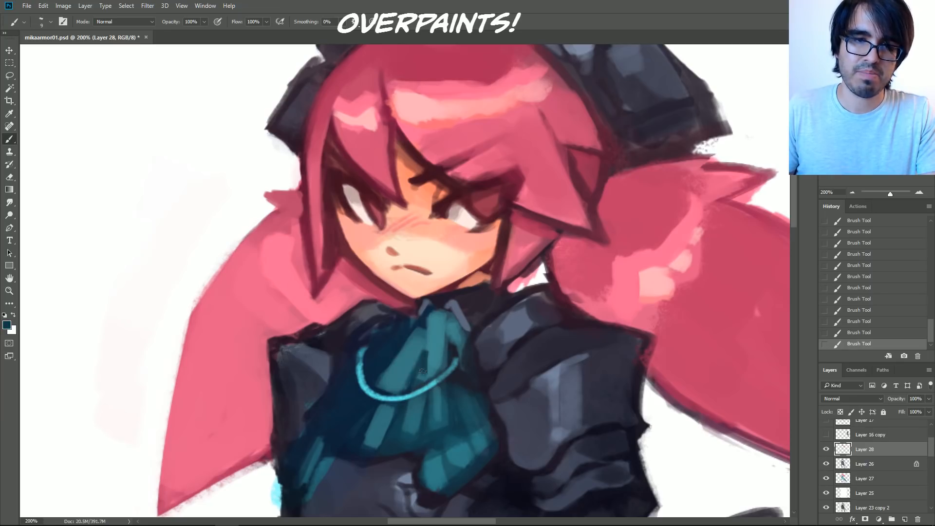
# Step: Shape the folds along the lower edge of the cravat using a broader brush
pyautogui.press(']')
pyautogui.press(']')
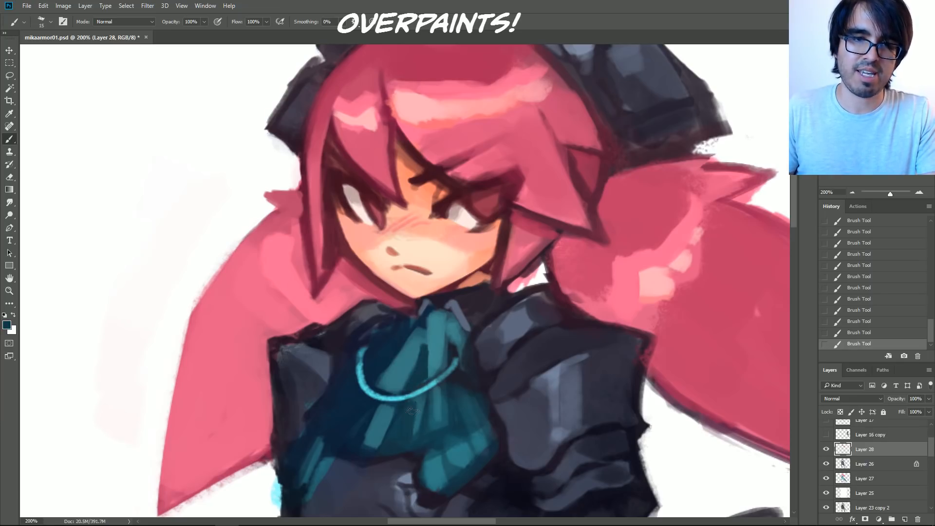
pyautogui.press(']')
pyautogui.press(']')
pyautogui.press(']')
pyautogui.moveTo(358, 435); pyautogui.dragTo(372, 406)
# Step: Paint a dark shadow line separating the cravat's main folds from its hanging tail
pyautogui.keyDown('alt'); pyautogui.click(366, 400); pyautogui.keyUp('alt')
pyautogui.press('[')
pyautogui.press('[')
pyautogui.press(']')
pyautogui.press(']')
pyautogui.press('[')
pyautogui.press('[')
pyautogui.press('[')
pyautogui.press('[')
pyautogui.moveTo(439, 395)
pyautogui.mouseDown()
pyautogui.moveTo(440, 424)
pyautogui.moveTo(452, 432)
pyautogui.mouseUp()
# Step: Shade the upper part of the cravat's hanging tail with sampled dark teal
pyautogui.keyDown('alt'); pyautogui.click(460, 372); pyautogui.keyUp('alt')
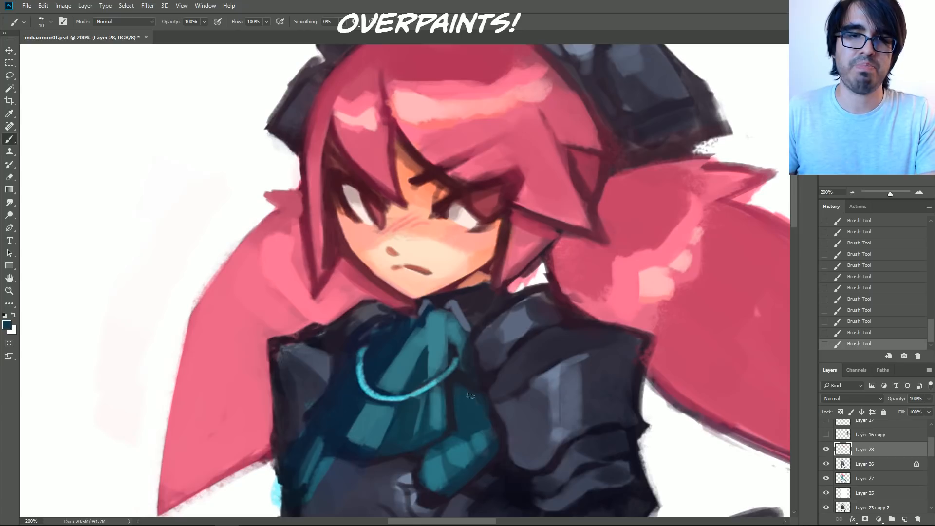
pyautogui.keyDown('alt'); pyautogui.click(463, 449); pyautogui.keyUp('alt')
pyautogui.press(']')
pyautogui.keyDown('alt'); pyautogui.click(437, 453); pyautogui.keyUp('alt')
pyautogui.press('[')
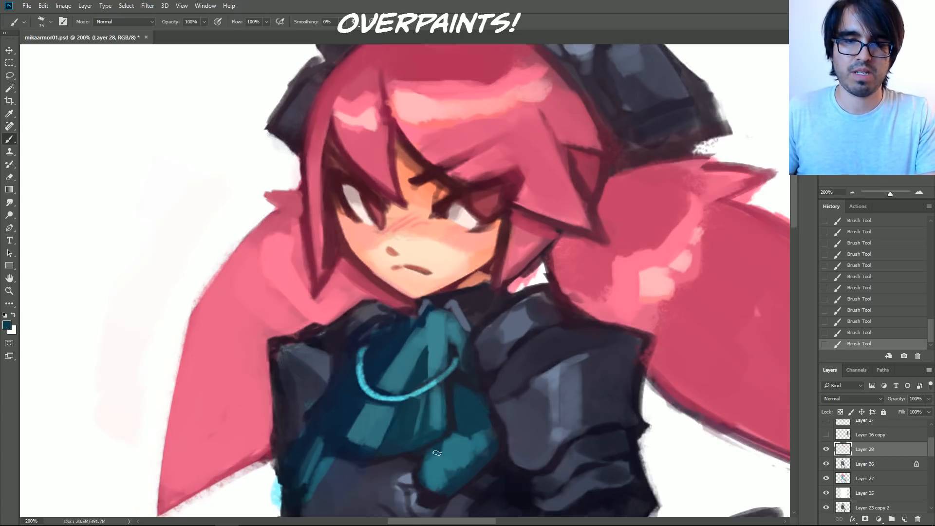
# Step: Try to repaint the cravat's hanging tail and middle folds with broad light teal strokes
pyautogui.moveTo(453, 438)
pyautogui.mouseDown()
pyautogui.moveTo(439, 456)
pyautogui.moveTo(442, 483)
pyautogui.mouseUp()
pyautogui.keyDown('alt'); pyautogui.click(438, 466); pyautogui.keyUp('alt')
pyautogui.press(']')
pyautogui.press(']')
pyautogui.press(']')
pyautogui.press(']')
pyautogui.moveTo(448, 439); pyautogui.dragTo(460, 471)
pyautogui.moveTo(471, 426)
pyautogui.mouseDown()
pyautogui.moveTo(484, 457)
pyautogui.moveTo(463, 395)
pyautogui.moveTo(485, 454)
pyautogui.mouseUp()
pyautogui.moveTo(393, 423); pyautogui.dragTo(404, 433)
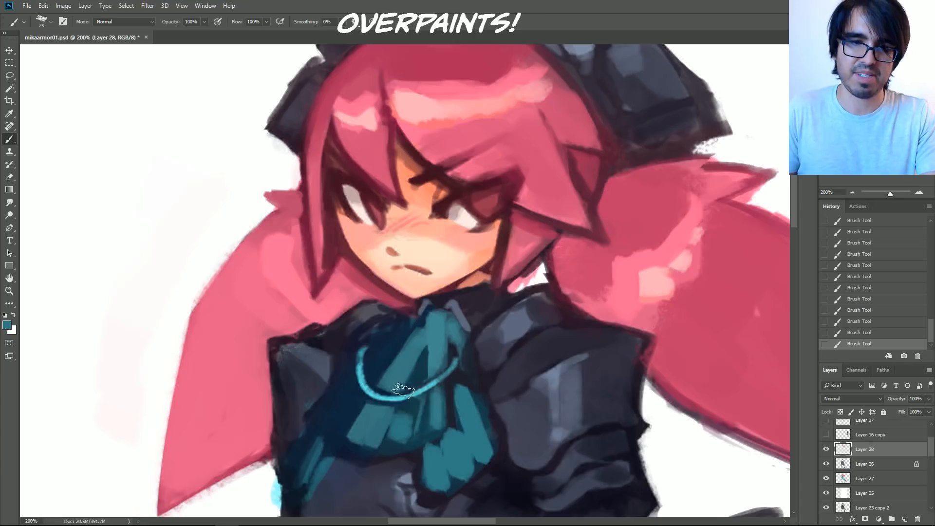
pyautogui.moveTo(402, 389); pyautogui.dragTo(341, 418)
pyautogui.press(']')
pyautogui.press(']')
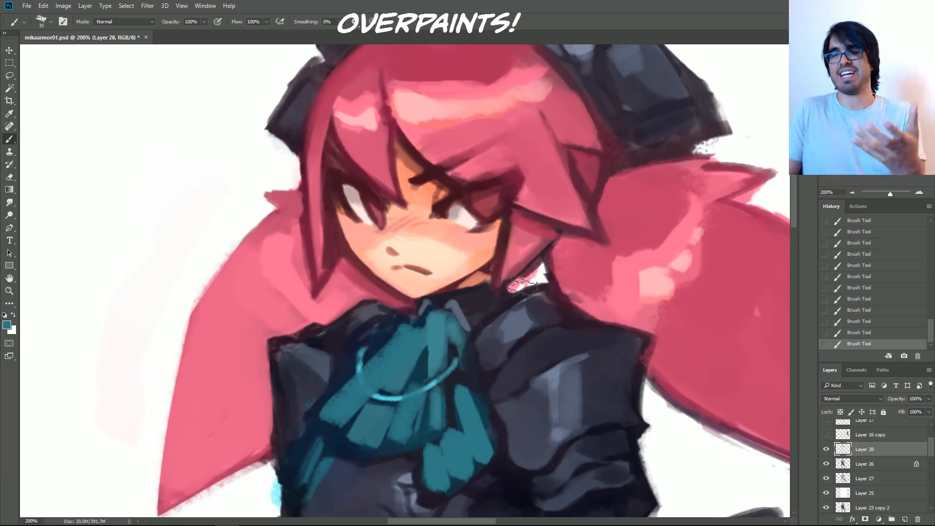
# Step: Compare the earlier history states and revert the latest light teal strokes on the cravat
pyautogui.click(851, 191)
pyautogui.click(851, 192)
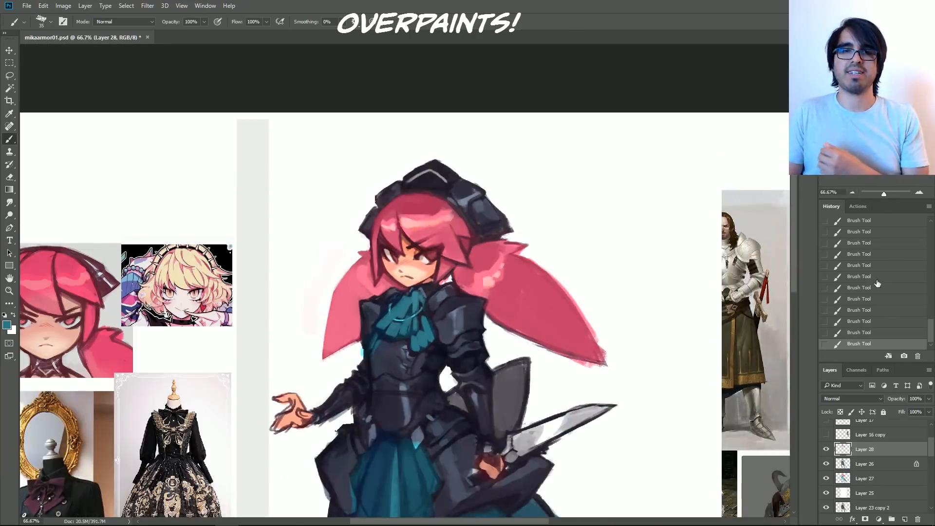
pyautogui.click(876, 279)
pyautogui.click(868, 256)
pyautogui.click(869, 279)
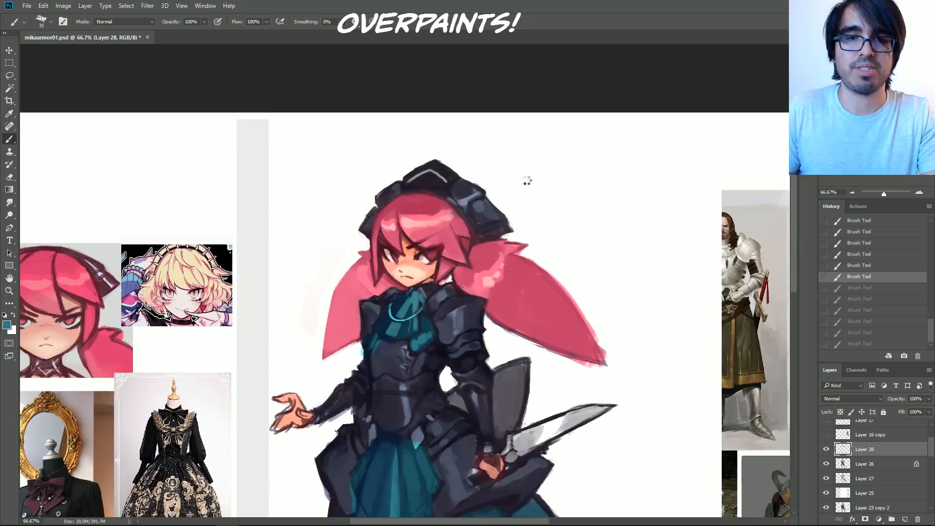
# Step: Flip the canvas horizontally and repaint the lower edge of the larger pigtail with a sampled colour
pyautogui.hotkey('ctrl', 'shift', 'h')
pyautogui.moveTo(588, 319); pyautogui.dragTo(580, 223)
pyautogui.keyDown('alt'); pyautogui.click(348, 237); pyautogui.keyUp('alt')
pyautogui.press(']')
pyautogui.moveTo(400, 221); pyautogui.dragTo(306, 260)
# Step: Trim the lower edge, tip and outer edge of the larger pigtail with the white background colour
pyautogui.keyDown('alt'); pyautogui.click(387, 244); pyautogui.keyUp('alt')
pyautogui.press(']')
pyautogui.press(']')
pyautogui.moveTo(366, 250)
pyautogui.mouseDown()
pyautogui.moveTo(319, 273)
pyautogui.moveTo(319, 263)
pyautogui.moveTo(356, 254)
pyautogui.moveTo(299, 275)
pyautogui.mouseUp()
pyautogui.moveTo(331, 262); pyautogui.dragTo(284, 269)
pyautogui.moveTo(359, 253); pyautogui.dragTo(283, 273)
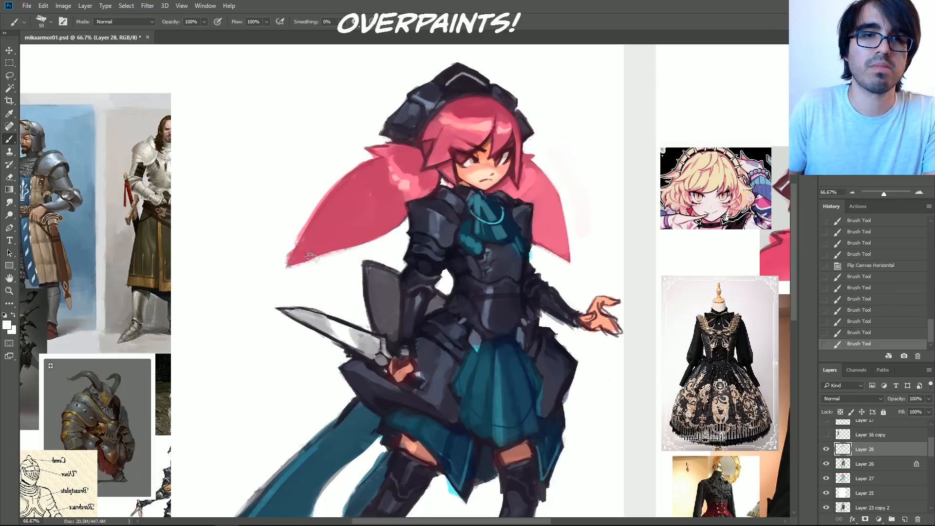
pyautogui.moveTo(291, 239); pyautogui.dragTo(285, 266)
pyautogui.moveTo(285, 265); pyautogui.dragTo(301, 230)
pyautogui.moveTo(329, 188); pyautogui.dragTo(306, 228)
# Step: Sample dark maroon and touch up the upper lash line of the nearer eye with a small brush
pyautogui.moveTo(615, 193); pyautogui.dragTo(611, 179)
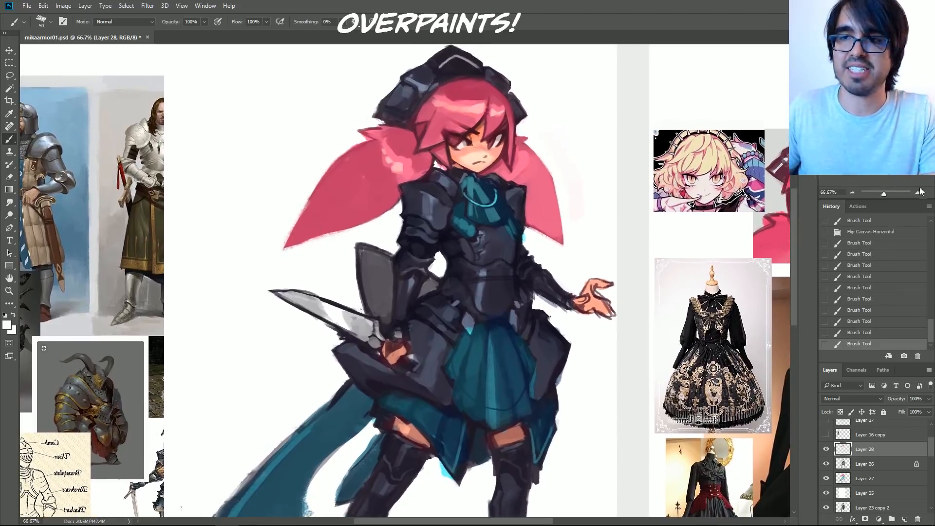
pyautogui.hotkey('ctrl', '+')
pyautogui.moveTo(600, 255); pyautogui.dragTo(610, 381)
pyautogui.keyDown('alt'); pyautogui.click(512, 193); pyautogui.keyUp('alt')
pyautogui.press('[')
pyautogui.press('[')
pyautogui.press('[')
pyautogui.press('[')
pyautogui.press('[')
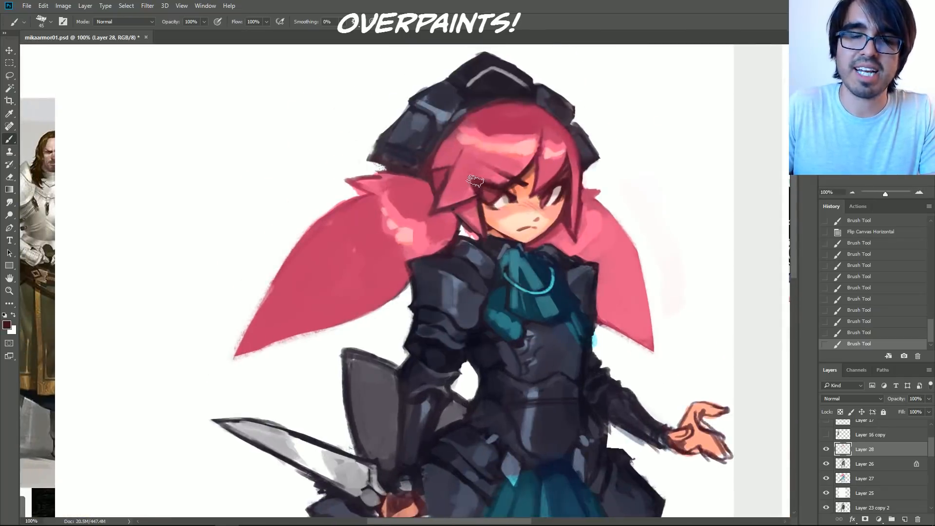
pyautogui.press('[')
pyautogui.press('[')
pyautogui.press('[')
pyautogui.click(496, 186)
# Step: Refine the hair shadows and outlines around both eyes with sampled maroon and crimson tones
pyautogui.keyDown('alt'); pyautogui.click(492, 178); pyautogui.keyUp('alt')
pyautogui.press(']')
pyautogui.press(']')
pyautogui.keyDown('alt'); pyautogui.click(493, 182); pyautogui.keyUp('alt')
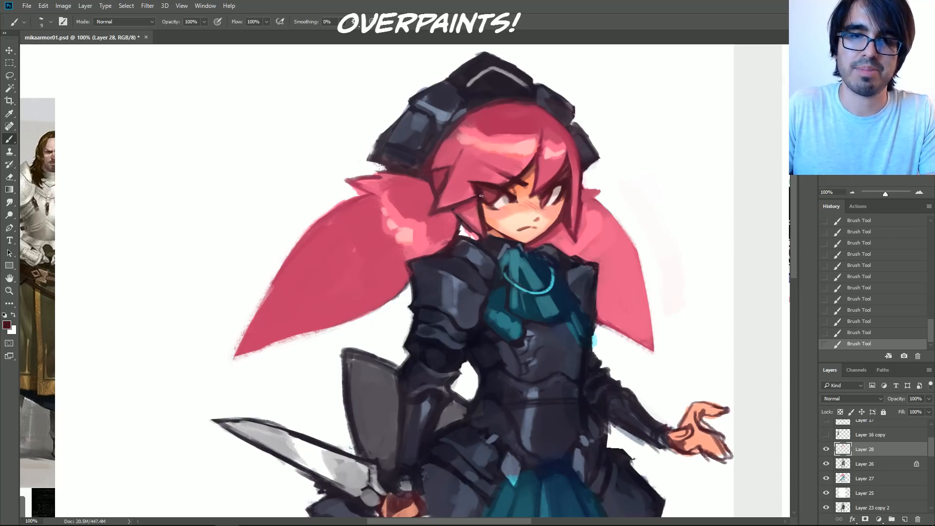
pyautogui.keyDown('alt'); pyautogui.click(482, 212); pyautogui.keyUp('alt')
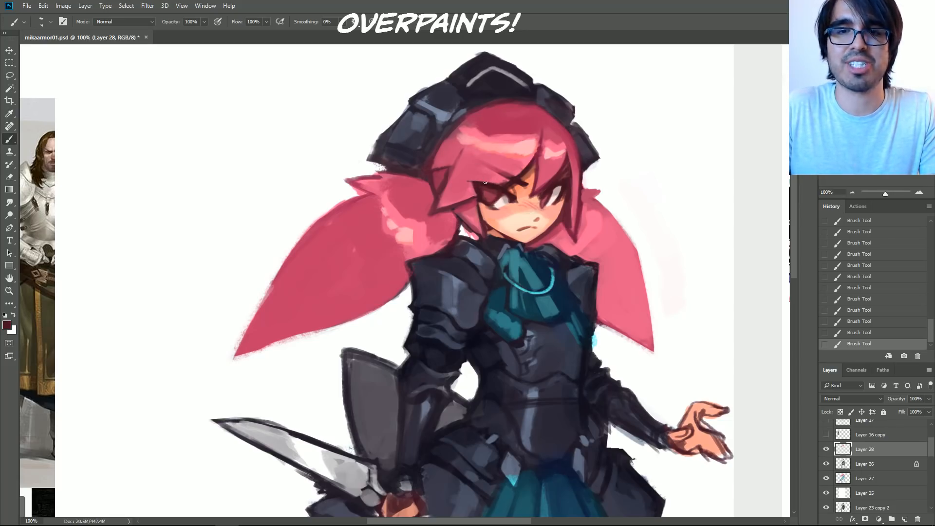
pyautogui.keyDown('alt'); pyautogui.click(541, 196); pyautogui.keyUp('alt')
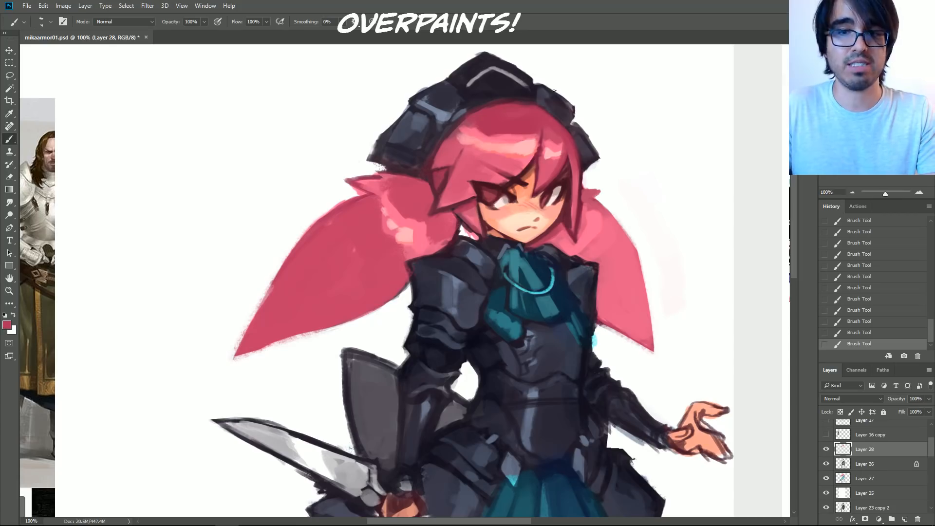
# Step: Step back through the recent eye strokes and return to an intermediate history state
pyautogui.hotkey('ctrl', 'alt', 'z')
pyautogui.hotkey('ctrl', 'alt', 'z')
pyautogui.hotkey('ctrl', 'alt', 'z')
pyautogui.hotkey('ctrl', 'alt', 'z')
pyautogui.hotkey('ctrl', 'alt', 'z')
pyautogui.hotkey('ctrl', 'alt', 'z')
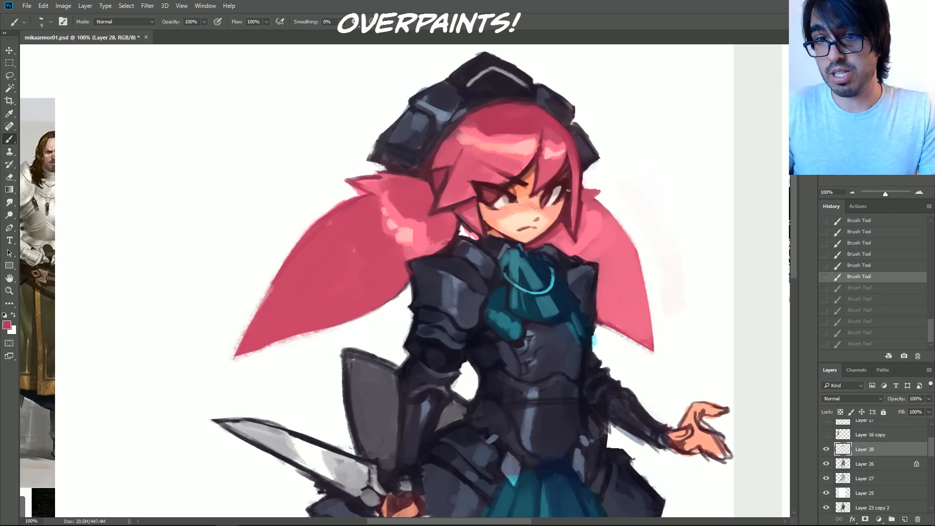
pyautogui.click(875, 309)
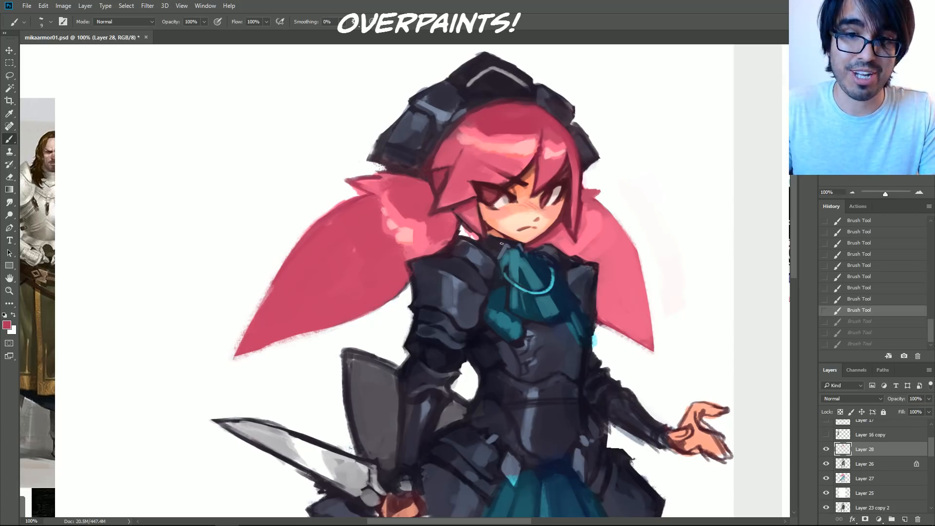
# Step: Darken the edge between the jaw and side hair with a sampled tone and clean up the surrounding hair
pyautogui.keyDown('alt'); pyautogui.click(488, 231); pyautogui.keyUp('alt')
pyautogui.moveTo(487, 227); pyautogui.dragTo(487, 238)
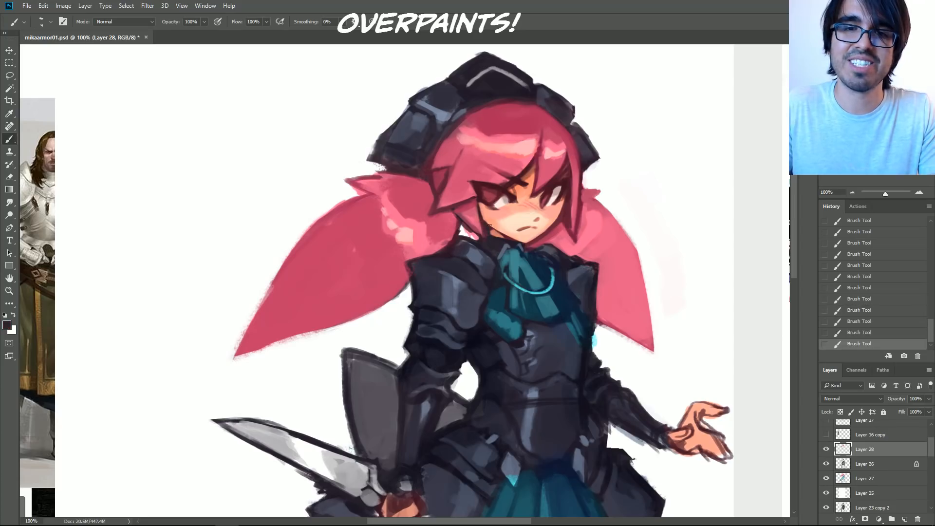
pyautogui.keyDown('alt'); pyautogui.click(477, 236); pyautogui.keyUp('alt')
pyautogui.keyDown('alt'); pyautogui.click(474, 234); pyautogui.keyUp('alt')
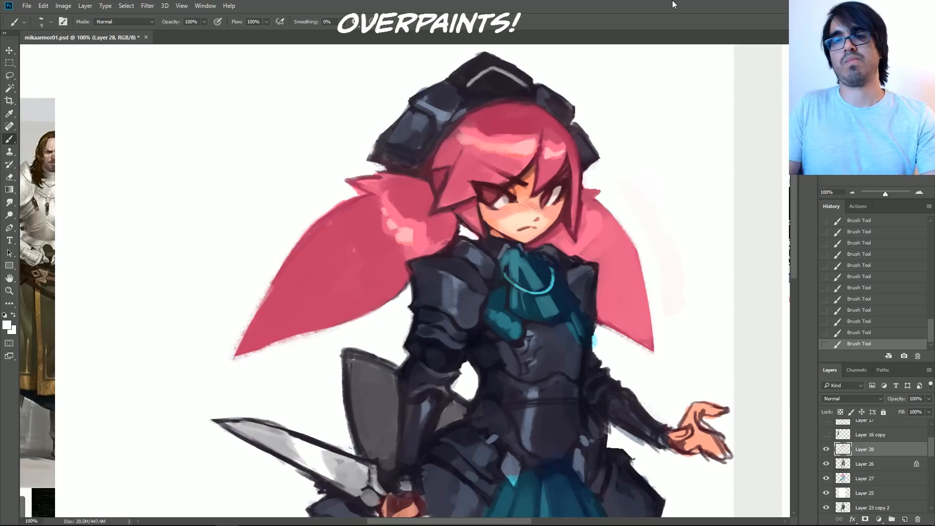
# Step: Toggle Layer 28's visibility to compare the character with and without the overpaint
pyautogui.moveTo(644, 319); pyautogui.dragTo(639, 271)
pyautogui.click(826, 448)
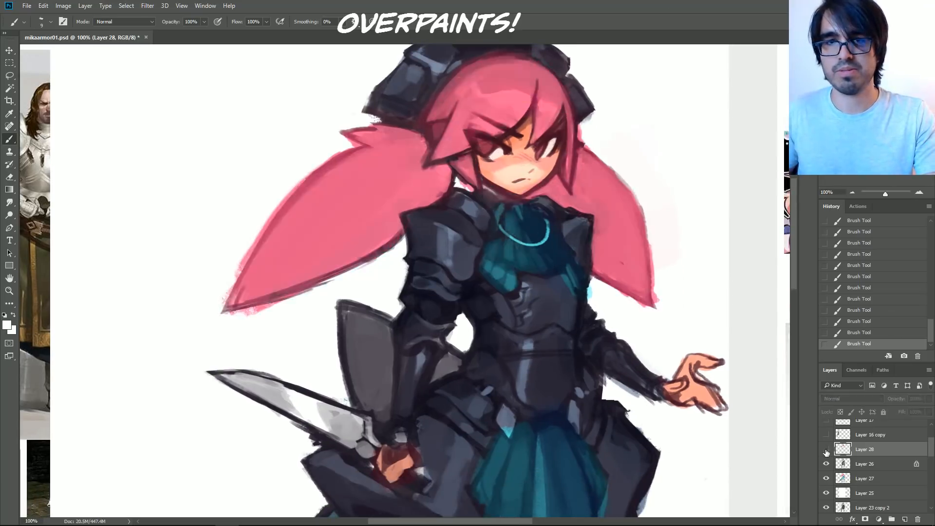
pyautogui.click(827, 449)
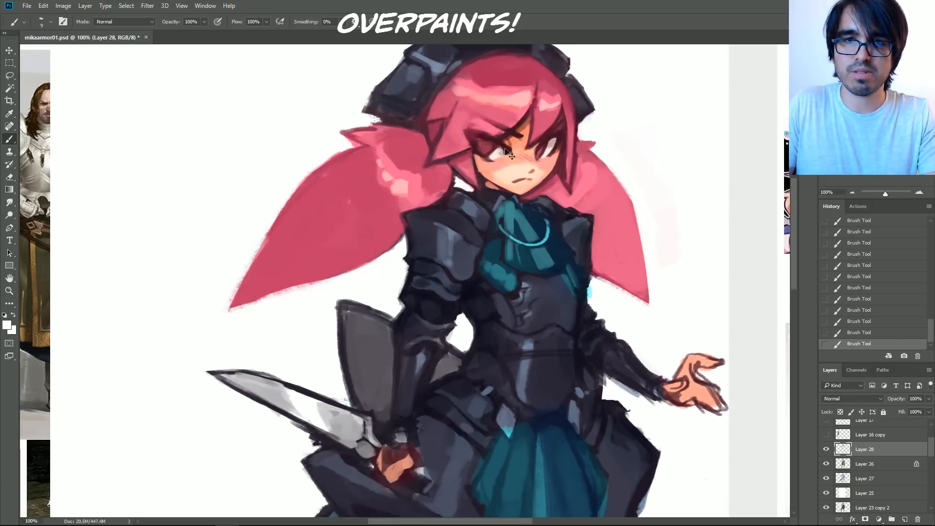
# Step: Rework the outer corner of the nearer eye, stepping back and forward on the last stroke
pyautogui.moveTo(493, 141)
pyautogui.mouseDown()
pyautogui.moveTo(475, 147)
pyautogui.moveTo(496, 143)
pyautogui.moveTo(471, 131)
pyautogui.moveTo(471, 141)
pyautogui.mouseUp()
pyautogui.hotkey('ctrl', 'z')
pyautogui.hotkey('ctrl', 'z')
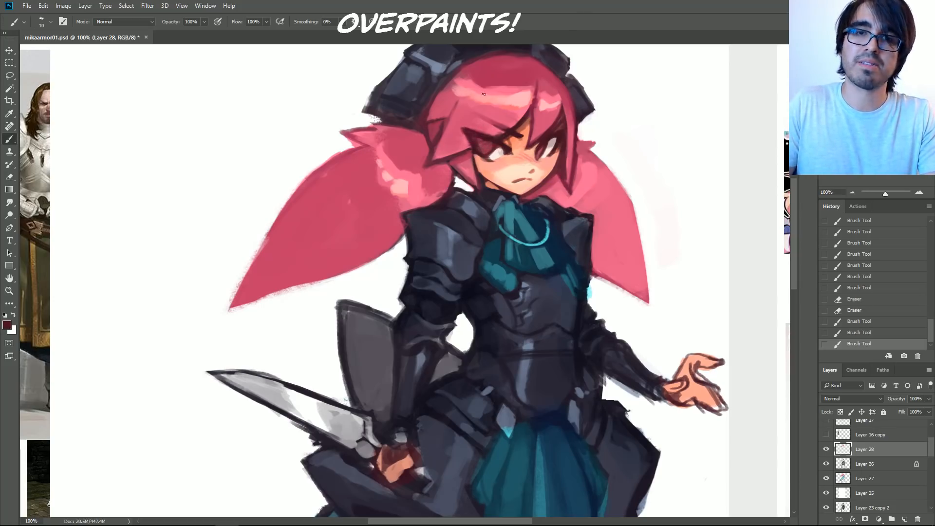
# Step: Paint blue-grey highlights on the breastplate's lower rim and on the chest detail below the cravat
pyautogui.moveTo(532, 340); pyautogui.dragTo(516, 337)
pyautogui.moveTo(519, 337); pyautogui.dragTo(535, 339)
pyautogui.press('[')
pyautogui.press('[')
pyautogui.press(']')
pyautogui.press(']')
pyautogui.moveTo(527, 286); pyautogui.dragTo(531, 283)
pyautogui.moveTo(530, 281); pyautogui.dragTo(527, 287)
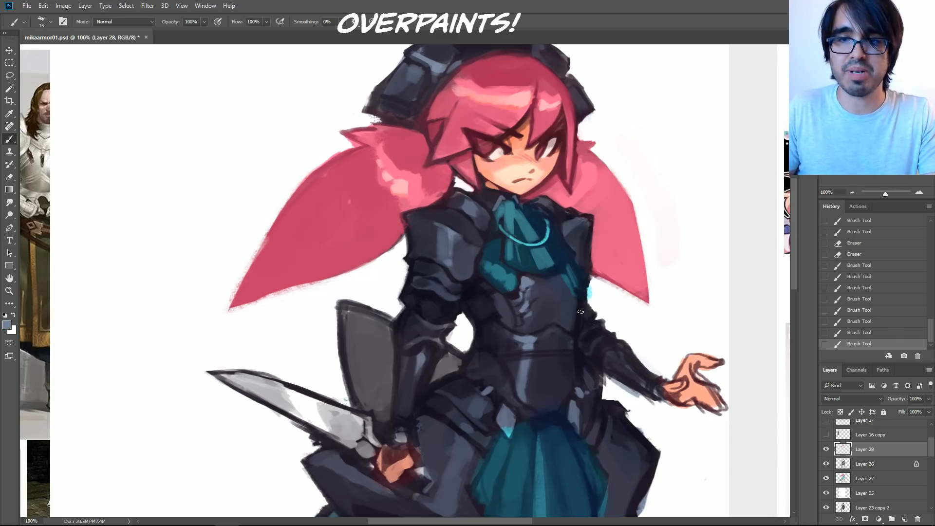
# Step: Add a sampled grey-blue edge highlight along the breastplate's side next to the outstretched arm
pyautogui.keyDown('alt'); pyautogui.click(572, 224); pyautogui.keyUp('alt')
pyautogui.press('[')
pyautogui.moveTo(571, 332); pyautogui.dragTo(578, 302)
pyautogui.moveTo(643, 269); pyautogui.dragTo(641, 198)
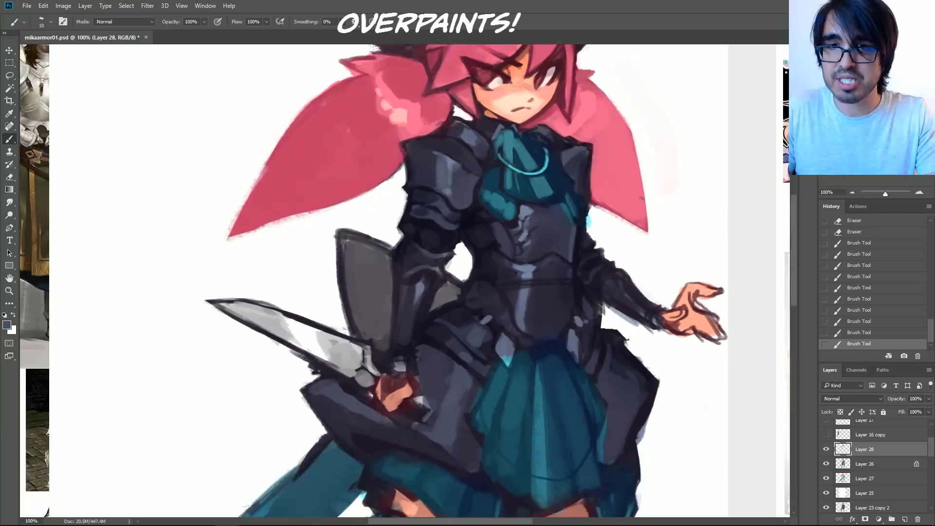
pyautogui.click(917, 193)
pyautogui.moveTo(645, 266); pyautogui.dragTo(412, 324)
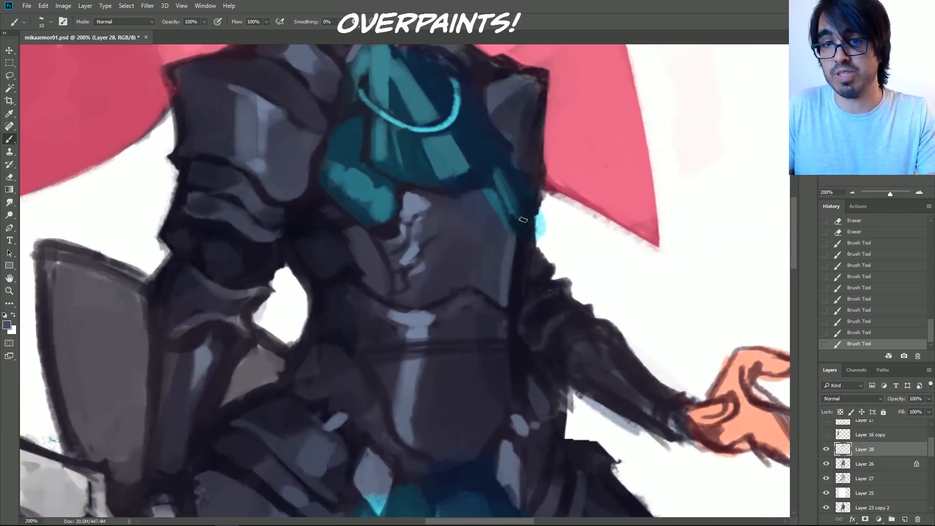
# Step: Extend the grey-blue edge highlight down the breastplate's side and onto the side of the abdomen plate below
pyautogui.moveTo(514, 217); pyautogui.dragTo(513, 242)
pyautogui.press(']')
pyautogui.press(']')
pyautogui.moveTo(503, 329)
pyautogui.mouseDown()
pyautogui.moveTo(503, 317)
pyautogui.moveTo(502, 336)
pyautogui.mouseUp()
# Step: Paint near-white highlights on the chest detail, the centre of the breastplate's lower rim and the upper abdomen plate
pyautogui.keyDown('alt'); pyautogui.click(417, 206); pyautogui.keyUp('alt')
pyautogui.keyDown('alt'); pyautogui.click(611, 234); pyautogui.keyUp('alt')
pyautogui.press(']')
pyautogui.press(']')
pyautogui.moveTo(408, 196); pyautogui.dragTo(409, 207)
pyautogui.hotkey('ctrl', 'z')
pyautogui.press('[')
pyautogui.press('[')
pyautogui.press(']')
pyautogui.press(']')
pyautogui.moveTo(403, 317)
pyautogui.mouseDown()
pyautogui.moveTo(421, 317)
pyautogui.moveTo(406, 318)
pyautogui.mouseUp()
pyautogui.moveTo(413, 326); pyautogui.dragTo(406, 393)
pyautogui.press('space')
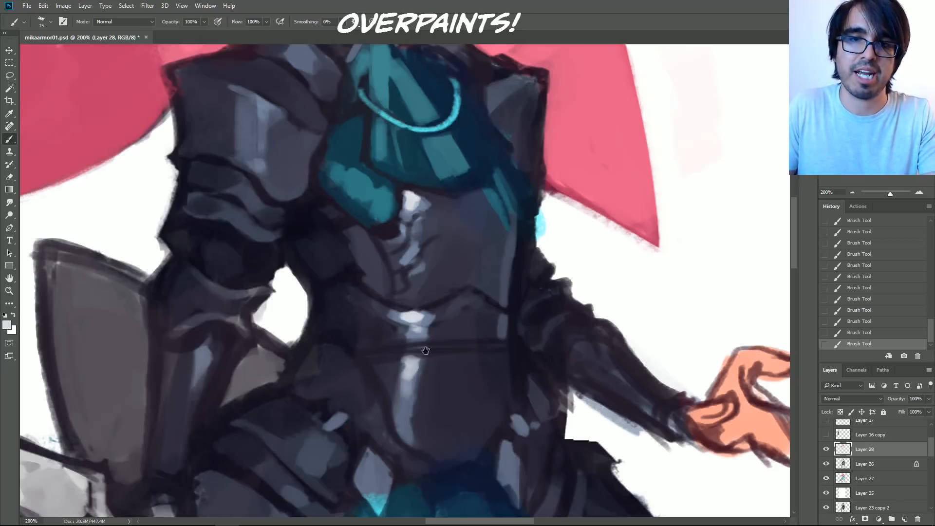
# Step: Add a near-white highlight to the small hip fastener beside the bottom of the abdomen plate
pyautogui.moveTo(425, 350); pyautogui.dragTo(465, 219)
pyautogui.press('[')
pyautogui.moveTo(428, 311)
pyautogui.mouseDown()
pyautogui.moveTo(435, 325)
pyautogui.moveTo(407, 333)
pyautogui.moveTo(416, 333)
pyautogui.mouseUp()
pyautogui.press(']')
pyautogui.press(']')
pyautogui.press('space')
pyautogui.moveTo(540, 214)
pyautogui.mouseDown()
pyautogui.moveTo(499, 320)
pyautogui.moveTo(508, 319)
pyautogui.mouseUp()
# Step: Paint a muted blue-grey reflection along the abdomen plate's side edge using a tone sampled from the breastplate edge
pyautogui.keyDown('alt'); pyautogui.click(519, 228); pyautogui.keyUp('alt')
pyautogui.press('[')
pyautogui.moveTo(508, 359); pyautogui.dragTo(511, 390)
pyautogui.press(']')
pyautogui.press(']')
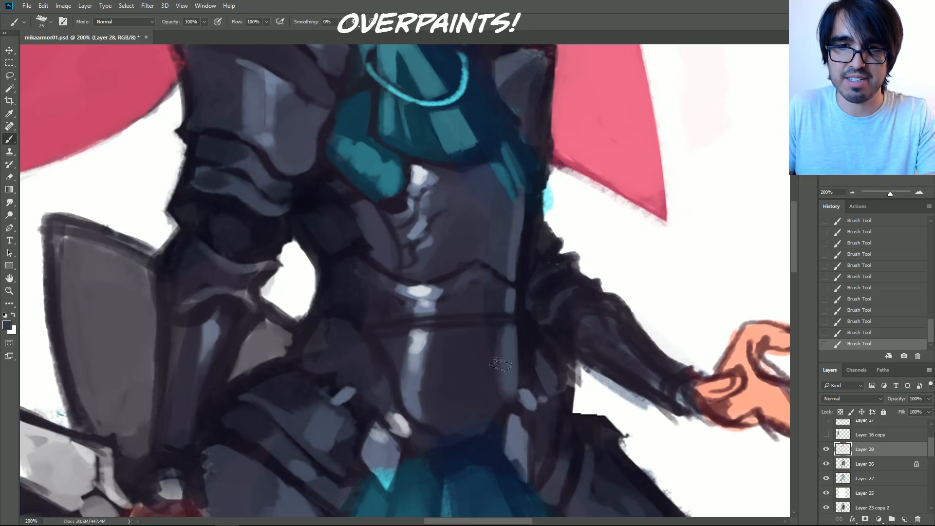
pyautogui.press('[')
pyautogui.press('[')
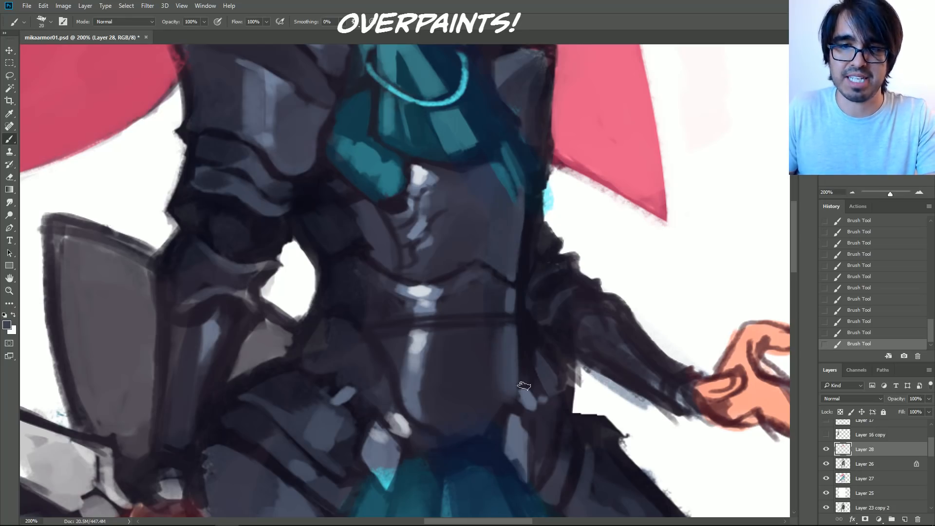
# Step: Paint shading and grey-blue rim highlights on the layered hip plates on the outstretched arm's side of the skirt
pyautogui.moveTo(579, 484)
pyautogui.mouseDown()
pyautogui.moveTo(527, 354)
pyautogui.moveTo(556, 263)
pyautogui.mouseUp()
pyautogui.press(']')
pyautogui.press(']')
pyautogui.press(']')
pyautogui.press(']')
pyautogui.moveTo(526, 204)
pyautogui.mouseDown()
pyautogui.moveTo(595, 275)
pyautogui.moveTo(587, 282)
pyautogui.moveTo(557, 269)
pyautogui.moveTo(518, 228)
pyautogui.mouseUp()
pyautogui.keyDown('alt'); pyautogui.click(592, 310); pyautogui.keyUp('alt')
pyautogui.press(']')
pyautogui.keyDown('alt'); pyautogui.click(442, 218); pyautogui.keyUp('alt')
pyautogui.press('[')
pyautogui.press('[')
pyautogui.press('[')
pyautogui.press('[')
pyautogui.press('[')
pyautogui.moveTo(490, 194)
pyautogui.mouseDown()
pyautogui.moveTo(490, 288)
pyautogui.moveTo(514, 196)
pyautogui.moveTo(489, 293)
pyautogui.mouseUp()
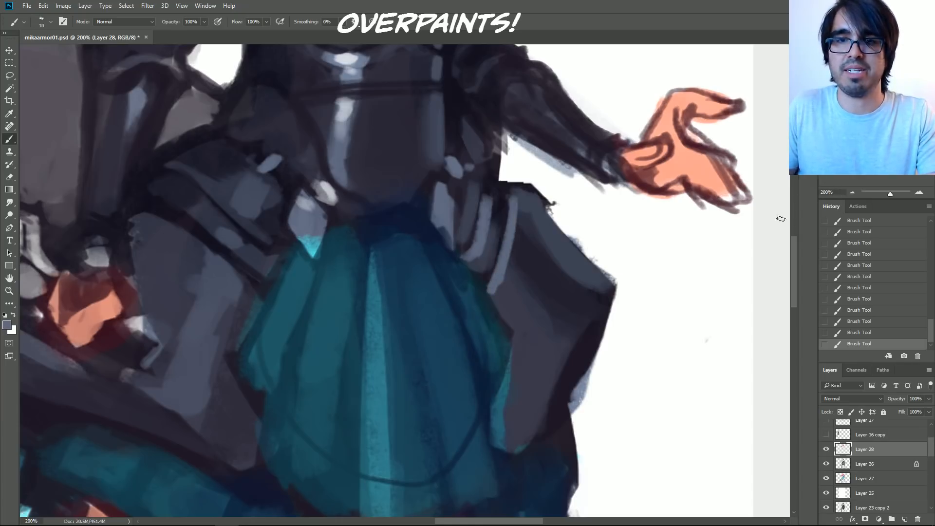
# Step: Toggle Layer 28's visibility to compare the whole armour with and without the new highlights
pyautogui.click(853, 193)
pyautogui.scroll(5, 574, 380)
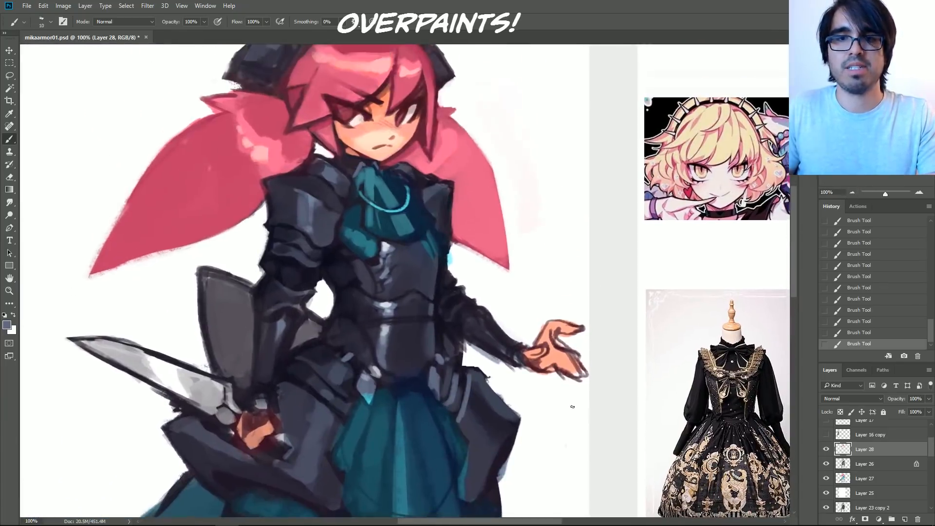
pyautogui.click(825, 450)
pyautogui.click(827, 452)
pyautogui.click(826, 451)
pyautogui.click(827, 452)
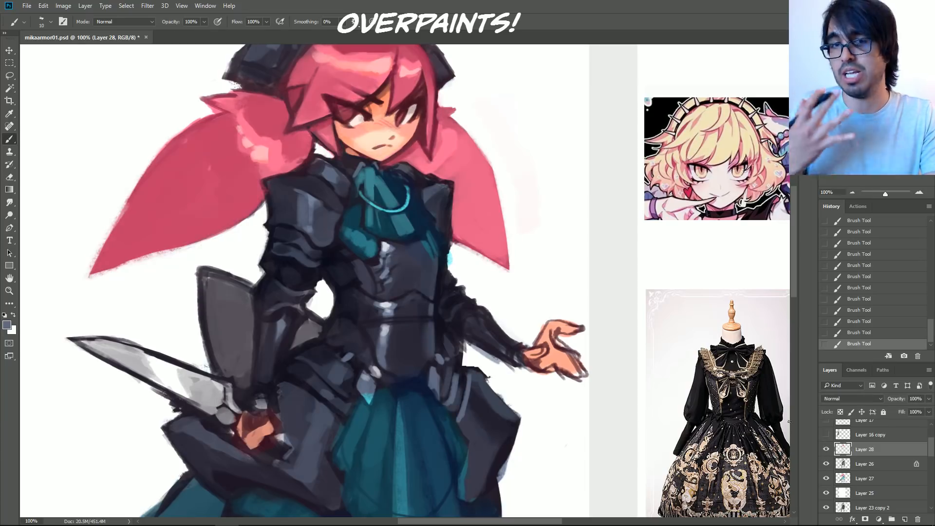
# Step: Paint sampled grey-blue highlights on the waist plate just below the breastplate's lower rim, on the knife-arm side
pyautogui.press('[')
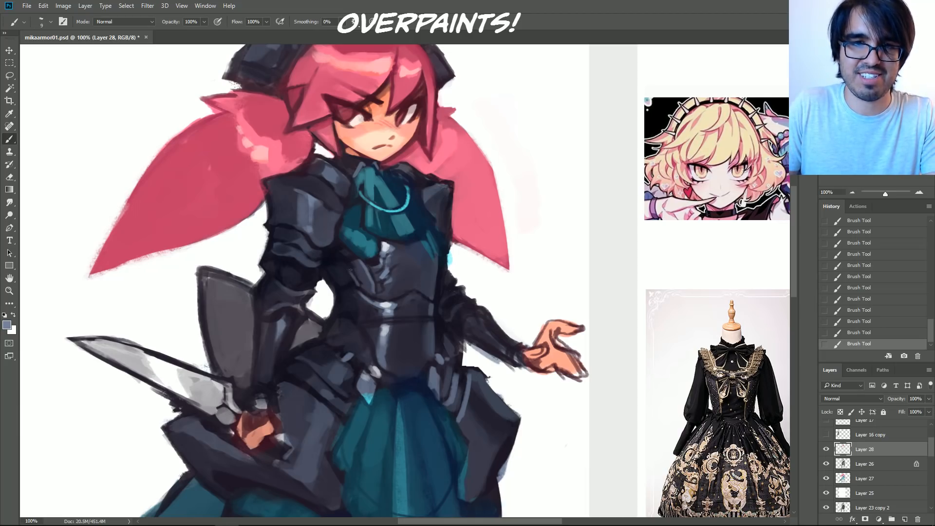
pyautogui.press(']')
pyautogui.press(']')
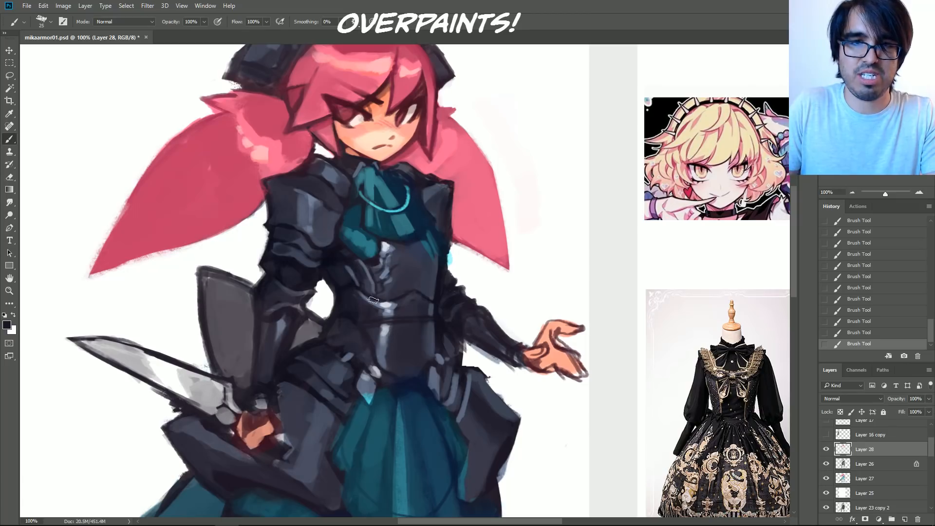
pyautogui.keyDown('alt'); pyautogui.click(364, 296); pyautogui.keyUp('alt')
pyautogui.press('[')
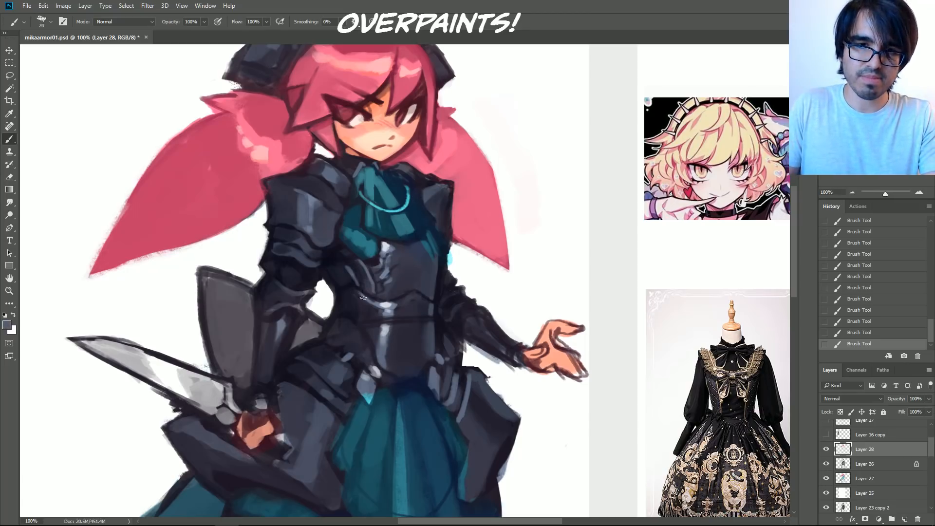
pyautogui.moveTo(346, 318); pyautogui.dragTo(370, 349)
# Step: Shade the knife-side waist plates with sampled dark tones and add lighter grey-blue accents to the plates beneath
pyautogui.press(']')
pyautogui.press(']')
pyautogui.keyDown('alt'); pyautogui.click(345, 349); pyautogui.keyUp('alt')
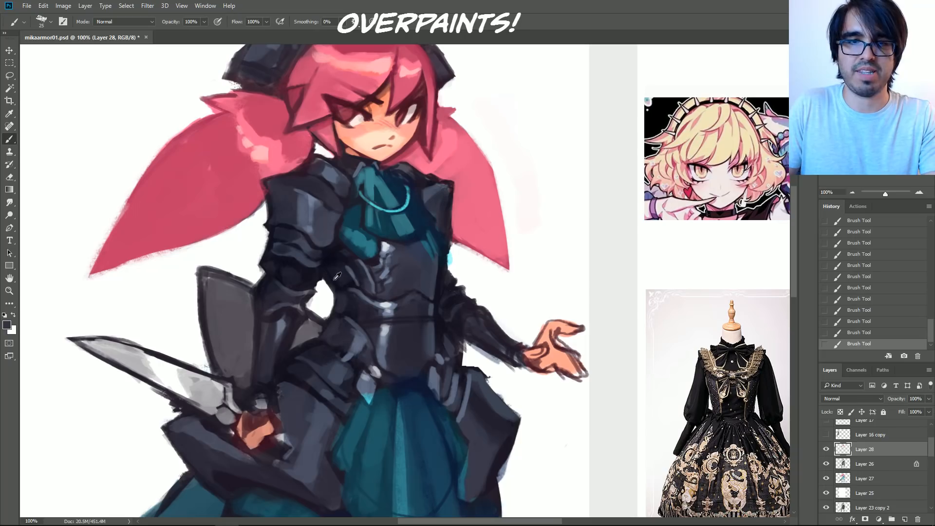
pyautogui.keyDown('alt'); pyautogui.click(333, 346); pyautogui.keyUp('alt')
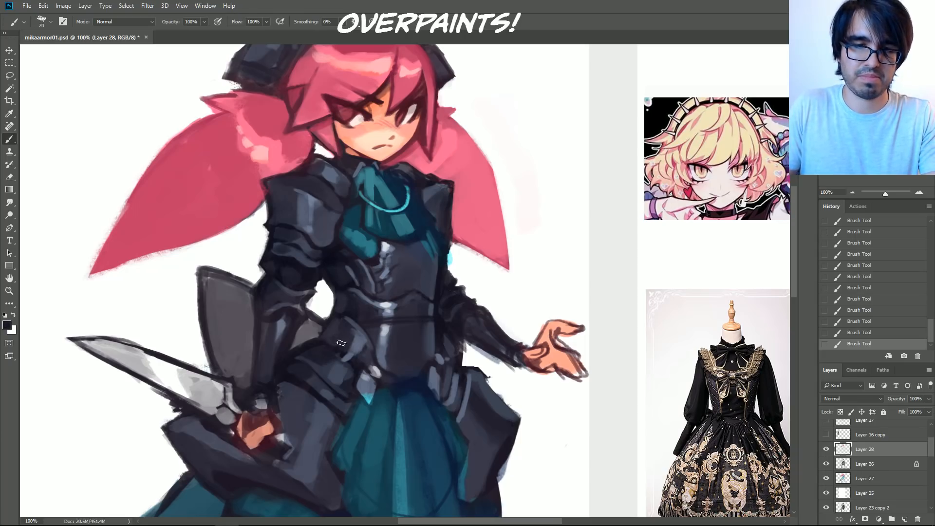
pyautogui.moveTo(345, 364)
pyautogui.mouseDown()
pyautogui.moveTo(328, 381)
pyautogui.moveTo(333, 375)
pyautogui.mouseUp()
pyautogui.press('[')
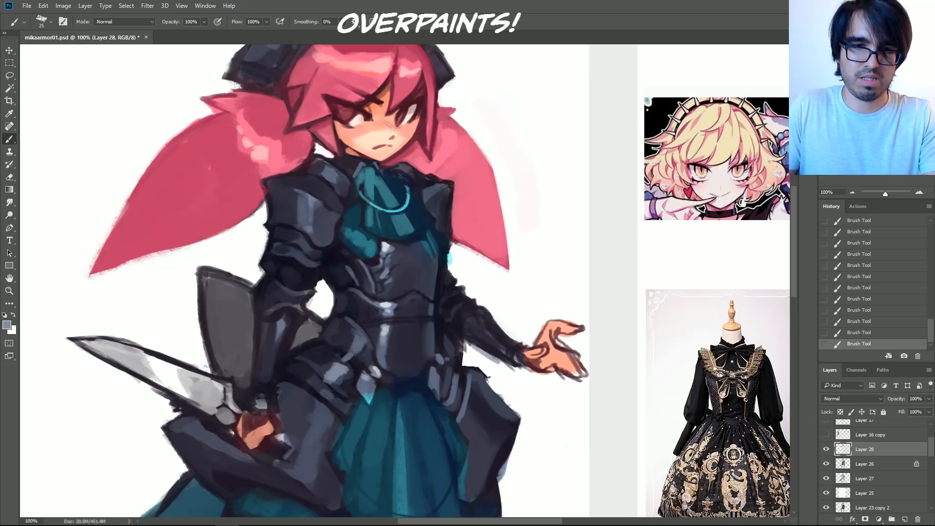
# Step: Paint a light grey-blue plane on the lower hip plate beside the hand gripping the knife
pyautogui.press(']')
pyautogui.moveTo(283, 465); pyautogui.dragTo(305, 460)
pyautogui.keyDown('alt'); pyautogui.click(305, 475); pyautogui.keyUp('alt')
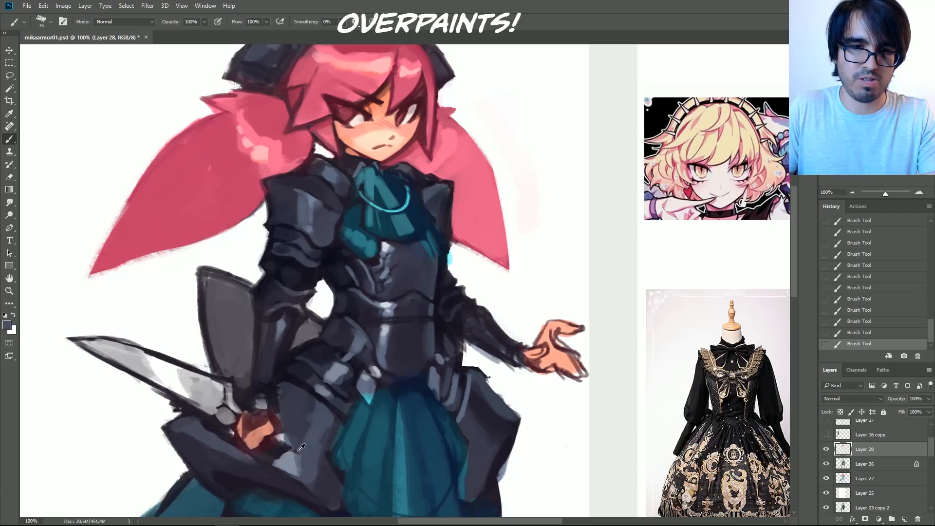
# Step: Paint a dark knife handle end beside the gripping hand, sampling dark tones from the surrounding armour
pyautogui.keyDown('alt'); pyautogui.click(292, 446); pyautogui.keyUp('alt')
pyautogui.press('[')
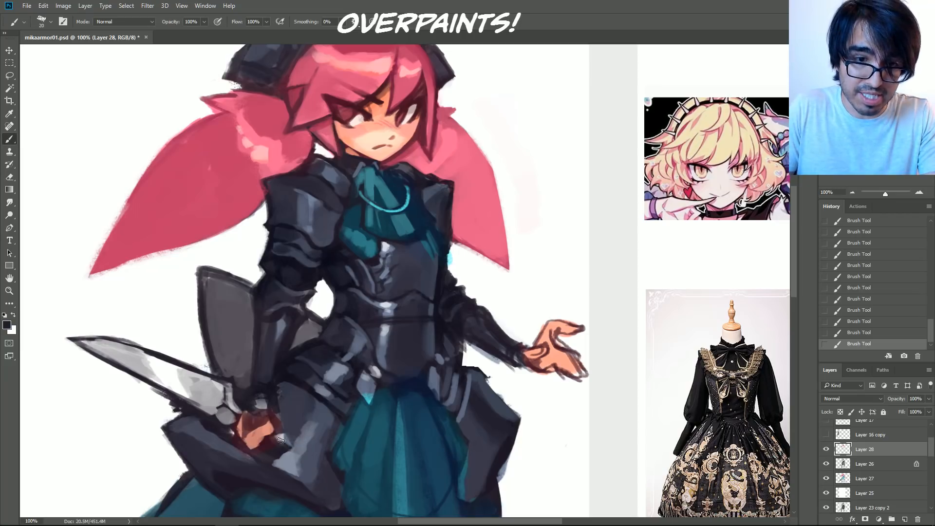
pyautogui.moveTo(294, 446)
pyautogui.mouseDown()
pyautogui.moveTo(274, 440)
pyautogui.moveTo(286, 463)
pyautogui.moveTo(267, 461)
pyautogui.moveTo(289, 450)
pyautogui.moveTo(263, 454)
pyautogui.mouseUp()
pyautogui.keyDown('alt'); pyautogui.click(285, 460); pyautogui.keyUp('alt')
pyautogui.keyDown('alt'); pyautogui.click(270, 459); pyautogui.keyUp('alt')
pyautogui.keyDown('alt'); pyautogui.click(286, 462); pyautogui.keyUp('alt')
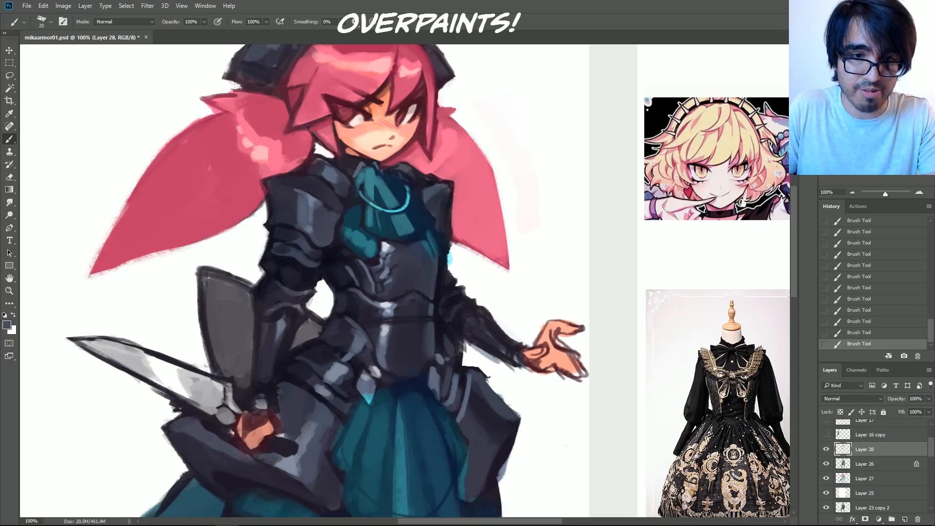
# Step: Build up the vertical reflection on the hip plate behind the knife hand with sampled mid and bright grey-blue tones
pyautogui.keyDown('alt'); pyautogui.click(302, 434); pyautogui.keyUp('alt')
pyautogui.press(']')
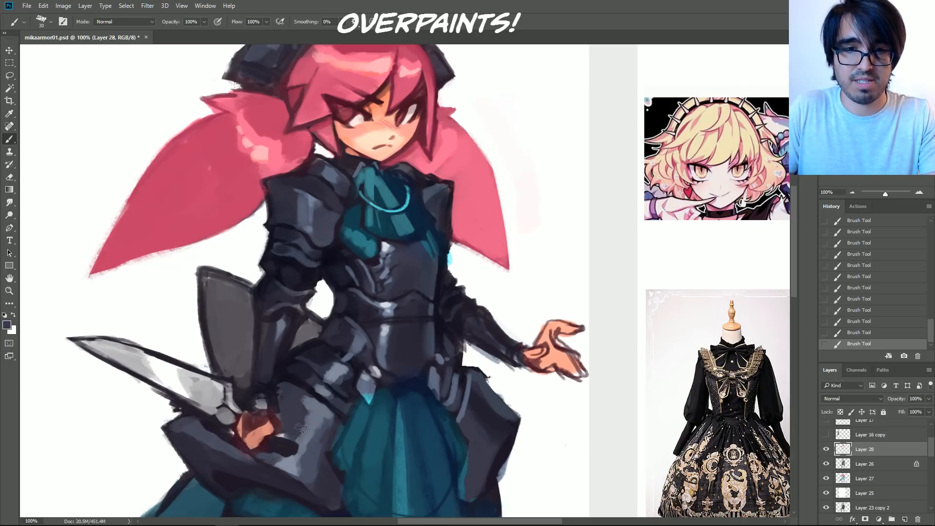
pyautogui.press('[')
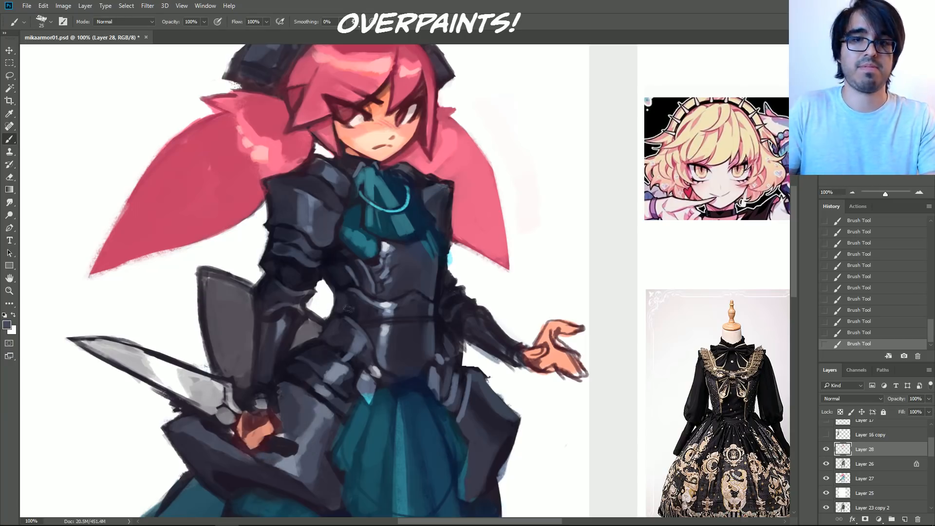
pyautogui.keyDown('alt'); pyautogui.click(390, 297); pyautogui.keyUp('alt')
pyautogui.press('[')
pyautogui.press('[')
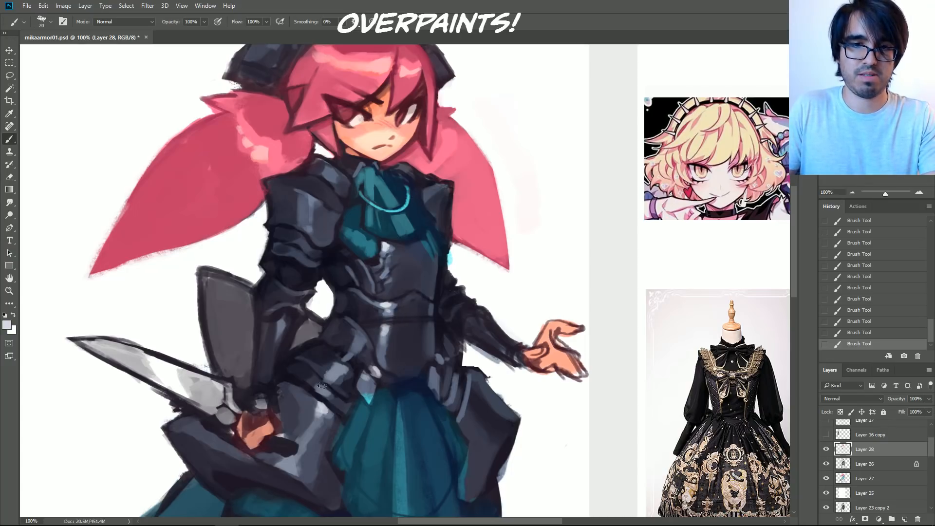
pyautogui.keyDown('alt'); pyautogui.click(320, 422); pyautogui.keyUp('alt')
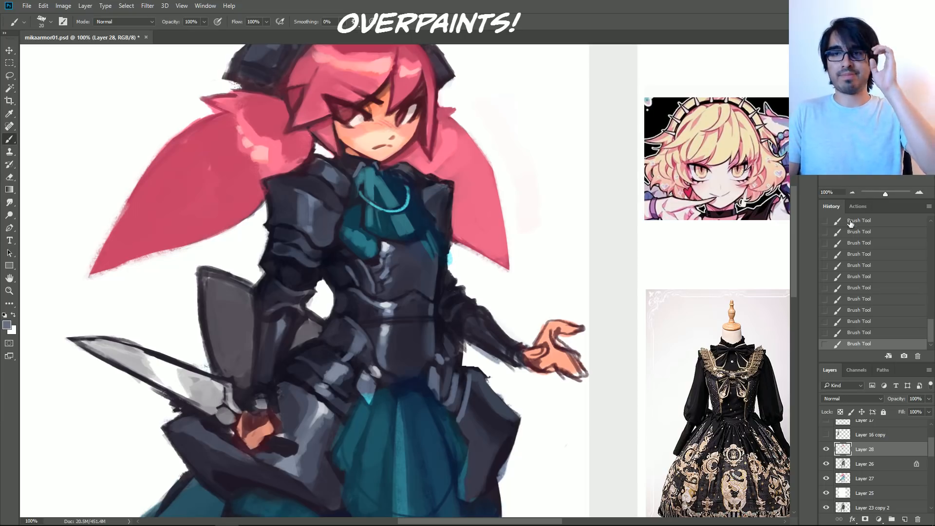
# Step: Erase part of the Layer 28 overpaint between the jaw and the collar
pyautogui.click(852, 192)
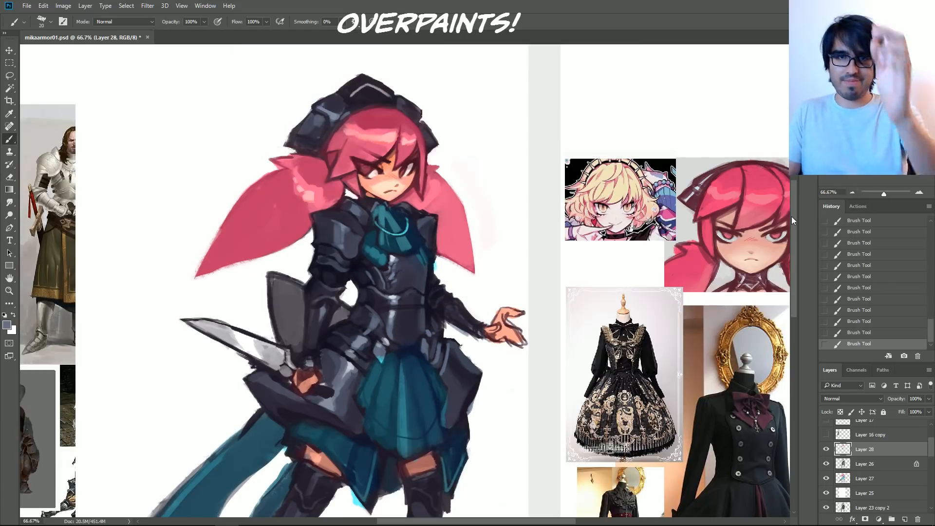
pyautogui.click(919, 192)
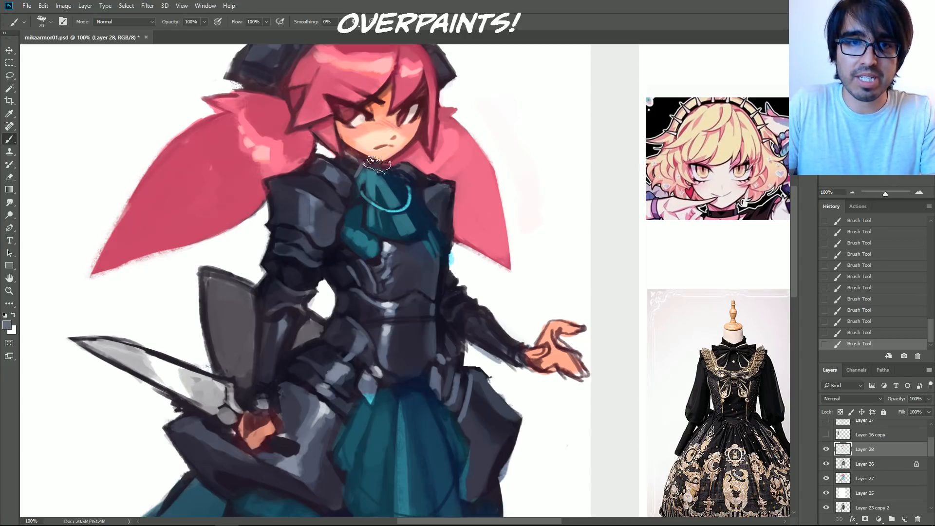
pyautogui.moveTo(356, 154)
pyautogui.mouseDown()
pyautogui.moveTo(371, 160)
pyautogui.moveTo(362, 159)
pyautogui.mouseUp()
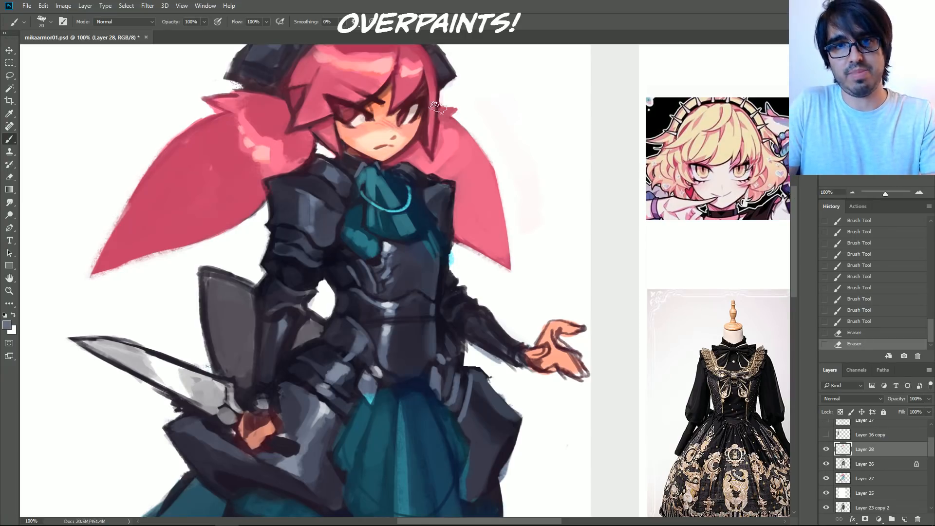
# Step: Repaint the nearer jaw edge and the neck shadow above the collar with sampled tones, redoing one stroke
pyautogui.keyDown('alt'); pyautogui.click(354, 138); pyautogui.keyUp('alt')
pyautogui.keyDown('alt'); pyautogui.click(347, 148); pyautogui.keyUp('alt')
pyautogui.press('[')
pyautogui.moveTo(346, 148)
pyautogui.mouseDown()
pyautogui.moveTo(363, 159)
pyautogui.moveTo(356, 155)
pyautogui.mouseUp()
pyautogui.keyDown('alt'); pyautogui.click(363, 159); pyautogui.keyUp('alt')
pyautogui.keyDown('alt'); pyautogui.click(348, 149); pyautogui.keyUp('alt')
pyautogui.press(']')
pyautogui.hotkey('ctrl', 'z')
pyautogui.moveTo(347, 147)
pyautogui.mouseDown()
pyautogui.moveTo(359, 156)
pyautogui.moveTo(352, 152)
pyautogui.mouseUp()
pyautogui.keyDown('alt'); pyautogui.click(354, 153); pyautogui.keyUp('alt')
pyautogui.moveTo(340, 139); pyautogui.dragTo(342, 144)
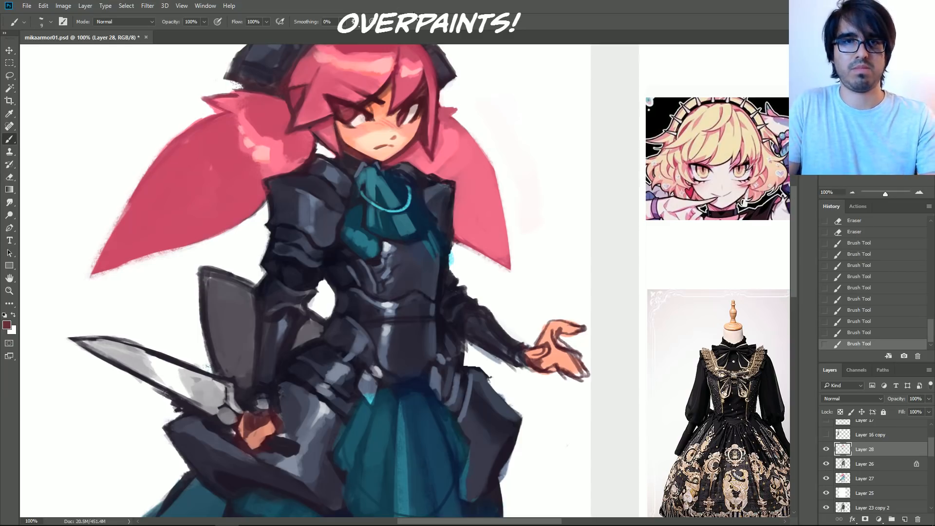
# Step: Refine the pointed side lock on the far side of the face with dark red line work and sampled pinks
pyautogui.moveTo(431, 155); pyautogui.dragTo(427, 145)
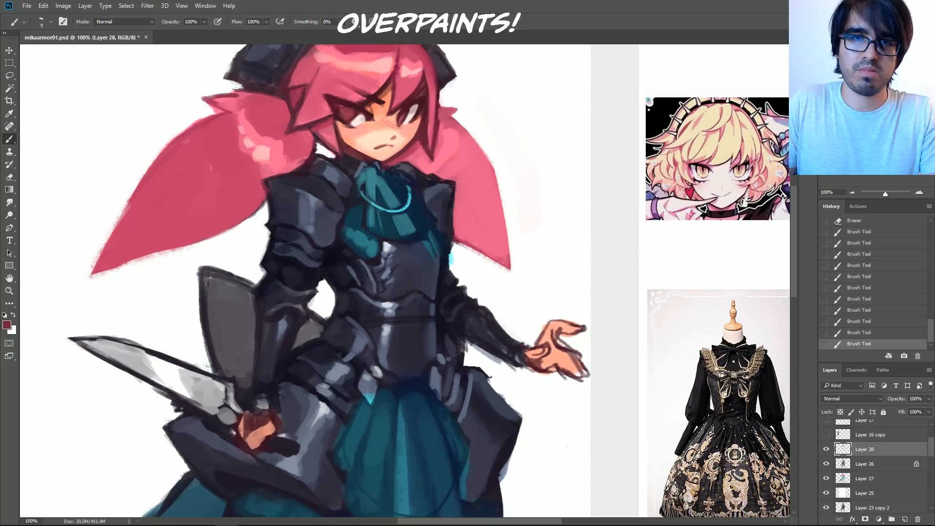
pyautogui.keyDown('alt'); pyautogui.click(429, 120); pyautogui.keyUp('alt')
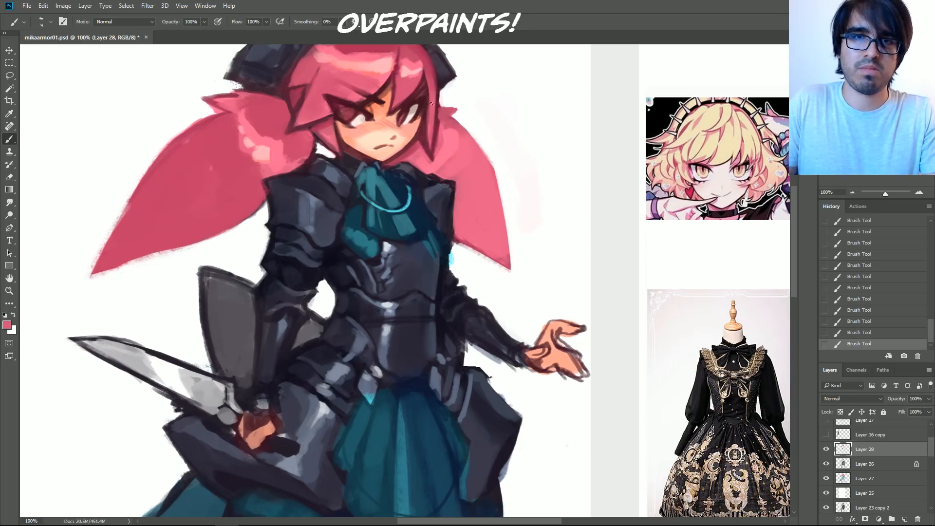
pyautogui.press(']')
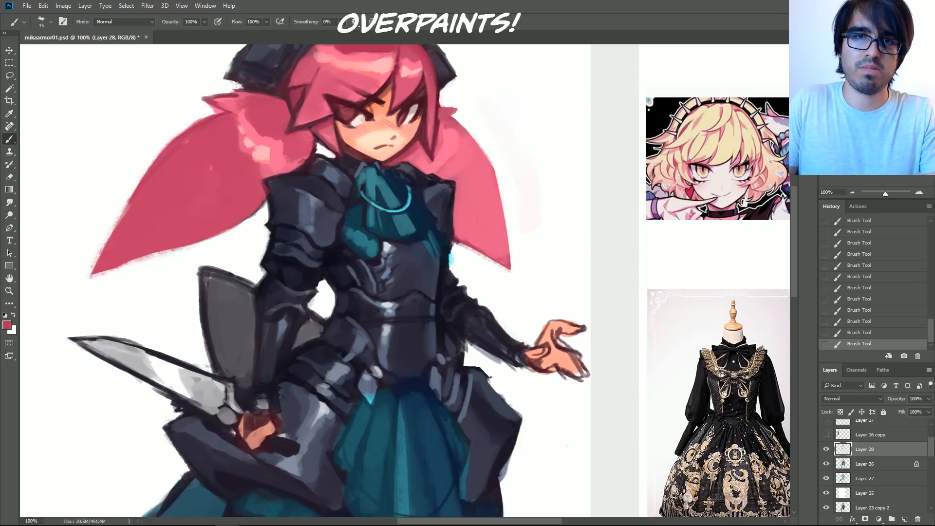
pyautogui.moveTo(448, 142); pyautogui.dragTo(433, 189)
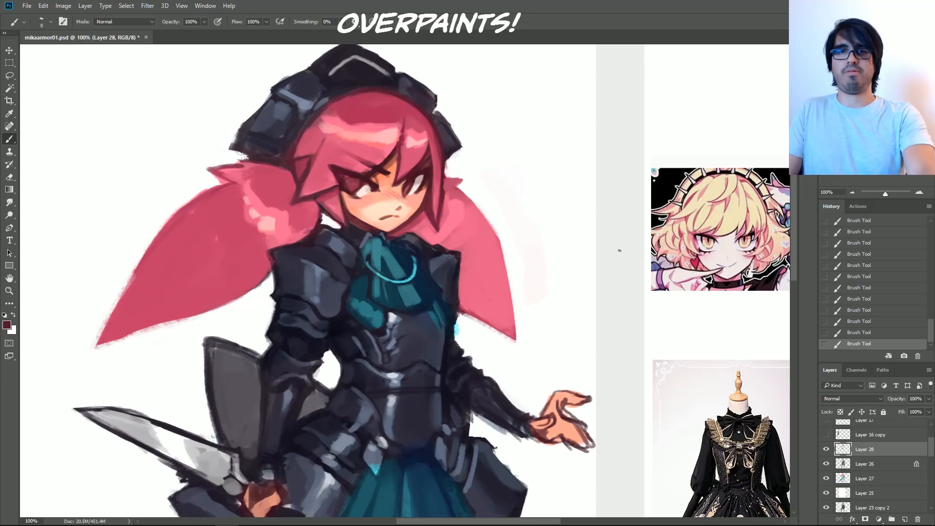
pyautogui.press(']')
pyautogui.press(']')
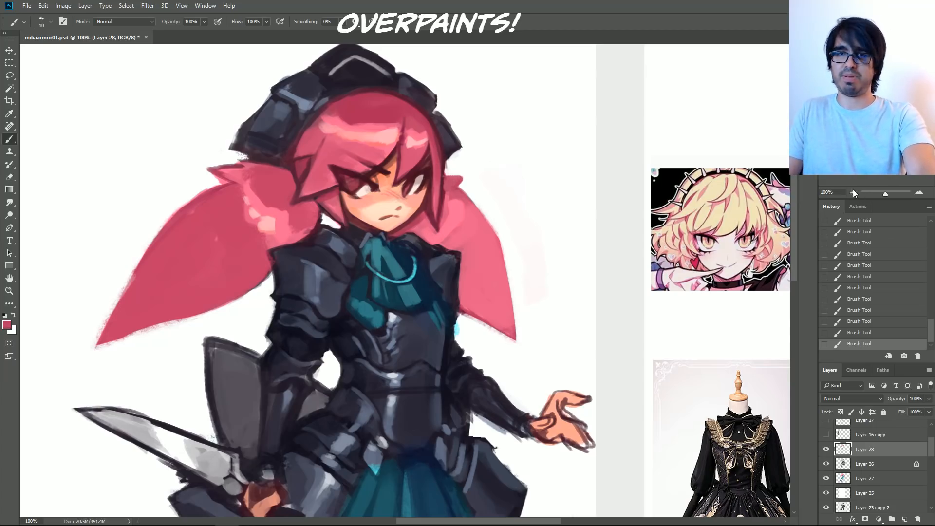
# Step: Save mikaarmor01.psd and flip the canvas horizontally
pyautogui.hotkey('ctrl', '-')
pyautogui.hotkey('ctrl', 's')
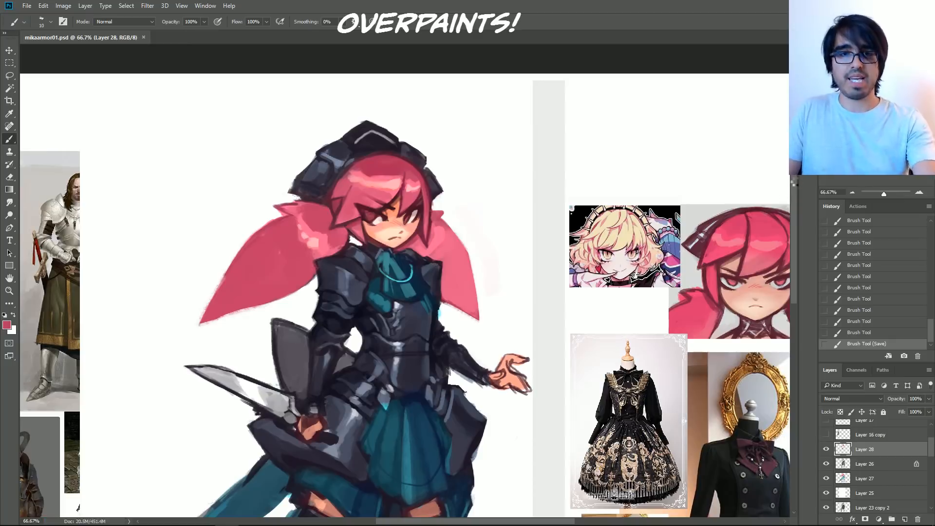
pyautogui.hotkey('ctrl', 'shift', 'h')
# Step: Repaint the jawline from the chin up to the nearer cheek with sampled skin tones, undoing one stroke
pyautogui.doubleClick(918, 193)
pyautogui.moveTo(460, 279); pyautogui.dragTo(753, 313)
pyautogui.keyDown('alt'); pyautogui.click(423, 213); pyautogui.keyUp('alt')
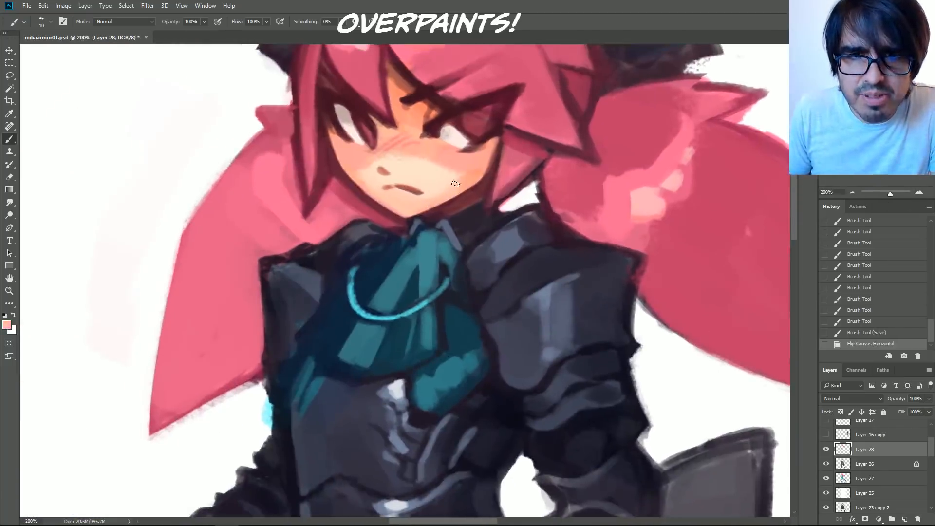
pyautogui.hotkey('ctrl', 'z')
pyautogui.moveTo(482, 178)
pyautogui.mouseDown()
pyautogui.moveTo(429, 212)
pyautogui.moveTo(476, 185)
pyautogui.mouseUp()
pyautogui.keyDown('alt'); pyautogui.click(477, 168); pyautogui.keyUp('alt')
pyautogui.moveTo(414, 216); pyautogui.dragTo(480, 184)
pyautogui.keyDown('alt'); pyautogui.click(481, 174); pyautogui.keyUp('alt')
pyautogui.moveTo(494, 155); pyautogui.dragTo(471, 183)
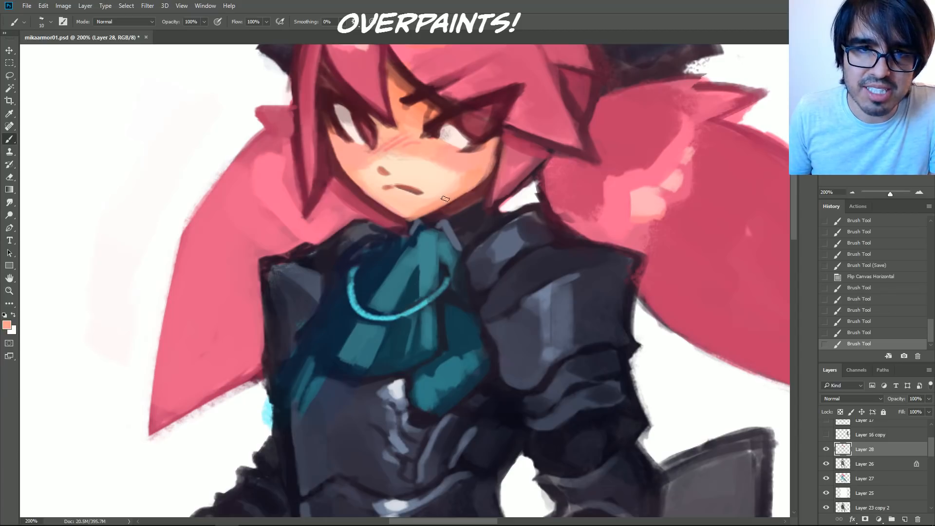
# Step: Undo a chin stroke and soften the nearer cheek's shading with sampled peach and orange skin tones
pyautogui.moveTo(405, 223); pyautogui.dragTo(429, 208)
pyautogui.keyDown('alt'); pyautogui.click(408, 211); pyautogui.keyUp('alt')
pyautogui.press('[')
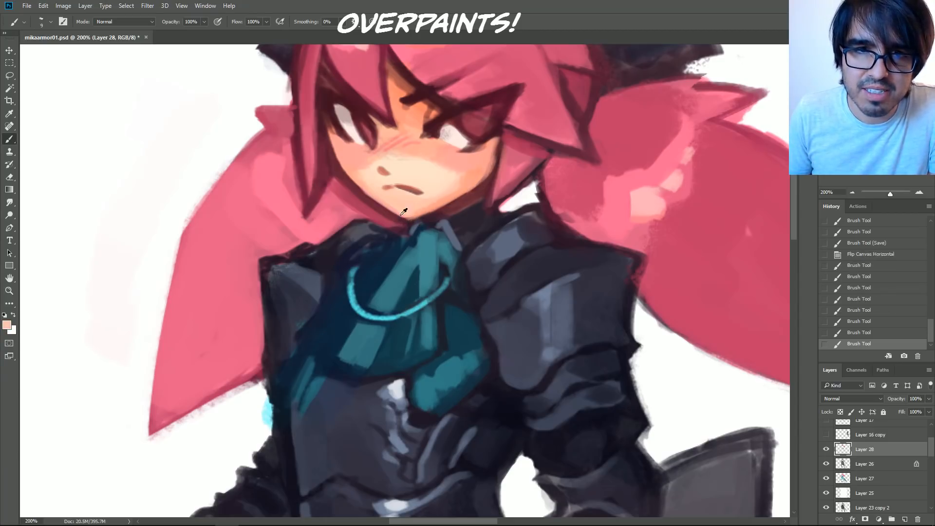
pyautogui.hotkey('ctrl', 'z')
pyautogui.keyDown('alt'); pyautogui.click(426, 203); pyautogui.keyUp('alt')
pyautogui.moveTo(477, 174)
pyautogui.mouseDown()
pyautogui.moveTo(425, 200)
pyautogui.moveTo(483, 154)
pyautogui.mouseUp()
pyautogui.keyDown('alt'); pyautogui.click(466, 179); pyautogui.keyUp('alt')
pyautogui.keyDown('alt'); pyautogui.click(477, 164); pyautogui.keyUp('alt')
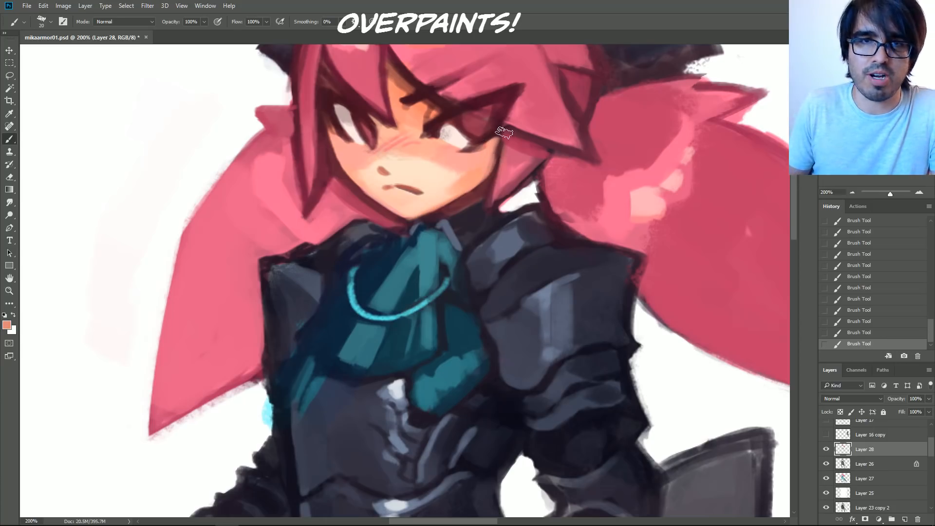
# Step: Try fine strokes in a light skin tone sampled from the far cheek, and undo the last two strokes
pyautogui.keyDown('alt'); pyautogui.click(340, 168); pyautogui.keyUp('alt')
pyautogui.press('[')
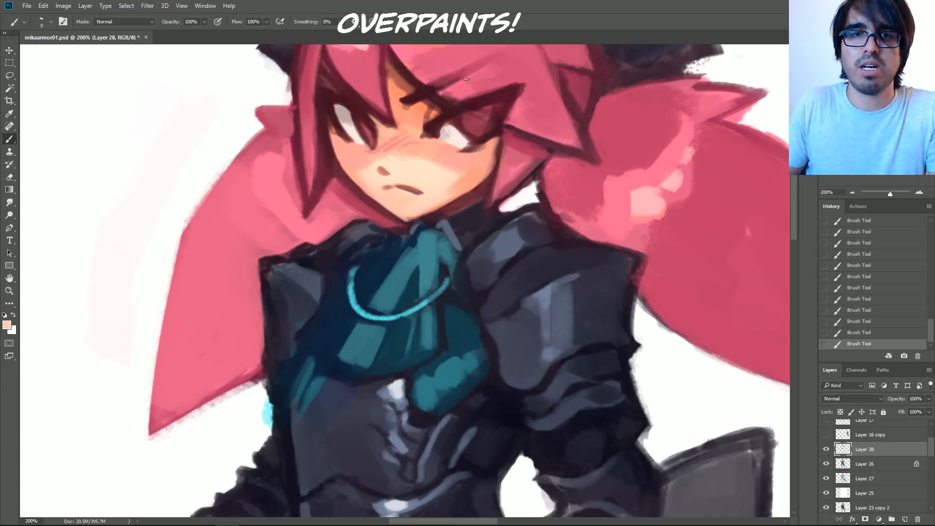
pyautogui.hotkey('ctrl', 'z')
pyautogui.hotkey('ctrl', 'z')
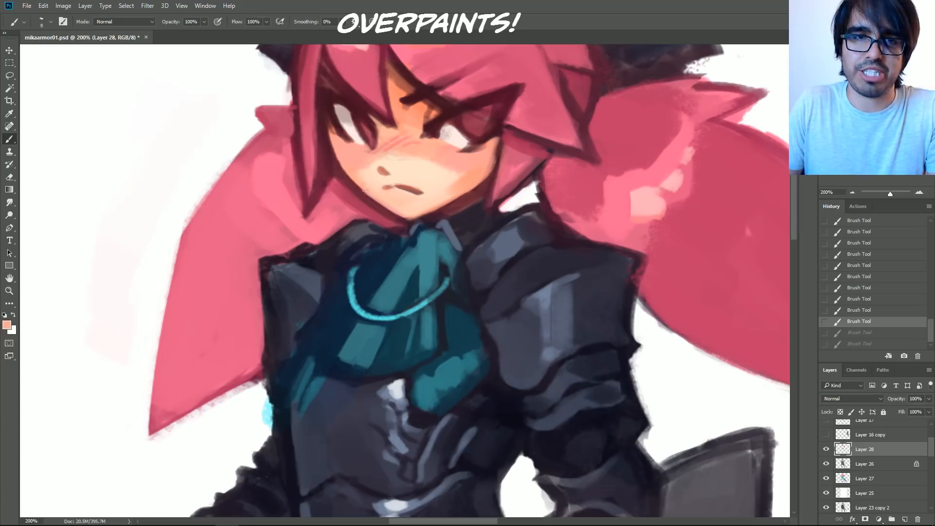
# Step: Restore the undone fine strokes on the face, comparing the face with and without them by stepping back and forward
pyautogui.hotkey('ctrl', 'shift', 'z')
pyautogui.hotkey('ctrl', 'shift', 'z')
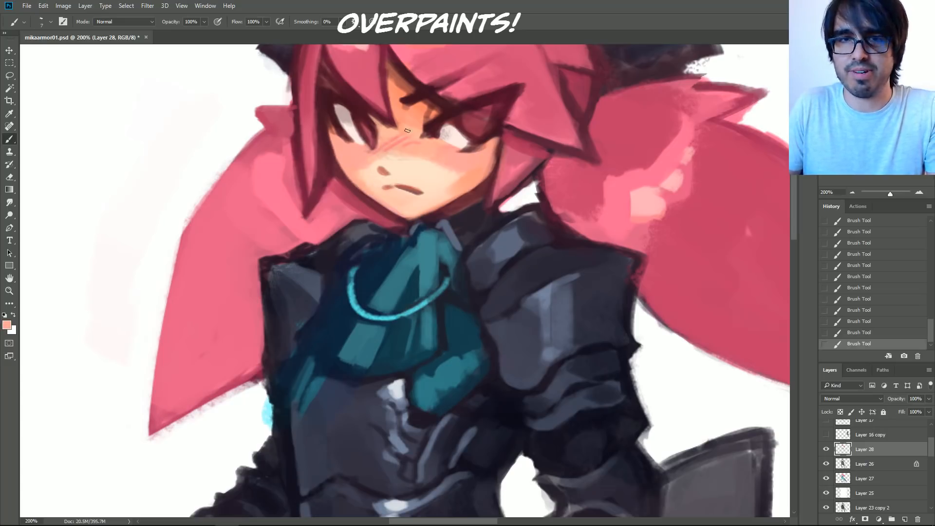
pyautogui.hotkey('ctrl', 'z')
pyautogui.hotkey('ctrl', 'z')
pyautogui.hotkey('ctrl', 'z')
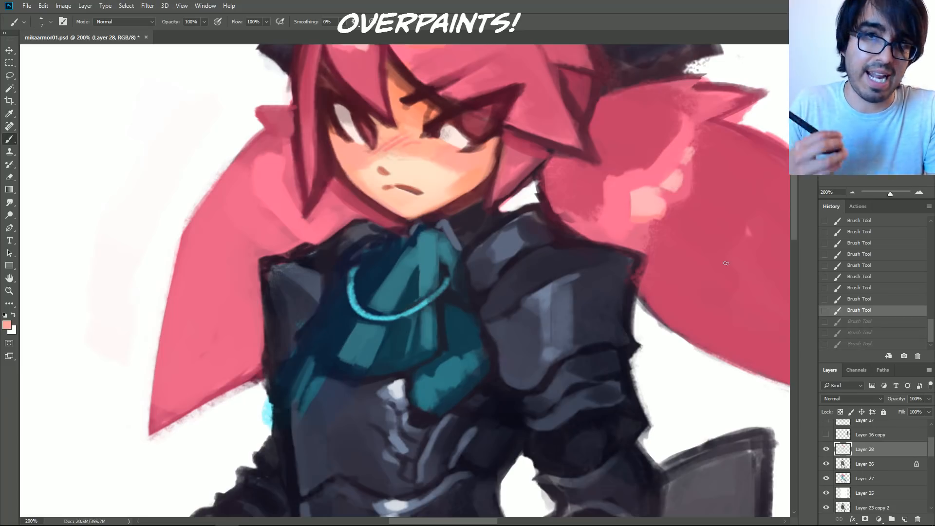
pyautogui.hotkey('ctrl', 'shift', 'z')
pyautogui.hotkey('ctrl', 'shift', 'z')
pyautogui.hotkey('ctrl', 'shift', 'z')
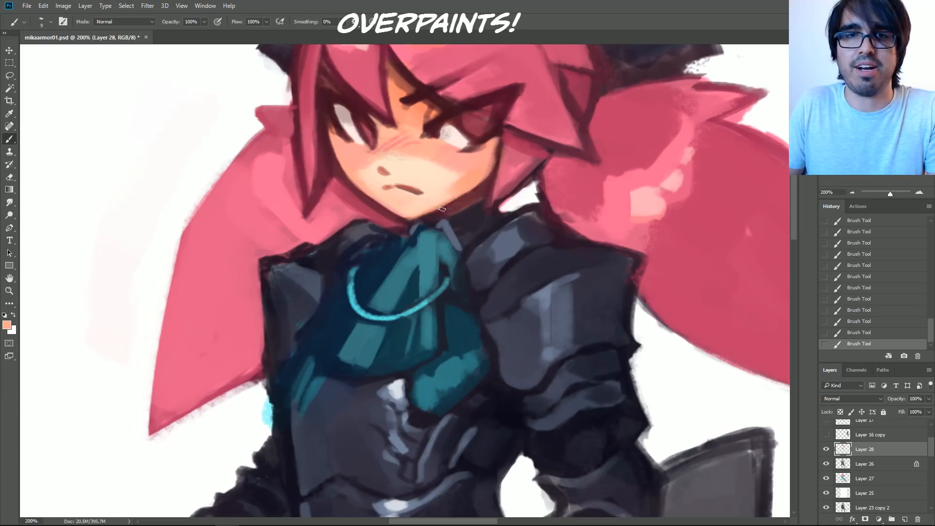
# Step: Sharpen the dark outline of the hair lock beside the nearer cheek with a sampled dark maroon
pyautogui.press(']')
pyautogui.press(']')
pyautogui.keyDown('alt'); pyautogui.click(491, 191); pyautogui.keyUp('alt')
pyautogui.moveTo(501, 164); pyautogui.dragTo(490, 204)
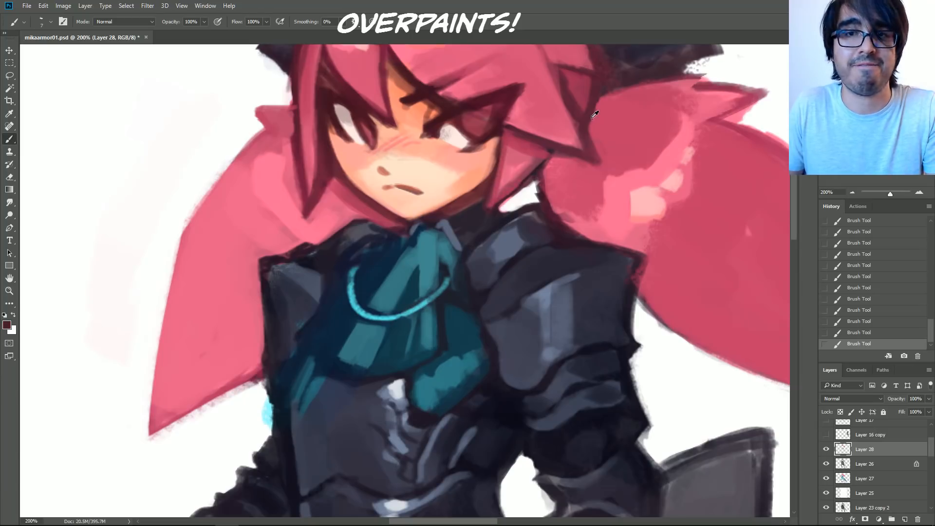
pyautogui.press(']')
pyautogui.moveTo(554, 152)
pyautogui.mouseDown()
pyautogui.moveTo(501, 203)
pyautogui.moveTo(535, 179)
pyautogui.mouseUp()
pyautogui.press('[')
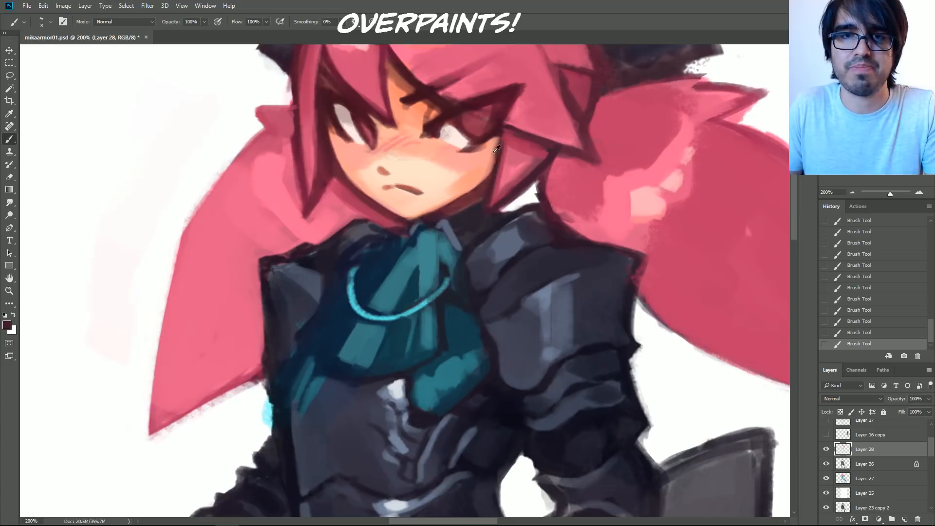
# Step: Refine the nearer eye's outline and the skin beside its inner corner with sampled maroon and orange skin tones
pyautogui.keyDown('alt'); pyautogui.click(486, 114); pyautogui.keyUp('alt')
pyautogui.keyDown('alt'); pyautogui.click(496, 114); pyautogui.keyUp('alt')
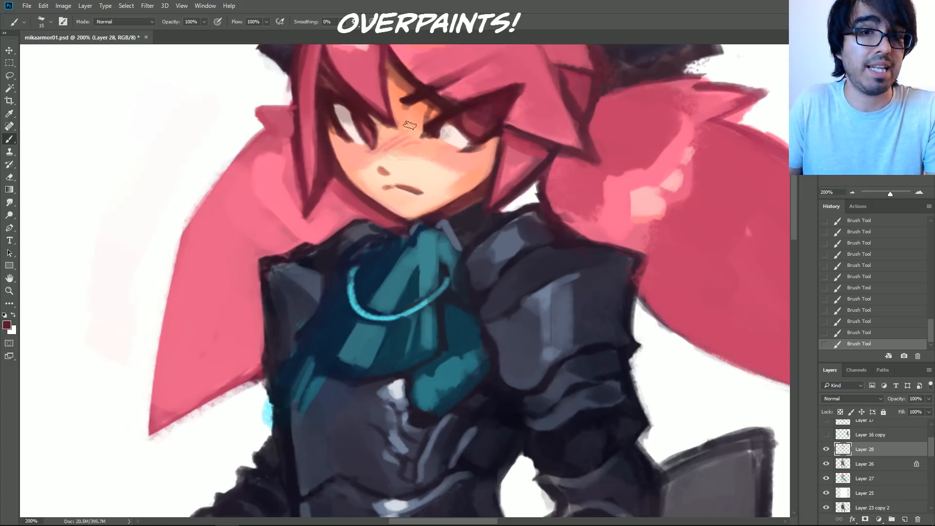
pyautogui.keyDown('alt'); pyautogui.click(432, 113); pyautogui.keyUp('alt')
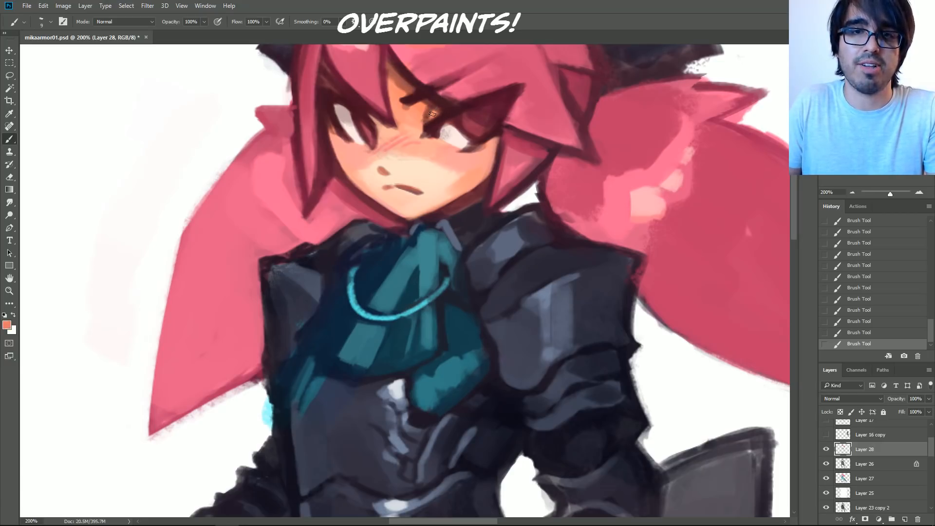
pyautogui.keyDown('alt'); pyautogui.click(432, 111); pyautogui.keyUp('alt')
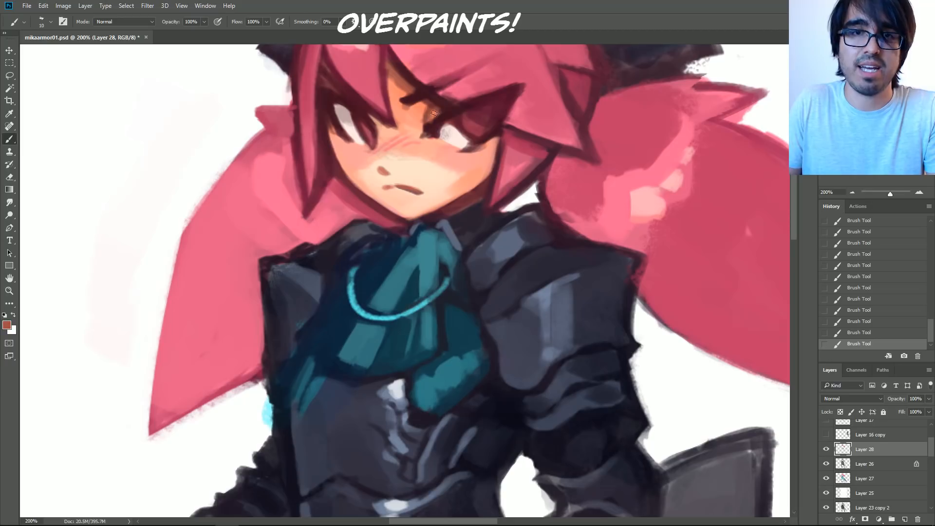
pyautogui.keyDown('alt'); pyautogui.click(418, 118); pyautogui.keyUp('alt')
pyautogui.keyDown('alt'); pyautogui.click(435, 113); pyautogui.keyUp('alt')
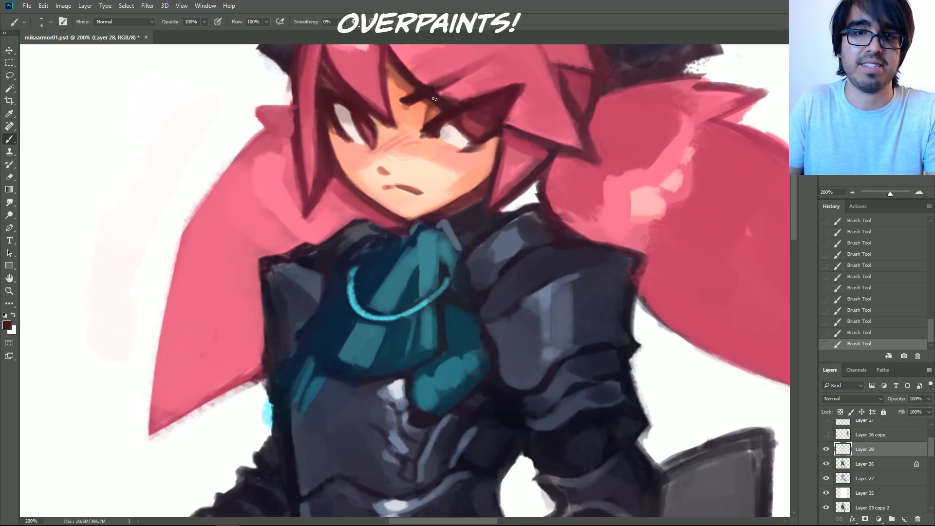
# Step: Touch up the nearer cheek below the eye with a sampled peach tone and sample a pale tone from the far eye
pyautogui.moveTo(388, 187); pyautogui.dragTo(492, 44)
pyautogui.moveTo(396, 320); pyautogui.dragTo(619, 184)
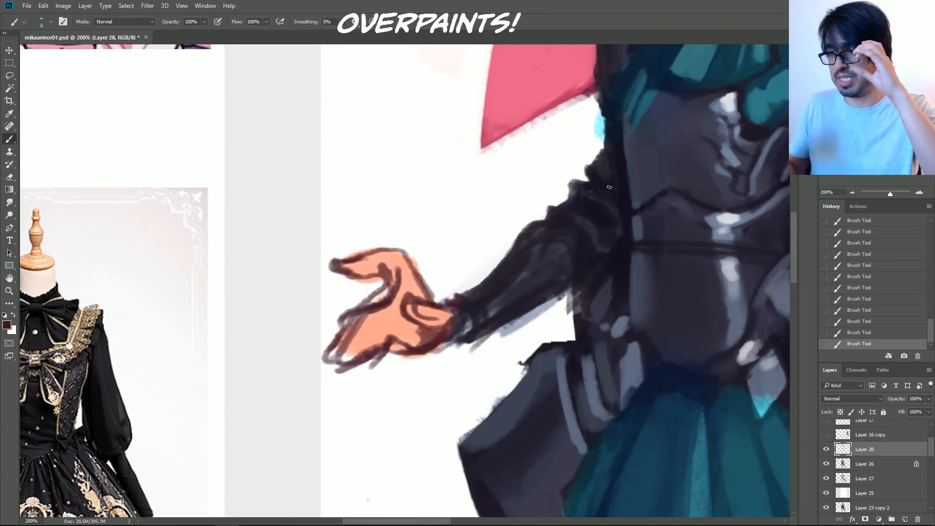
pyautogui.click(851, 192)
pyautogui.click(852, 192)
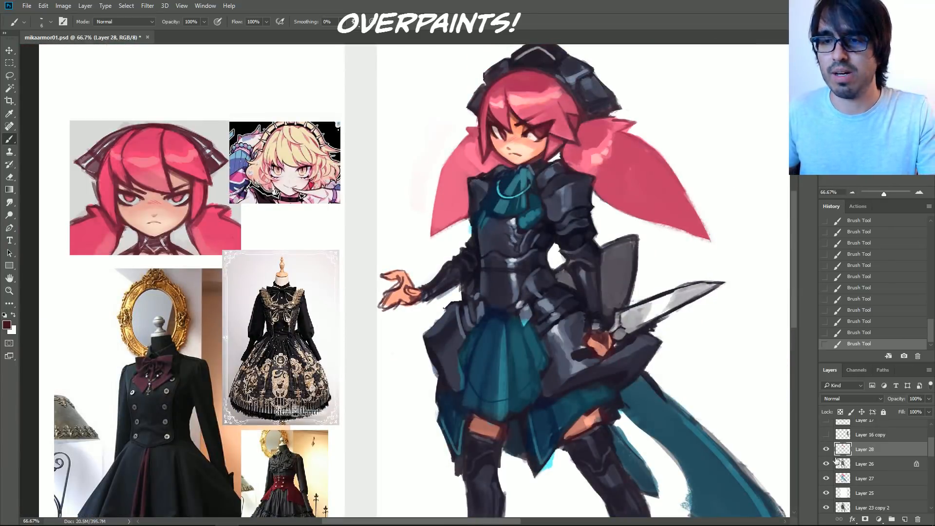
pyautogui.click(919, 193)
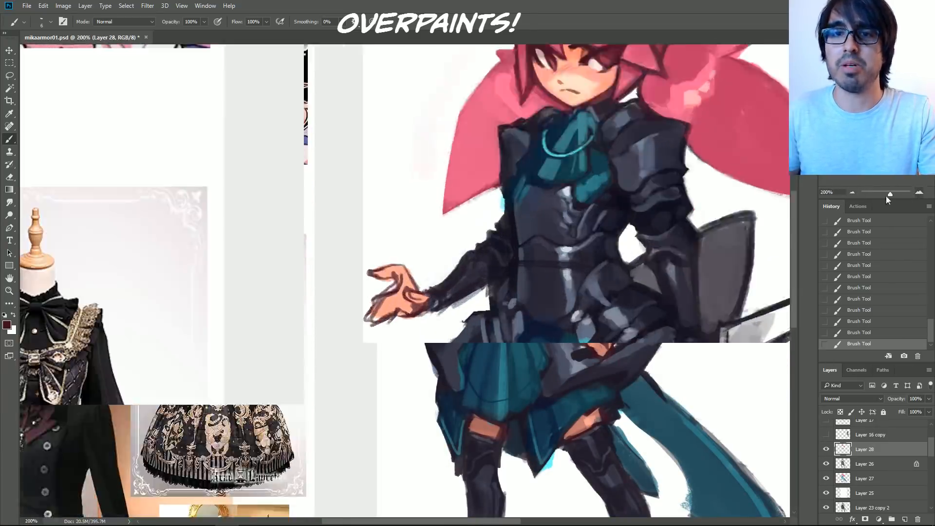
pyautogui.click(919, 193)
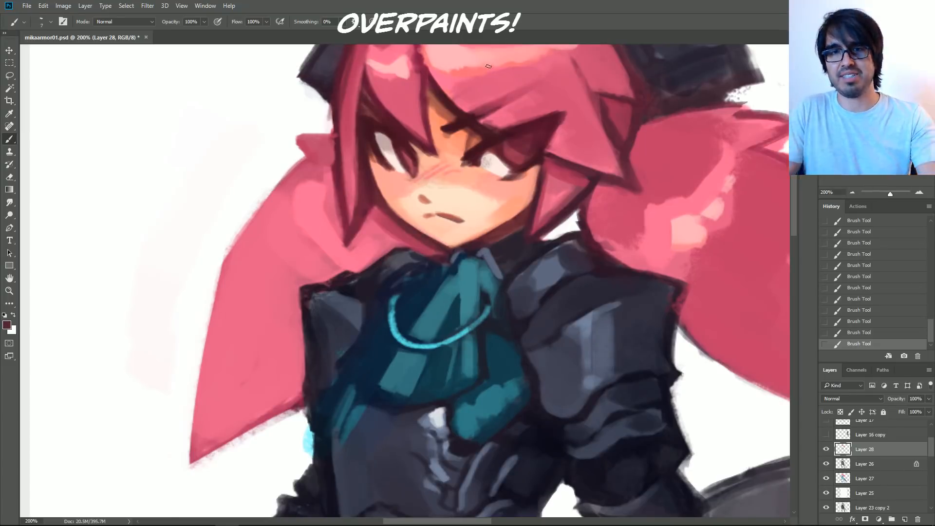
pyautogui.keyDown('alt'); pyautogui.click(523, 187); pyautogui.keyUp('alt')
pyautogui.press(']')
pyautogui.moveTo(501, 184); pyautogui.dragTo(527, 176)
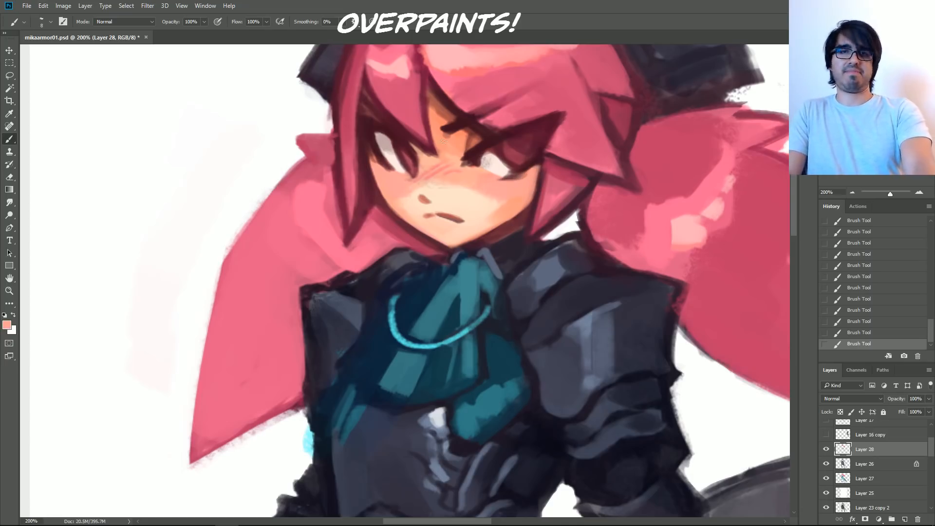
pyautogui.keyDown('alt'); pyautogui.click(398, 164); pyautogui.keyUp('alt')
pyautogui.press(']')
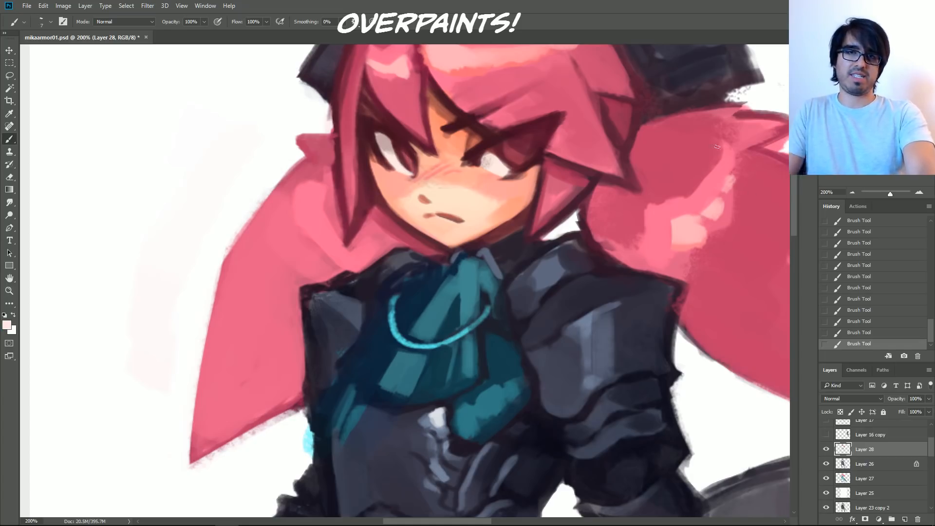
# Step: Compare the painting with Layer 28 hidden and shown, leaving the layer visible
pyautogui.click(825, 451)
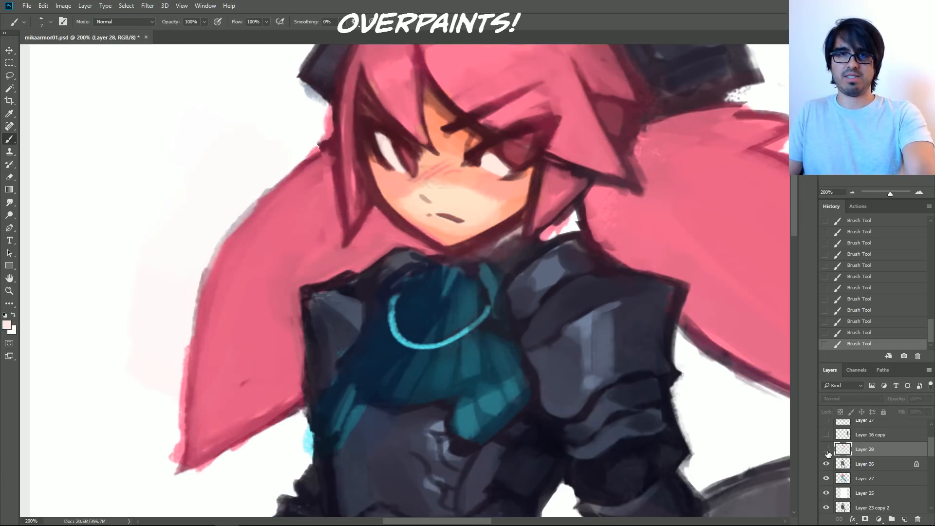
pyautogui.click(826, 451)
pyautogui.click(827, 452)
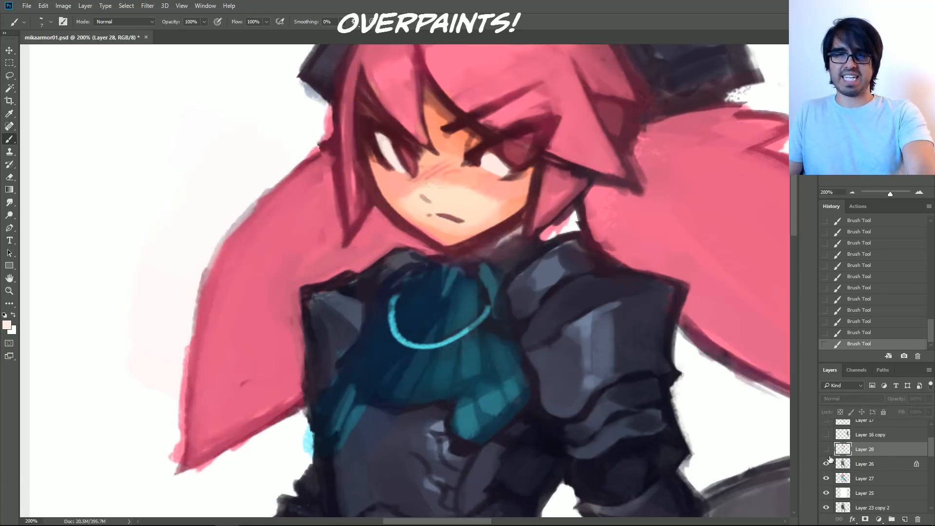
pyautogui.click(826, 449)
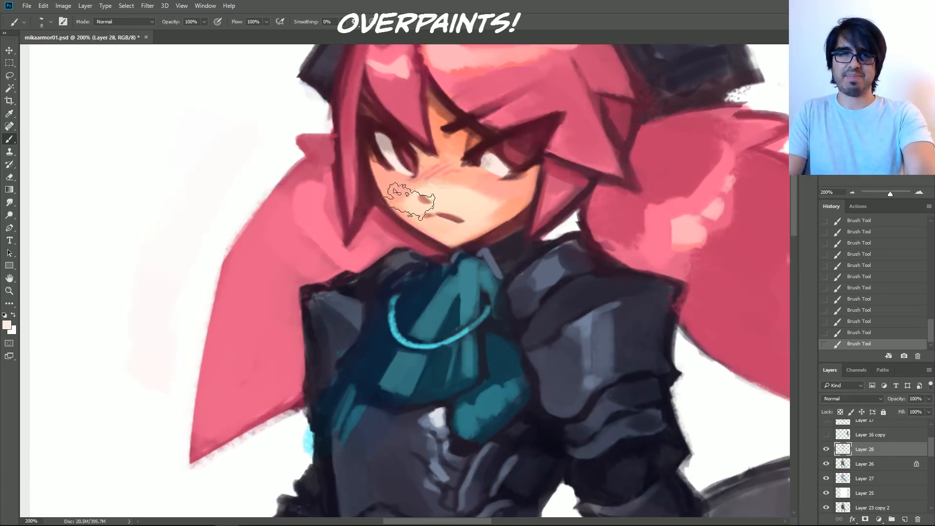
# Step: Try erasing Layer 28 along the far cheek and jawline down to the chin, undoing several passes
pyautogui.press(']')
pyautogui.moveTo(392, 214); pyautogui.dragTo(450, 241)
pyautogui.moveTo(369, 180); pyautogui.dragTo(450, 225)
pyautogui.hotkey('ctrl', 'z')
pyautogui.hotkey('ctrl', 'z')
pyautogui.hotkey('ctrl', 'z')
pyautogui.hotkey('ctrl', 'z')
pyautogui.hotkey('ctrl', 'z')
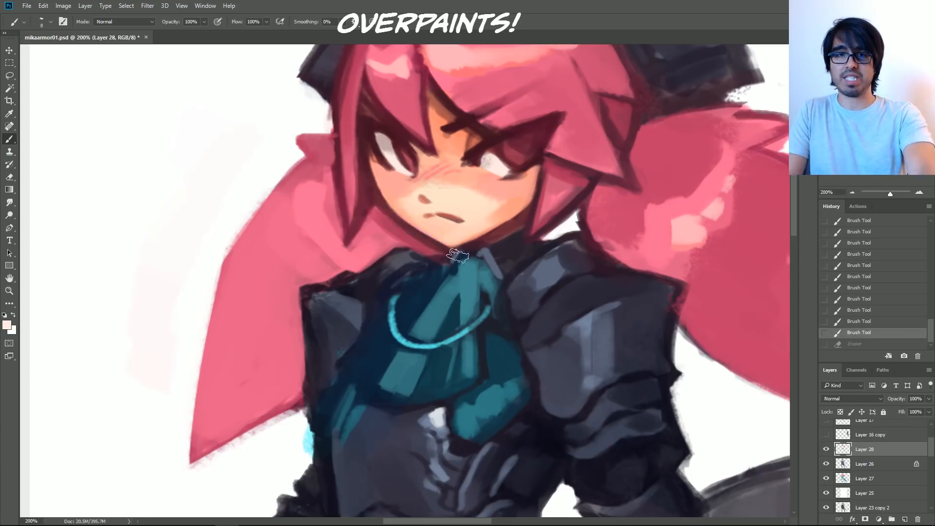
pyautogui.hotkey('ctrl', 'z')
pyautogui.moveTo(389, 205); pyautogui.dragTo(436, 244)
pyautogui.hotkey('ctrl', 'z')
pyautogui.moveTo(369, 166); pyautogui.dragTo(444, 242)
# Step: Try erasing Layer 28 along the jawline from the chin up to the nearer cheek, undoing passes between attempts
pyautogui.moveTo(395, 206)
pyautogui.mouseDown()
pyautogui.moveTo(458, 255)
pyautogui.moveTo(374, 182)
pyautogui.moveTo(449, 254)
pyautogui.moveTo(533, 208)
pyautogui.mouseUp()
pyautogui.hotkey('ctrl', 'z')
pyautogui.moveTo(447, 254); pyautogui.dragTo(531, 209)
pyautogui.hotkey('ctrl', 'z')
pyautogui.moveTo(446, 254); pyautogui.dragTo(535, 194)
pyautogui.hotkey('ctrl', 'z')
pyautogui.hotkey('ctrl', 'z')
pyautogui.moveTo(448, 252); pyautogui.dragTo(538, 191)
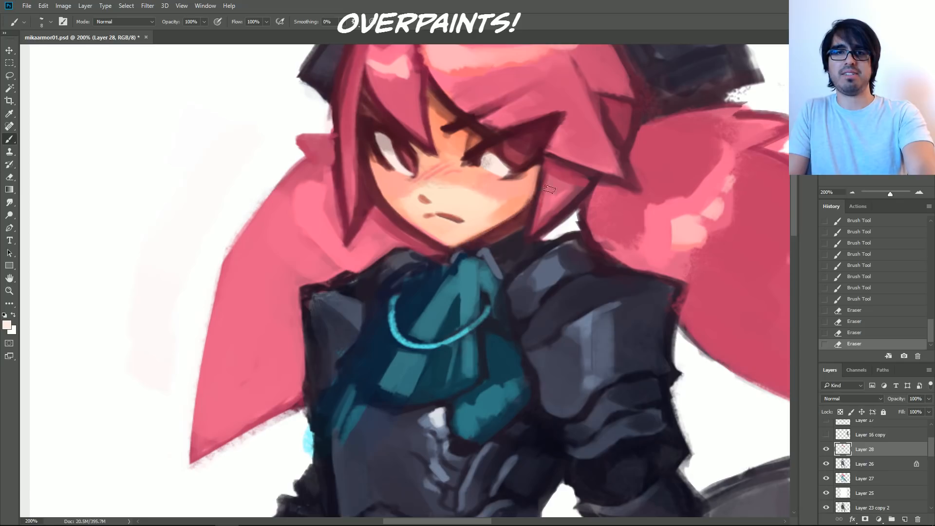
pyautogui.hotkey('ctrl', 'z')
pyautogui.moveTo(460, 252); pyautogui.dragTo(537, 190)
pyautogui.hotkey('ctrl', 'z')
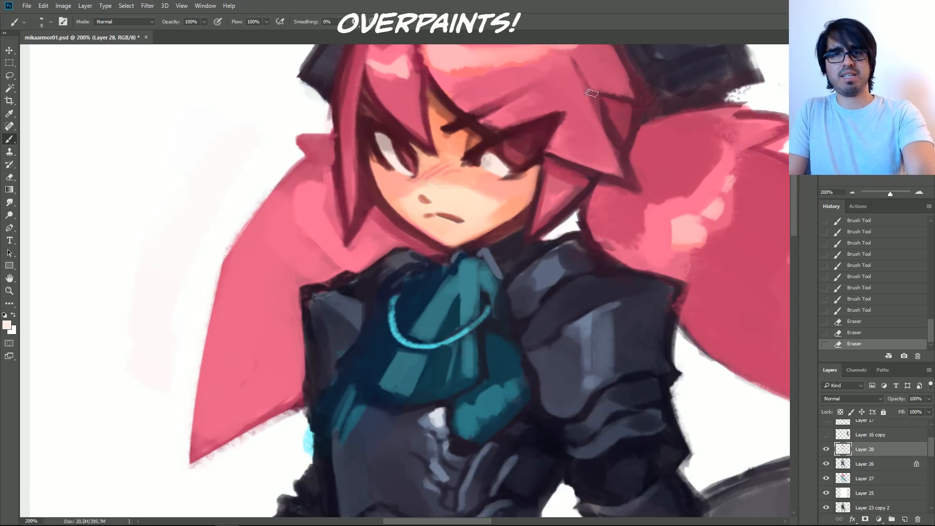
# Step: Try redrawing the jaw's lower edge beside the chin with a smaller brush and a sampled dark maroon
pyautogui.keyDown('alt'); pyautogui.click(476, 241); pyautogui.keyUp('alt')
pyautogui.press('[')
pyautogui.moveTo(453, 247); pyautogui.dragTo(495, 228)
# Step: Compare earlier history states and revert to the brush stroke made before the jawline erasing
pyautogui.click(886, 300)
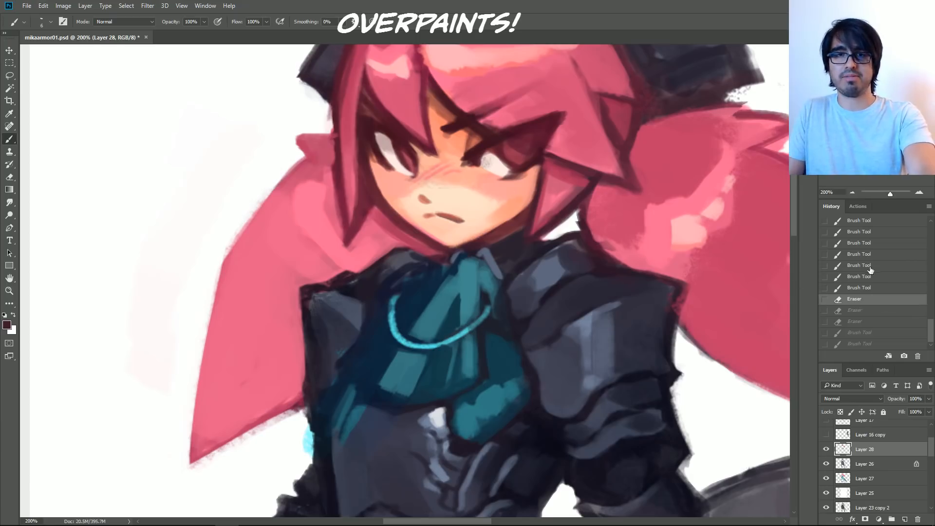
pyautogui.click(860, 234)
pyautogui.click(872, 277)
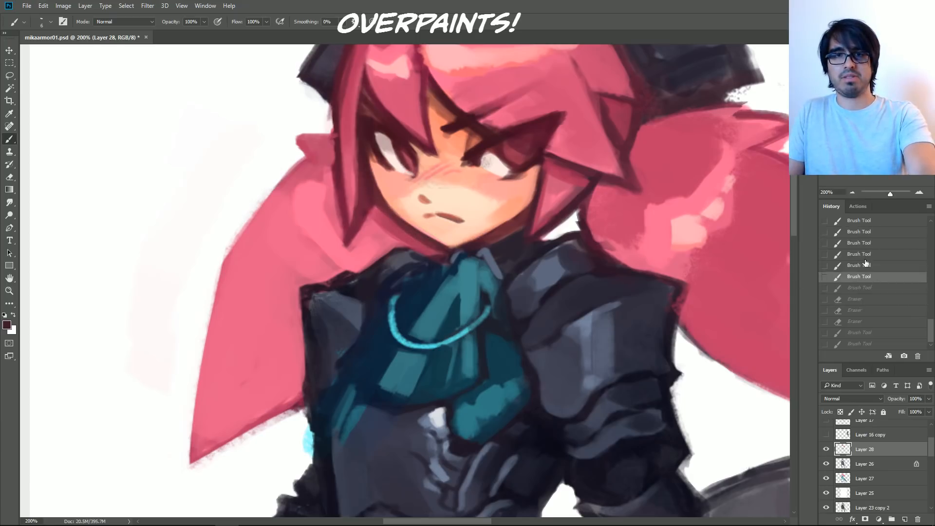
pyautogui.click(864, 255)
pyautogui.click(869, 267)
pyautogui.click(866, 299)
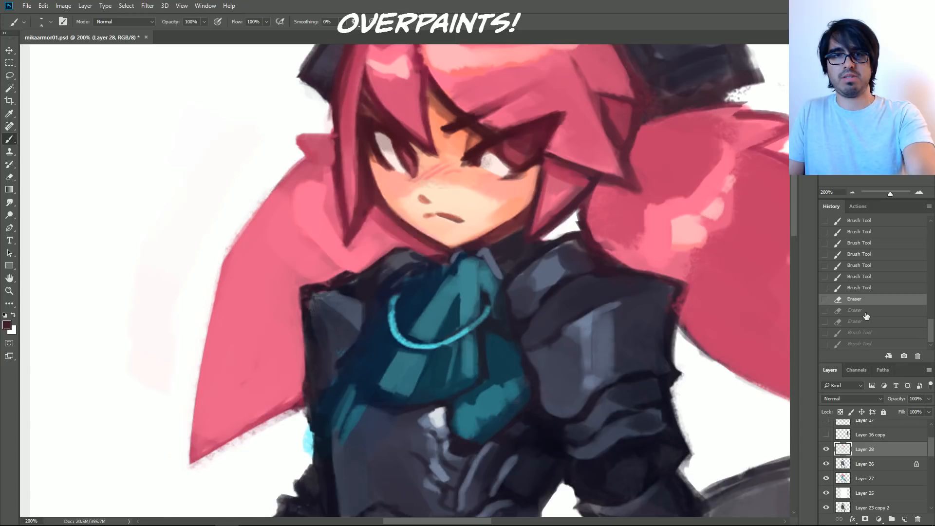
pyautogui.click(860, 276)
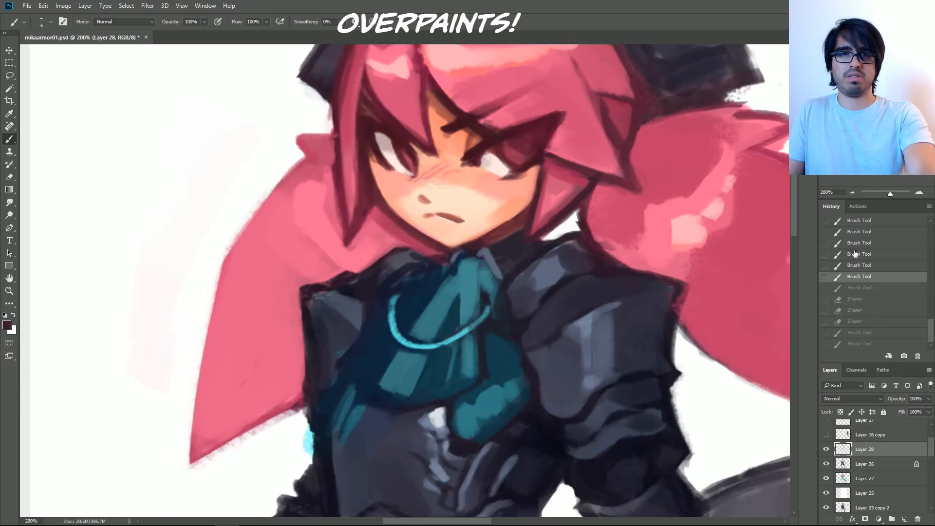
# Step: Save mikaarmor01.psd and flip the canvas horizontally to check the whole figure
pyautogui.doubleClick(851, 193)
pyautogui.hotkey('ctrl', 's')
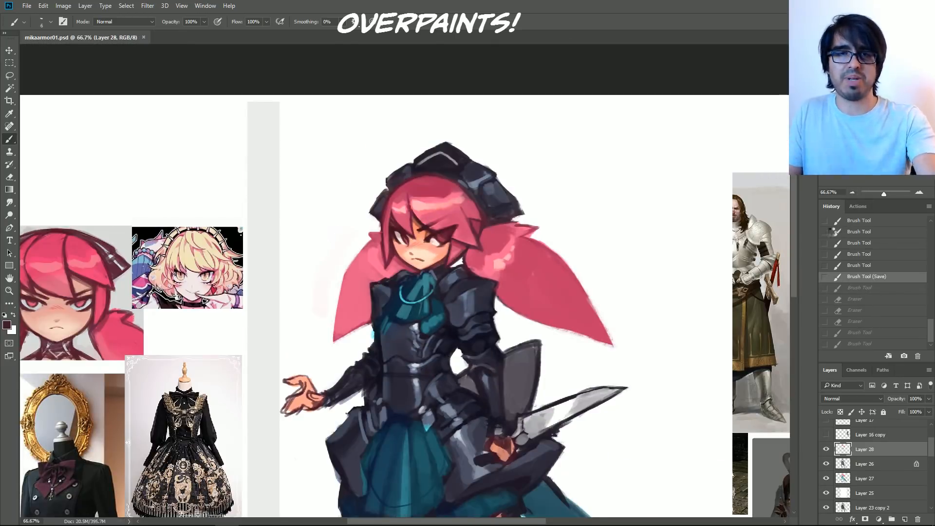
pyautogui.hotkey('ctrl', 'shift', 'h')
pyautogui.moveTo(468, 400); pyautogui.dragTo(453, 303)
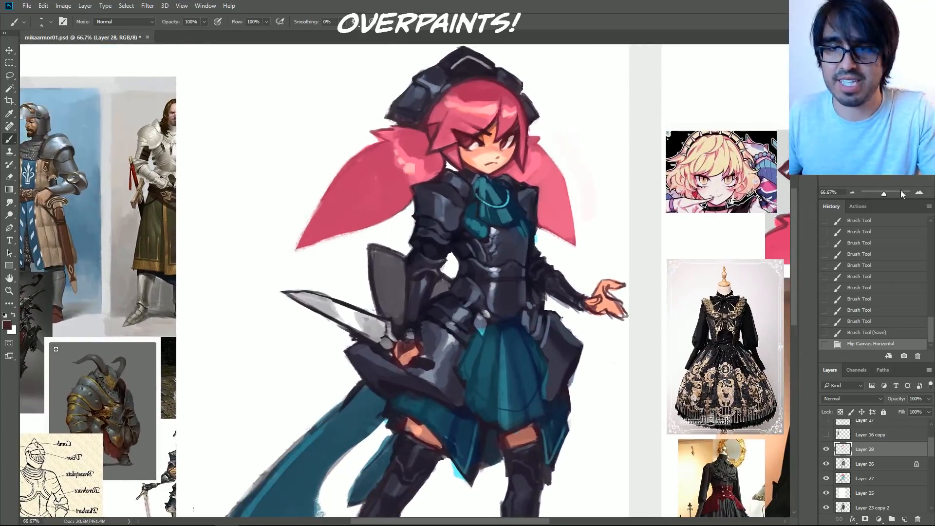
# Step: Repaint the nearer eye's iris and white with sampled maroon and grey tones, and shade the far eye's white
pyautogui.doubleClick(918, 193)
pyautogui.moveTo(599, 98); pyautogui.dragTo(501, 370)
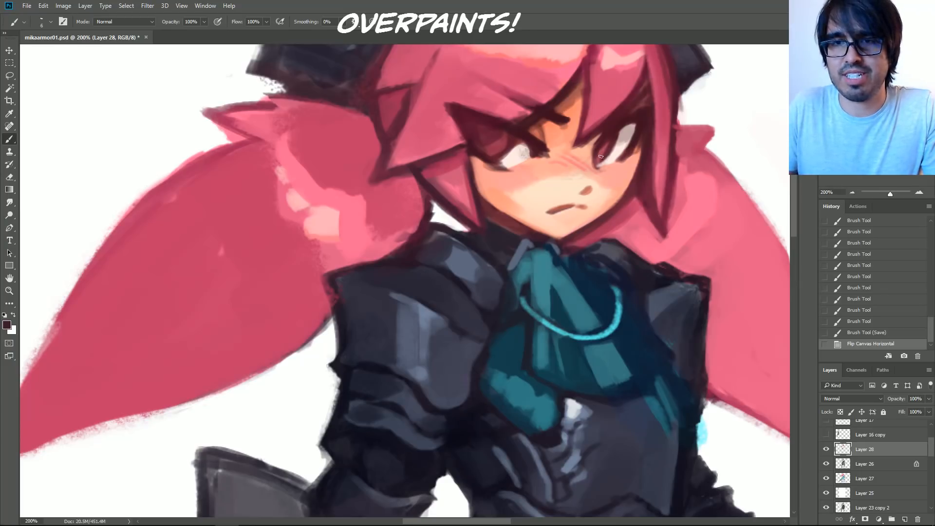
pyautogui.keyDown('alt'); pyautogui.click(517, 151); pyautogui.keyUp('alt')
pyautogui.moveTo(517, 141)
pyautogui.mouseDown()
pyautogui.moveTo(529, 137)
pyautogui.moveTo(525, 146)
pyautogui.mouseUp()
pyautogui.keyDown('alt'); pyautogui.click(528, 138); pyautogui.keyUp('alt')
pyautogui.keyDown('alt'); pyautogui.click(520, 146); pyautogui.keyUp('alt')
pyautogui.moveTo(624, 131); pyautogui.dragTo(619, 143)
pyautogui.keyDown('alt'); pyautogui.click(522, 154); pyautogui.keyUp('alt')
pyautogui.moveTo(519, 151)
pyautogui.mouseDown()
pyautogui.moveTo(511, 133)
pyautogui.moveTo(510, 159)
pyautogui.mouseUp()
pyautogui.keyDown('alt'); pyautogui.click(511, 139); pyautogui.keyUp('alt')
pyautogui.press('[')
pyautogui.press('[')
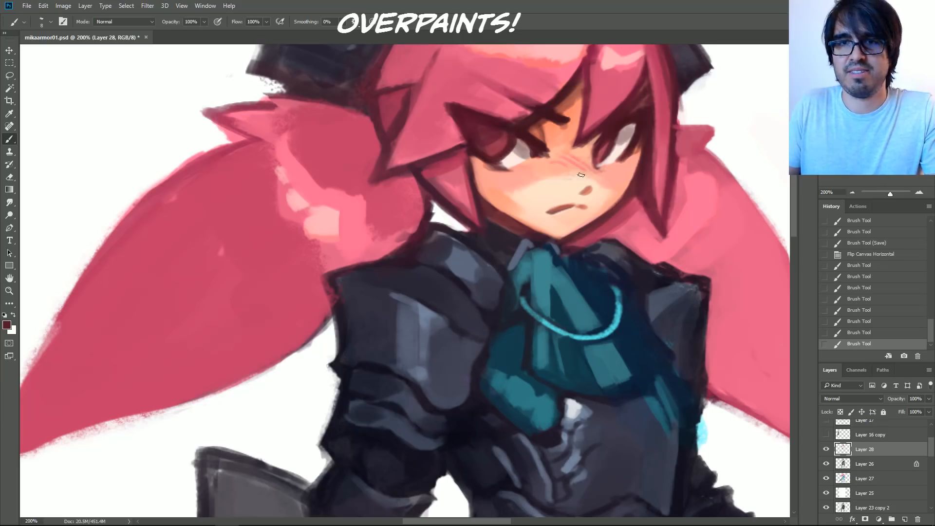
# Step: Clean up the collar and jaw edges below the chin and nearby hair lock with sampled dark, maroon and background colours
pyautogui.keyDown('alt'); pyautogui.click(513, 206); pyautogui.keyUp('alt')
pyautogui.moveTo(545, 235)
pyautogui.mouseDown()
pyautogui.moveTo(507, 207)
pyautogui.moveTo(544, 245)
pyautogui.mouseUp()
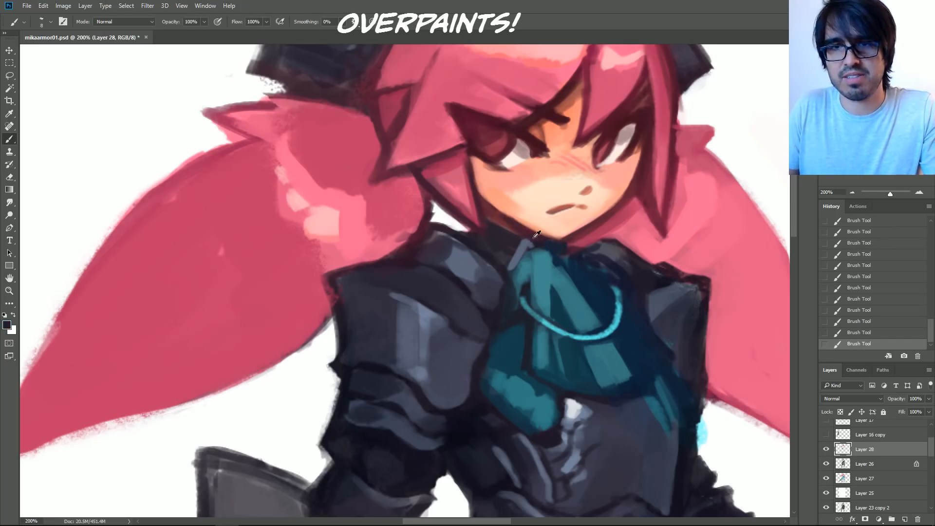
pyautogui.keyDown('alt'); pyautogui.click(571, 243); pyautogui.keyUp('alt')
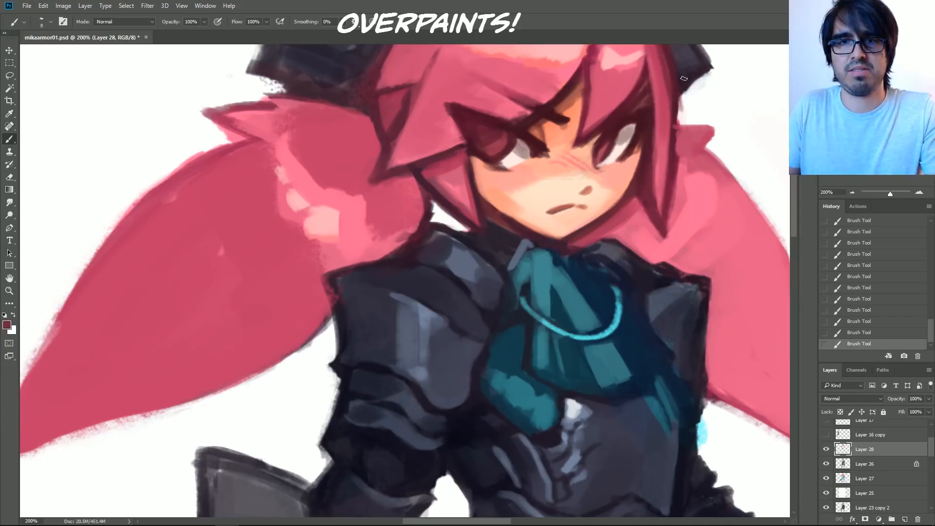
pyautogui.keyDown('alt'); pyautogui.click(464, 227); pyautogui.keyUp('alt')
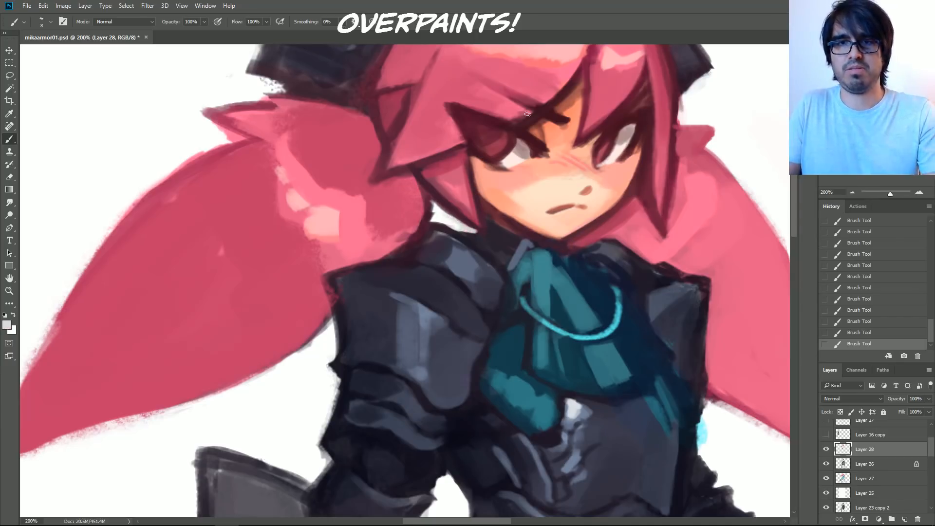
pyautogui.keyDown('alt'); pyautogui.click(495, 232); pyautogui.keyUp('alt')
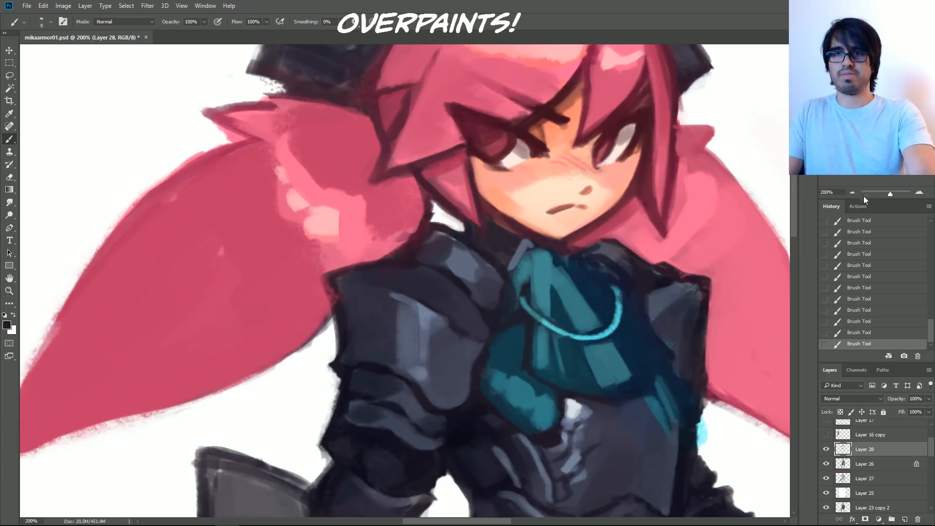
# Step: Create a new layer above Layer 28 with the whole figure in view
pyautogui.hotkey('ctrl', '-')
pyautogui.hotkey('ctrl', '-')
pyautogui.moveTo(653, 235); pyautogui.dragTo(667, 195)
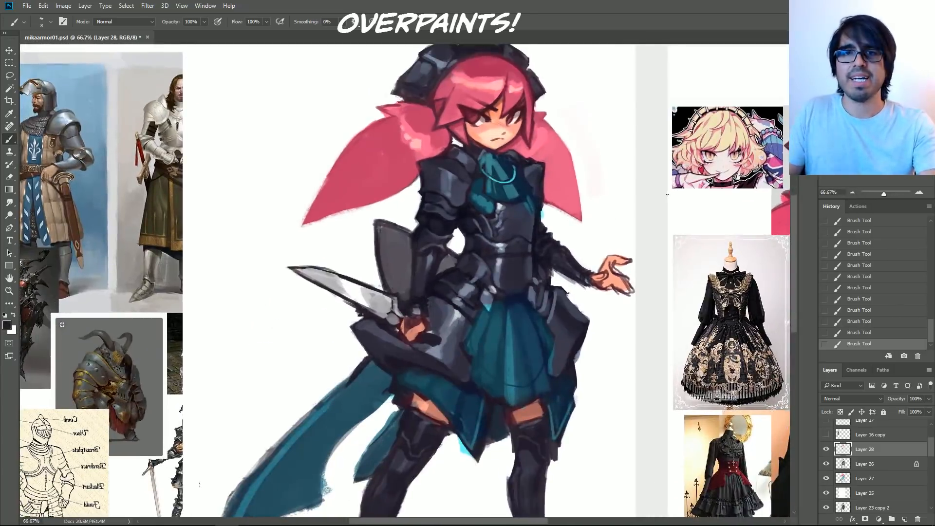
pyautogui.hotkey('ctrl', 'shift', 'alt', 'n')
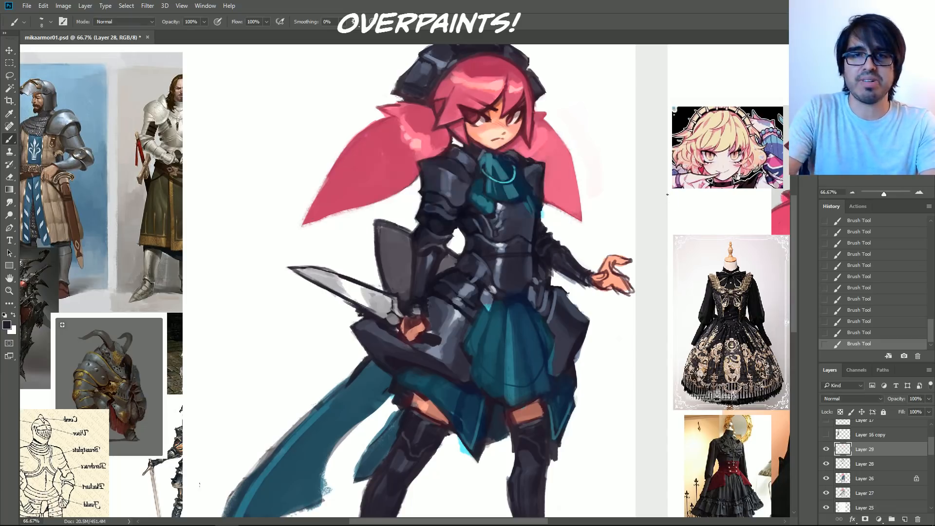
# Step: Paint a cream chain with rounded ends across the cravat, using a light tone sampled from the face
pyautogui.keyDown('alt'); pyautogui.click(491, 132); pyautogui.keyUp('alt')
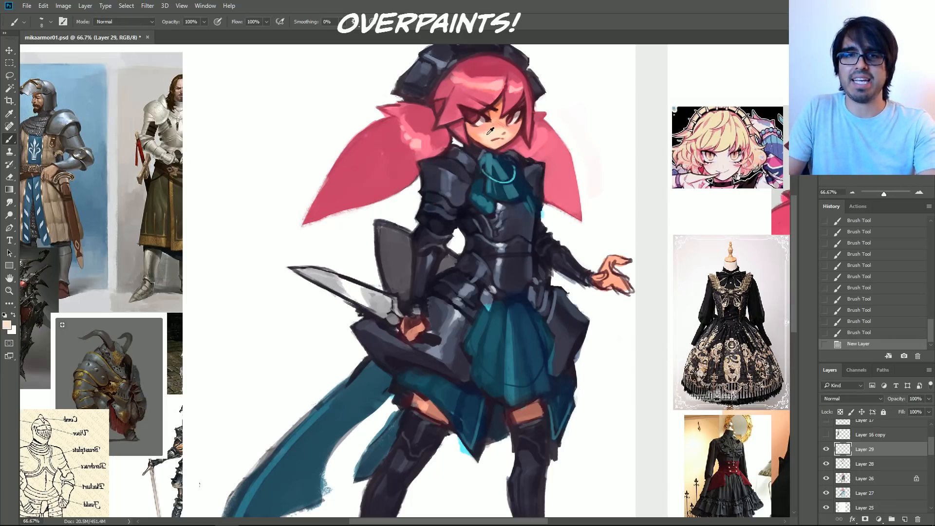
pyautogui.click(480, 168)
pyautogui.moveTo(509, 180); pyautogui.dragTo(516, 169)
pyautogui.click(515, 167)
pyautogui.click(515, 168)
# Step: Paint cream clasps at the waist on both sides of the skirt's front panel
pyautogui.press(']')
pyautogui.press('[')
pyautogui.moveTo(489, 304); pyautogui.dragTo(489, 307)
pyautogui.moveTo(491, 286); pyautogui.dragTo(534, 296)
pyautogui.moveTo(536, 279); pyautogui.dragTo(538, 283)
# Step: Paint cream ornamental trim along the upper edges of both knee guards
pyautogui.moveTo(522, 349); pyautogui.dragTo(544, 246)
pyautogui.press('[')
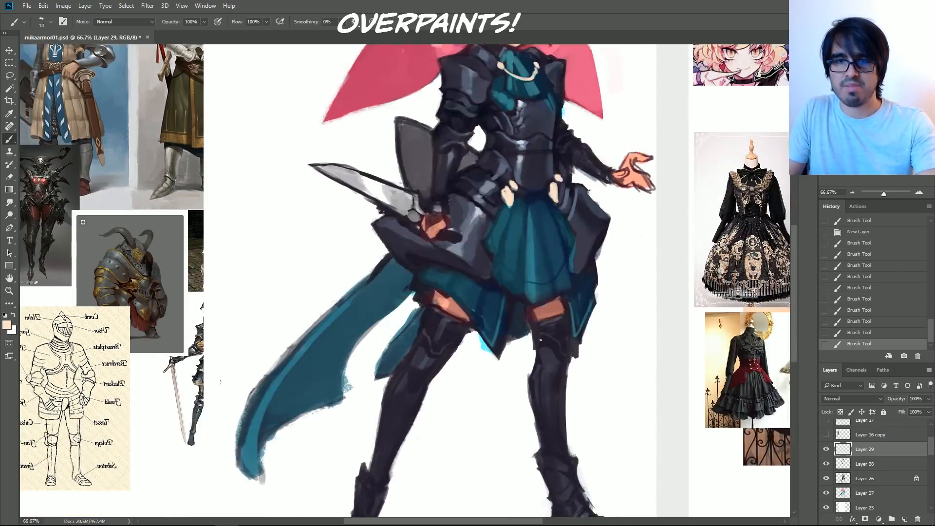
pyautogui.moveTo(554, 336); pyautogui.dragTo(568, 356)
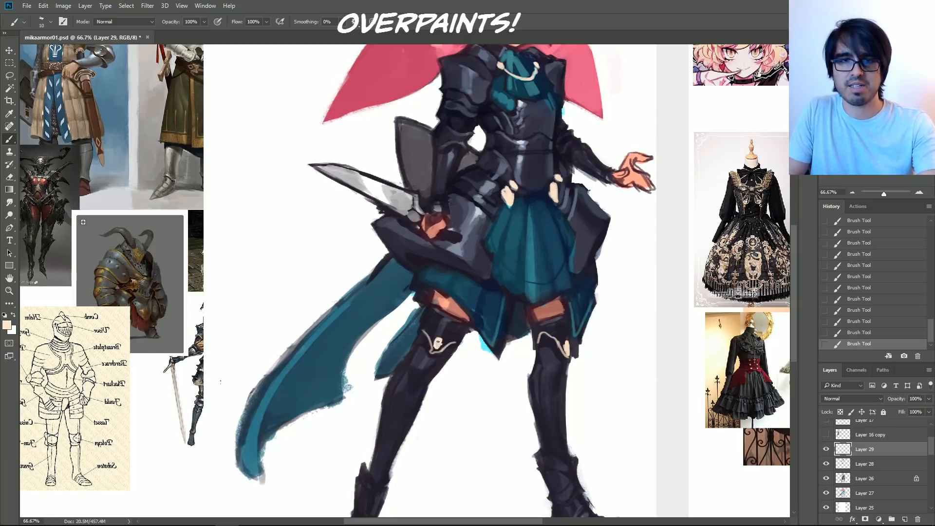
# Step: Draw thin cream border lines along the edges of both hip armour plates
pyautogui.moveTo(468, 305)
pyautogui.mouseDown()
pyautogui.moveTo(448, 412)
pyautogui.moveTo(455, 426)
pyautogui.moveTo(464, 413)
pyautogui.moveTo(461, 478)
pyautogui.mouseUp()
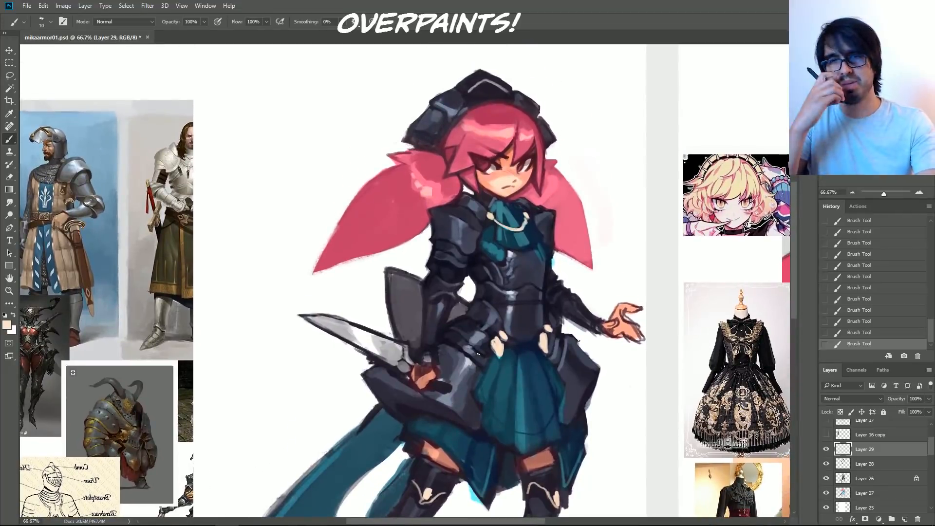
pyautogui.moveTo(611, 364)
pyautogui.mouseDown()
pyautogui.moveTo(623, 296)
pyautogui.moveTo(581, 349)
pyautogui.moveTo(602, 297)
pyautogui.mouseUp()
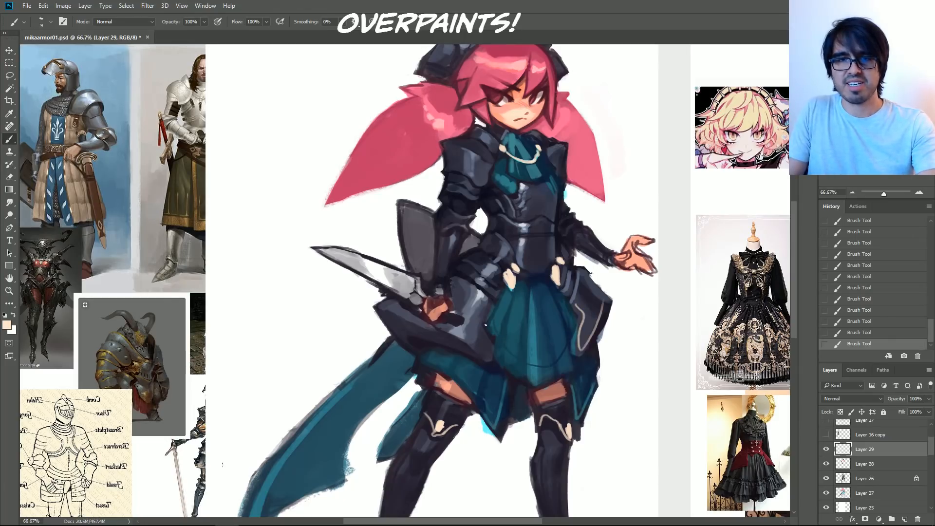
pyautogui.moveTo(476, 302); pyautogui.dragTo(485, 355)
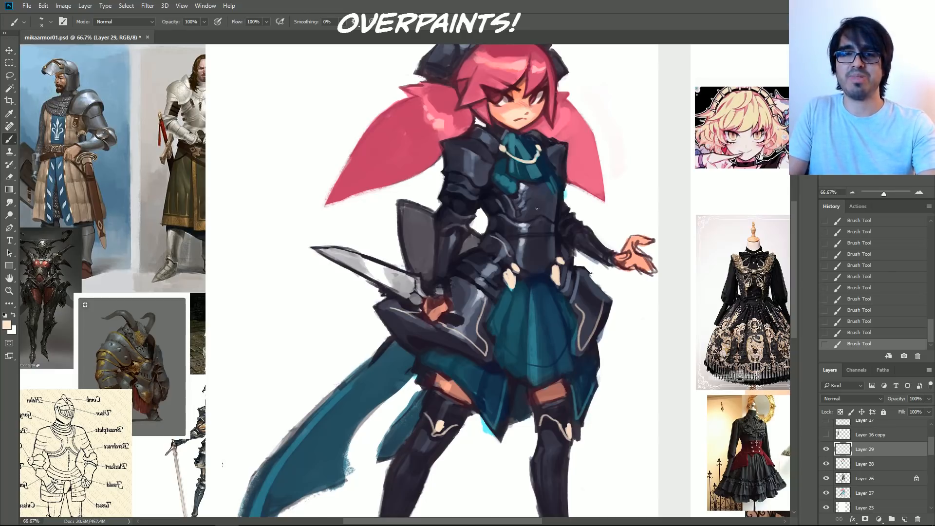
# Step: Create Layer 30 above Layer 29 and sketch a cream crest with curved border lines on the breastplate
pyautogui.click(919, 192)
pyautogui.click(873, 105)
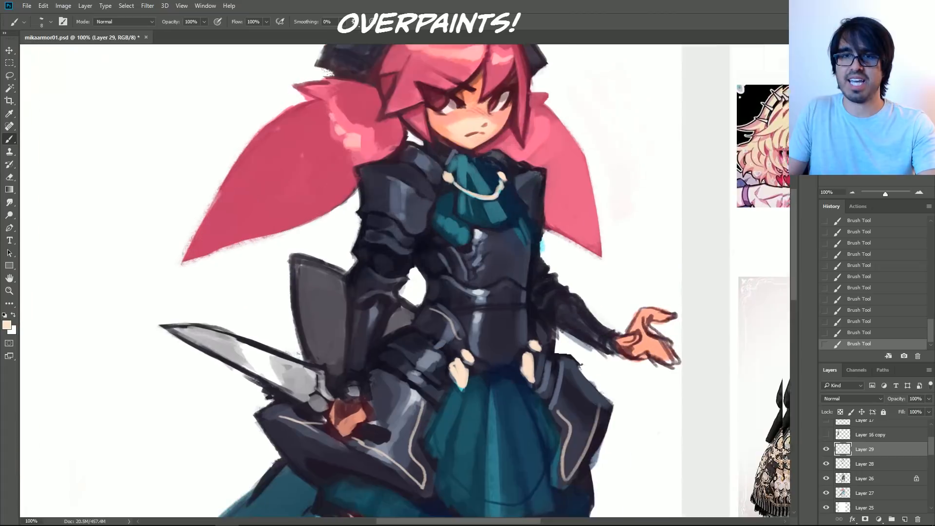
pyautogui.hotkey('ctrl', 'shift', 'n')
pyautogui.press('Return')
pyautogui.moveTo(488, 285)
pyautogui.mouseDown()
pyautogui.moveTo(498, 258)
pyautogui.moveTo(476, 279)
pyautogui.moveTo(491, 252)
pyautogui.mouseUp()
pyautogui.moveTo(491, 253)
pyautogui.mouseDown()
pyautogui.moveTo(499, 273)
pyautogui.moveTo(484, 280)
pyautogui.moveTo(504, 254)
pyautogui.moveTo(518, 279)
pyautogui.moveTo(503, 276)
pyautogui.moveTo(501, 285)
pyautogui.moveTo(523, 290)
pyautogui.moveTo(513, 271)
pyautogui.moveTo(522, 280)
pyautogui.moveTo(519, 235)
pyautogui.mouseUp()
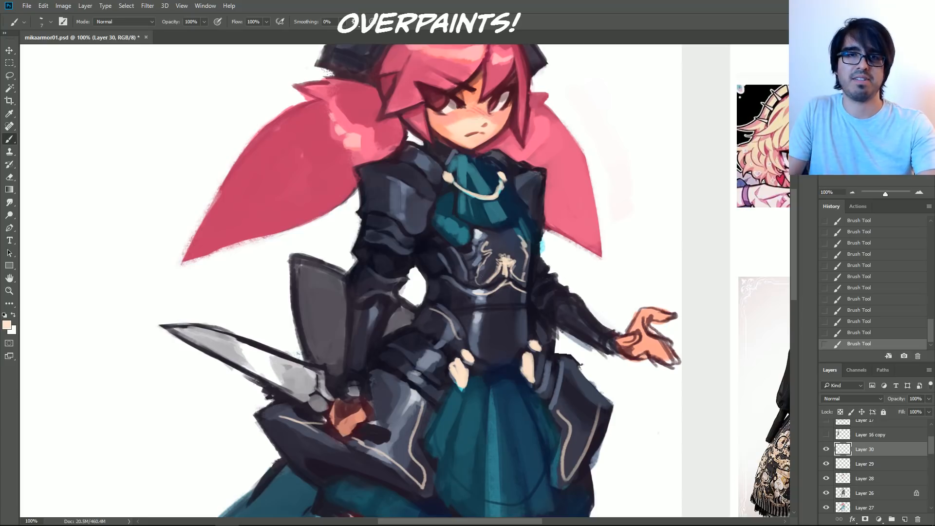
# Step: Add cream side trim to the torso armour and a rough ornament on the waist and abdomen plate, erasing stray paint
pyautogui.press(']')
pyautogui.moveTo(468, 283); pyautogui.dragTo(458, 255)
pyautogui.press(']')
pyautogui.moveTo(481, 300)
pyautogui.mouseDown()
pyautogui.moveTo(517, 305)
pyautogui.moveTo(493, 293)
pyautogui.moveTo(501, 302)
pyautogui.moveTo(513, 296)
pyautogui.moveTo(500, 313)
pyautogui.moveTo(499, 328)
pyautogui.moveTo(509, 317)
pyautogui.moveTo(508, 355)
pyautogui.moveTo(513, 318)
pyautogui.moveTo(496, 330)
pyautogui.moveTo(516, 312)
pyautogui.mouseUp()
pyautogui.press('[')
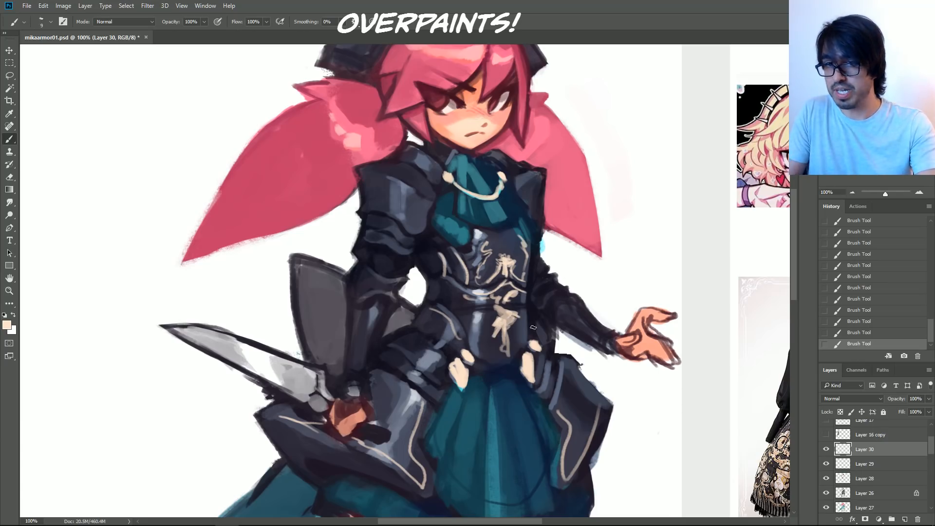
pyautogui.moveTo(508, 326); pyautogui.dragTo(513, 332)
pyautogui.click(852, 193)
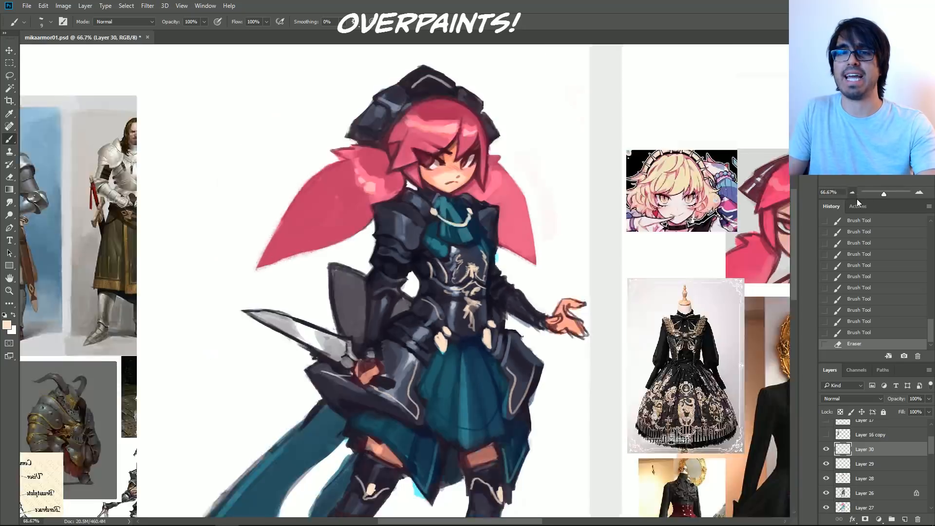
pyautogui.click(852, 192)
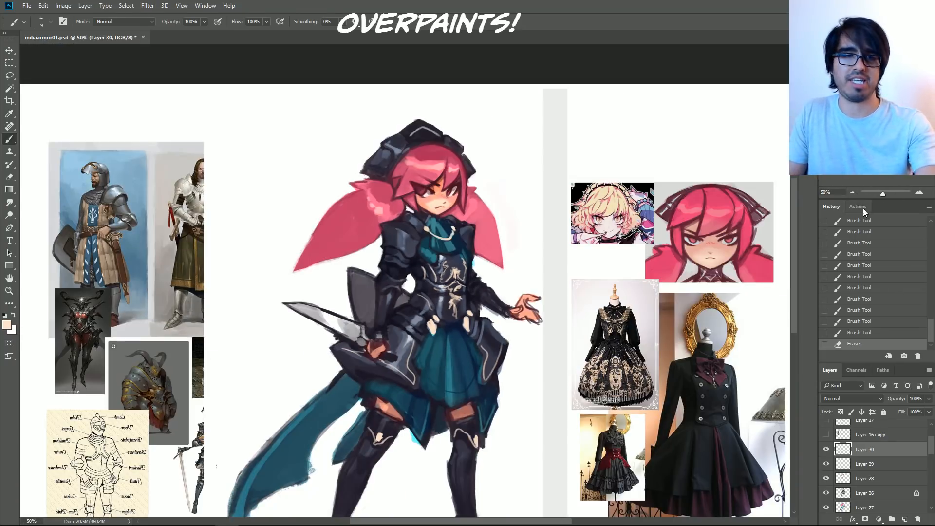
# Step: Flip the canvas horizontally and add cream filigree and curved lower-edge trim to the abdomen plate
pyautogui.hotkey('ctrl', 'shift', 'h')
pyautogui.moveTo(594, 350); pyautogui.dragTo(639, 282)
pyautogui.hotkey('ctrl', '+')
pyautogui.moveTo(406, 218)
pyautogui.mouseDown()
pyautogui.moveTo(450, 250)
pyautogui.moveTo(442, 245)
pyautogui.mouseUp()
pyautogui.moveTo(442, 244); pyautogui.dragTo(450, 252)
pyautogui.moveTo(444, 248); pyautogui.dragTo(434, 254)
pyautogui.press(']')
pyautogui.moveTo(445, 249)
pyautogui.mouseDown()
pyautogui.moveTo(454, 254)
pyautogui.moveTo(448, 276)
pyautogui.mouseUp()
pyautogui.press(']')
pyautogui.press('[')
pyautogui.press('[')
pyautogui.moveTo(460, 268)
pyautogui.mouseDown()
pyautogui.moveTo(441, 276)
pyautogui.moveTo(467, 259)
pyautogui.mouseUp()
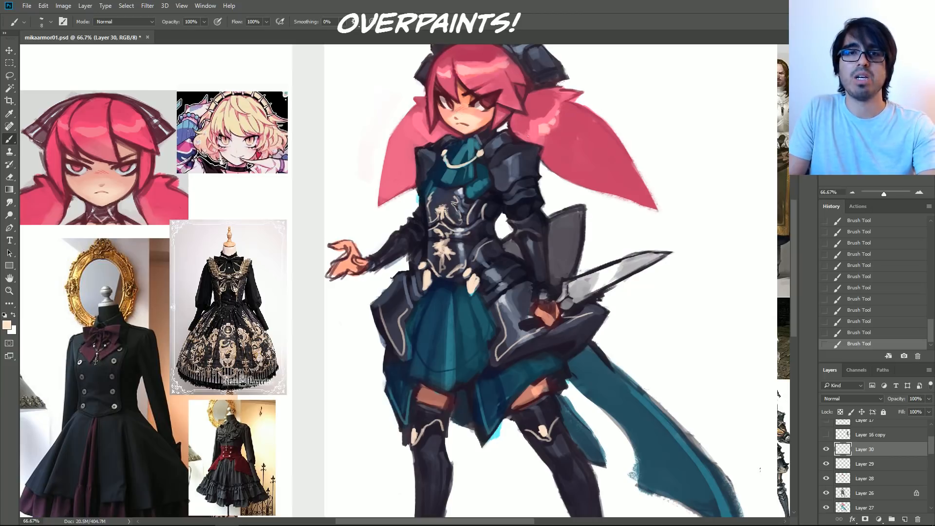
# Step: Refine one half of the abdomen plate's cream ornament and erase its other half
pyautogui.click(919, 193)
pyautogui.click(919, 193)
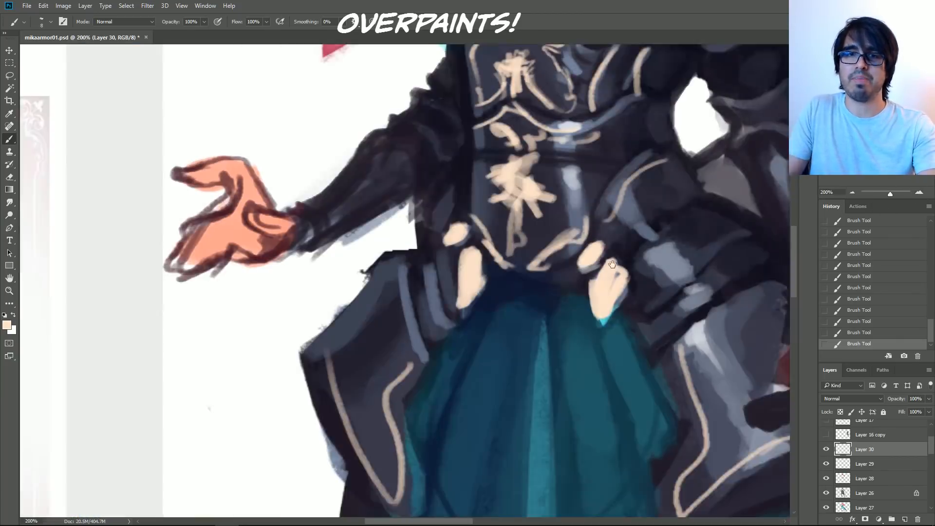
pyautogui.moveTo(546, 243); pyautogui.dragTo(562, 255)
pyautogui.moveTo(554, 253)
pyautogui.mouseDown()
pyautogui.moveTo(567, 262)
pyautogui.moveTo(561, 238)
pyautogui.mouseUp()
pyautogui.press('[')
pyautogui.press('[')
pyautogui.moveTo(545, 229); pyautogui.dragTo(560, 225)
pyautogui.moveTo(562, 231)
pyautogui.mouseDown()
pyautogui.moveTo(595, 236)
pyautogui.moveTo(555, 229)
pyautogui.moveTo(561, 291)
pyautogui.mouseUp()
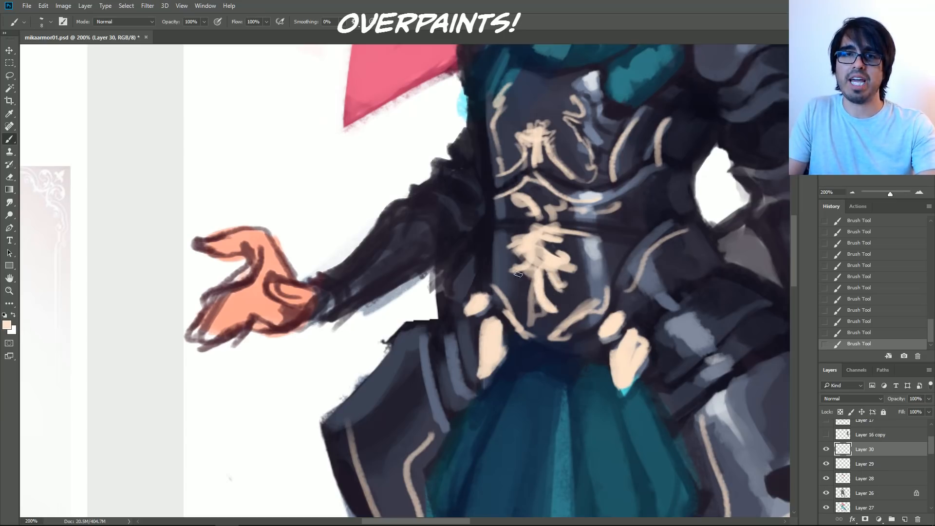
pyautogui.moveTo(531, 253)
pyautogui.mouseDown()
pyautogui.moveTo(531, 321)
pyautogui.moveTo(536, 312)
pyautogui.mouseUp()
pyautogui.moveTo(522, 234)
pyautogui.mouseDown()
pyautogui.moveTo(526, 287)
pyautogui.moveTo(529, 242)
pyautogui.moveTo(548, 227)
pyautogui.mouseUp()
# Step: Lasso the remaining half of the ornament, copy it to a new layer, and flip and skew it into a mirrored half
pyautogui.press('l')
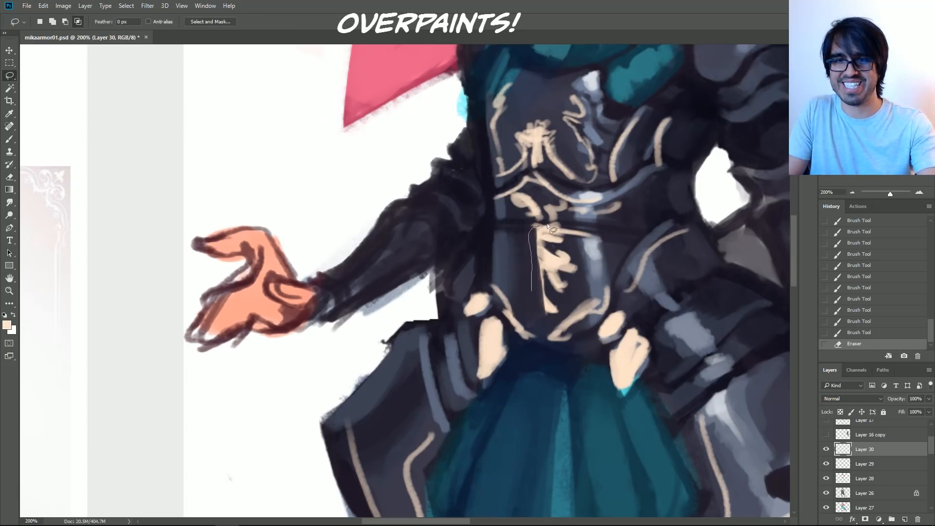
pyautogui.moveTo(546, 322); pyautogui.dragTo(532, 292)
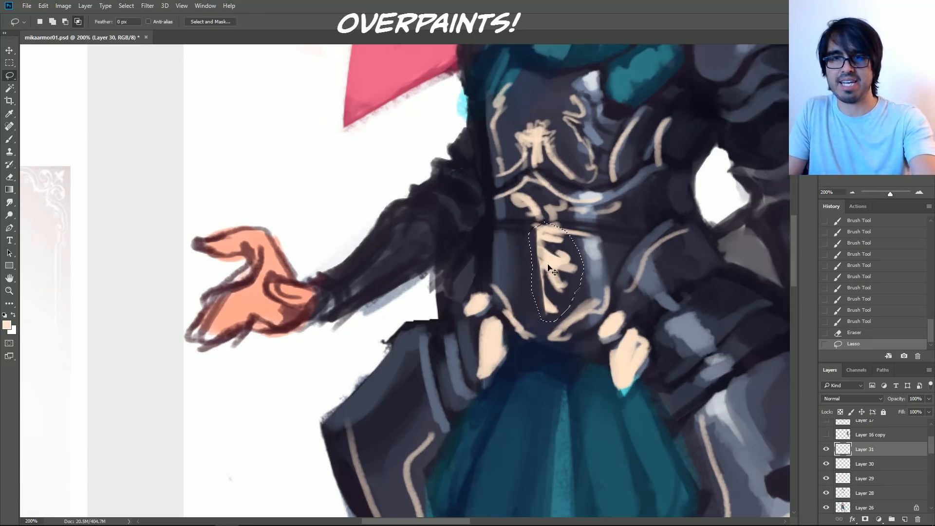
pyautogui.hotkey('ctrl', 'j')
pyautogui.hotkey('ctrl', 't')
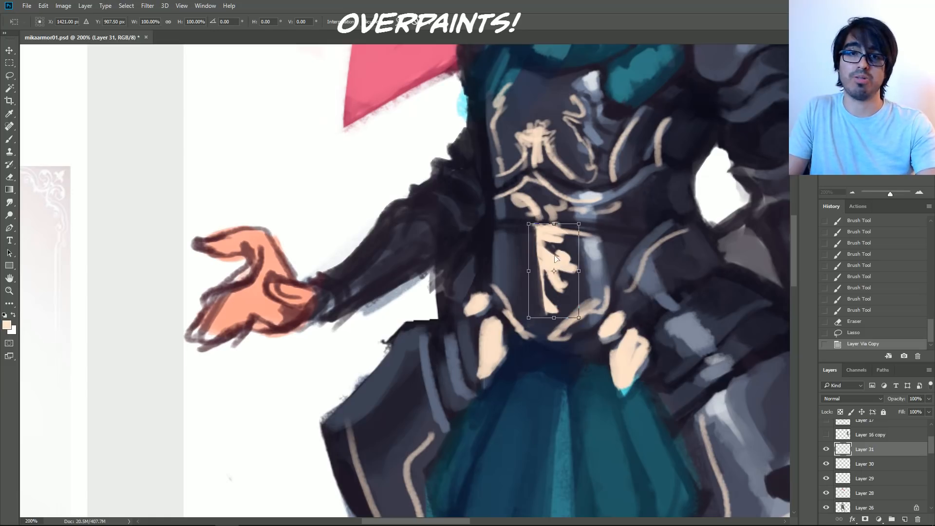
pyautogui.rightClick(554, 258)
pyautogui.click(603, 397)
pyautogui.moveTo(558, 297); pyautogui.dragTo(531, 316)
pyautogui.moveTo(501, 271); pyautogui.dragTo(531, 265)
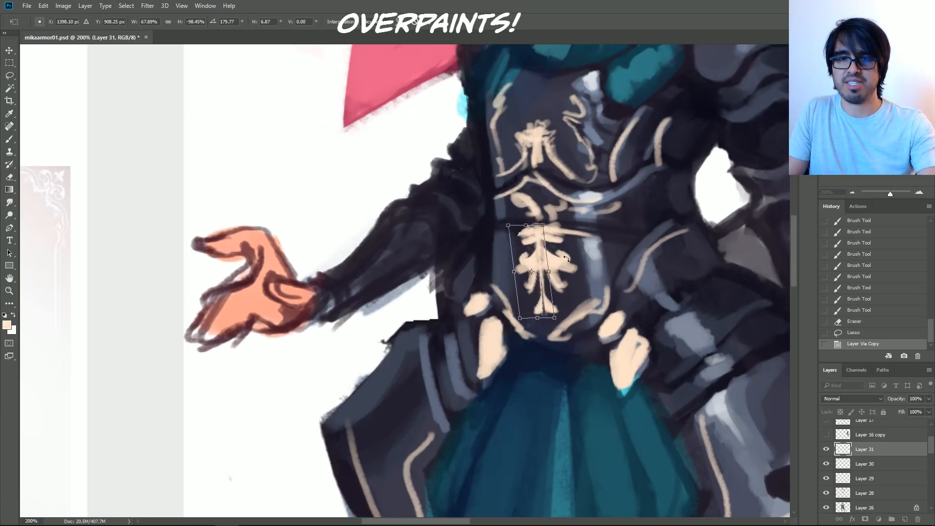
pyautogui.press('Return')
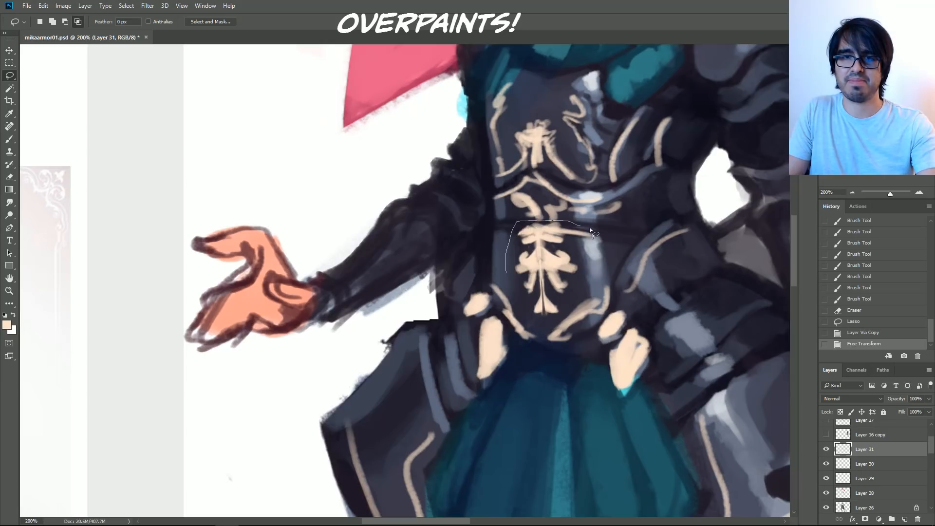
# Step: Merge the mirrored half into Layer 30, then select the whole ornament and shift it toward the outstretched arm's side
pyautogui.moveTo(512, 285); pyautogui.dragTo(507, 274)
pyautogui.click(9, 51)
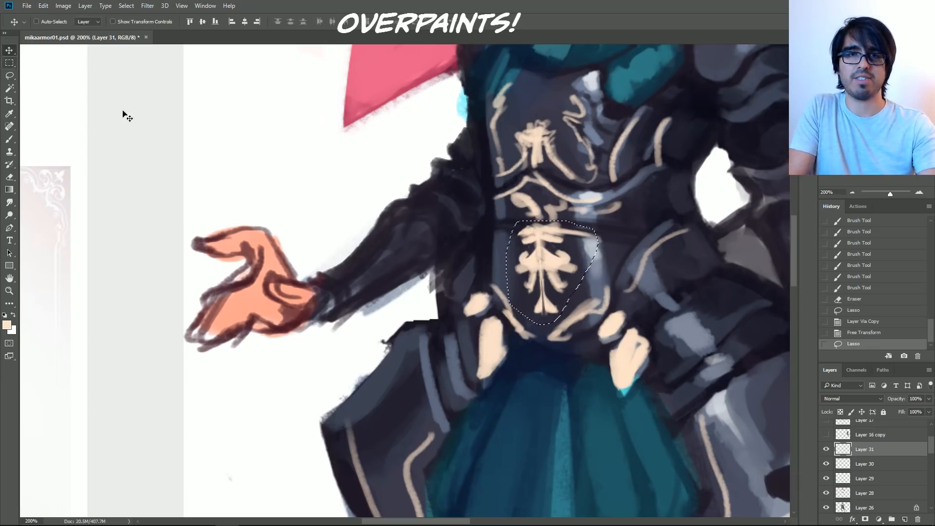
pyautogui.moveTo(561, 265); pyautogui.dragTo(561, 264)
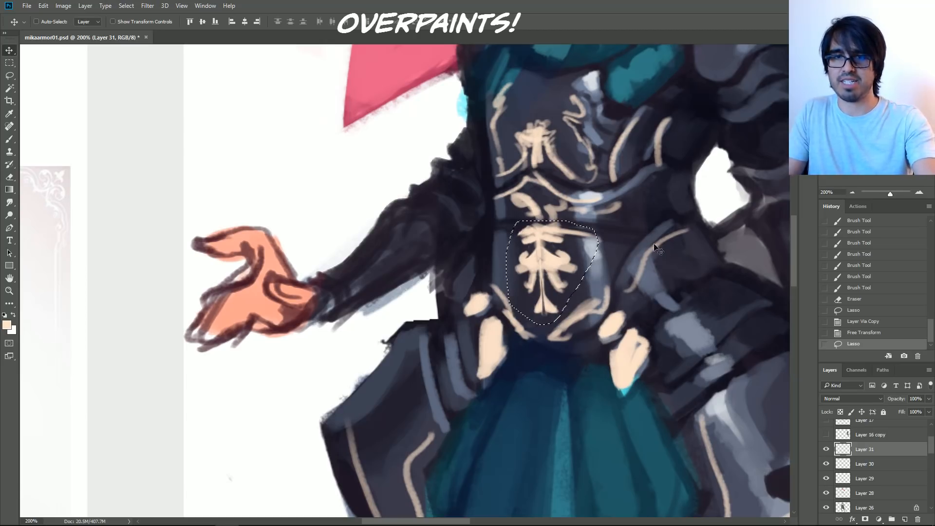
pyautogui.press('l')
pyautogui.click(650, 223)
pyautogui.hotkey('ctrl', 'e')
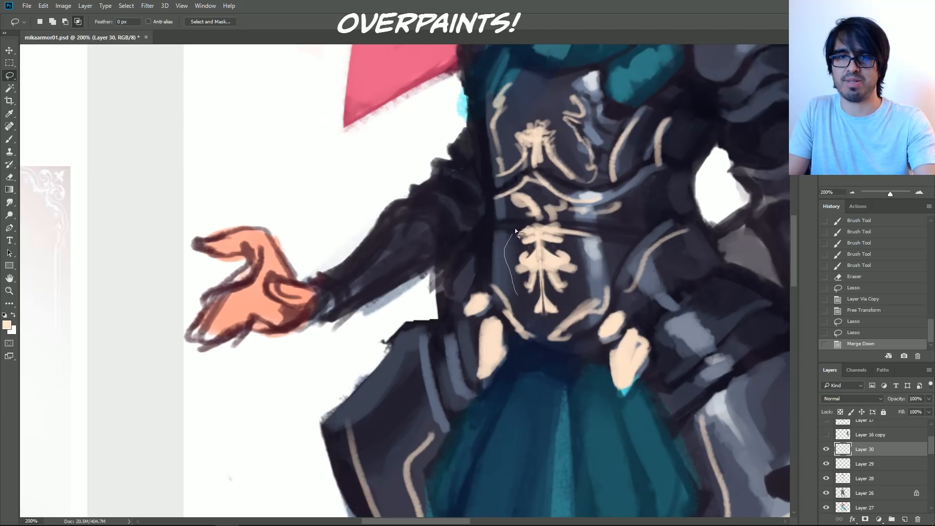
pyautogui.moveTo(494, 285)
pyautogui.mouseDown()
pyautogui.moveTo(530, 259)
pyautogui.moveTo(518, 267)
pyautogui.mouseUp()
pyautogui.click(9, 51)
pyautogui.hotkey('ctrl', 'd')
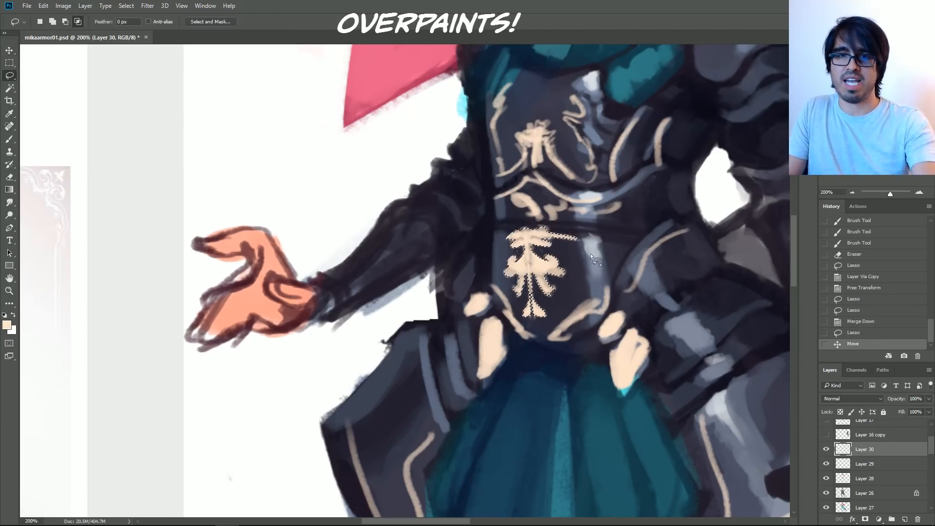
# Step: Repaint the waist band between breastplate and abdomen plate with a symmetrical cream scroll ornament in finer strokes
pyautogui.press('b')
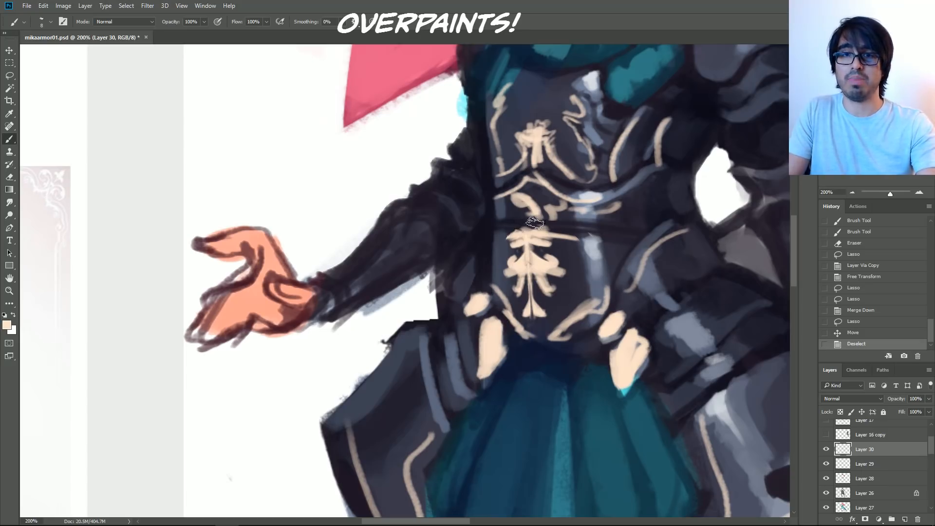
pyautogui.moveTo(594, 238)
pyautogui.mouseDown()
pyautogui.moveTo(573, 240)
pyautogui.moveTo(567, 209)
pyautogui.moveTo(530, 187)
pyautogui.mouseUp()
pyautogui.press('[')
pyautogui.press('[')
pyautogui.moveTo(530, 186)
pyautogui.mouseDown()
pyautogui.moveTo(520, 209)
pyautogui.moveTo(538, 219)
pyautogui.moveTo(527, 217)
pyautogui.moveTo(532, 196)
pyautogui.moveTo(529, 219)
pyautogui.moveTo(518, 219)
pyautogui.moveTo(586, 227)
pyautogui.moveTo(550, 218)
pyautogui.moveTo(586, 218)
pyautogui.mouseUp()
pyautogui.press('[')
pyautogui.press('[')
pyautogui.press('[')
pyautogui.press('[')
pyautogui.press(']')
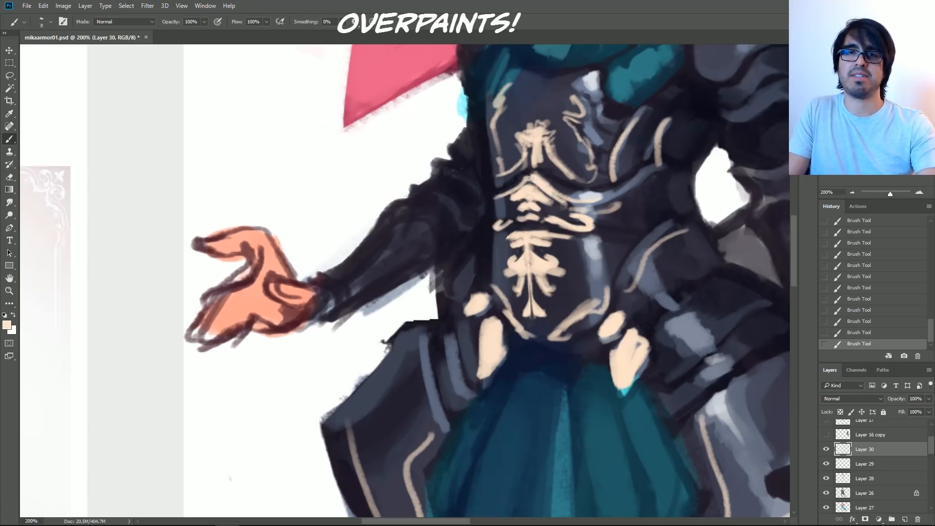
# Step: Reshape the breastplate's central crest into an X-shaped cream emblem with small strokes above it, trimming it with the eraser
pyautogui.moveTo(534, 153)
pyautogui.mouseDown()
pyautogui.moveTo(538, 188)
pyautogui.moveTo(544, 200)
pyautogui.moveTo(556, 195)
pyautogui.moveTo(533, 217)
pyautogui.mouseUp()
pyautogui.press(']')
pyautogui.press(']')
pyautogui.press(']')
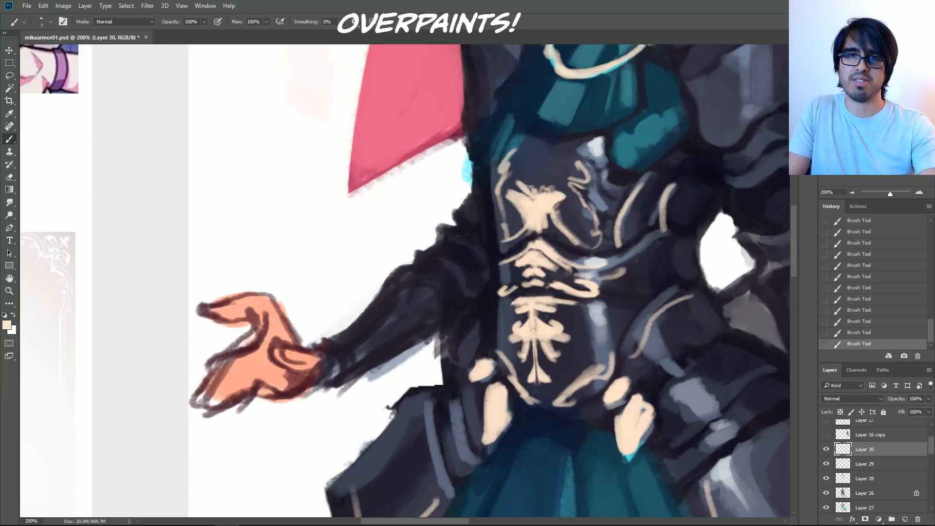
pyautogui.moveTo(566, 153)
pyautogui.mouseDown()
pyautogui.moveTo(539, 170)
pyautogui.moveTo(547, 157)
pyautogui.mouseUp()
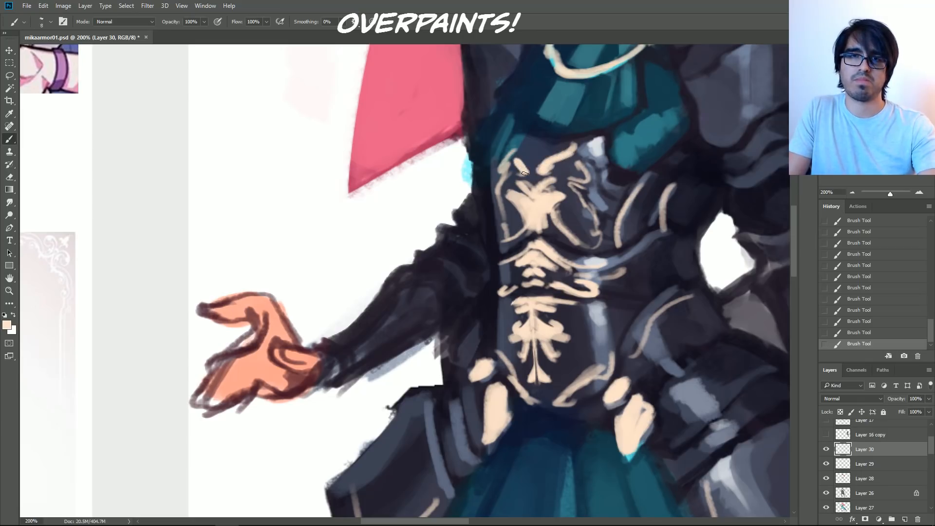
pyautogui.moveTo(546, 153)
pyautogui.mouseDown()
pyautogui.moveTo(572, 142)
pyautogui.moveTo(543, 163)
pyautogui.mouseUp()
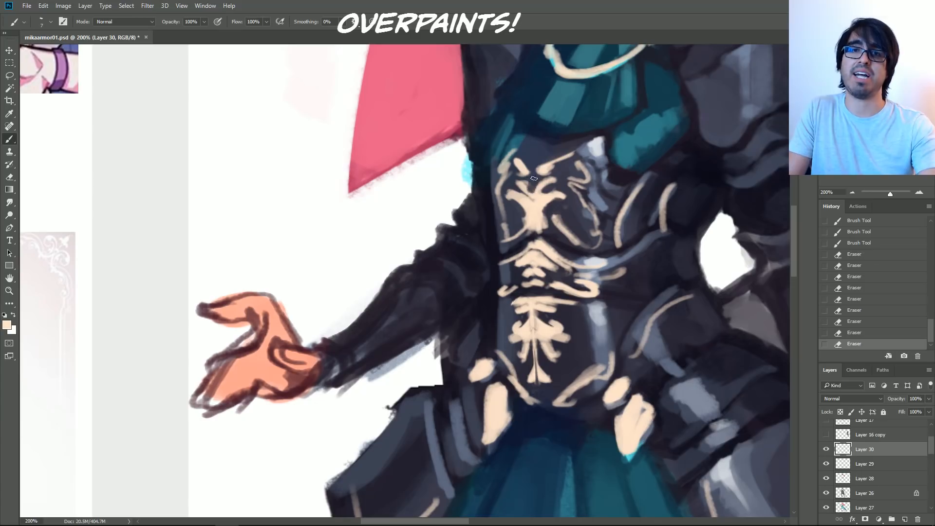
# Step: Try filling the upper breastplate with a denser cream crest and thicker side strokes
pyautogui.moveTo(535, 170)
pyautogui.mouseDown()
pyautogui.moveTo(569, 154)
pyautogui.moveTo(537, 175)
pyautogui.moveTo(528, 160)
pyautogui.mouseUp()
pyautogui.press(']')
pyautogui.press(']')
pyautogui.moveTo(531, 148); pyautogui.dragTo(554, 157)
pyautogui.moveTo(564, 145)
pyautogui.mouseDown()
pyautogui.moveTo(574, 148)
pyautogui.moveTo(547, 144)
pyautogui.mouseUp()
pyautogui.moveTo(564, 144); pyautogui.dragTo(562, 155)
pyautogui.moveTo(550, 162)
pyautogui.mouseDown()
pyautogui.moveTo(557, 179)
pyautogui.moveTo(564, 167)
pyautogui.moveTo(536, 211)
pyautogui.moveTo(563, 216)
pyautogui.moveTo(519, 207)
pyautogui.moveTo(530, 228)
pyautogui.moveTo(603, 241)
pyautogui.mouseUp()
pyautogui.press(']')
pyautogui.press(']')
pyautogui.moveTo(579, 175); pyautogui.dragTo(566, 145)
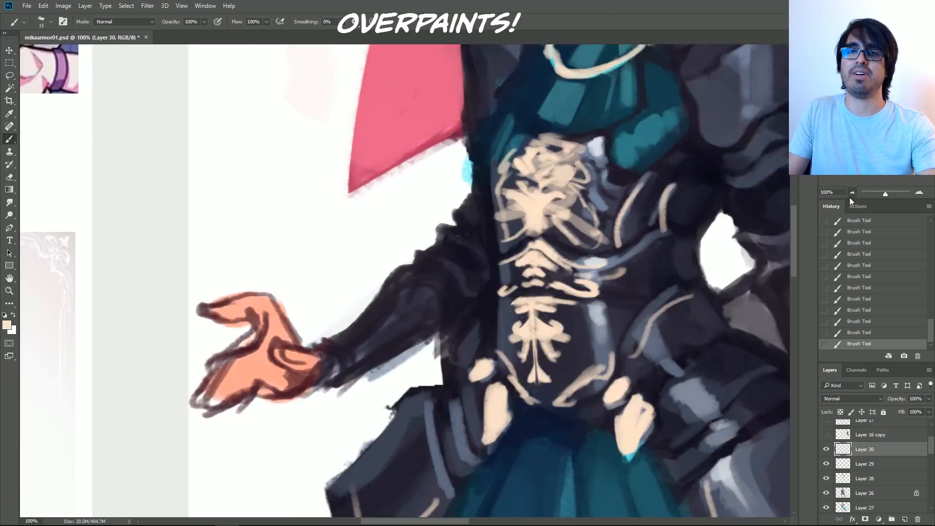
# Step: Step back through the history to an eraser state before the dense upper crest was painted
pyautogui.click(852, 193)
pyautogui.click(870, 287)
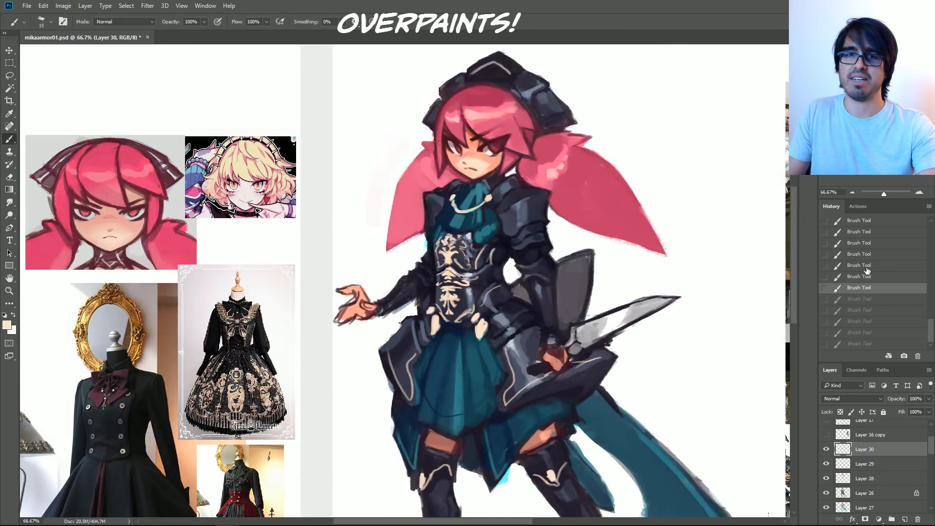
pyautogui.click(859, 242)
pyautogui.moveTo(929, 323); pyautogui.dragTo(923, 304)
pyautogui.click(891, 265)
pyautogui.click(870, 253)
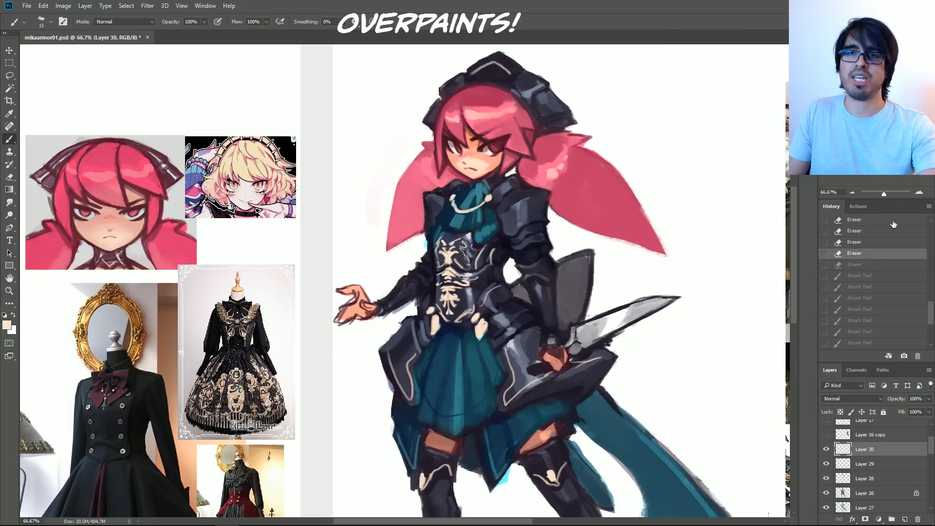
# Step: Paint scrolled cream trim with rounded accents along both side edges of the breastplate
pyautogui.click(918, 193)
pyautogui.click(919, 193)
pyautogui.moveTo(528, 167)
pyautogui.mouseDown()
pyautogui.moveTo(545, 158)
pyautogui.moveTo(542, 171)
pyautogui.moveTo(515, 158)
pyautogui.moveTo(531, 185)
pyautogui.mouseUp()
pyautogui.press('[')
pyautogui.moveTo(604, 209); pyautogui.dragTo(597, 193)
pyautogui.moveTo(594, 205)
pyautogui.mouseDown()
pyautogui.moveTo(590, 184)
pyautogui.moveTo(602, 168)
pyautogui.moveTo(608, 176)
pyautogui.mouseUp()
pyautogui.moveTo(601, 164); pyautogui.dragTo(621, 182)
pyautogui.moveTo(495, 184); pyautogui.dragTo(497, 211)
pyautogui.moveTo(492, 179); pyautogui.dragTo(497, 172)
pyautogui.moveTo(597, 203); pyautogui.dragTo(617, 242)
# Step: Add small cream curls at the lower far side of the breastplate and clean up the filigree with the eraser
pyautogui.press('[')
pyautogui.press('[')
pyautogui.moveTo(497, 213); pyautogui.dragTo(502, 235)
pyautogui.moveTo(498, 215)
pyautogui.mouseDown()
pyautogui.moveTo(534, 215)
pyautogui.moveTo(576, 225)
pyautogui.moveTo(572, 236)
pyautogui.moveTo(558, 212)
pyautogui.moveTo(518, 231)
pyautogui.moveTo(519, 215)
pyautogui.moveTo(509, 227)
pyautogui.moveTo(530, 231)
pyautogui.moveTo(520, 215)
pyautogui.mouseUp()
pyautogui.press(']')
pyautogui.moveTo(518, 218)
pyautogui.mouseDown()
pyautogui.moveTo(521, 226)
pyautogui.moveTo(515, 220)
pyautogui.mouseUp()
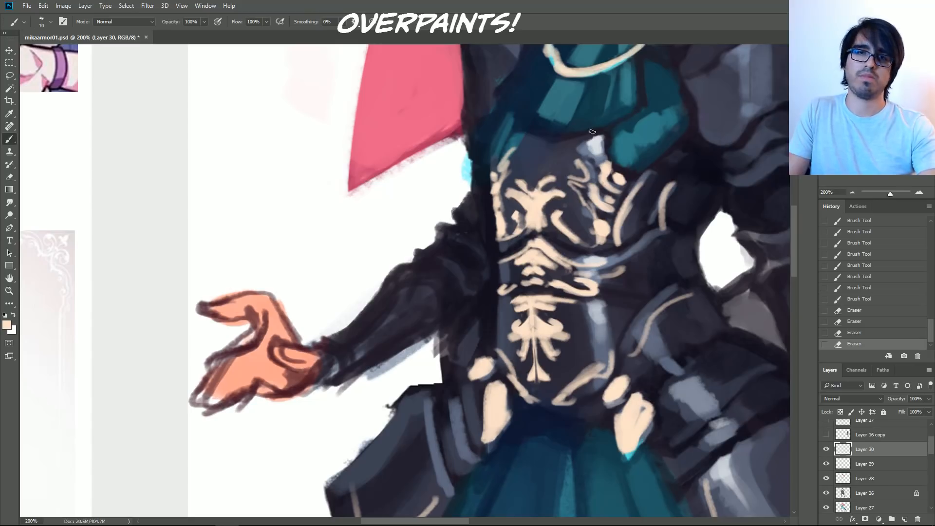
# Step: Lock the transparent pixels of Layer 30 and merge it down into Layer 29
pyautogui.click(852, 192)
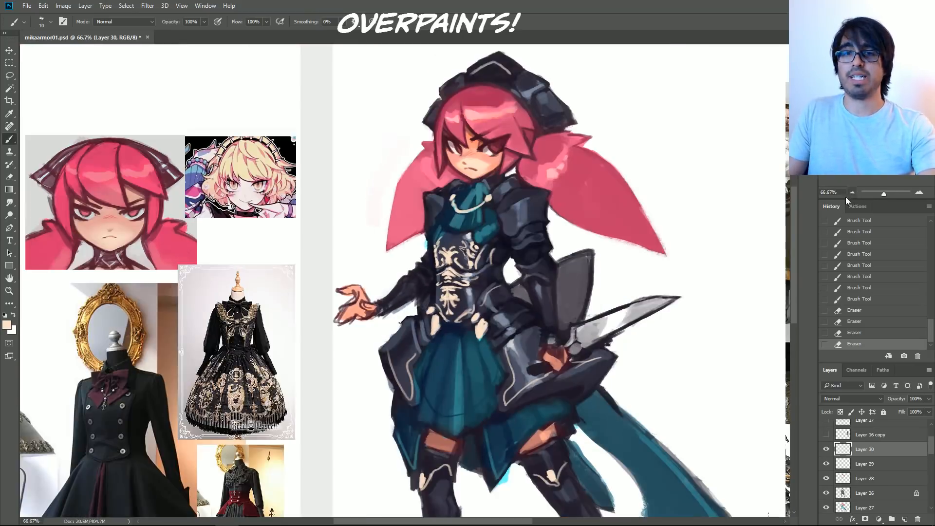
pyautogui.hotkey('ctrl', '/')
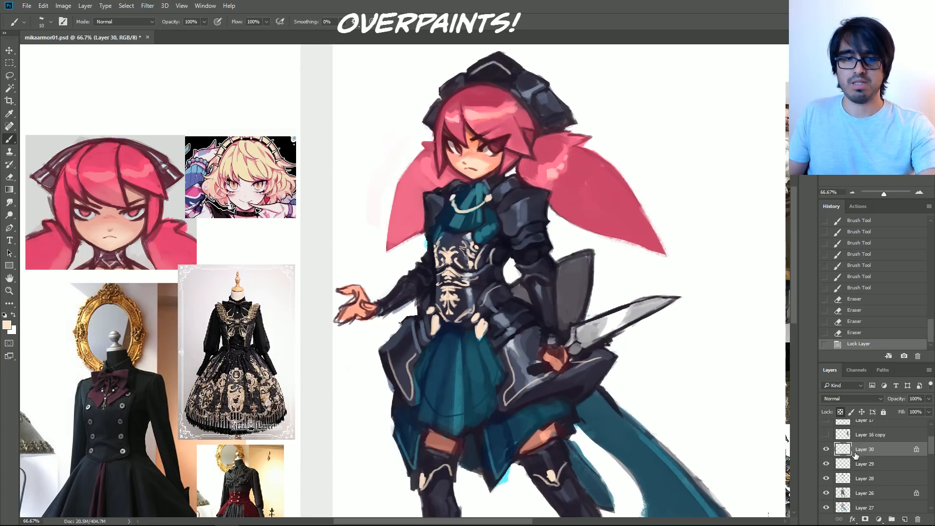
pyautogui.hotkey('ctrl', 'e')
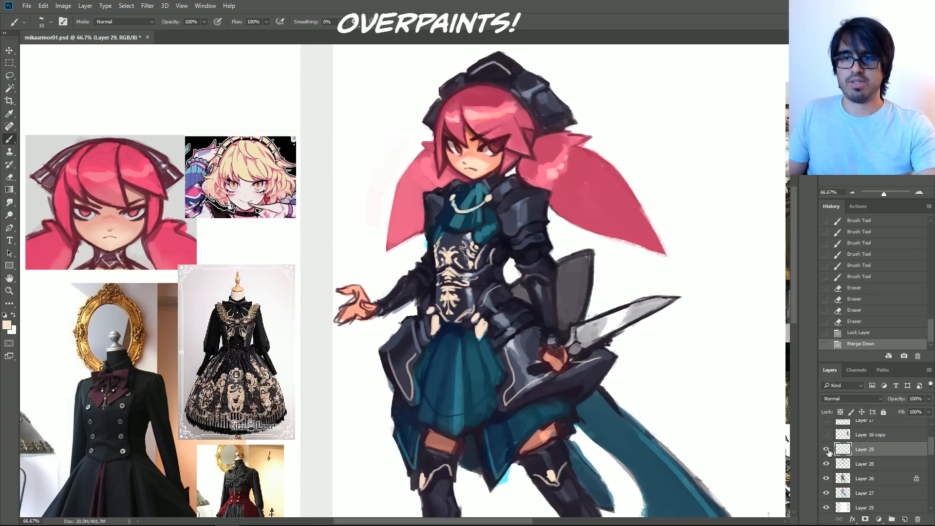
# Step: Flip the canvas horizontally and lock the transparent pixels of Layer 29
pyautogui.click(826, 450)
pyautogui.click(827, 450)
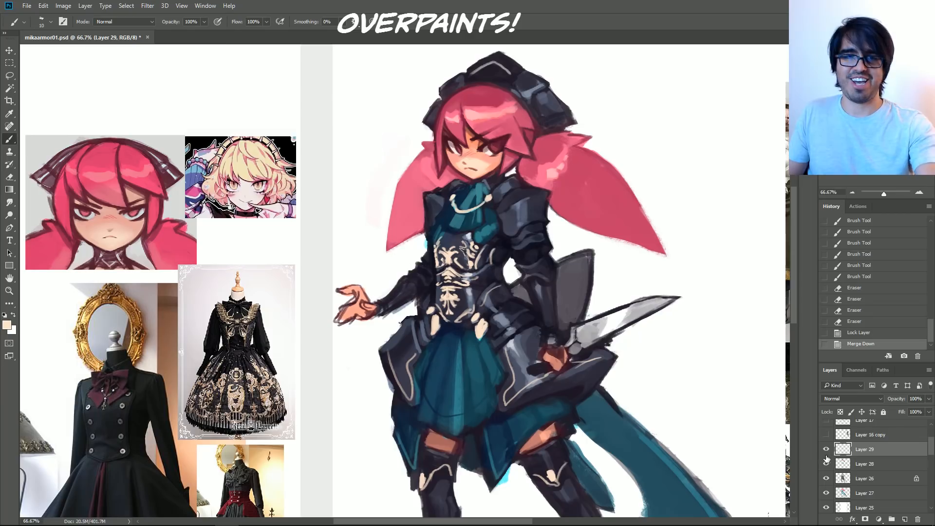
pyautogui.hotkey('ctrl', 'shift', 'h')
pyautogui.click(840, 413)
# Step: Set the foreground colour to a warm copper brown (#b0765c) and switch to a soft brush preset
pyautogui.click(8, 326)
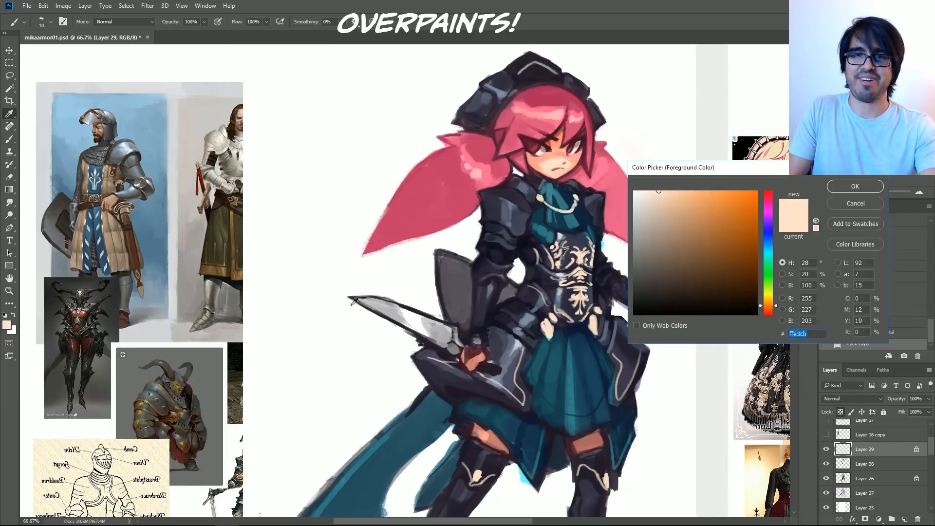
pyautogui.moveTo(768, 307); pyautogui.dragTo(774, 314)
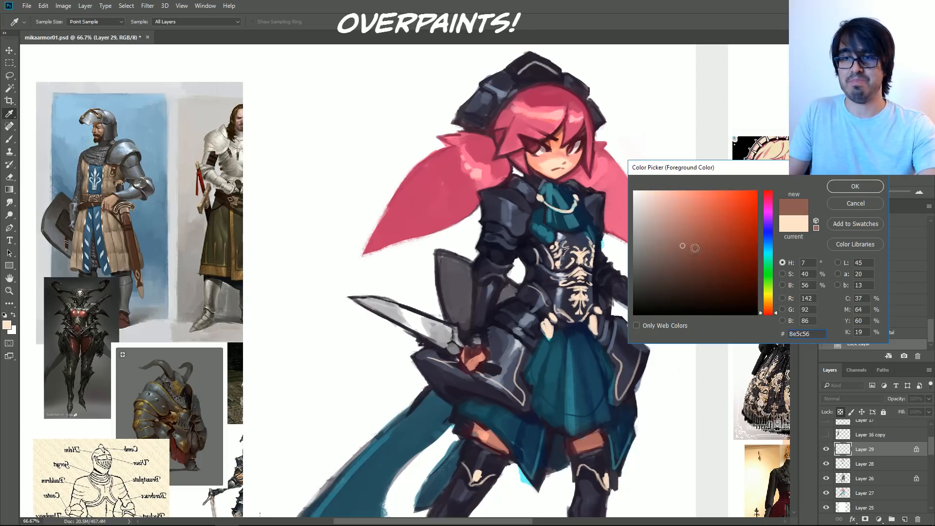
pyautogui.moveTo(695, 248); pyautogui.dragTo(698, 232)
pyautogui.moveTo(775, 314); pyautogui.dragTo(778, 310)
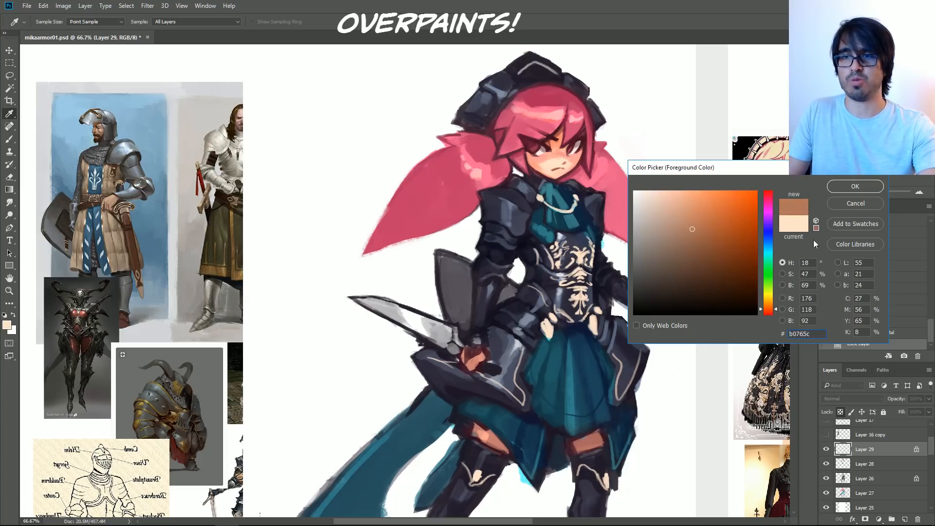
pyautogui.click(849, 187)
pyautogui.press('b')
pyautogui.rightClick(616, 212)
pyautogui.click(633, 298)
pyautogui.press('Return')
# Step: Tint the cream ornaments on the breastplate, cravat chain, waist clasps and knee plates with the copper brown
pyautogui.moveTo(589, 232); pyautogui.dragTo(594, 319)
pyautogui.moveTo(579, 186); pyautogui.dragTo(572, 198)
pyautogui.press('[')
pyautogui.moveTo(601, 470); pyautogui.dragTo(603, 485)
pyautogui.moveTo(474, 468); pyautogui.dragTo(471, 477)
pyautogui.press('[')
pyautogui.moveTo(545, 333); pyautogui.dragTo(538, 323)
pyautogui.moveTo(529, 242); pyautogui.dragTo(546, 308)
pyautogui.moveTo(549, 260); pyautogui.dragTo(548, 244)
pyautogui.moveTo(535, 192); pyautogui.dragTo(538, 199)
pyautogui.moveTo(572, 242); pyautogui.dragTo(571, 258)
# Step: Pick a muted crimson (H 349, S 52, B 57) and shade the side areas of the breastplate filigree and waist clasps
pyautogui.click(8, 326)
pyautogui.click(698, 245)
pyautogui.click(769, 195)
pyautogui.click(696, 246)
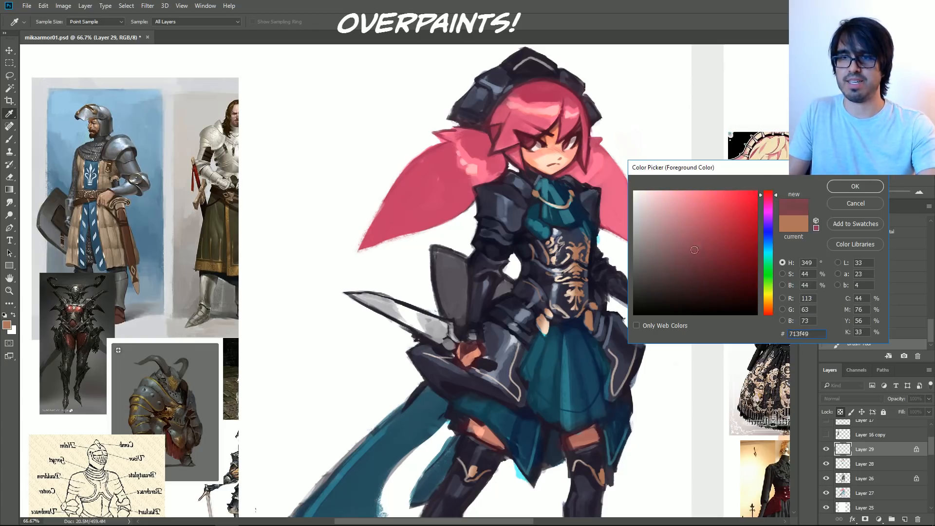
pyautogui.click(834, 186)
pyautogui.moveTo(589, 235); pyautogui.dragTo(590, 316)
pyautogui.moveTo(584, 254); pyautogui.dragTo(590, 325)
pyautogui.moveTo(551, 238); pyautogui.dragTo(542, 297)
pyautogui.moveTo(534, 259); pyautogui.dragTo(539, 325)
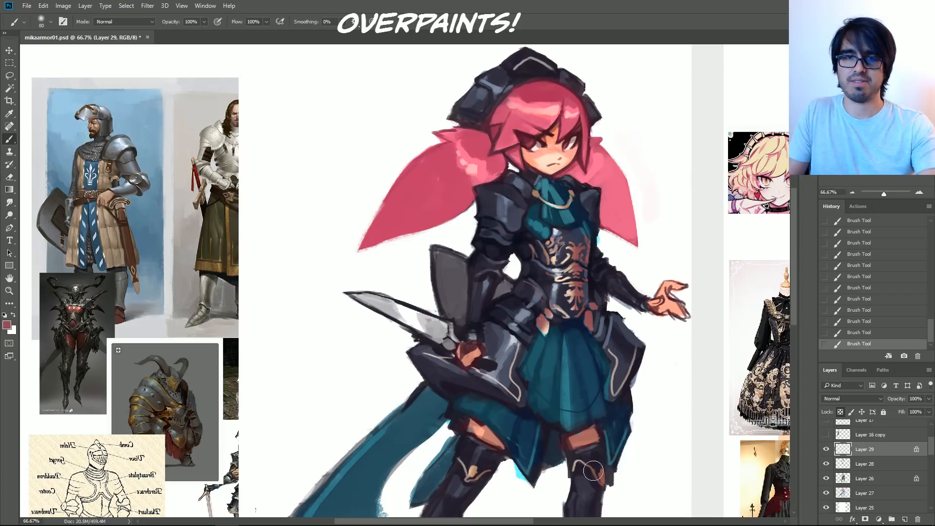
# Step: Pick a salmon orange and recolour the breastplate filigree, cravat chain and knee ornaments with a larger brush
pyautogui.click(7, 326)
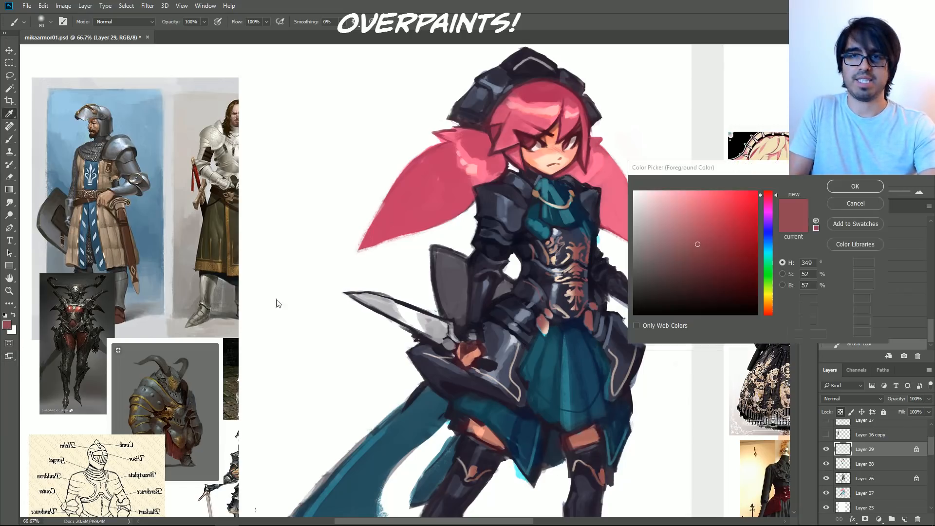
pyautogui.click(691, 220)
pyautogui.moveTo(768, 299); pyautogui.dragTo(768, 311)
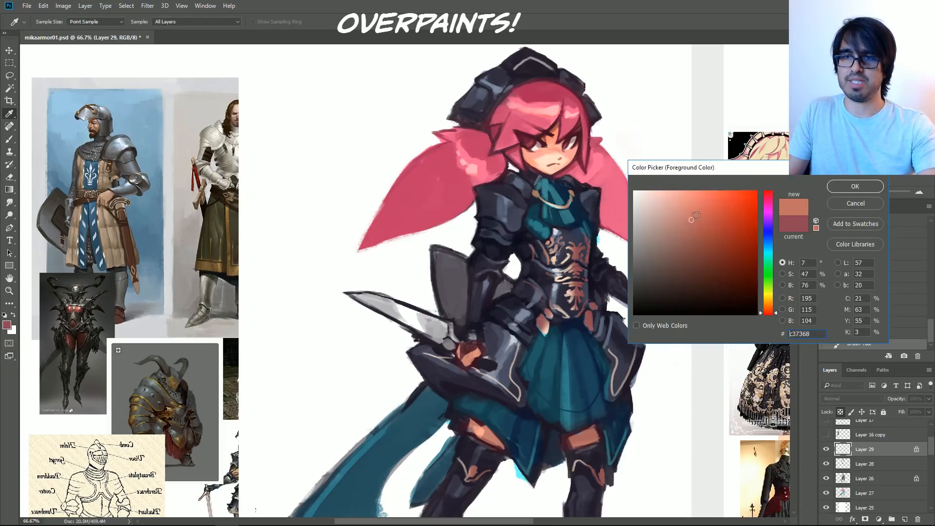
pyautogui.click(853, 186)
pyautogui.press(']')
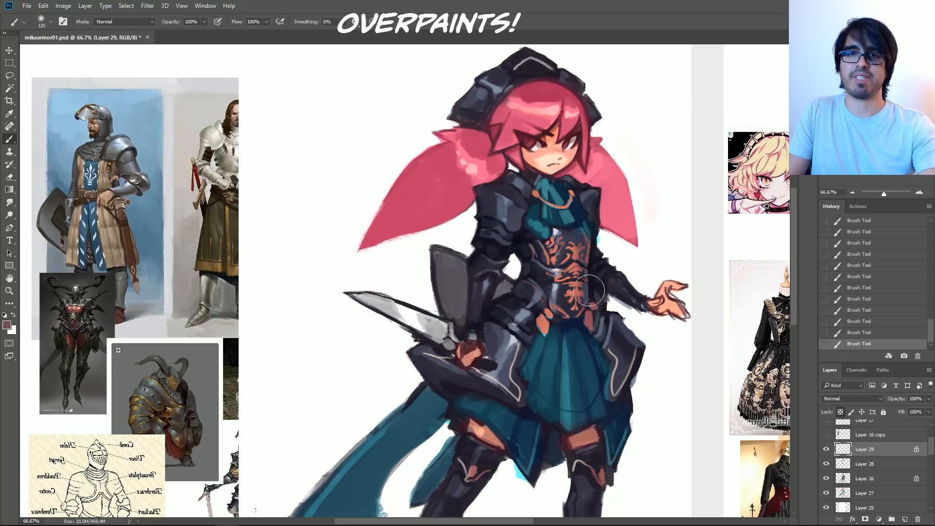
pyautogui.press(']')
pyautogui.press(']')
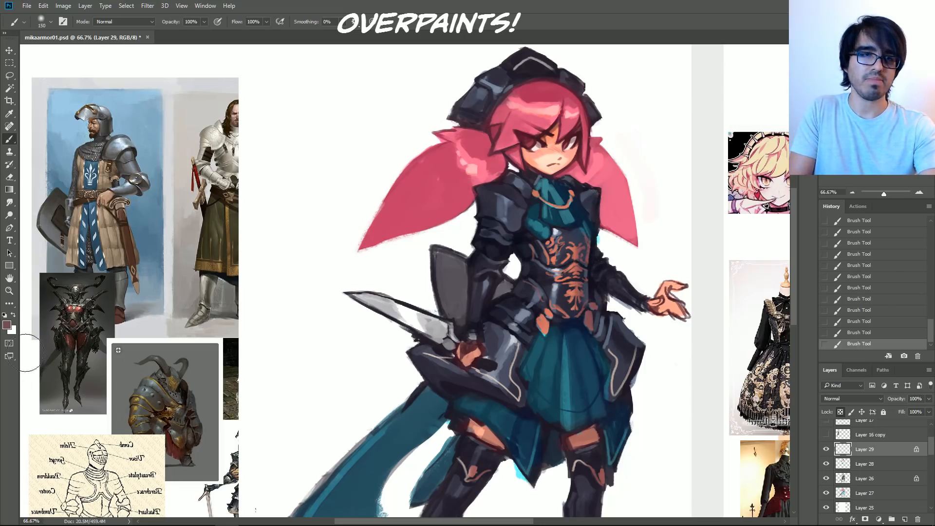
# Step: Pick a pale gold (#ffd292) and highlight the lit side of the breastplate filigree and the near waist clasp
pyautogui.click(7, 325)
pyautogui.moveTo(664, 255); pyautogui.dragTo(688, 199)
pyautogui.click(768, 303)
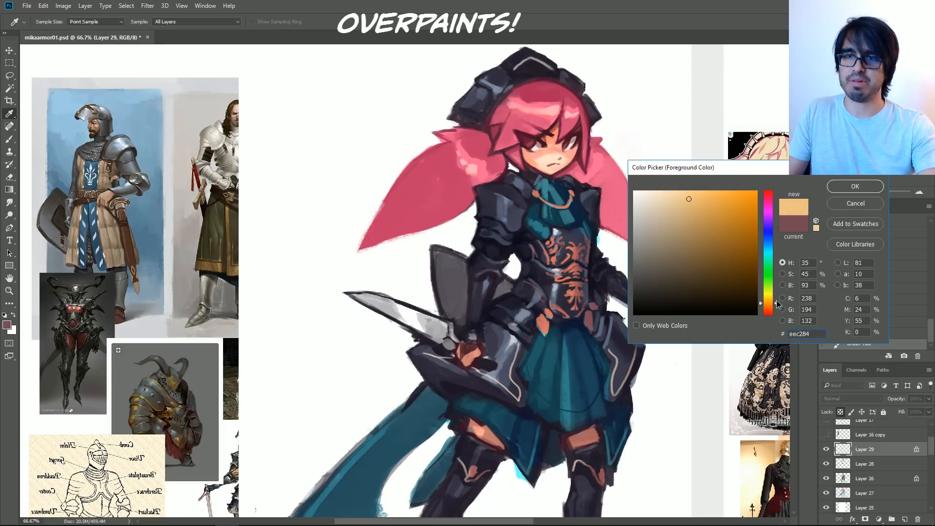
pyautogui.moveTo(777, 304); pyautogui.dragTo(776, 300)
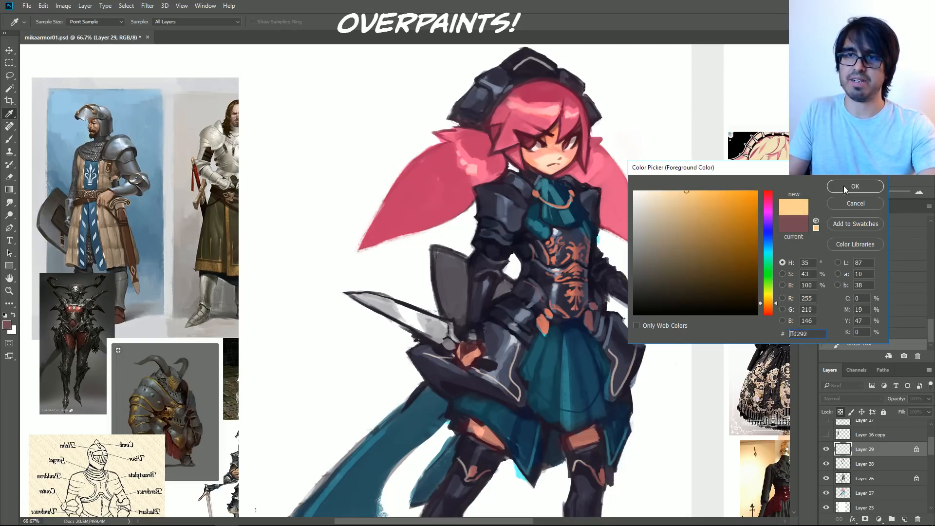
pyautogui.click(855, 186)
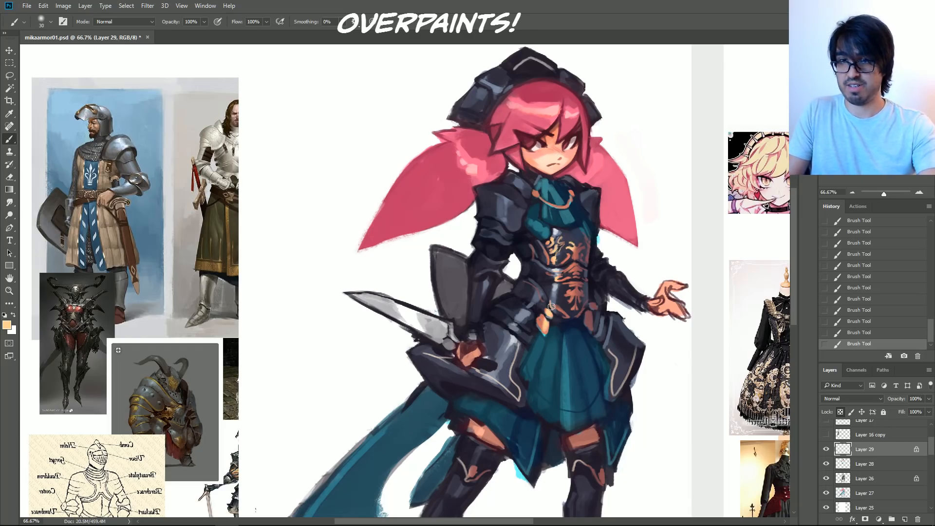
# Step: Tone down the central and far breastplate filigree with darker colours sampled from the artwork
pyautogui.hotkey('ctrl', '+')
pyautogui.hotkey('ctrl', '+')
pyautogui.moveTo(653, 293); pyautogui.dragTo(320, 275)
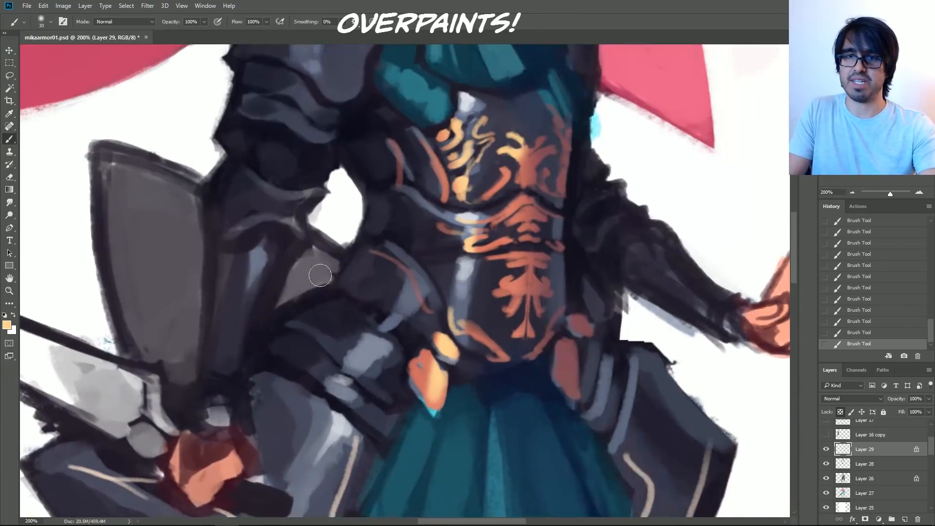
pyautogui.keyDown('alt'); pyautogui.click(533, 165); pyautogui.keyUp('alt')
pyautogui.press('[')
pyautogui.press('[')
pyautogui.press('[')
pyautogui.moveTo(480, 128); pyautogui.dragTo(485, 119)
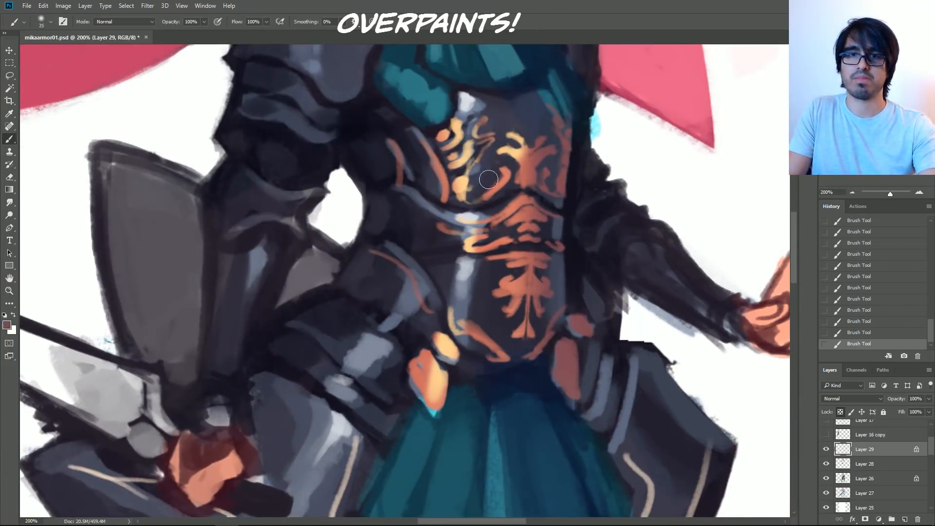
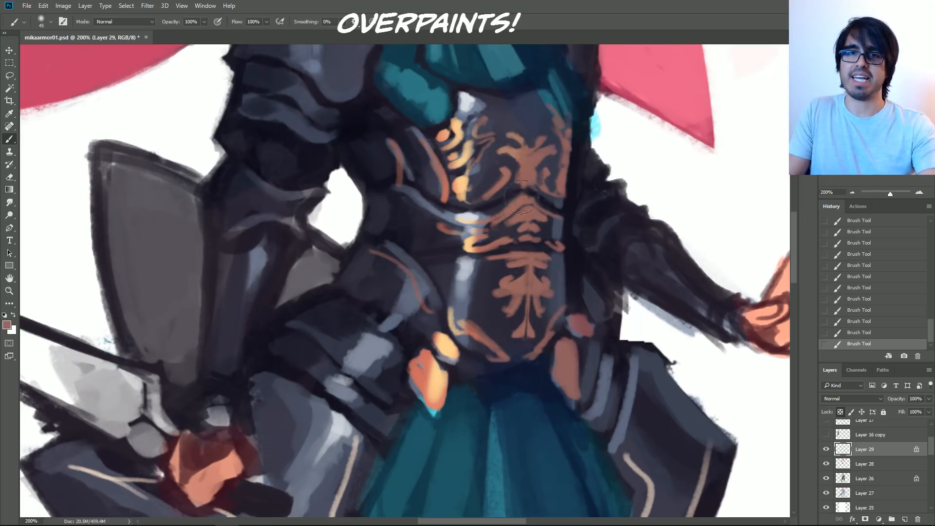
# Step: Blend the far end of the cravat chain and the far-side ornaments using colours sampled from the canvas
pyautogui.moveTo(622, 293); pyautogui.dragTo(547, 373)
pyautogui.keyDown('alt'); pyautogui.click(581, 244); pyautogui.keyUp('alt')
pyautogui.press(']')
pyautogui.press(']')
pyautogui.press(']')
pyautogui.press(']')
pyautogui.keyDown('alt'); pyautogui.click(496, 221); pyautogui.keyUp('alt')
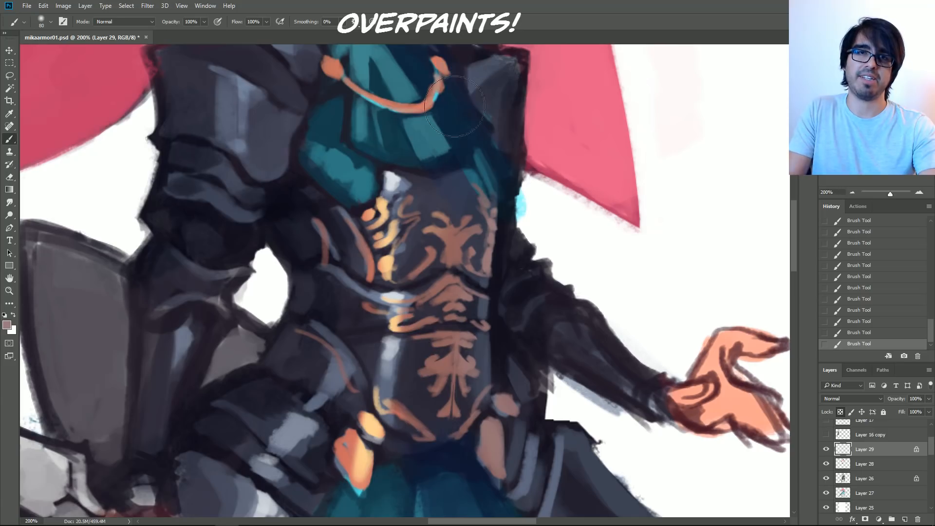
pyautogui.press('[')
pyautogui.press('[')
pyautogui.press('[')
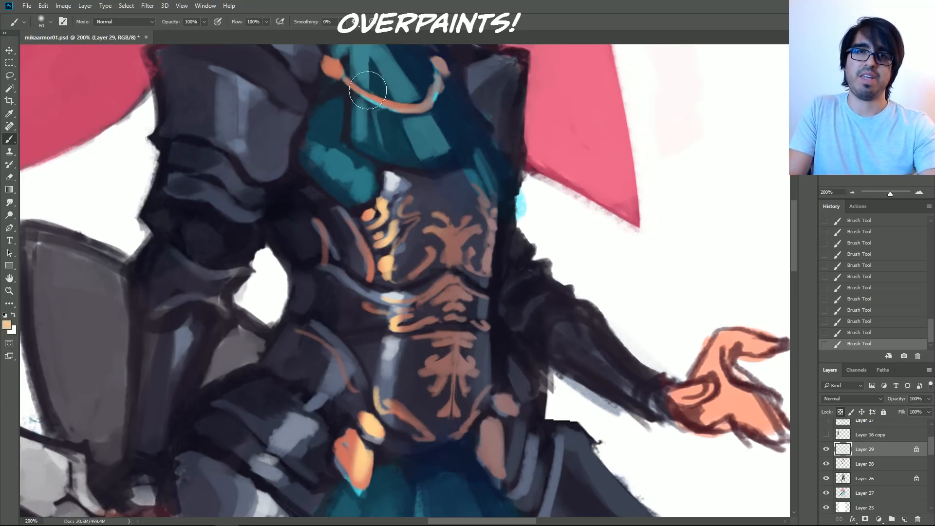
# Step: Tone the knee-plate ornaments with gold and muted brown, and save the document
pyautogui.click(851, 194)
pyautogui.click(851, 194)
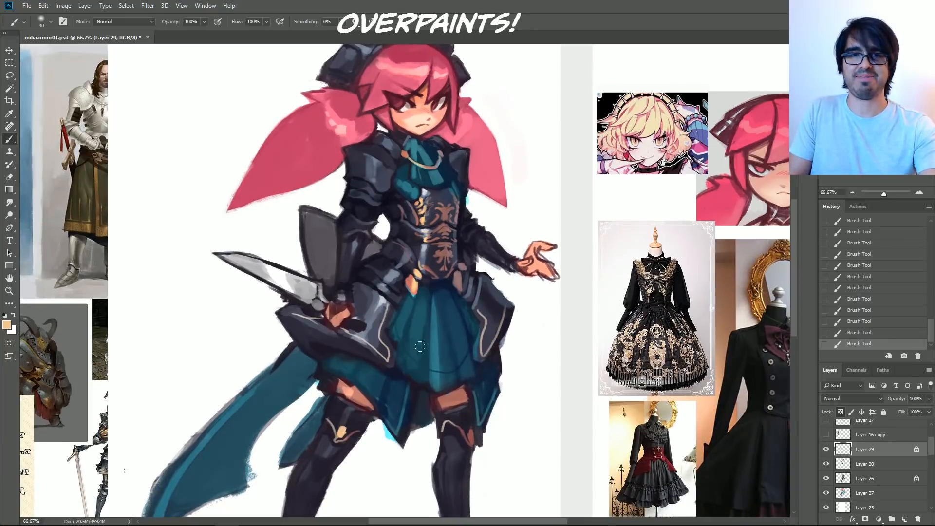
pyautogui.press(']')
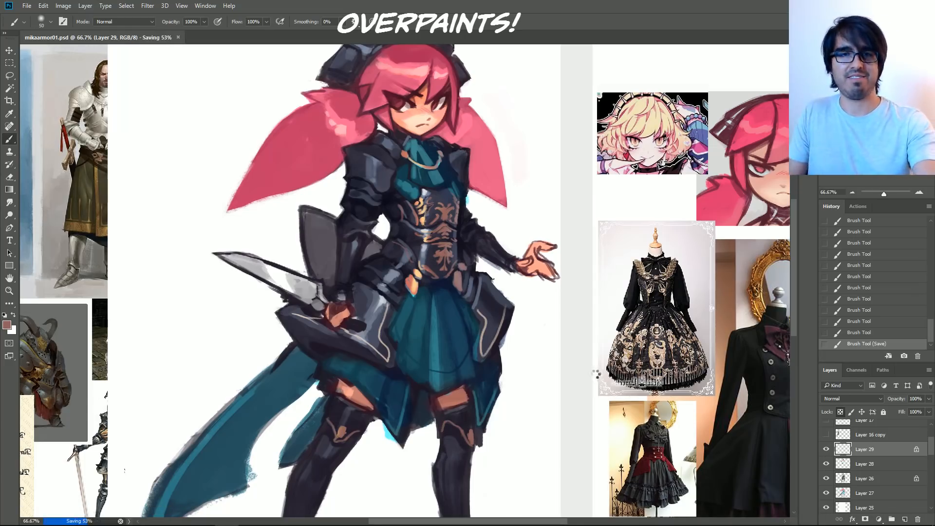
# Step: With the canvas flipped horizontally, unlock the transparent pixels of Layer 29 and switch to a textured brush preset
pyautogui.press('h')
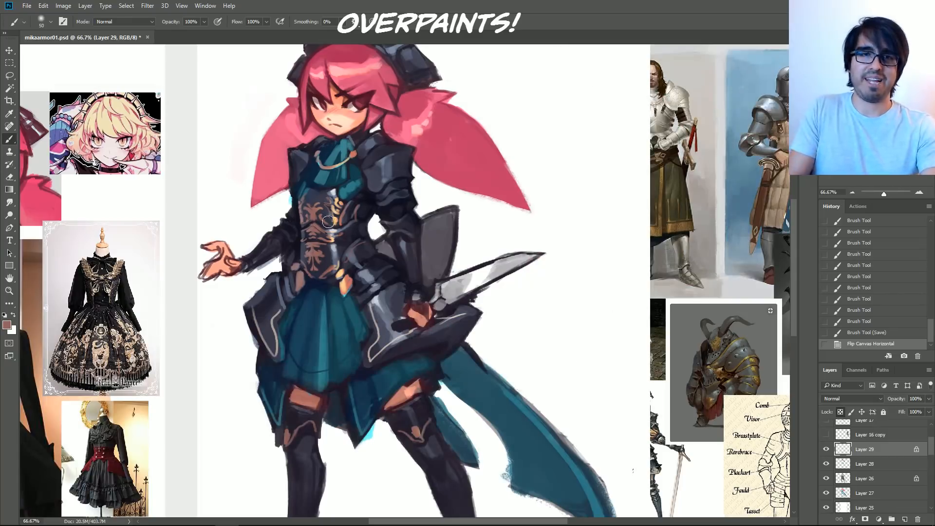
pyautogui.click(840, 412)
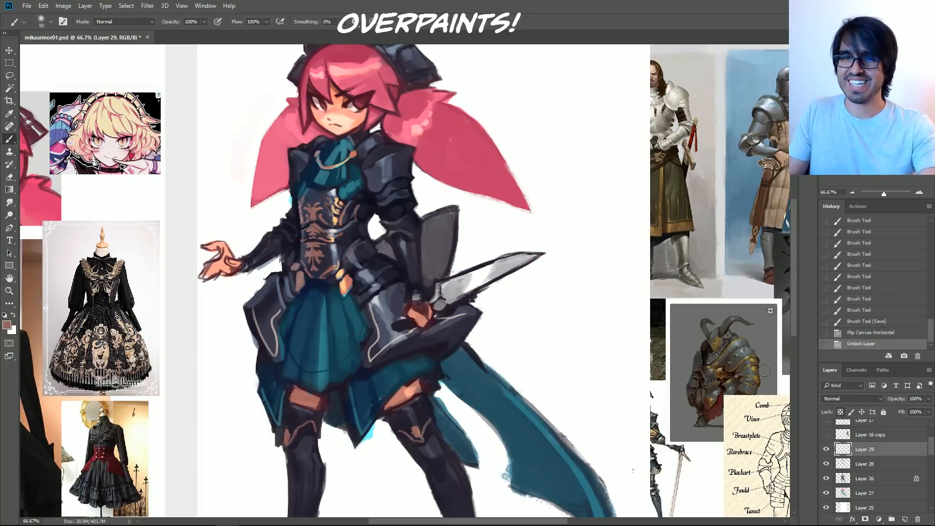
pyautogui.press('[')
pyautogui.press('[')
pyautogui.press('[')
pyautogui.rightClick(376, 169)
pyautogui.click(408, 293)
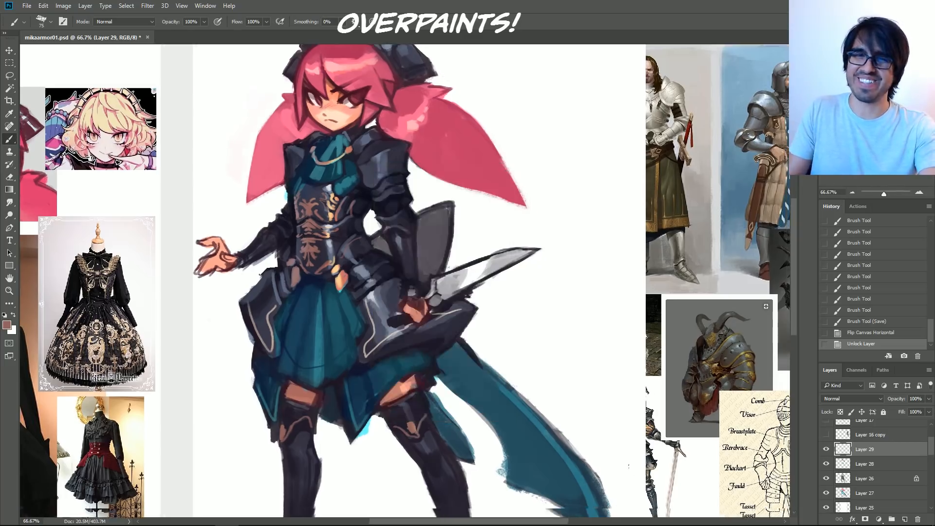
# Step: Paint curled copper-brown trim along the lower edge of the near pauldron with a small brush
pyautogui.press('[')
pyautogui.press('[')
pyautogui.press('[')
pyautogui.press('[')
pyautogui.moveTo(365, 173); pyautogui.dragTo(376, 176)
pyautogui.moveTo(375, 177); pyautogui.dragTo(387, 171)
pyautogui.moveTo(397, 168)
pyautogui.mouseDown()
pyautogui.moveTo(384, 173)
pyautogui.moveTo(398, 168)
pyautogui.mouseUp()
pyautogui.moveTo(398, 164); pyautogui.dragTo(402, 166)
pyautogui.moveTo(400, 161); pyautogui.dragTo(402, 156)
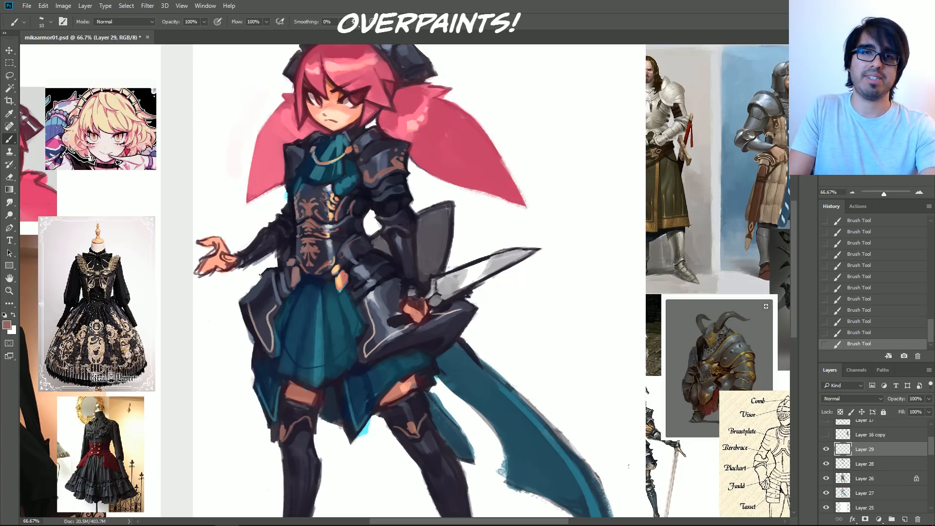
pyautogui.press('[')
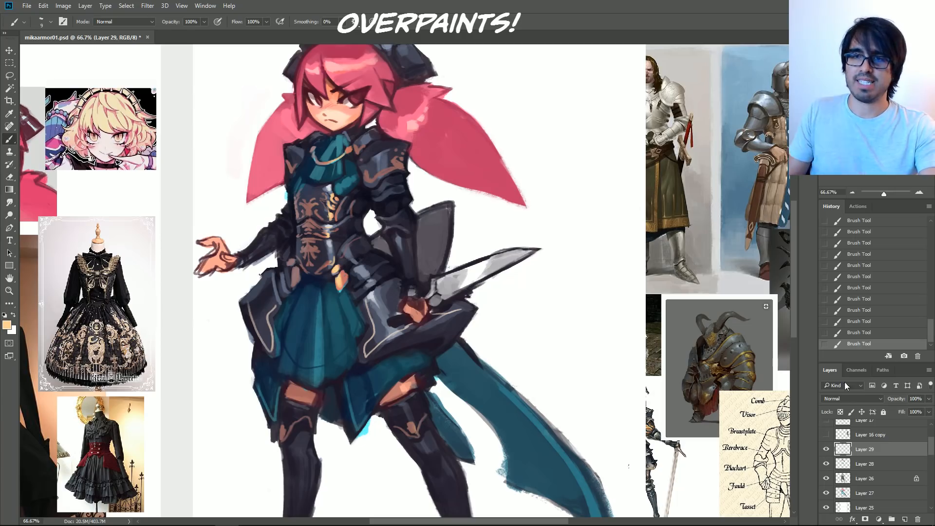
# Step: Lock the transparent pixels of Layer 29 and add light gold highlights to the near pauldron's trim
pyautogui.click(840, 411)
pyautogui.press(']')
pyautogui.press(']')
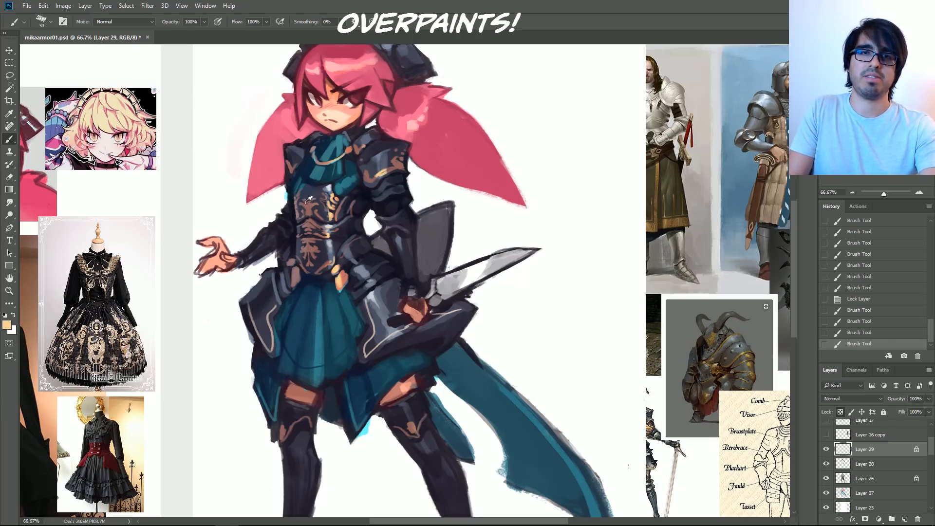
pyautogui.moveTo(402, 167); pyautogui.dragTo(408, 164)
pyautogui.press(']')
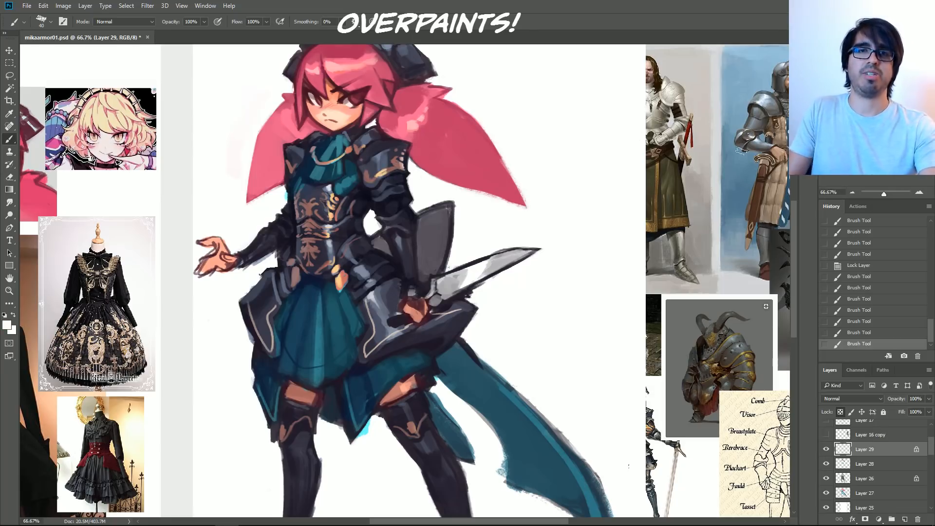
# Step: Save the document and bring the whole character and its references into view
pyautogui.click(852, 193)
pyautogui.hotkey('ctrl', 's')
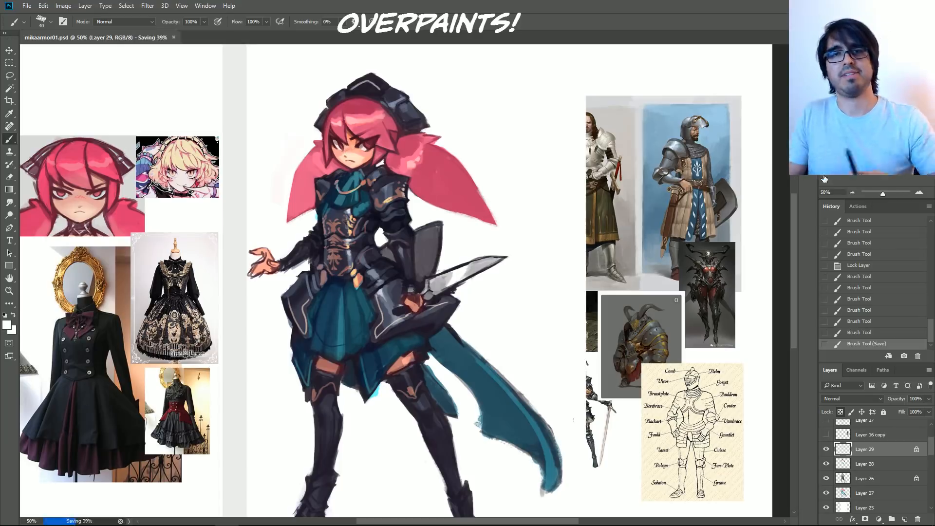
pyautogui.moveTo(560, 263); pyautogui.dragTo(586, 239)
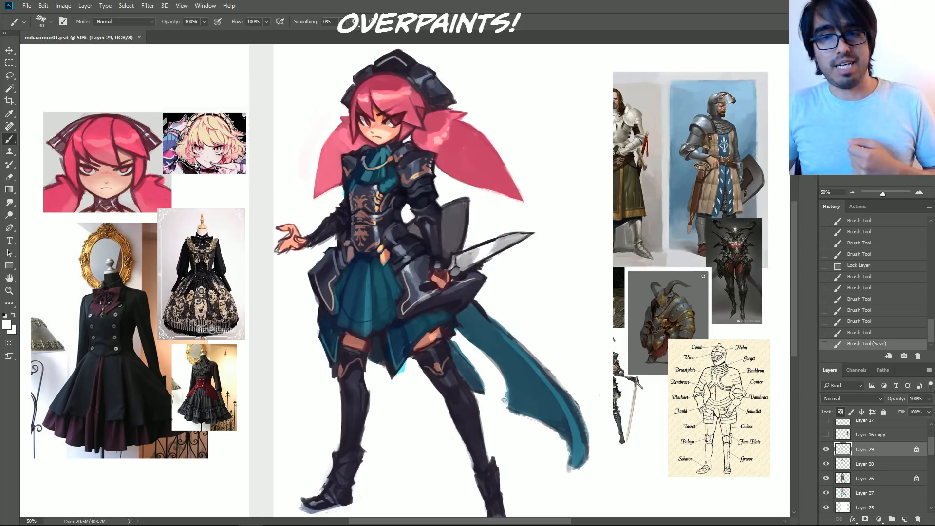
# Step: Toggle the visibility of Layers 29, 28, 26 and 27 to compare the painting stages
pyautogui.click(826, 448)
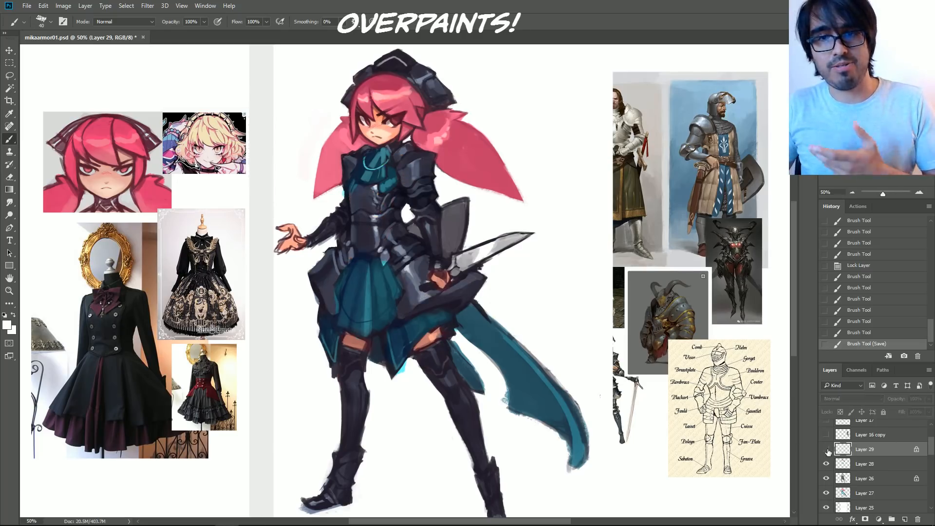
pyautogui.click(826, 464)
pyautogui.click(826, 478)
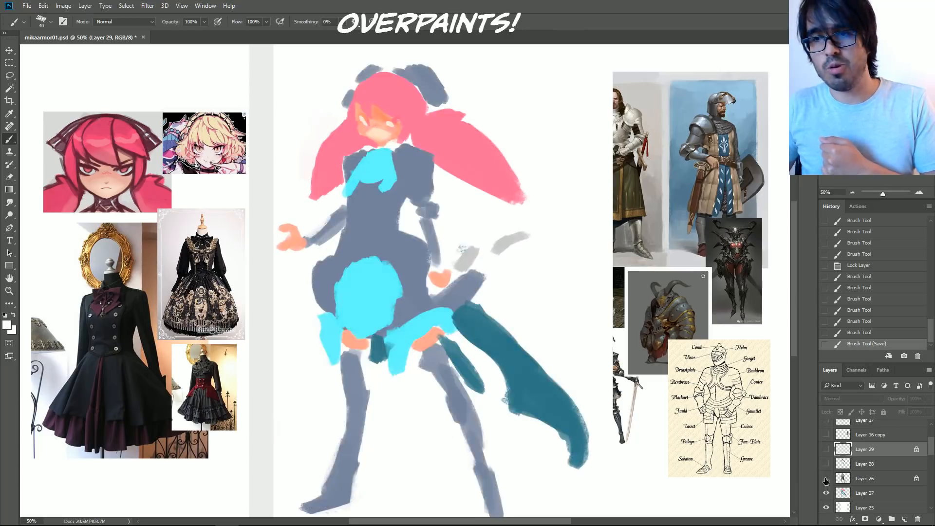
pyautogui.click(826, 478)
pyautogui.click(826, 493)
pyautogui.click(825, 492)
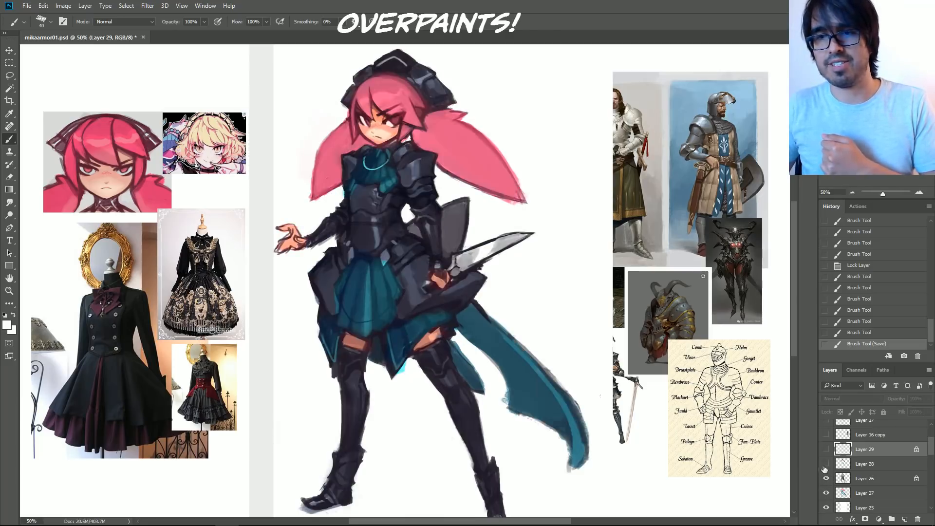
pyautogui.click(826, 463)
pyautogui.click(827, 449)
# Step: Show Layer 16 copy 5 and move its greyscale sketch beside the painted character, over the dress references
pyautogui.scroll(-3, 879, 473)
pyautogui.scroll(-2, 879, 473)
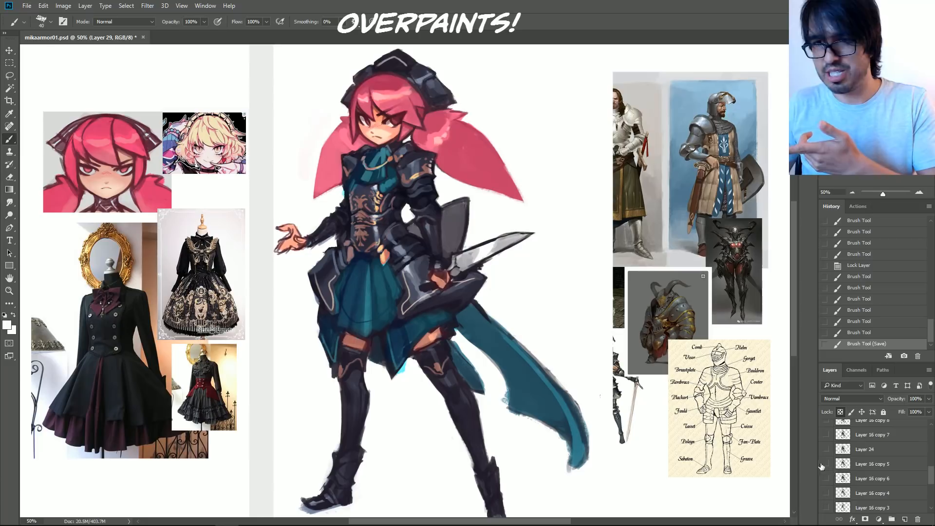
pyautogui.click(826, 463)
pyautogui.click(871, 463)
pyautogui.click(10, 53)
pyautogui.moveTo(474, 191)
pyautogui.mouseDown()
pyautogui.moveTo(187, 73)
pyautogui.moveTo(214, 147)
pyautogui.mouseUp()
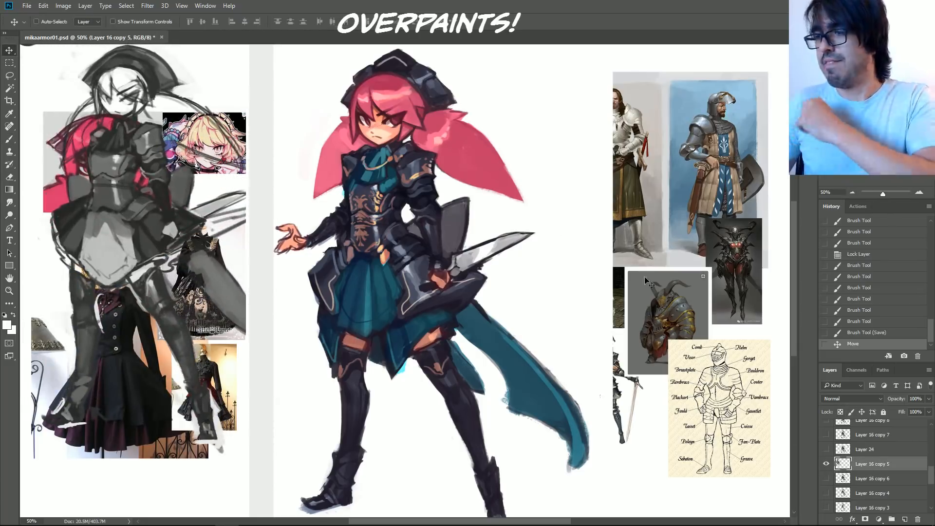